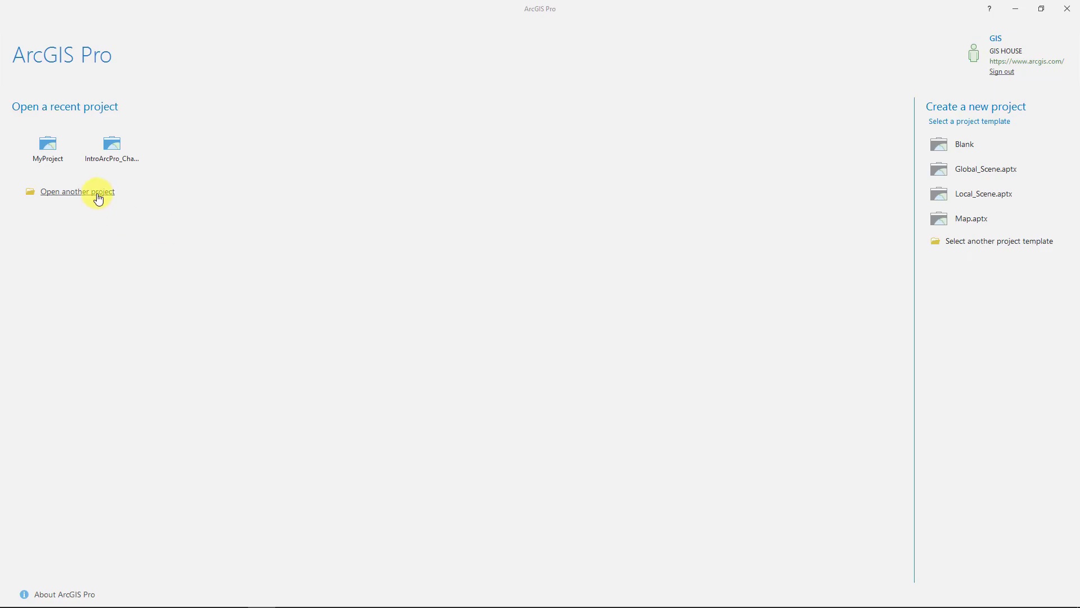
# Browse for another existing project and list the folders on the C: drive
pyautogui.click(96, 193)
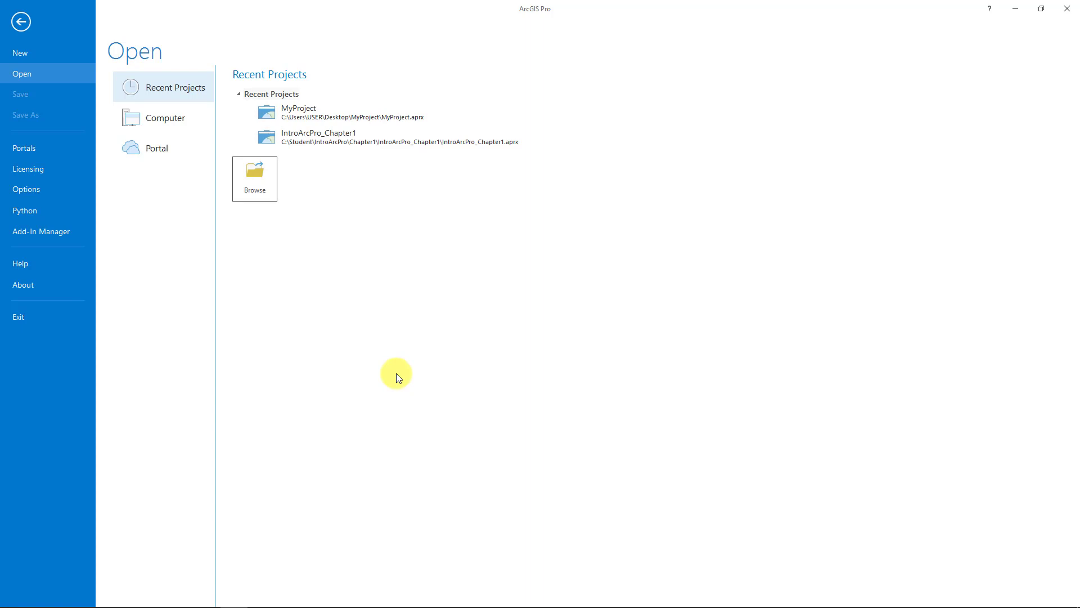
pyautogui.click(249, 173)
pyautogui.click(410, 300)
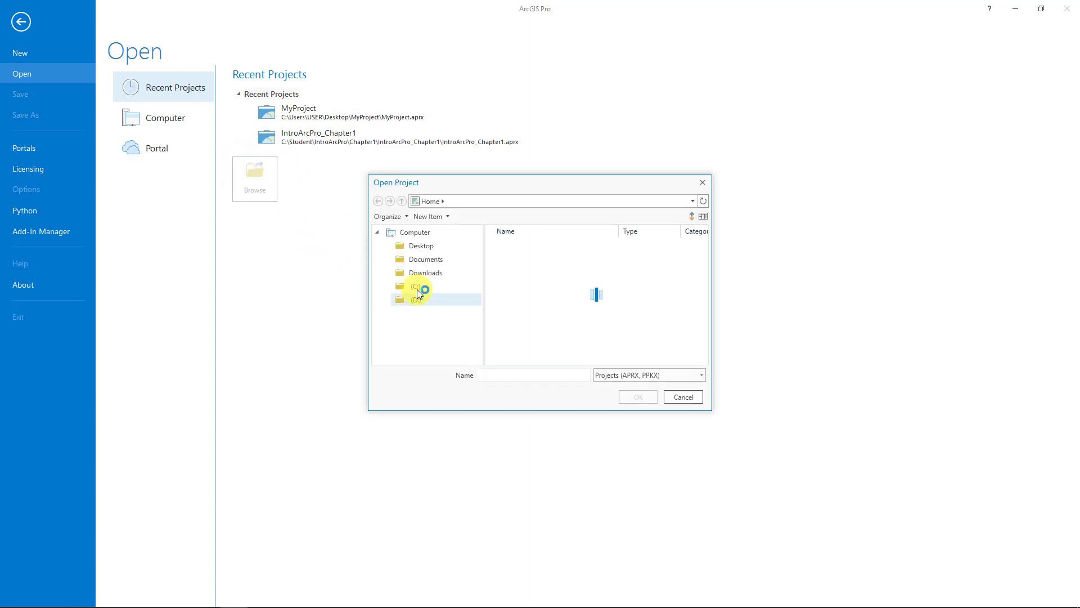
pyautogui.click(417, 289)
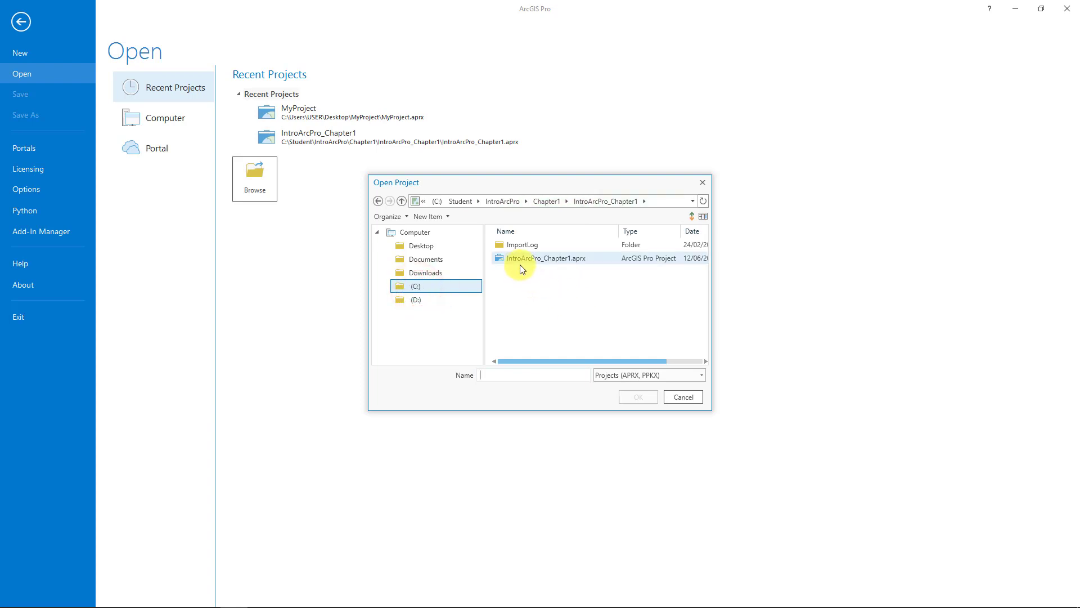
pyautogui.click(553, 200)
pyautogui.click(510, 203)
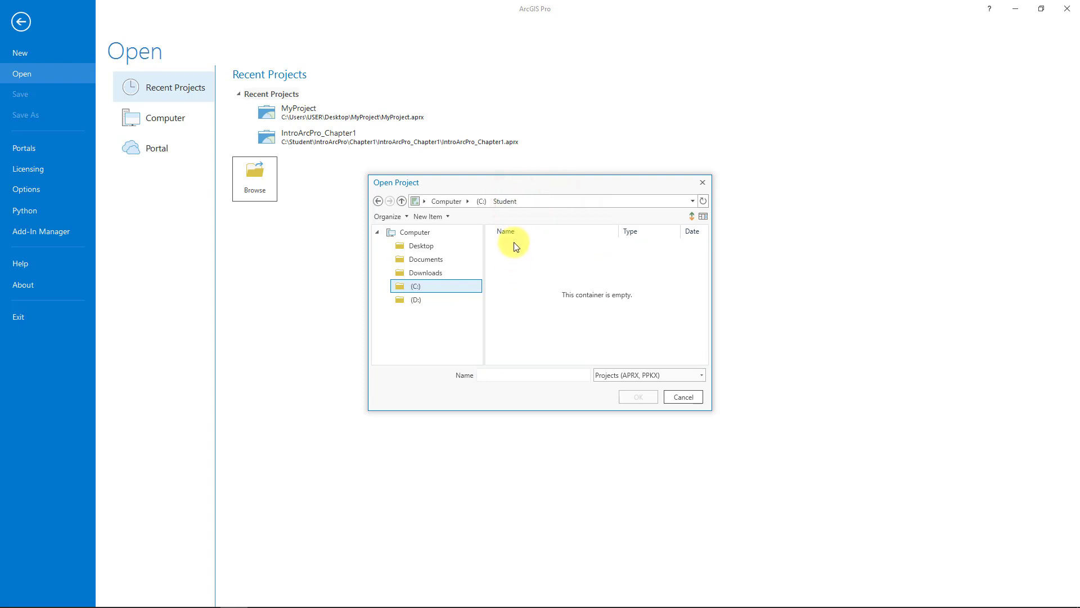
pyautogui.click(501, 200)
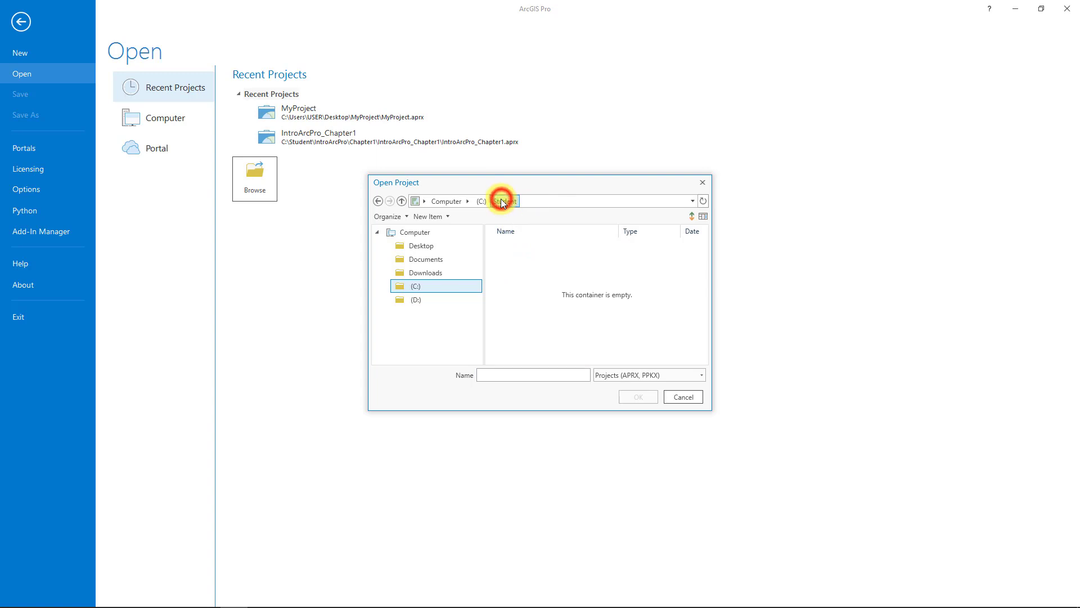
pyautogui.click(441, 284)
pyautogui.scroll(-2, 560, 339)
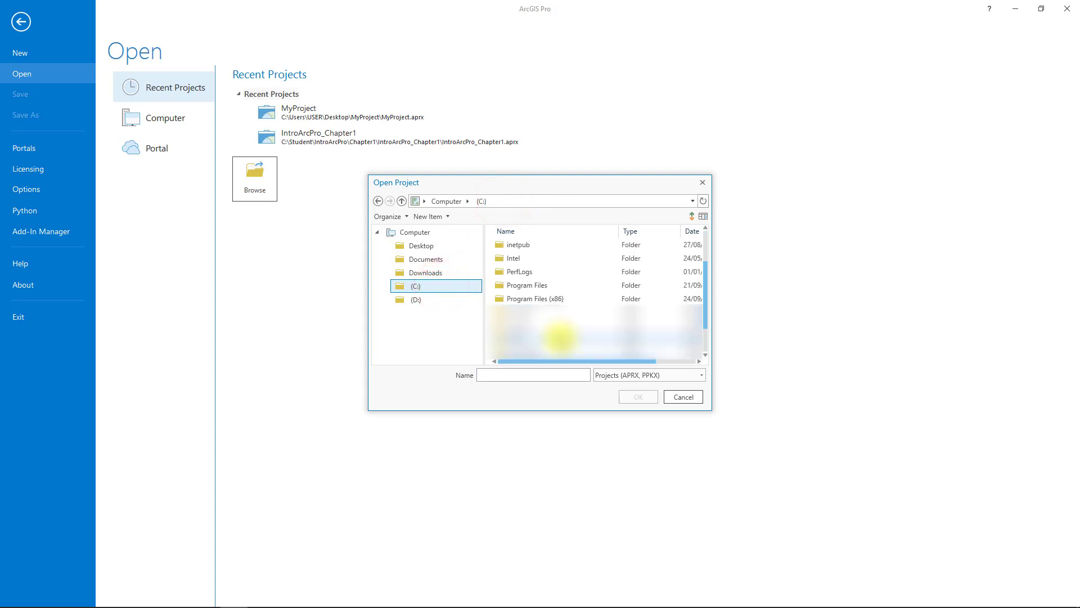
# Open the project Ex 2A.aprx from the Student\IntroArcPro\Chapter2 folder
pyautogui.doubleClick(529, 286)
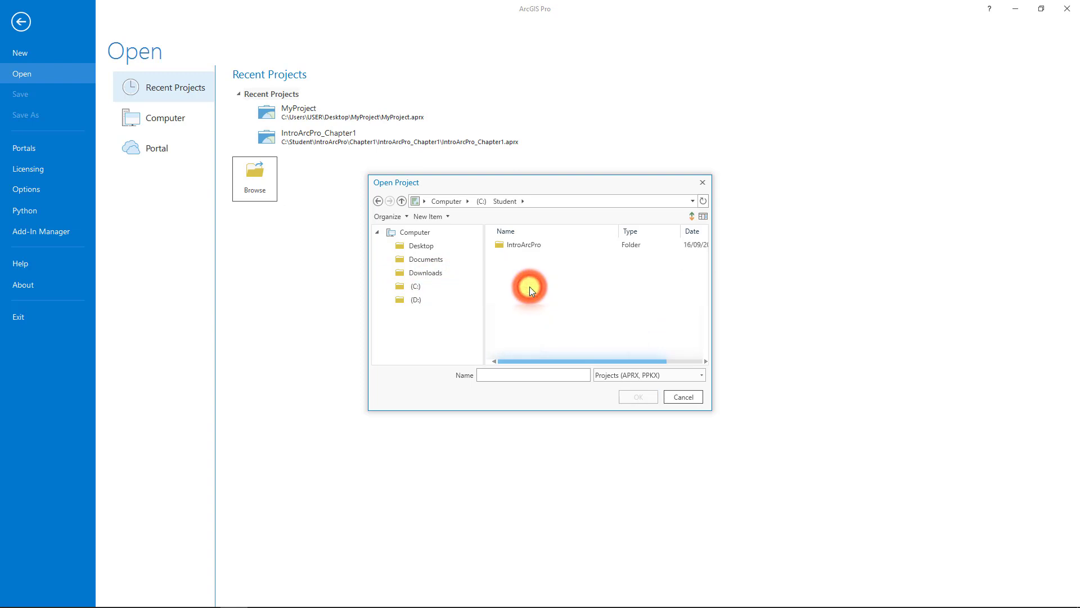
pyautogui.doubleClick(537, 246)
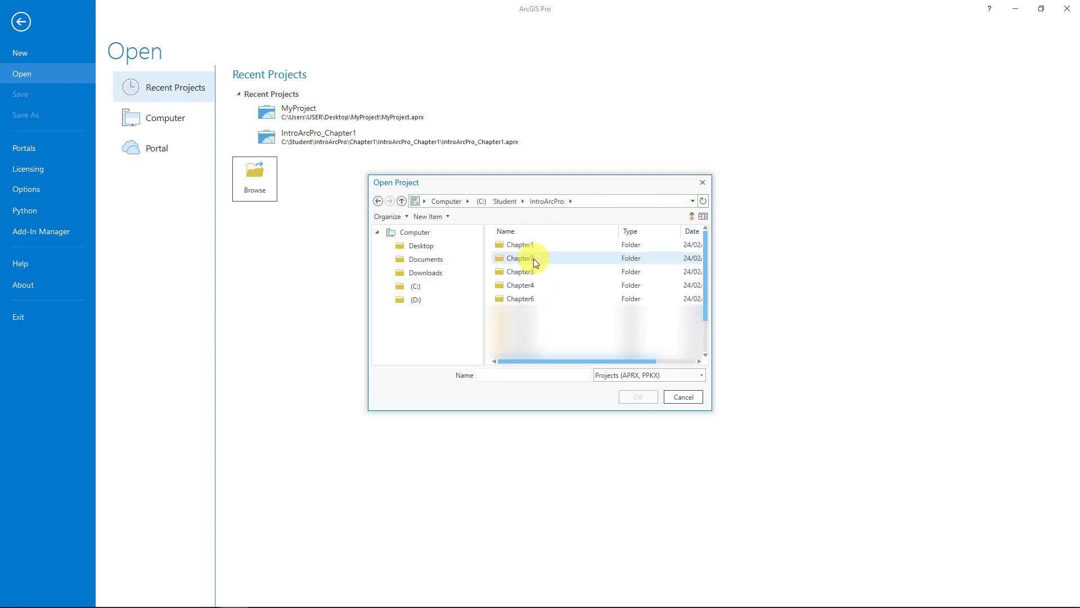
pyautogui.doubleClick(533, 259)
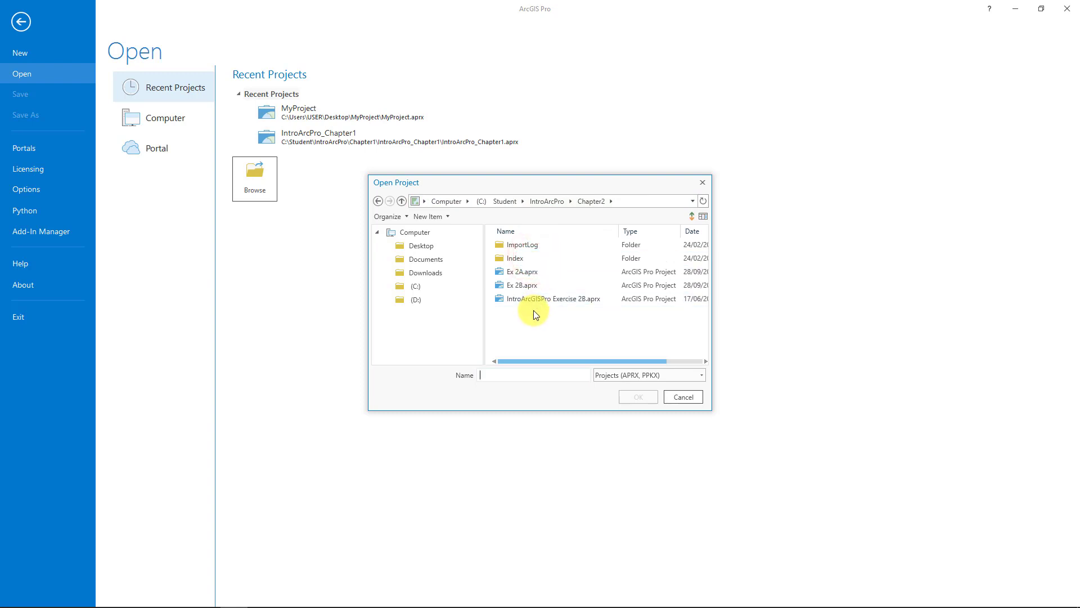
pyautogui.click(548, 271)
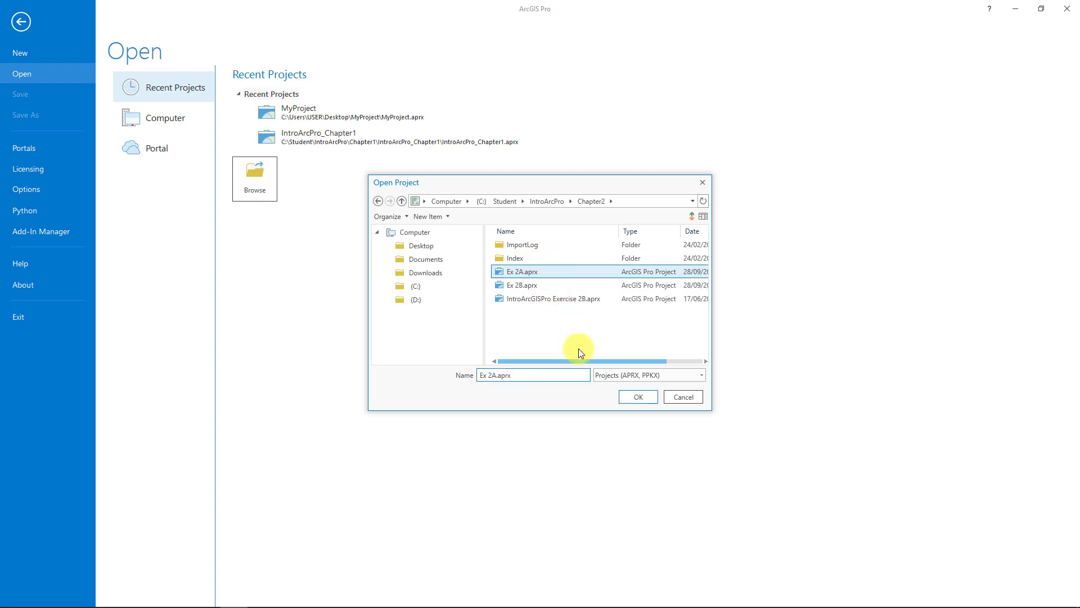
pyautogui.click(635, 397)
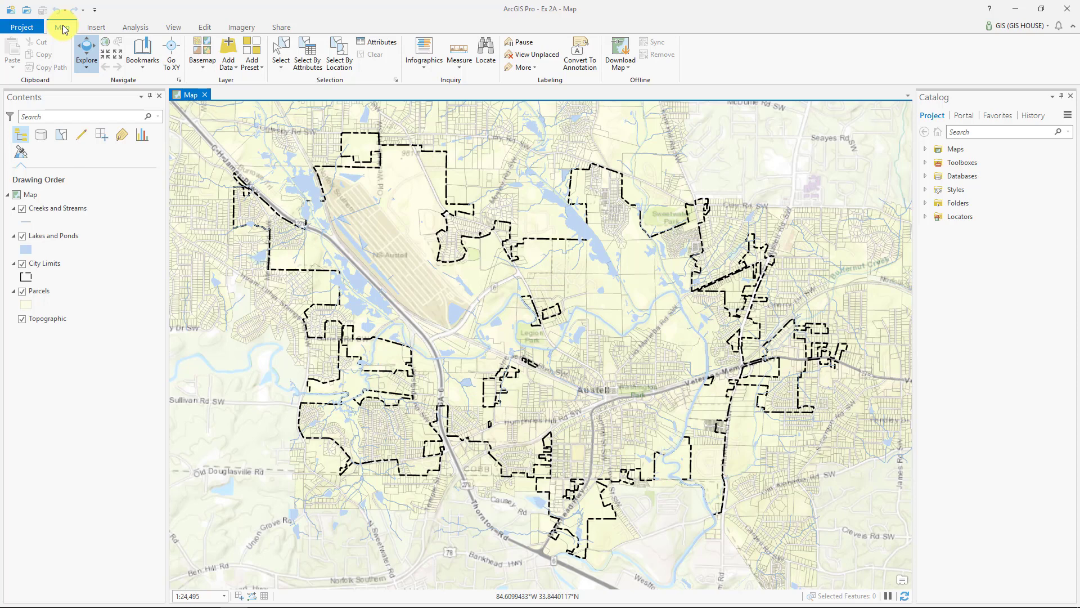
# Review the project-level pages for creating projects, opening projects and managing portals, and return to the map
pyautogui.click(23, 27)
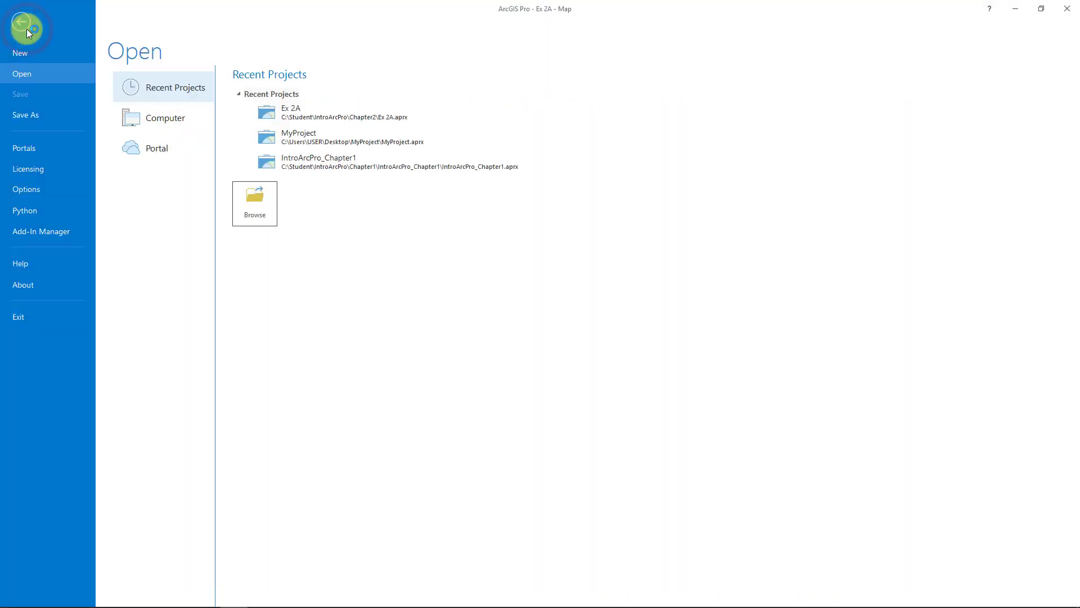
pyautogui.click(22, 22)
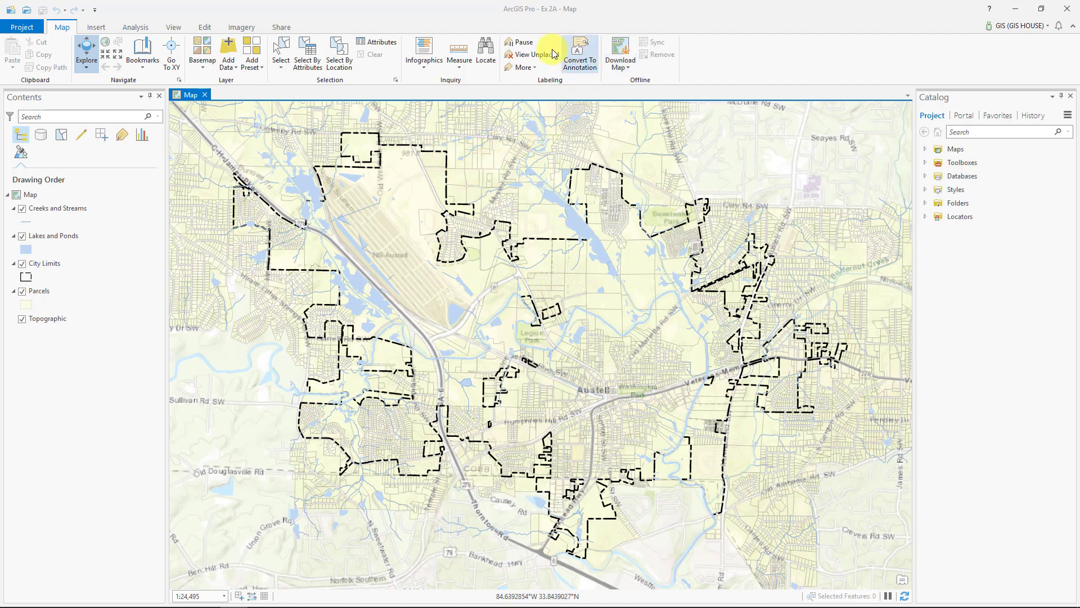
pyautogui.click(27, 28)
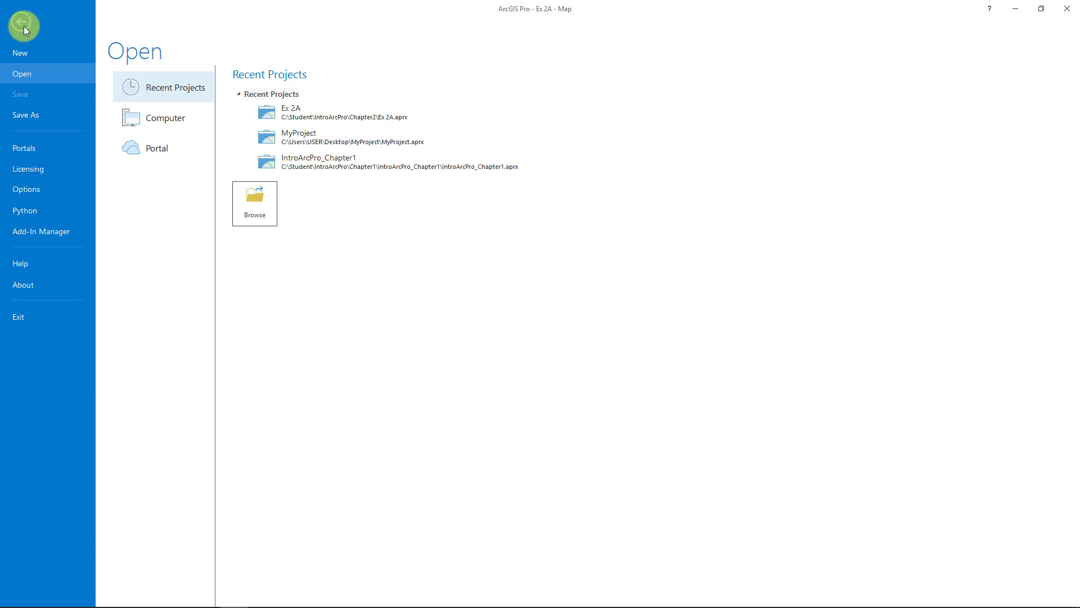
pyautogui.click(50, 55)
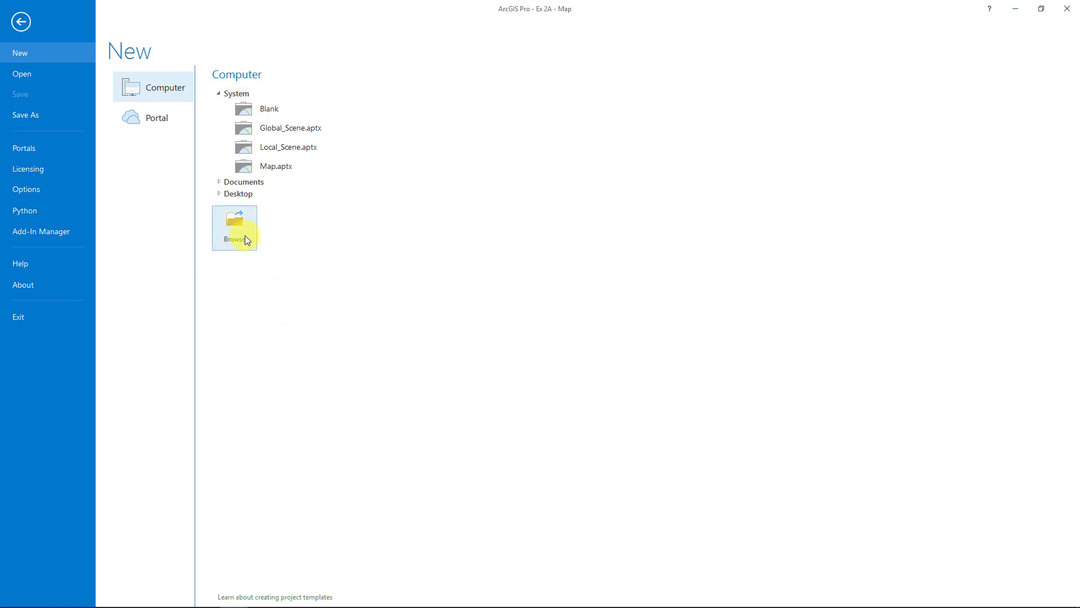
pyautogui.click(63, 81)
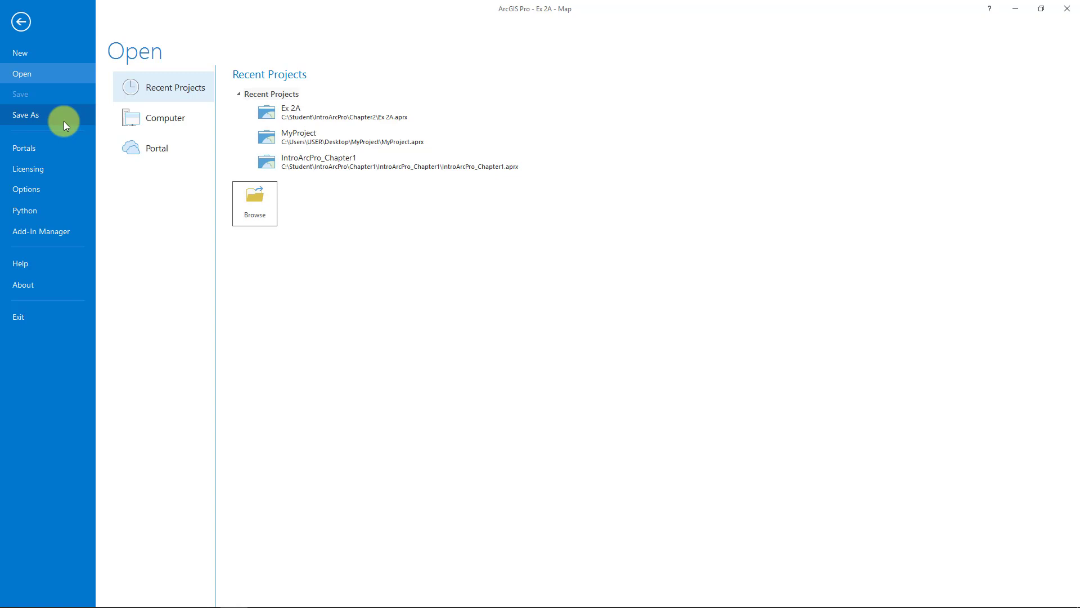
pyautogui.click(60, 152)
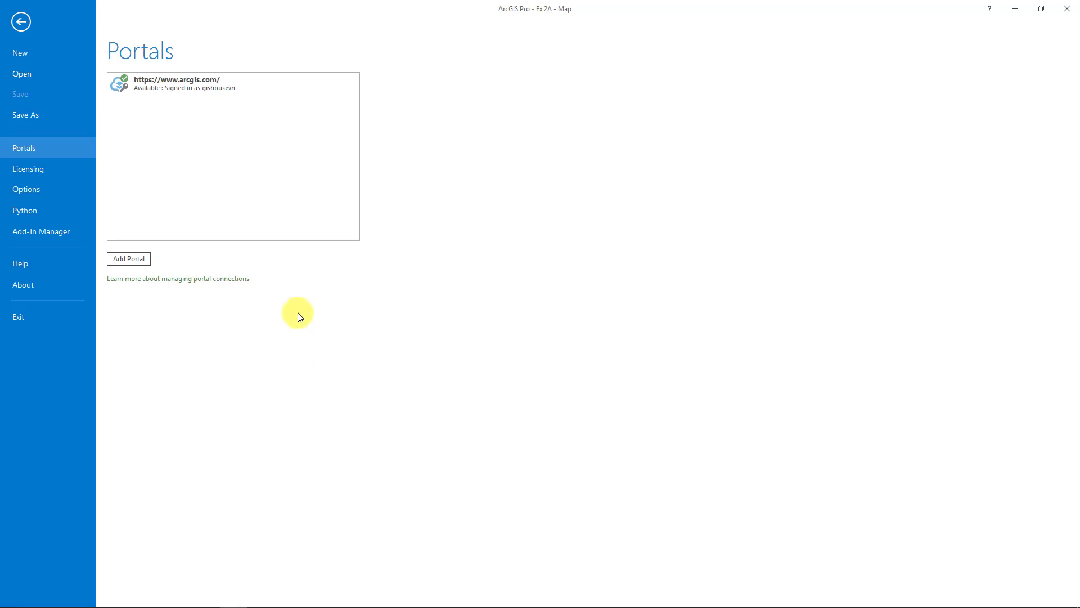
pyautogui.click(34, 23)
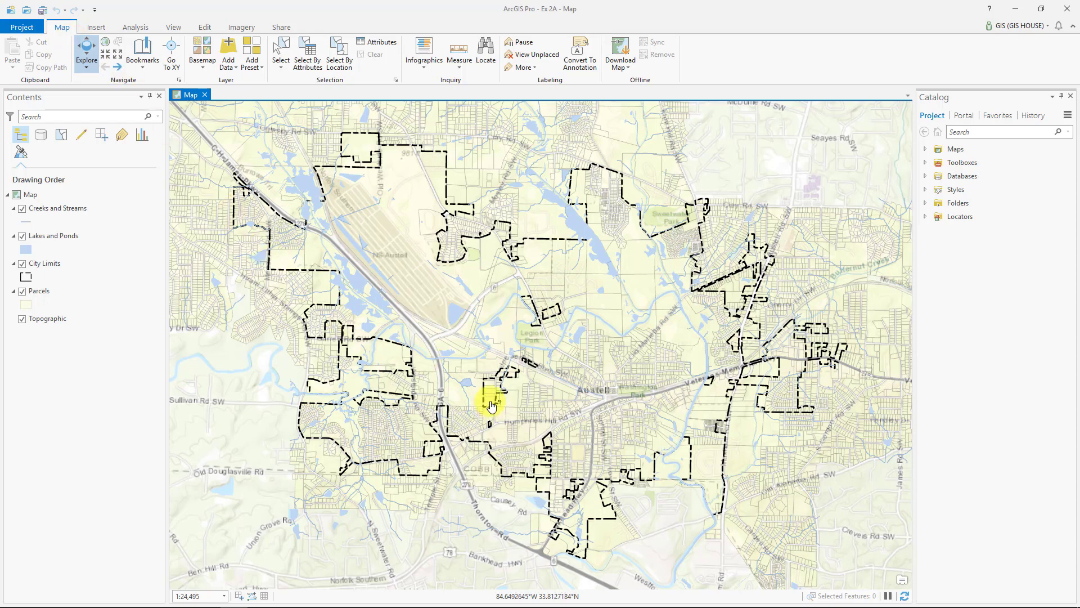
# Use the Explore tool to view the attributes of the City Limits feature on the map, and close the pop-up
pyautogui.click(90, 48)
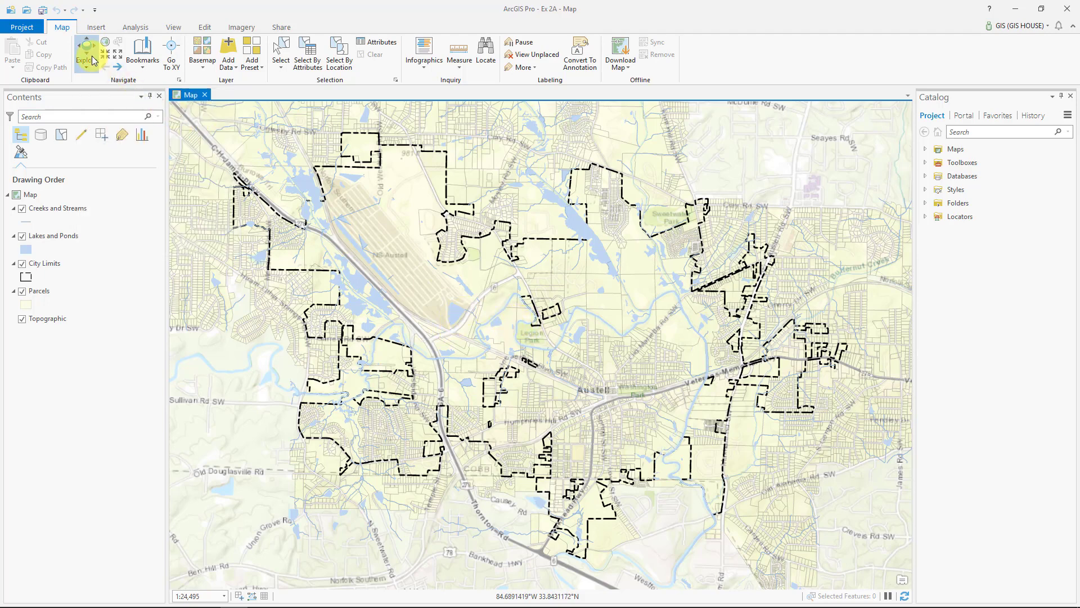
pyautogui.click(434, 286)
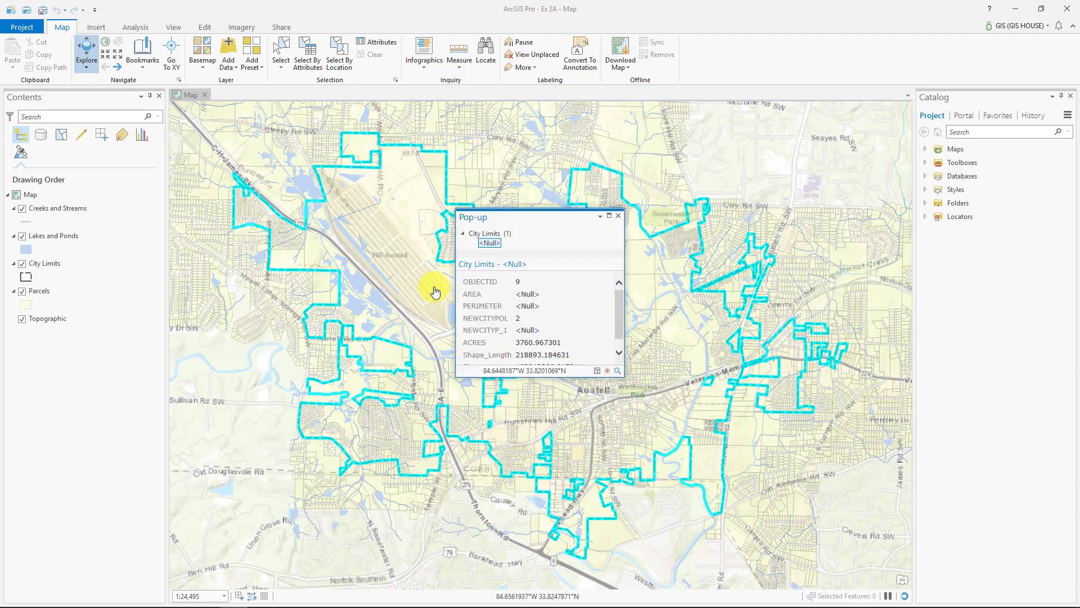
pyautogui.click(618, 218)
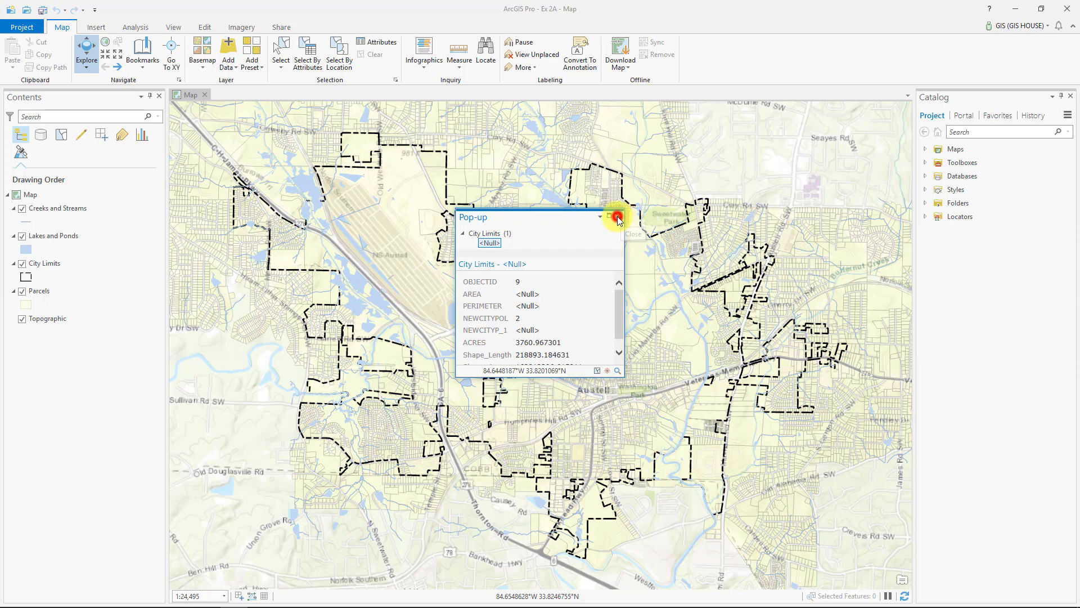
# Pan the map with the Explore tool to examine the area northwest of Austell, and view the map's context commands
pyautogui.click(399, 253)
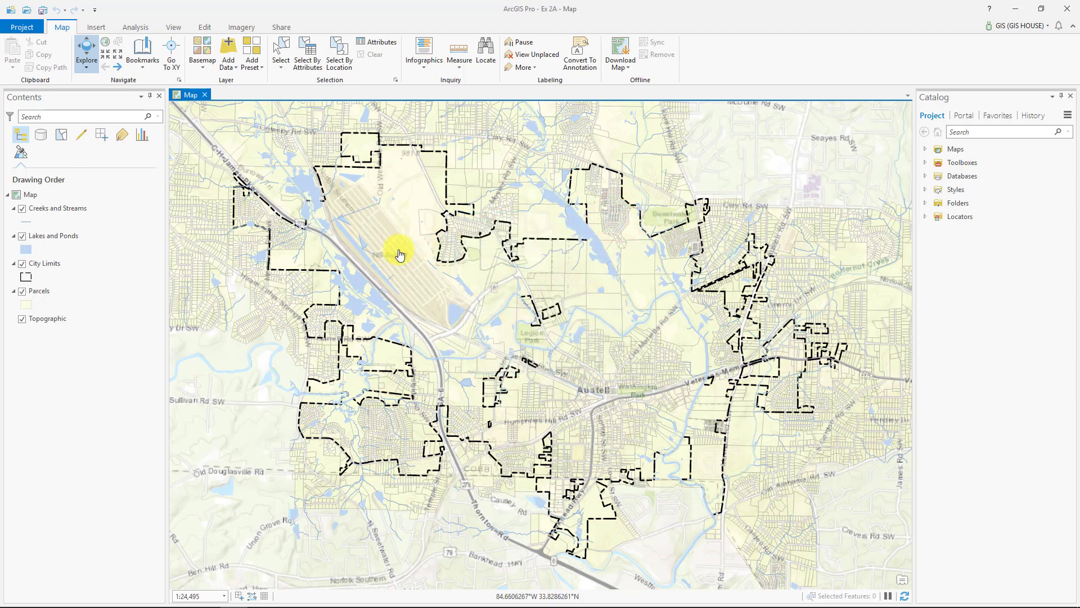
pyautogui.moveTo(402, 256); pyautogui.dragTo(523, 348)
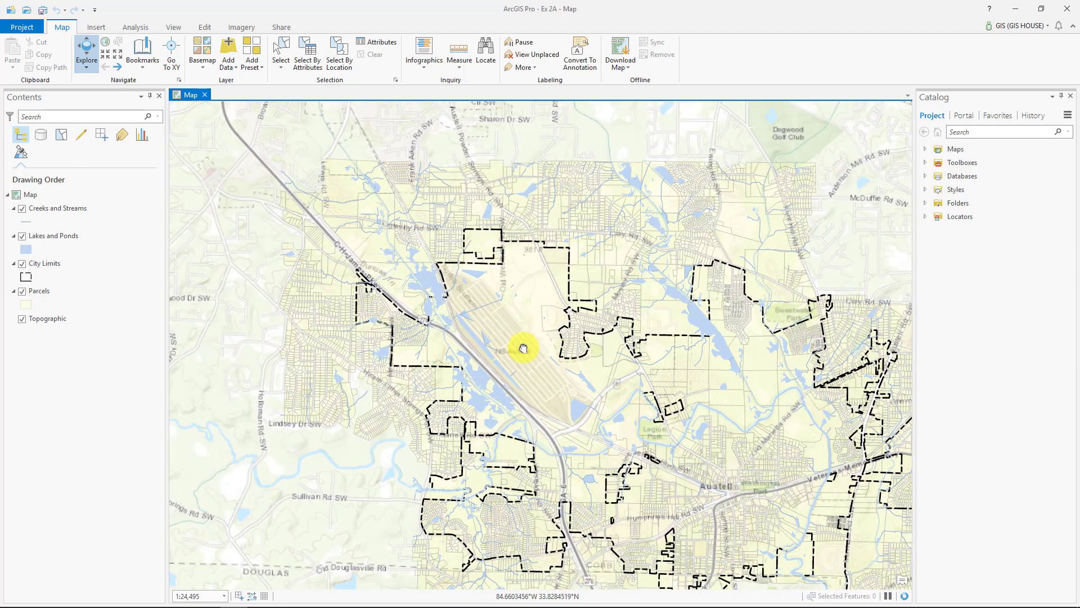
pyautogui.moveTo(523, 349)
pyautogui.mouseDown()
pyautogui.moveTo(436, 232)
pyautogui.moveTo(432, 242)
pyautogui.moveTo(526, 265)
pyautogui.moveTo(537, 344)
pyautogui.mouseUp()
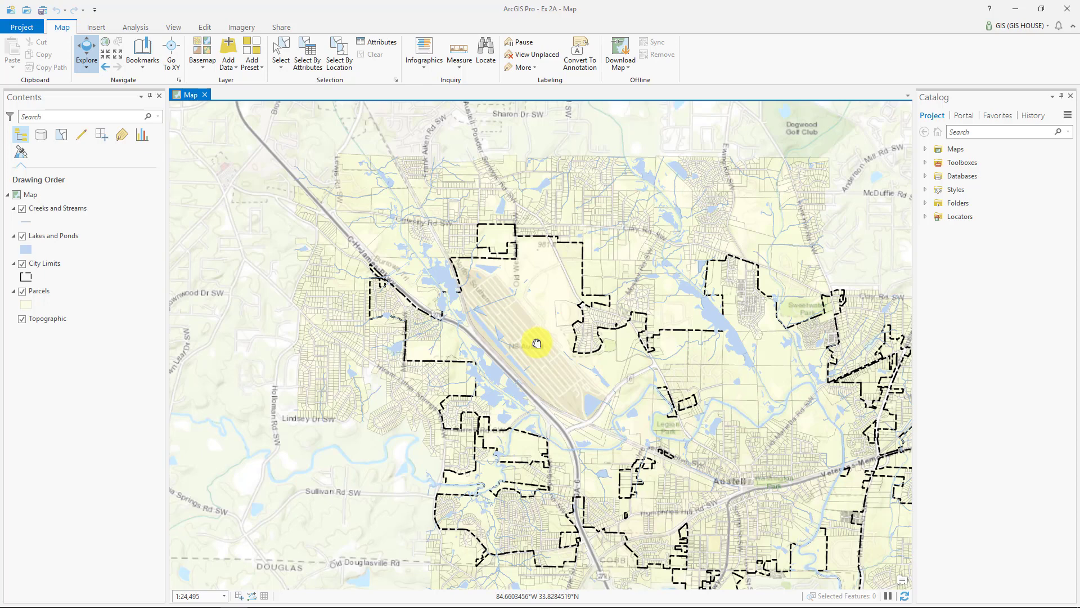
pyautogui.rightClick(537, 343)
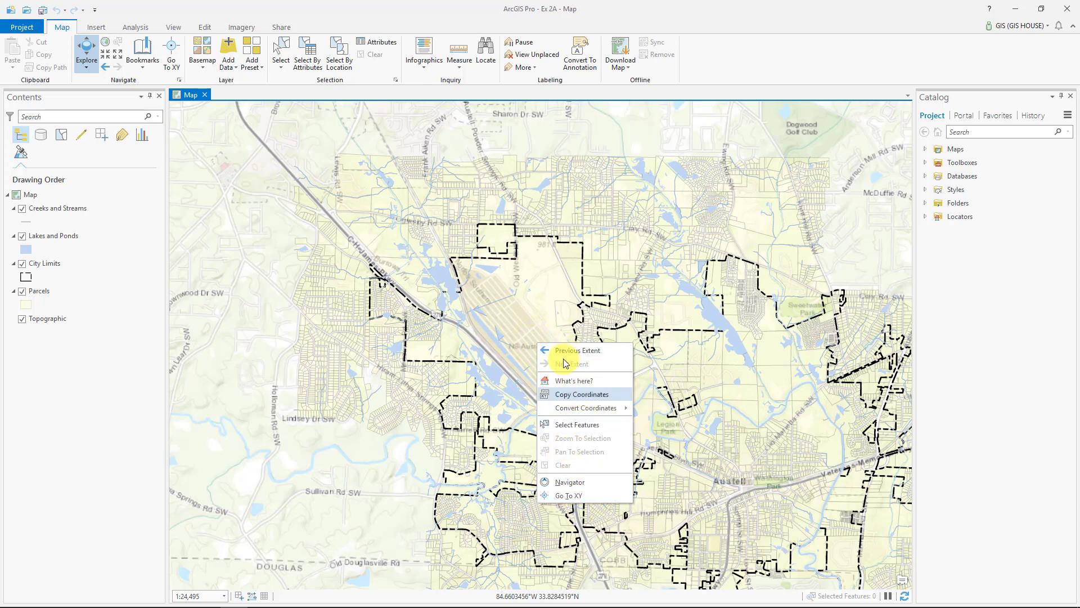
pyautogui.click(529, 343)
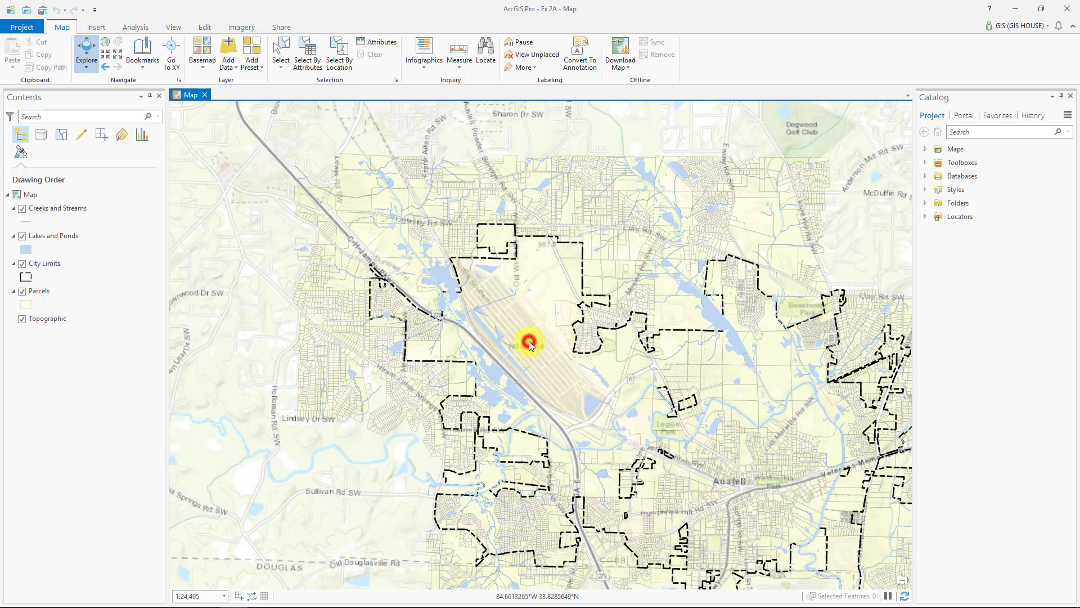
# Examine the area around the NS-Austell rail yard at several map scales, from close-up detail to the surrounding region
pyautogui.scroll(-1, 530, 345)
pyautogui.scroll(-3, 530, 345)
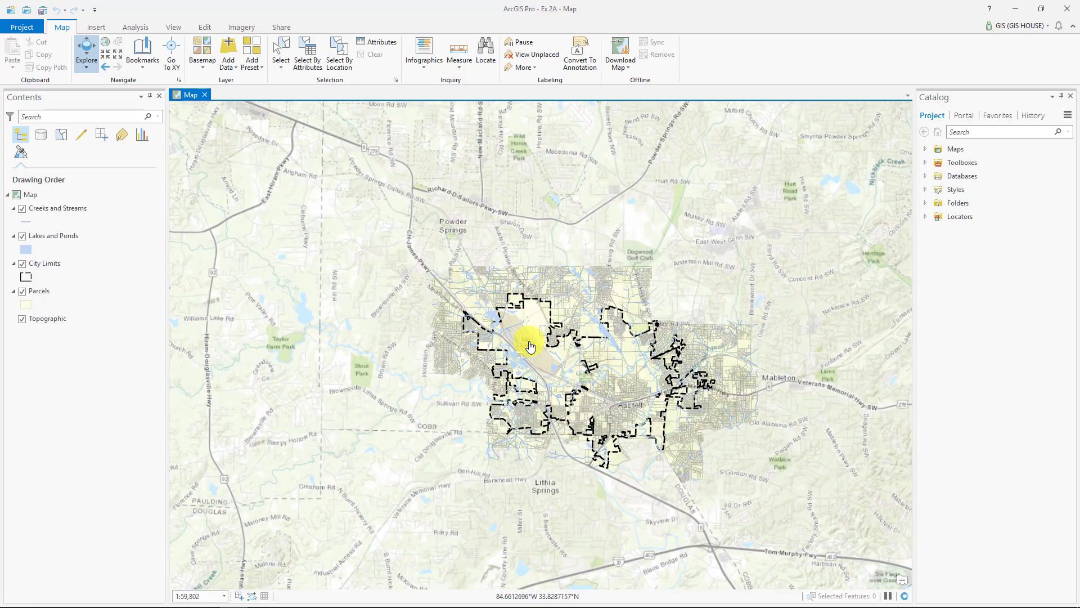
pyautogui.scroll(5, 530, 345)
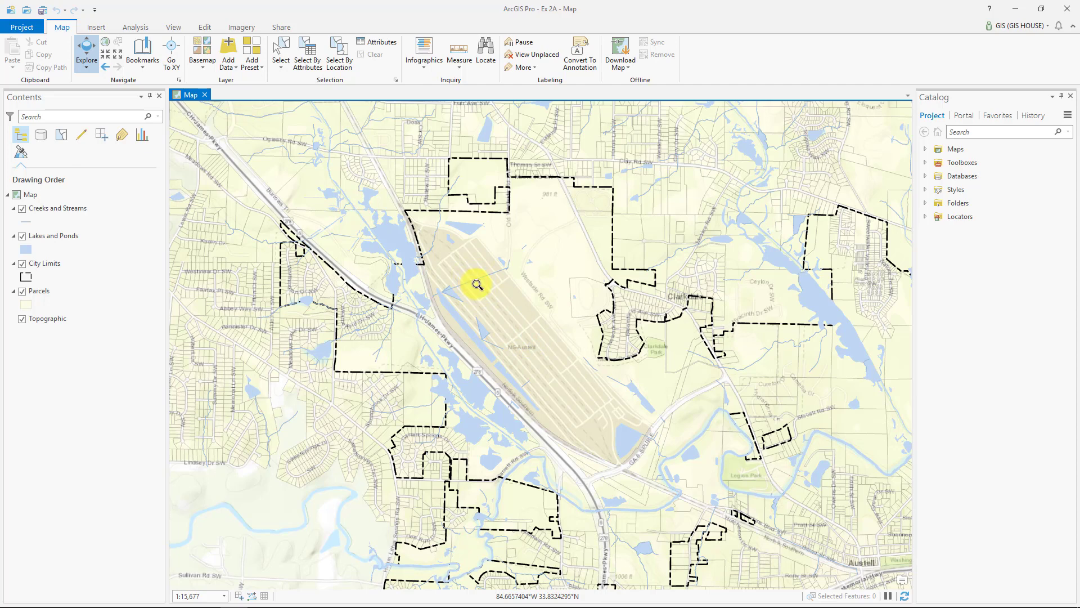
pyautogui.scroll(5, 478, 283)
pyautogui.scroll(2, 501, 315)
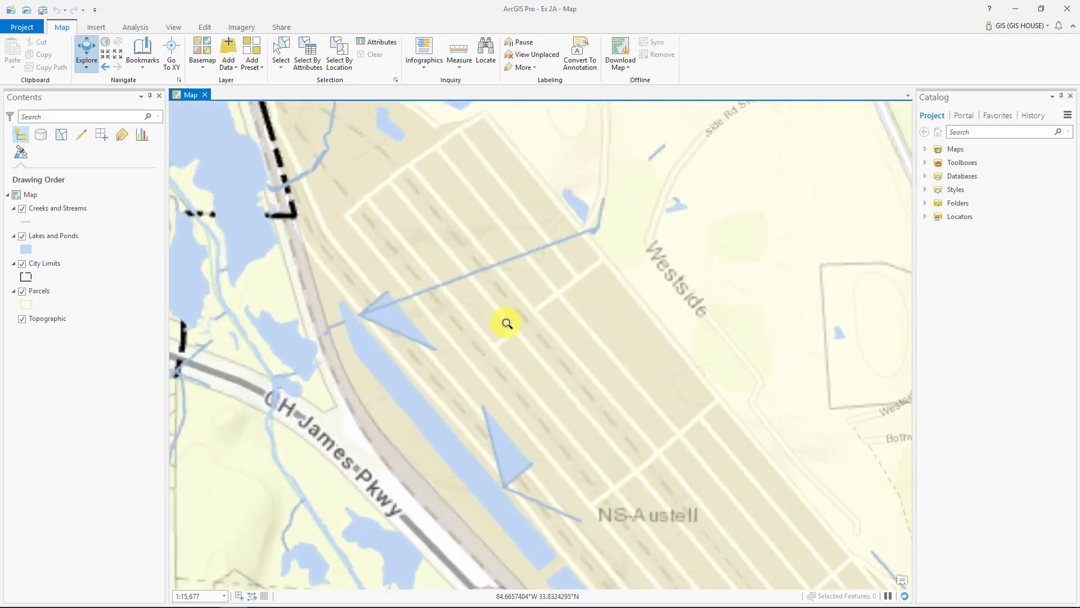
pyautogui.scroll(-5, 498, 312)
pyautogui.scroll(-6, 486, 292)
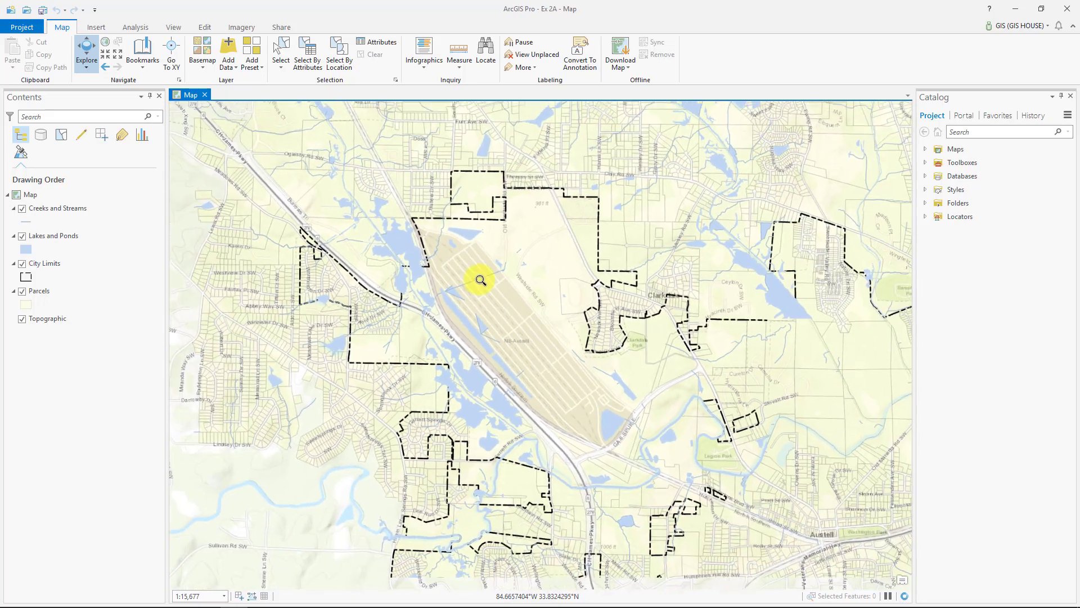
pyautogui.scroll(6, 470, 261)
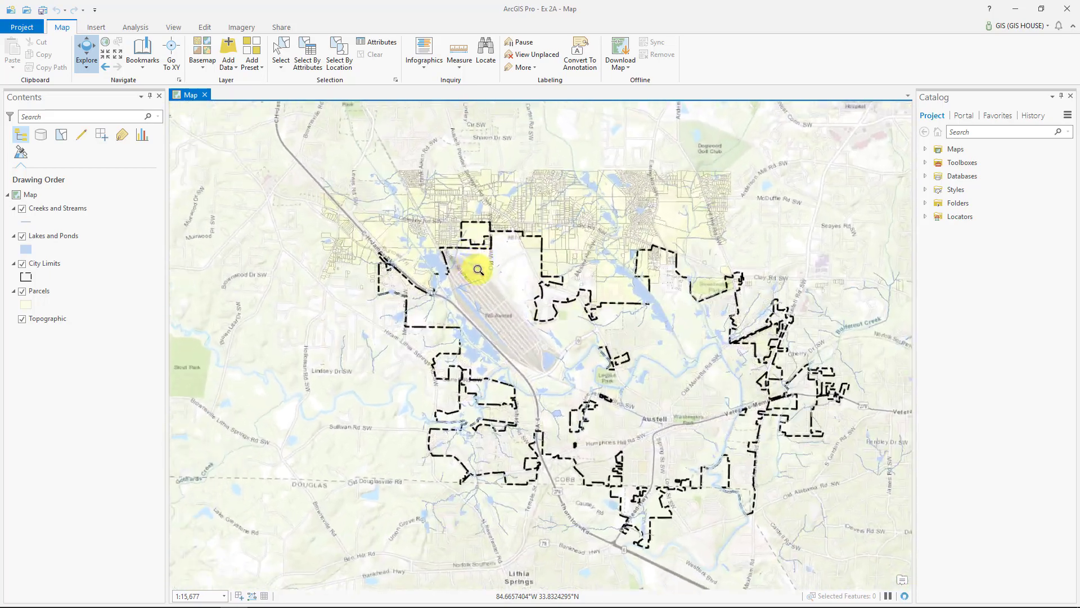
pyautogui.scroll(-2, 489, 287)
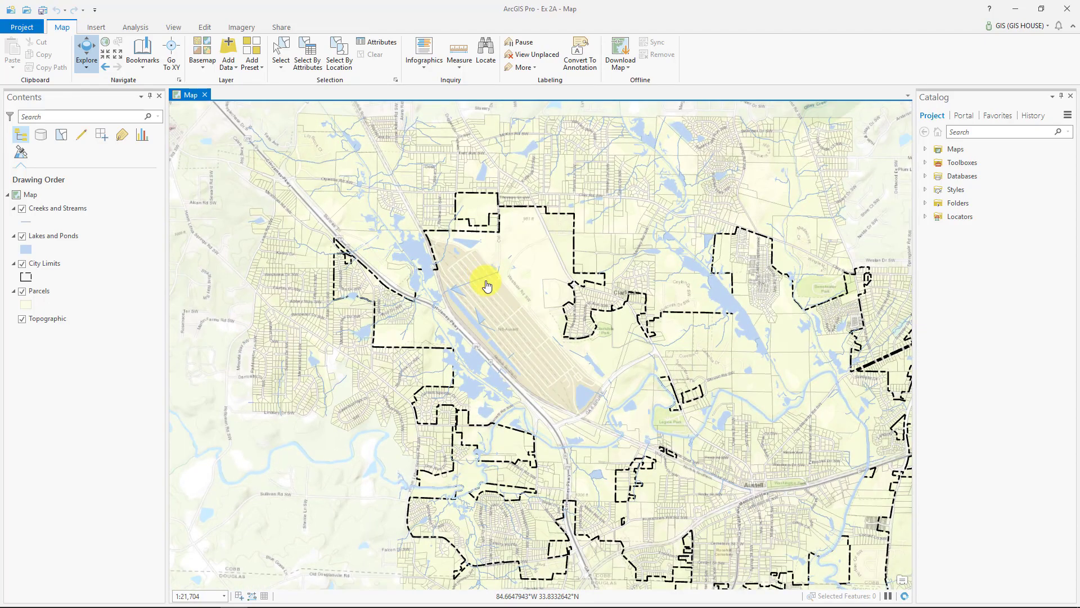
pyautogui.scroll(-3, 489, 290)
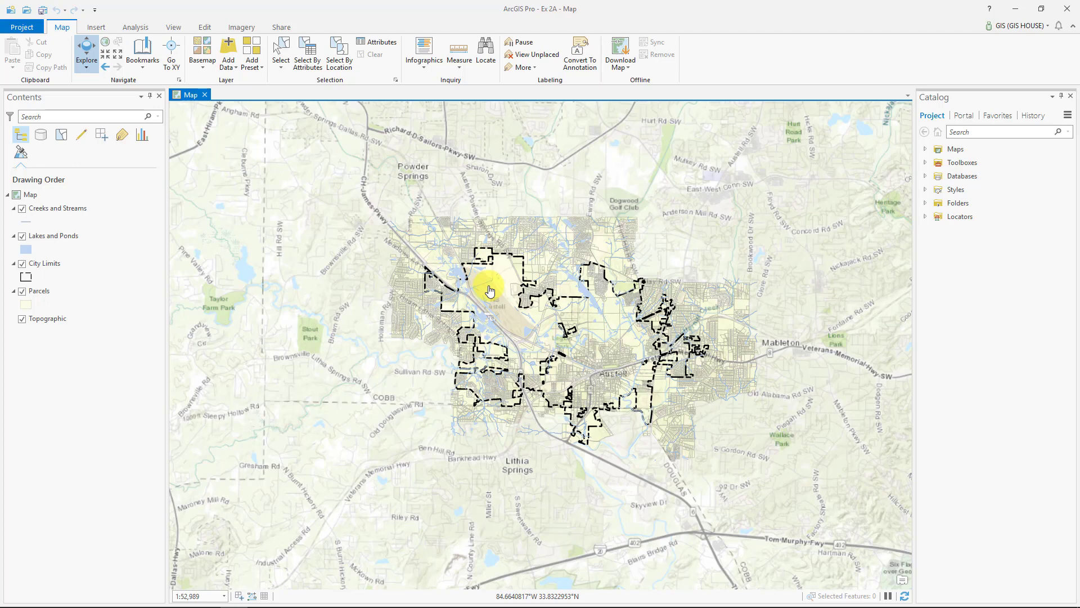
pyautogui.scroll(-2, 490, 290)
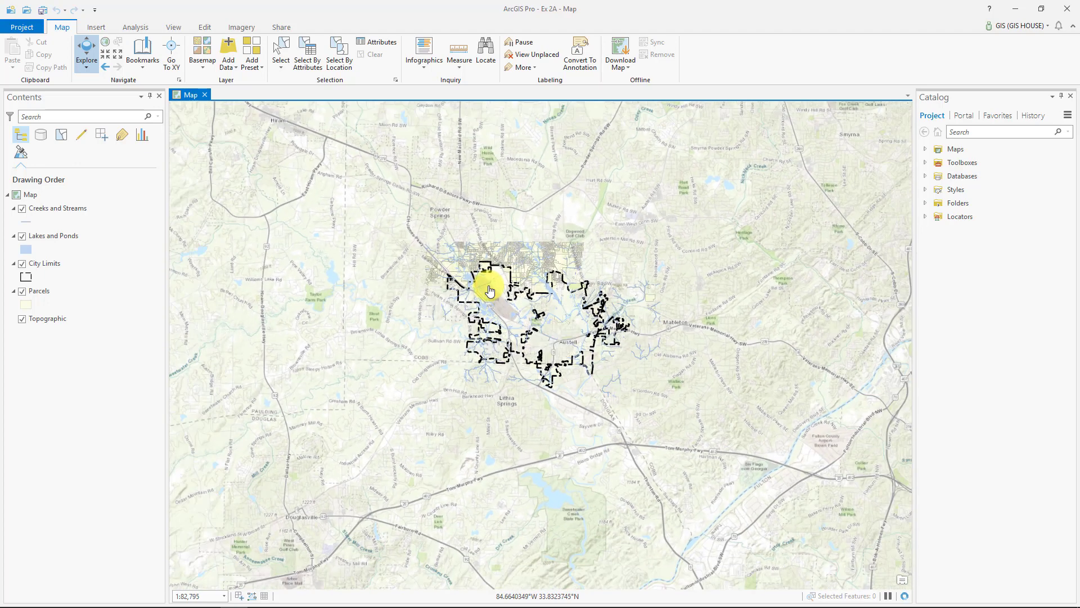
pyautogui.scroll(6, 490, 291)
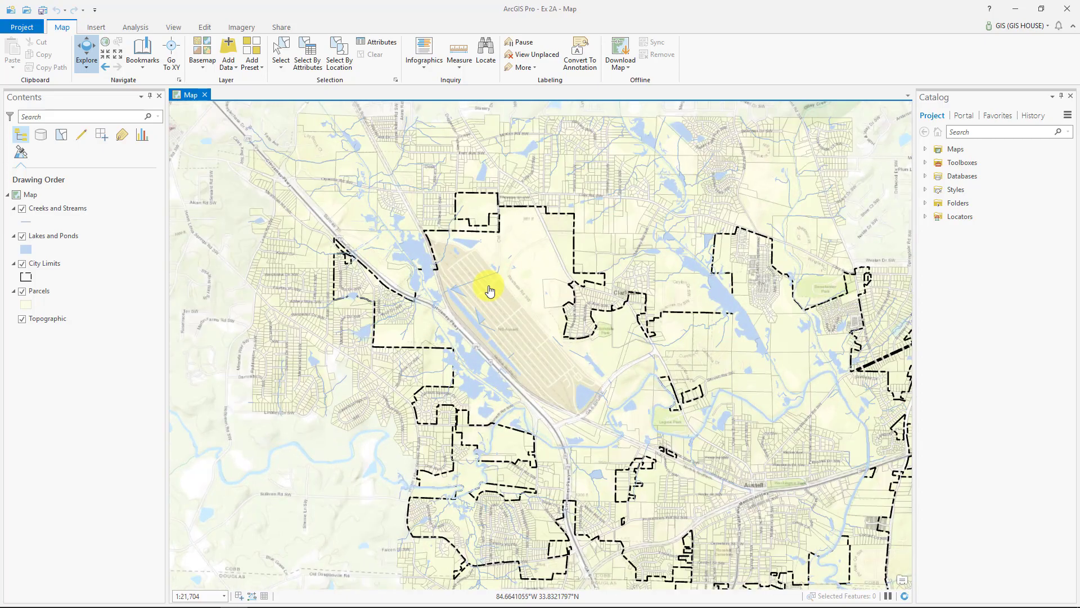
# Zoom in on the NS-Austell rail yard, and view the project-level pages before returning to the map
pyautogui.scroll(4, 489, 291)
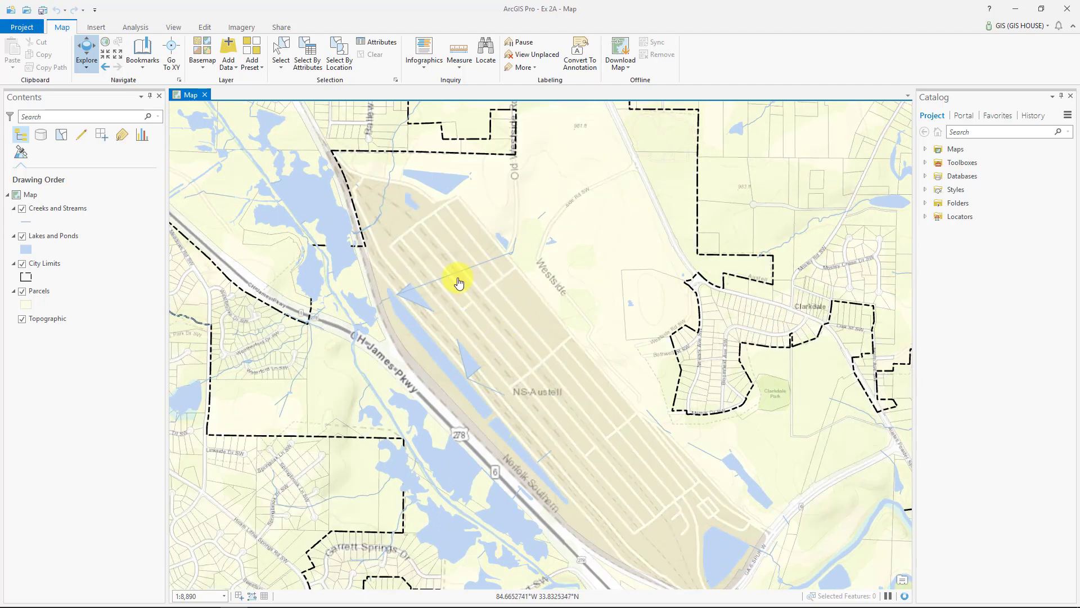
pyautogui.click(33, 30)
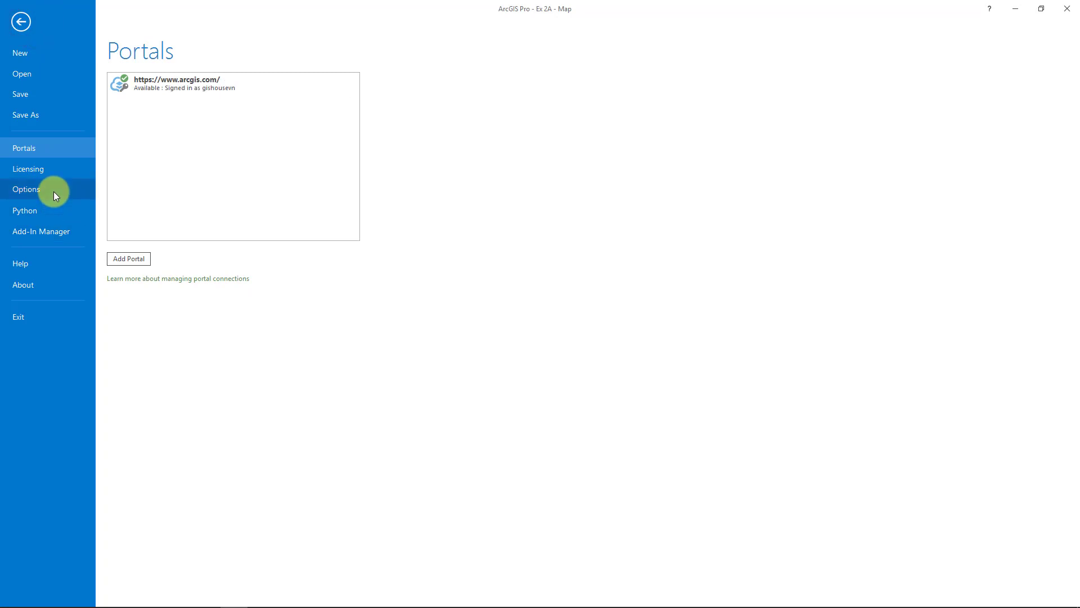
pyautogui.click(20, 20)
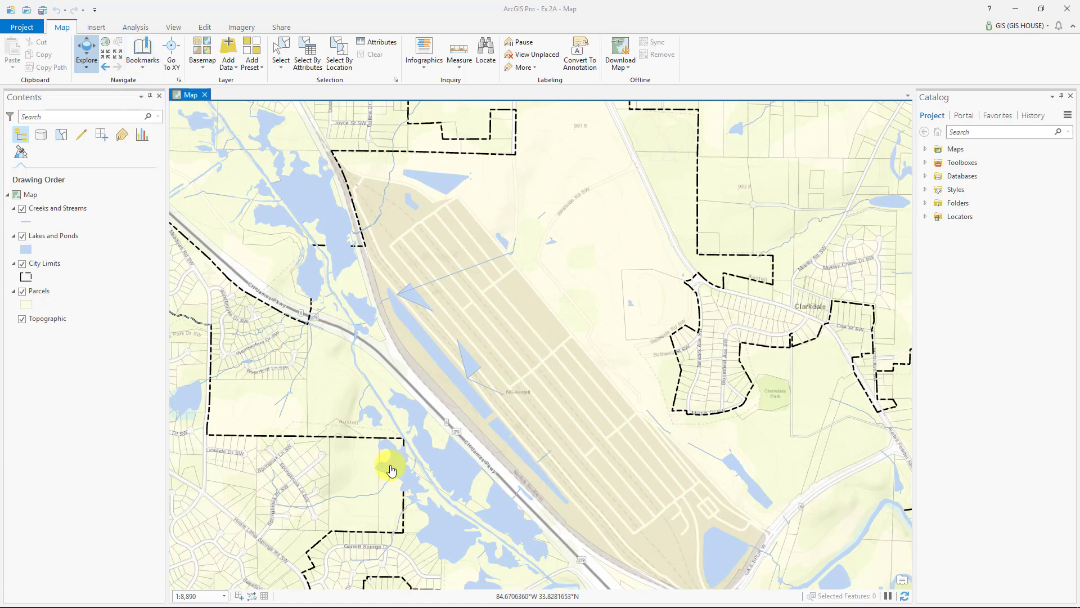
# View the map's bookmarks and the options for creating and managing them
pyautogui.click(145, 55)
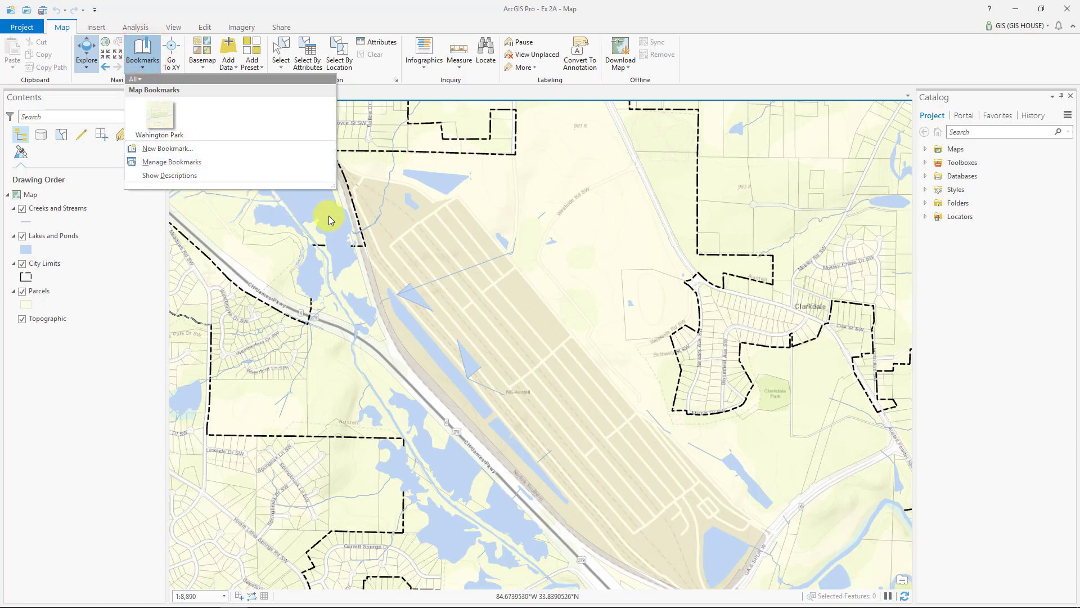
pyautogui.click(495, 337)
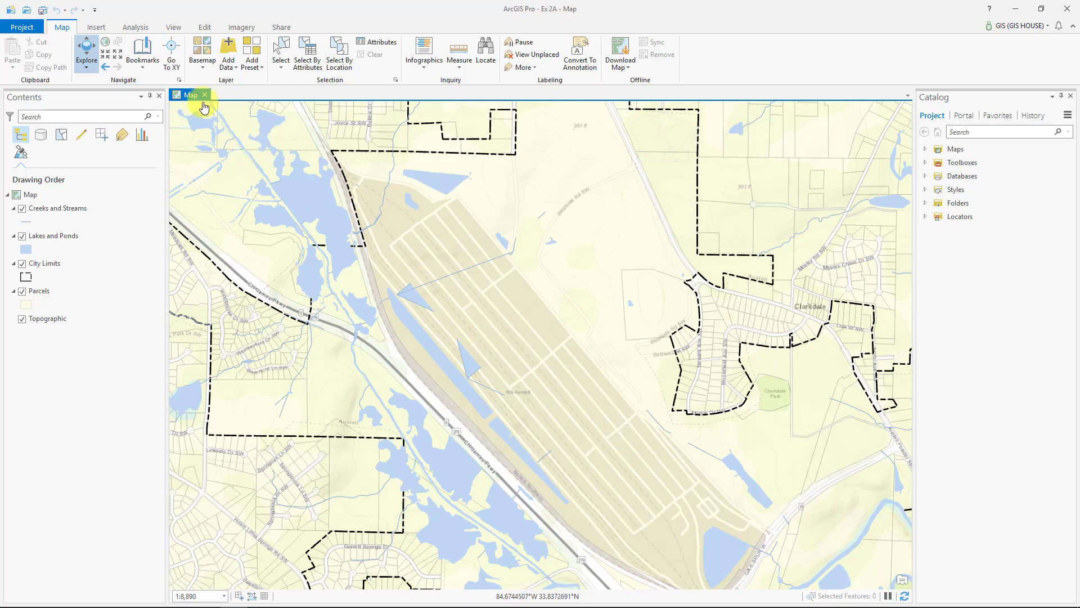
pyautogui.click(142, 69)
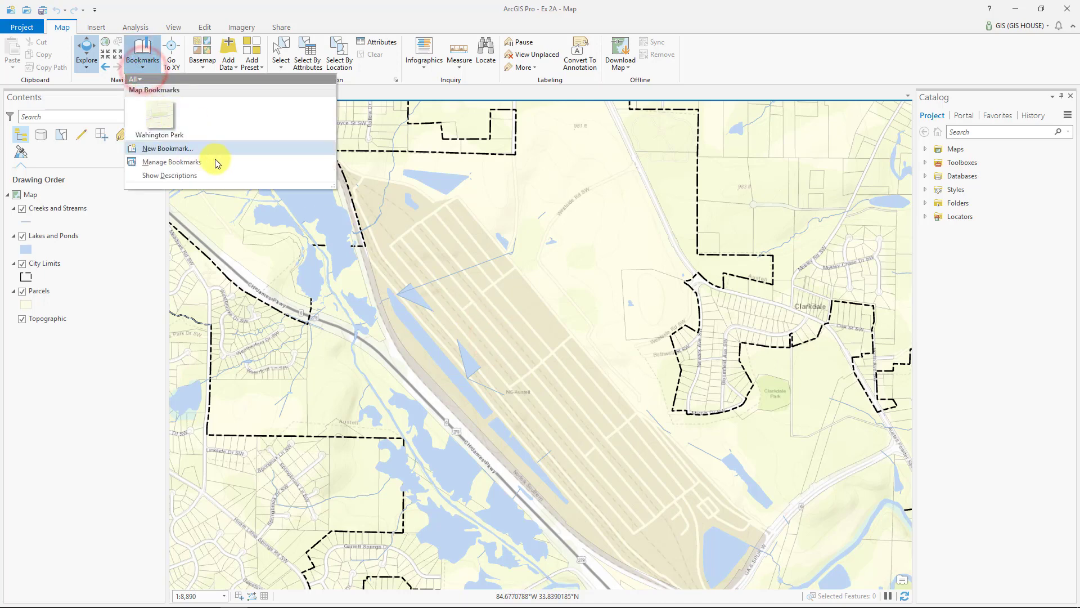
pyautogui.click(535, 376)
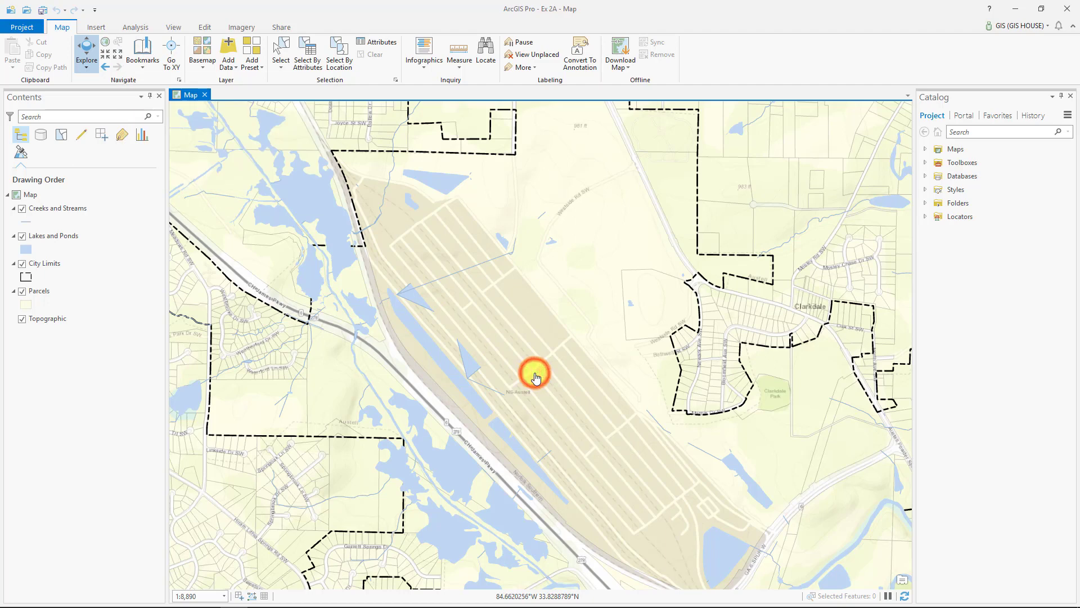
# Zoom in on the rail yard in fixed increments, and zoom back out by a fixed increment
pyautogui.click(107, 60)
pyautogui.click(109, 60)
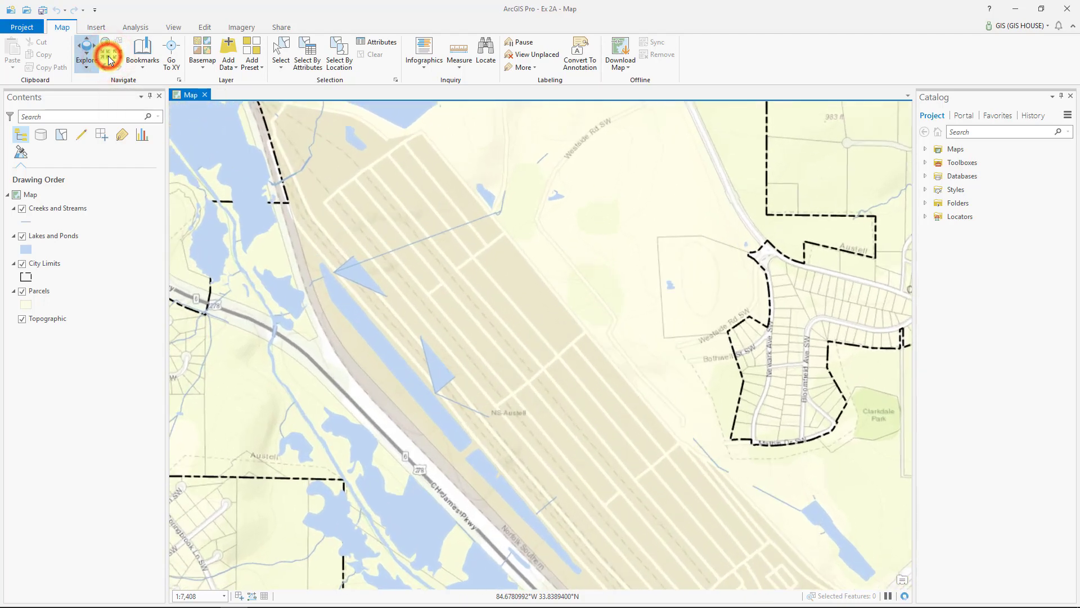
pyautogui.click(117, 54)
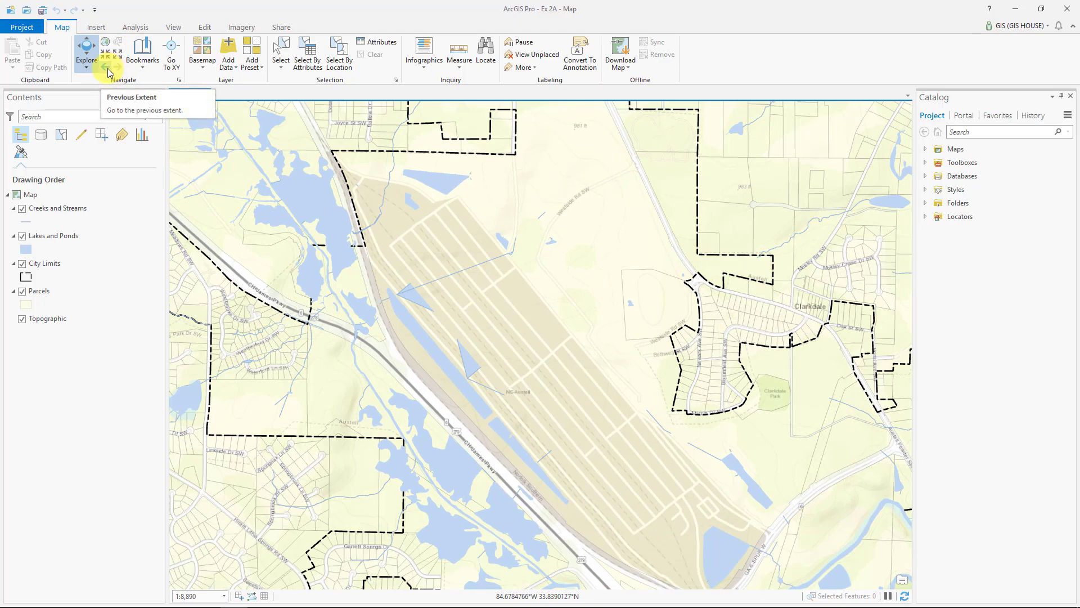
# Go back through the previous map extents to the regional view at 1:21,704
pyautogui.click(108, 71)
pyautogui.click(108, 71)
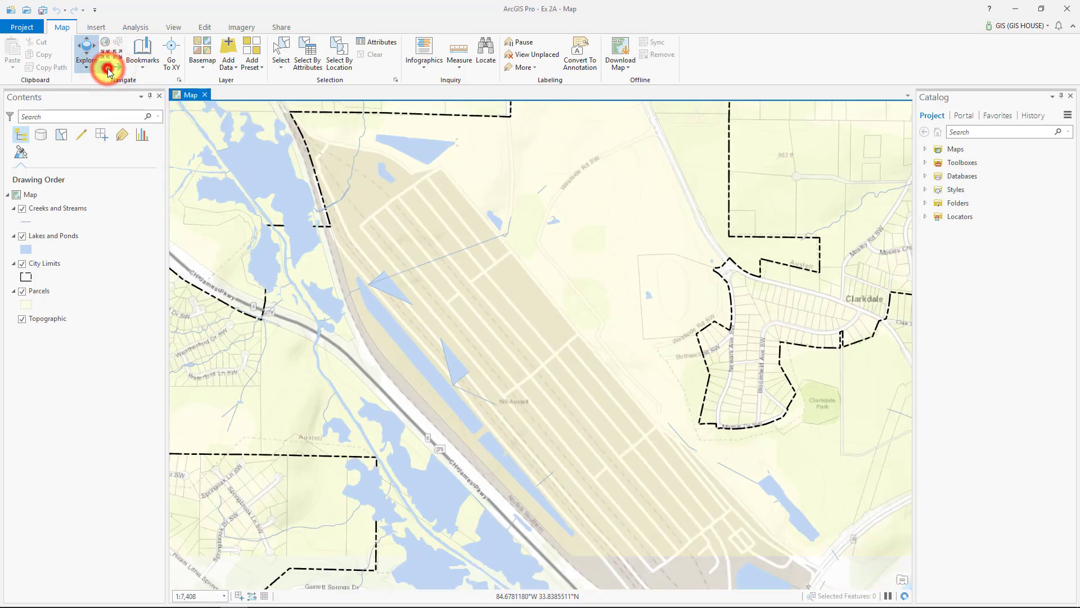
pyautogui.click(108, 71)
pyautogui.click(108, 71)
pyautogui.click(108, 71)
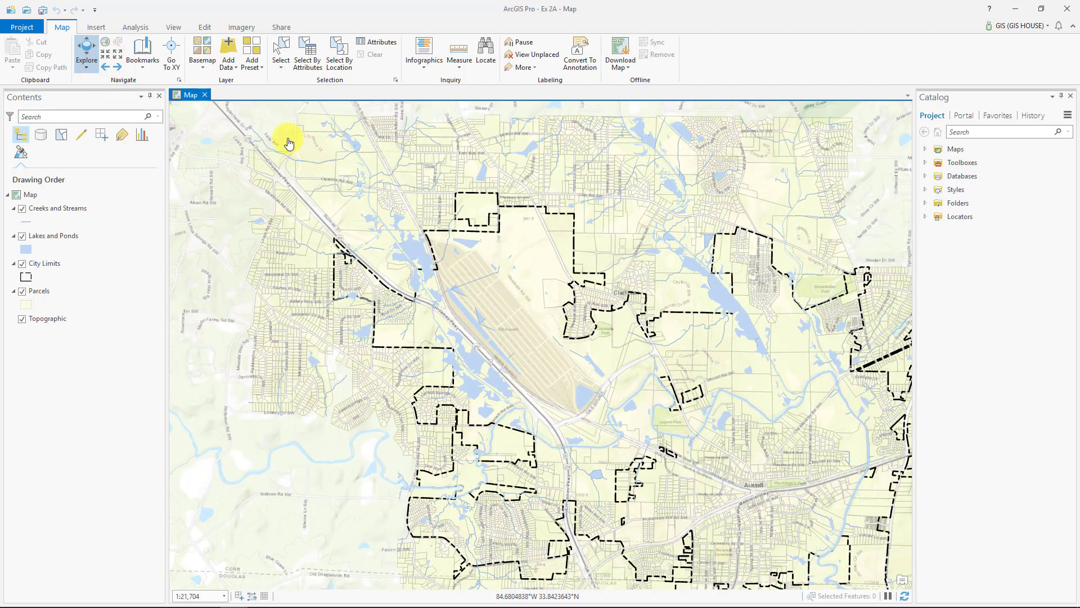
# Review the options for adding data to the map, such as data from a path, XY points and elevation sources
pyautogui.click(236, 70)
pyautogui.click(235, 71)
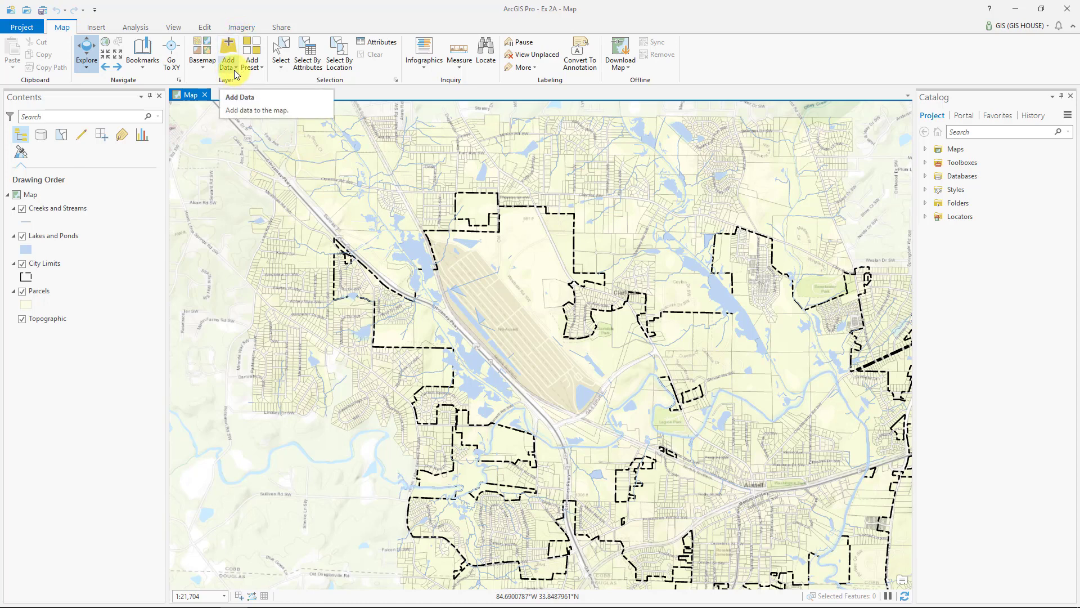
pyautogui.click(235, 71)
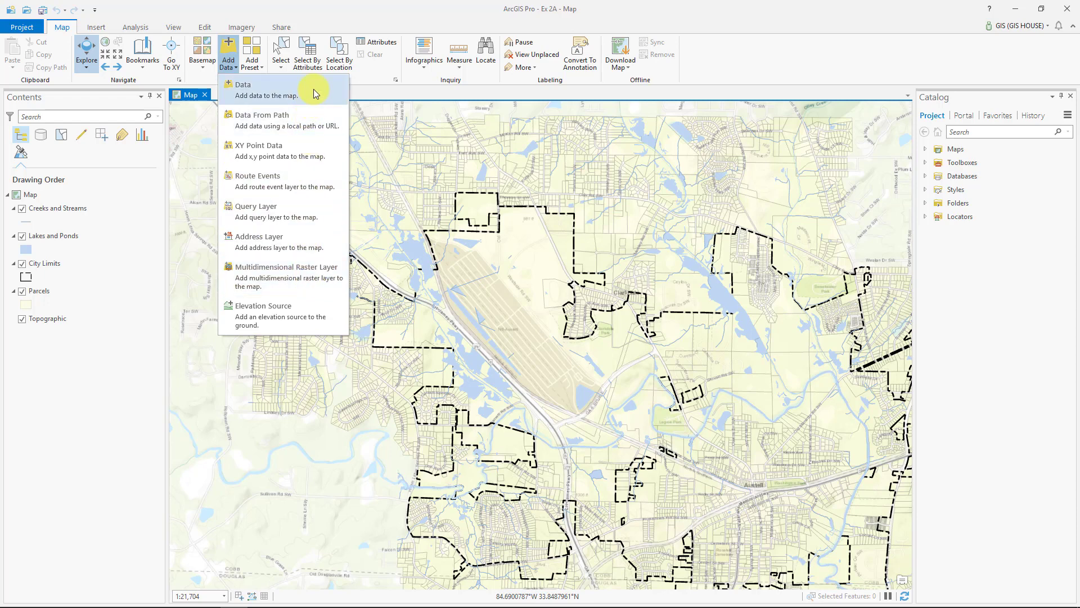
pyautogui.click(251, 15)
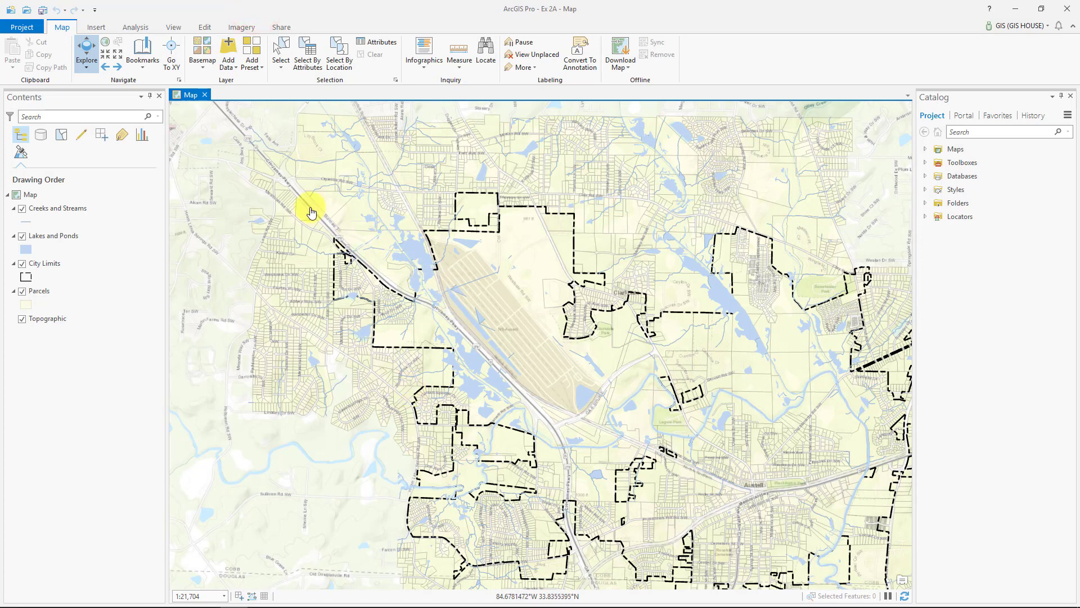
# Review the available preset layers and the basemap gallery
pyautogui.click(261, 68)
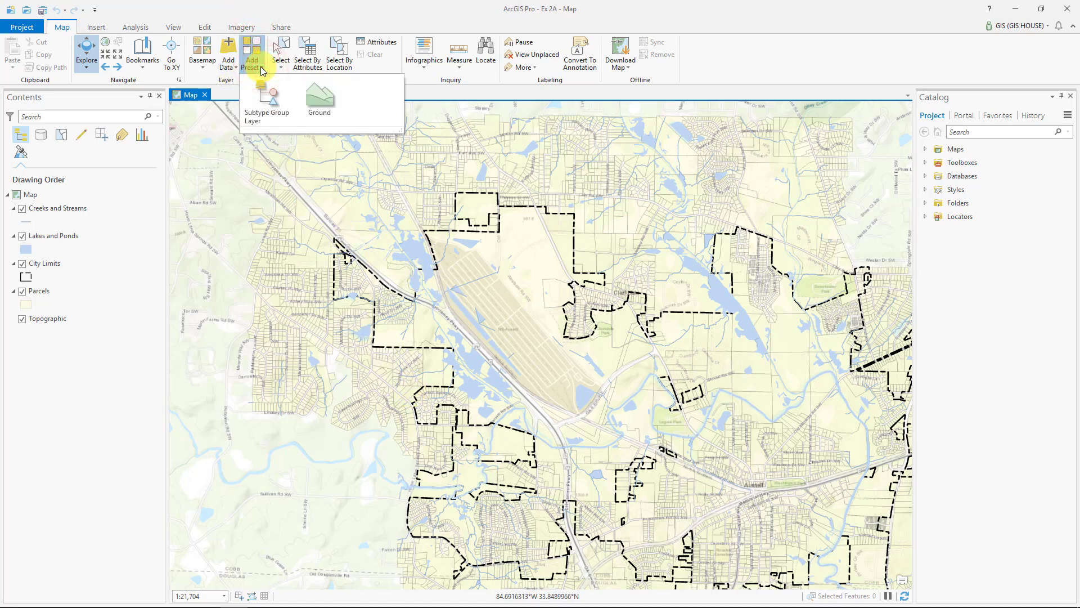
pyautogui.click(261, 66)
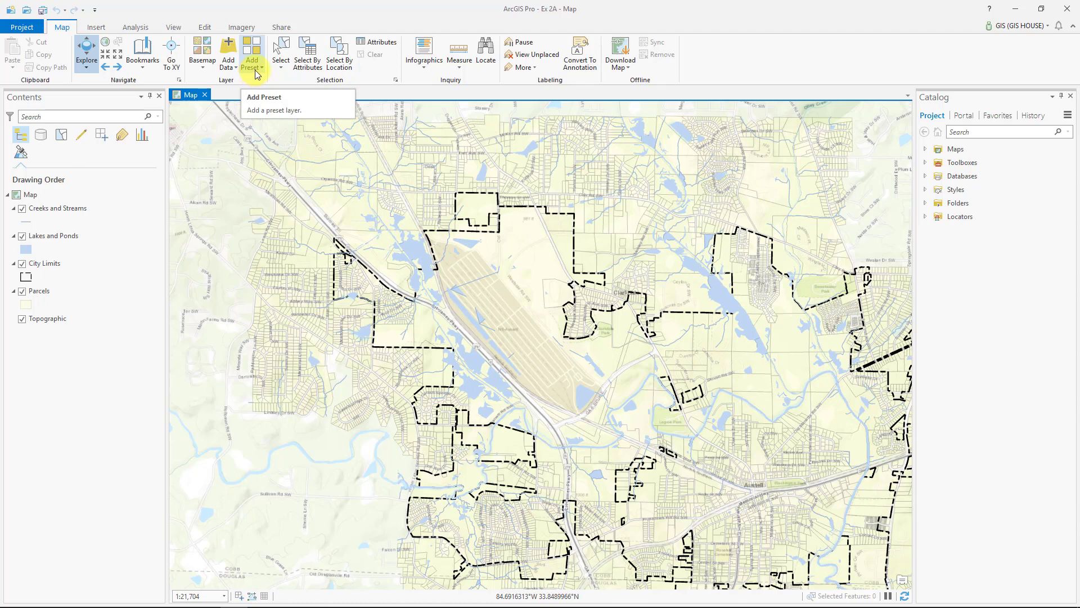
pyautogui.click(208, 74)
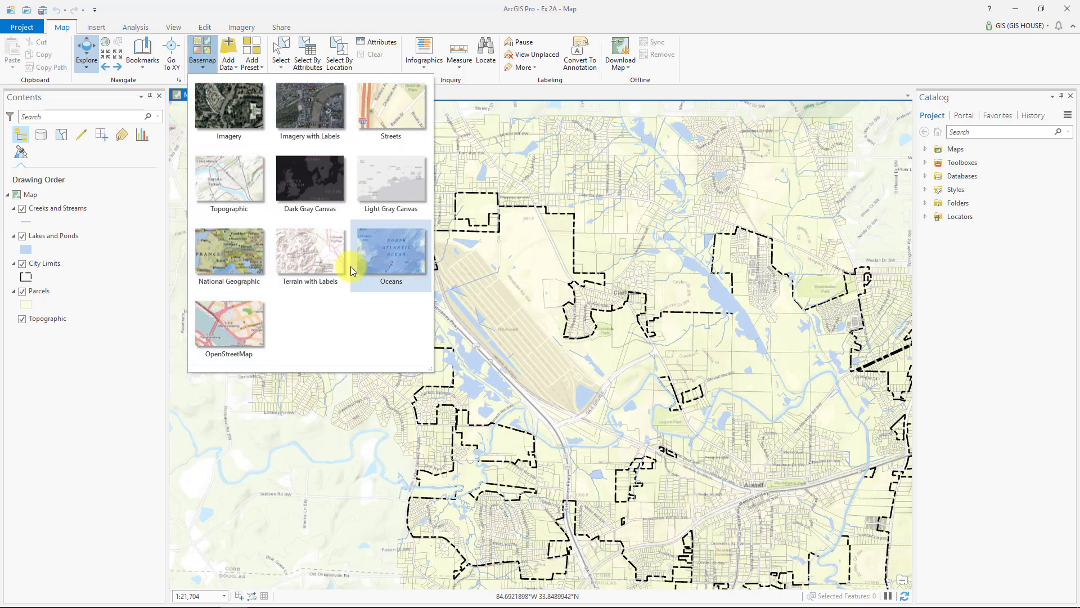
pyautogui.click(500, 363)
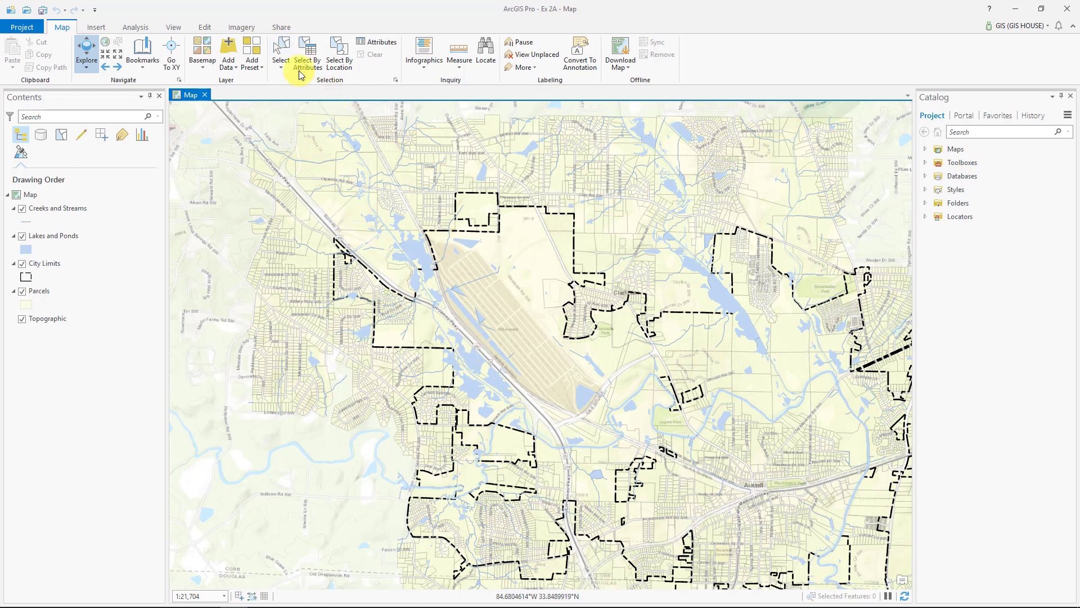
# Select the features around the lake northwest of the NS-Austell rail yard with a rectangle, view the other selection shapes, and clear the selection
pyautogui.click(279, 50)
pyautogui.moveTo(422, 237); pyautogui.dragTo(446, 269)
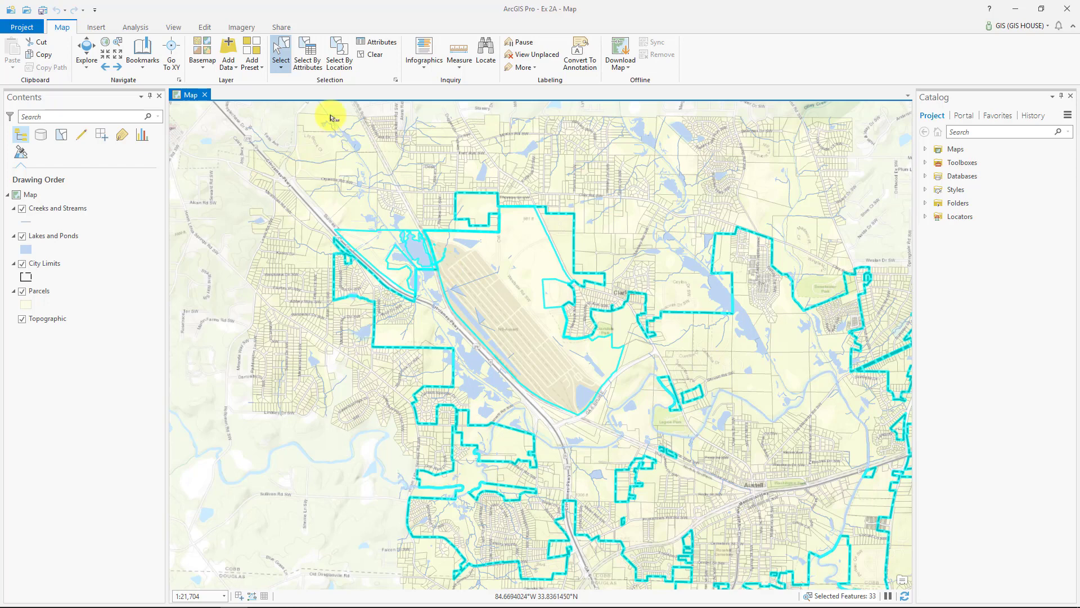
pyautogui.click(281, 68)
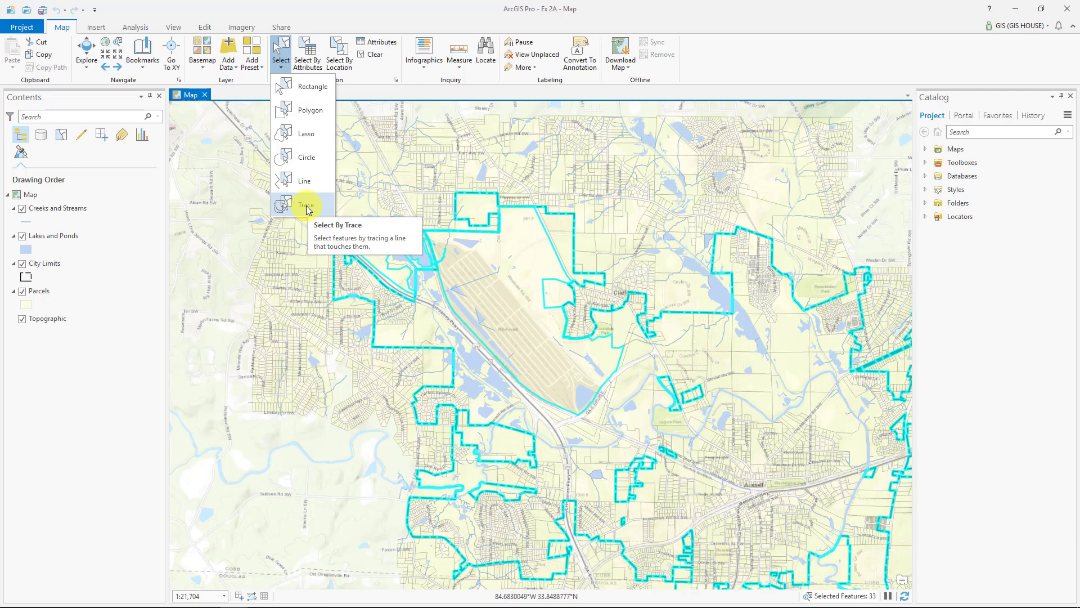
pyautogui.click(278, 67)
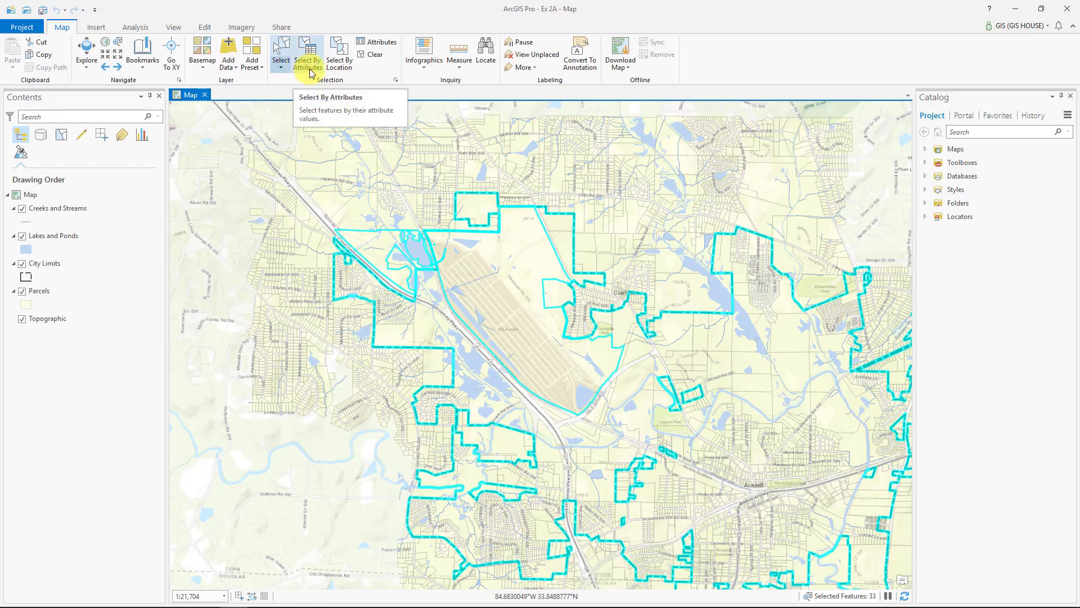
pyautogui.click(377, 54)
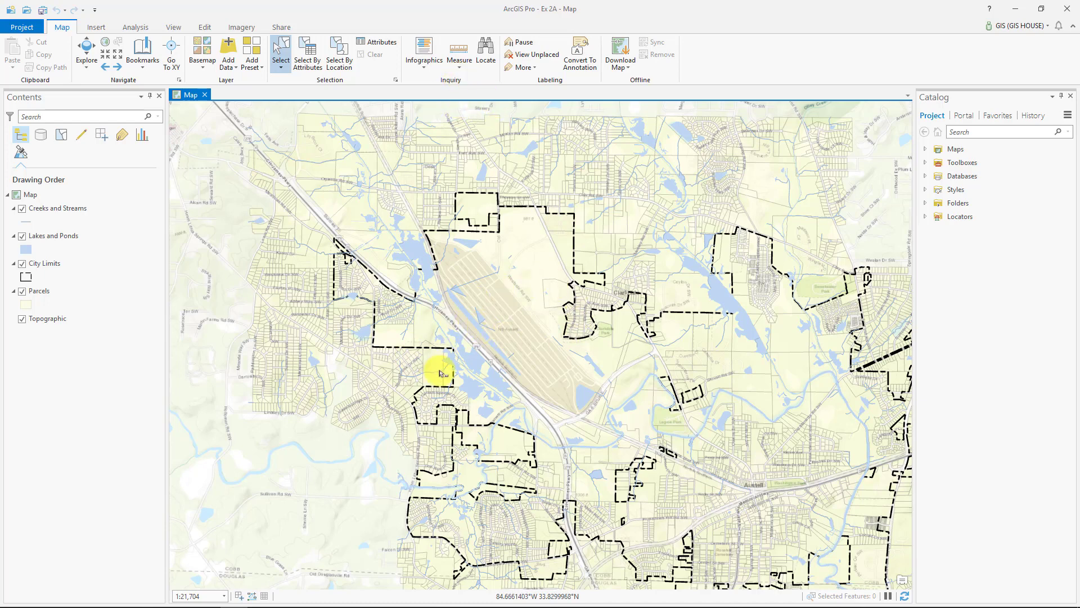
# View the configuration option of the Infographics tool
pyautogui.click(421, 71)
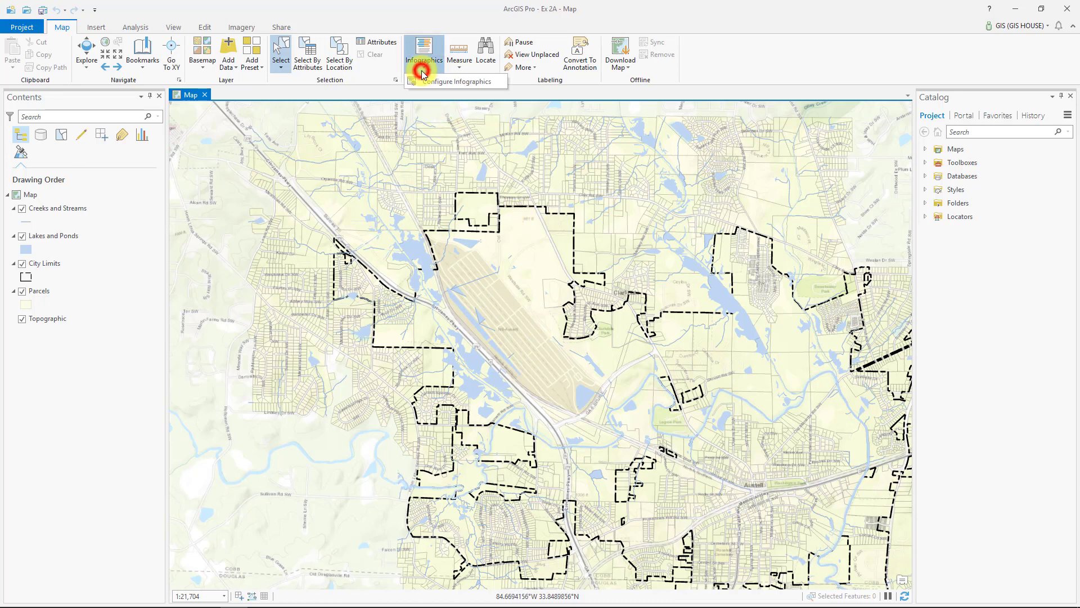
pyautogui.click(423, 71)
pyautogui.click(425, 71)
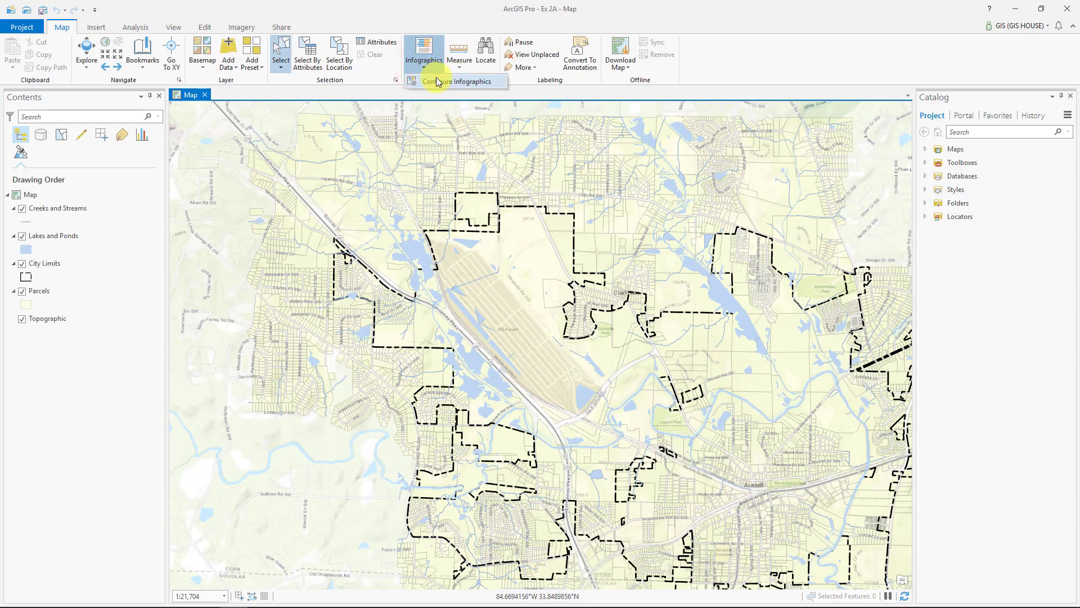
pyautogui.click(423, 69)
pyautogui.click(424, 71)
pyautogui.click(423, 69)
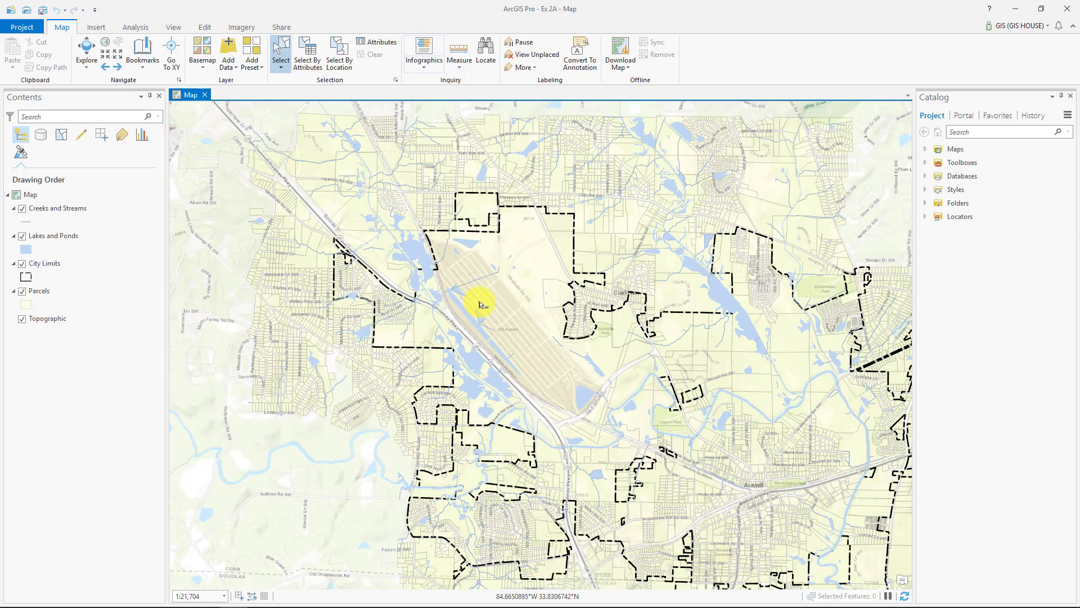
# Review the options for measuring distances, areas and features, and return to the Explore tool
pyautogui.click(461, 68)
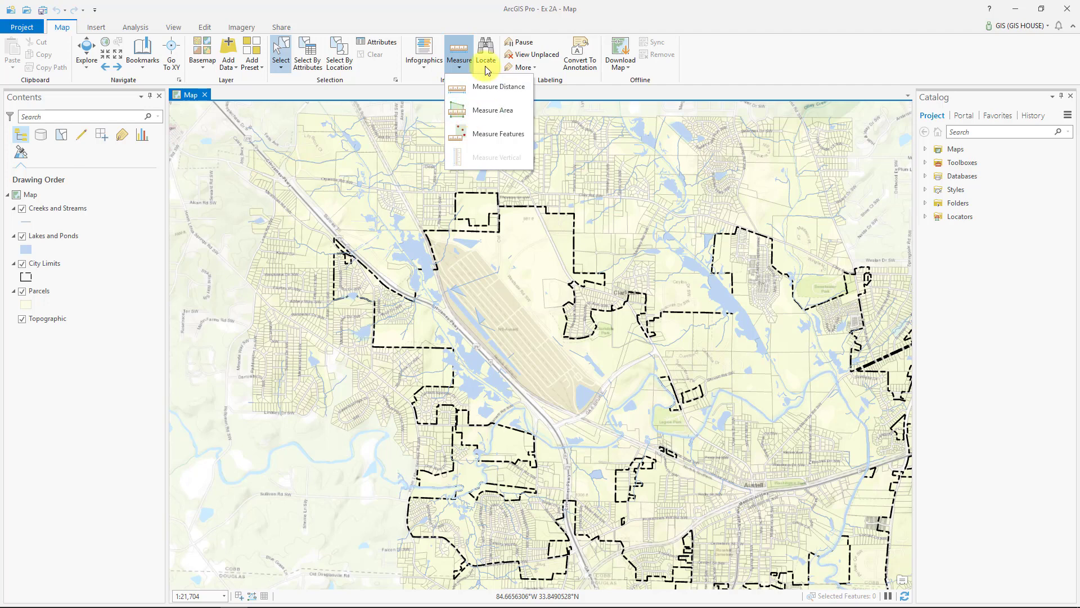
pyautogui.click(430, 161)
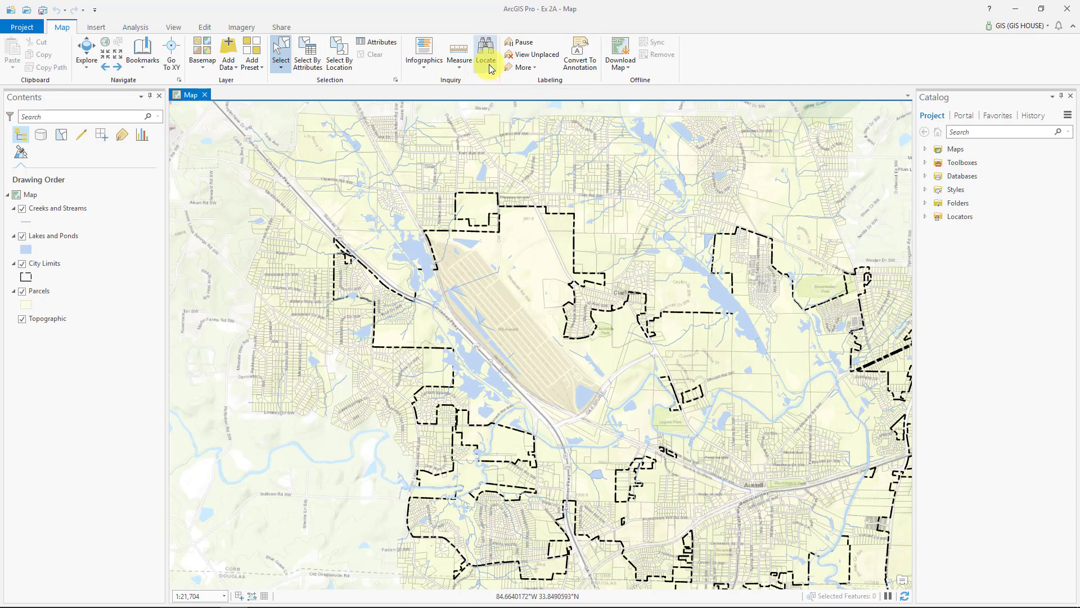
pyautogui.press('Escape')
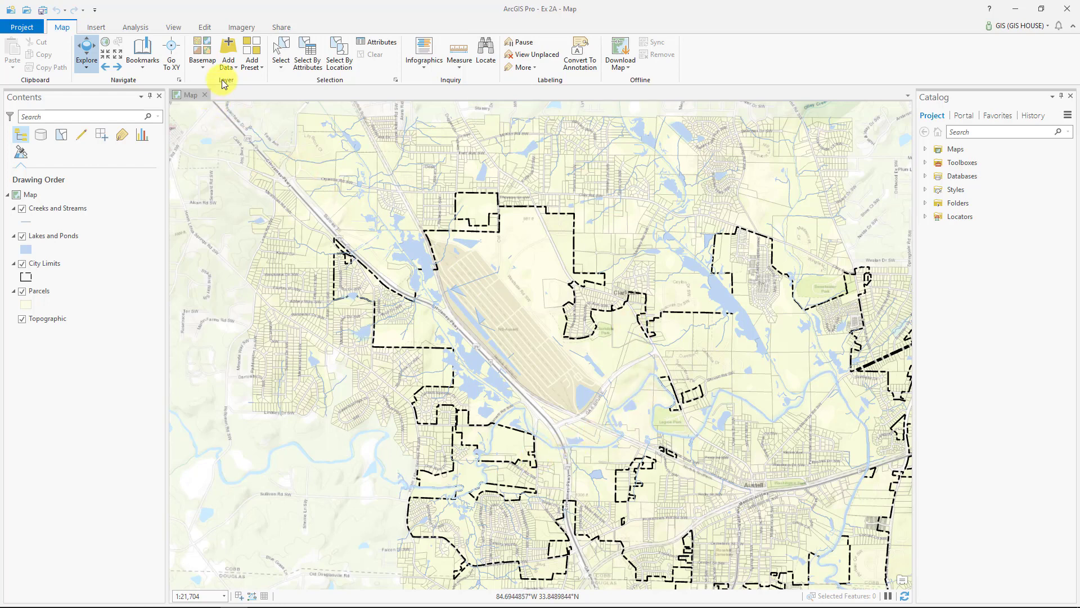
# Zoom the map to the Wahington Park bookmark
pyautogui.click(148, 63)
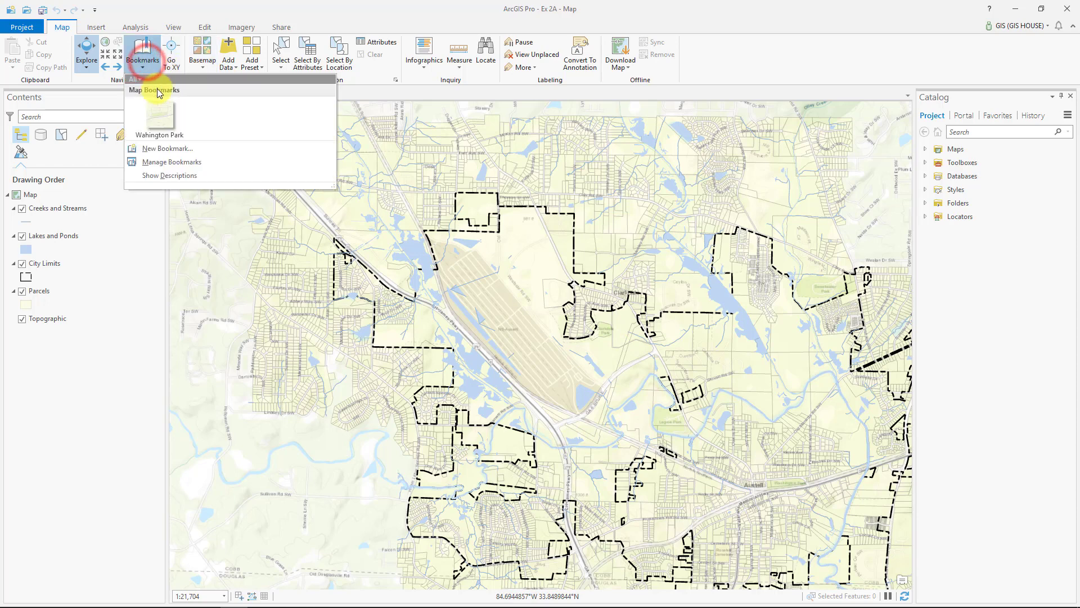
pyautogui.click(164, 113)
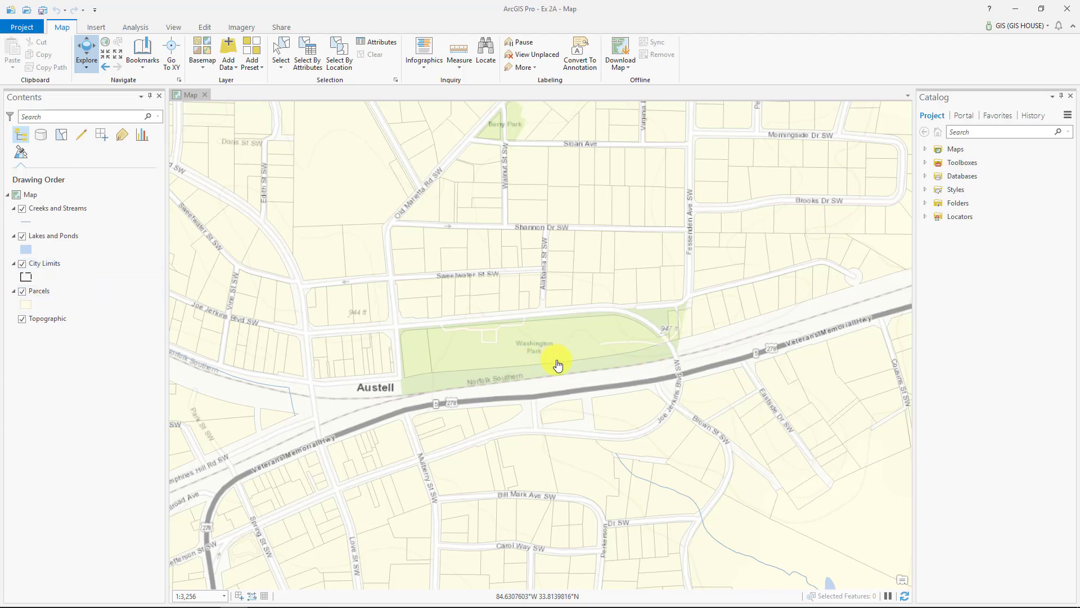
# Pan the map with the Explore tool from Washington Park northeast to the city limits around Sweetwater Ln SW
pyautogui.click(81, 43)
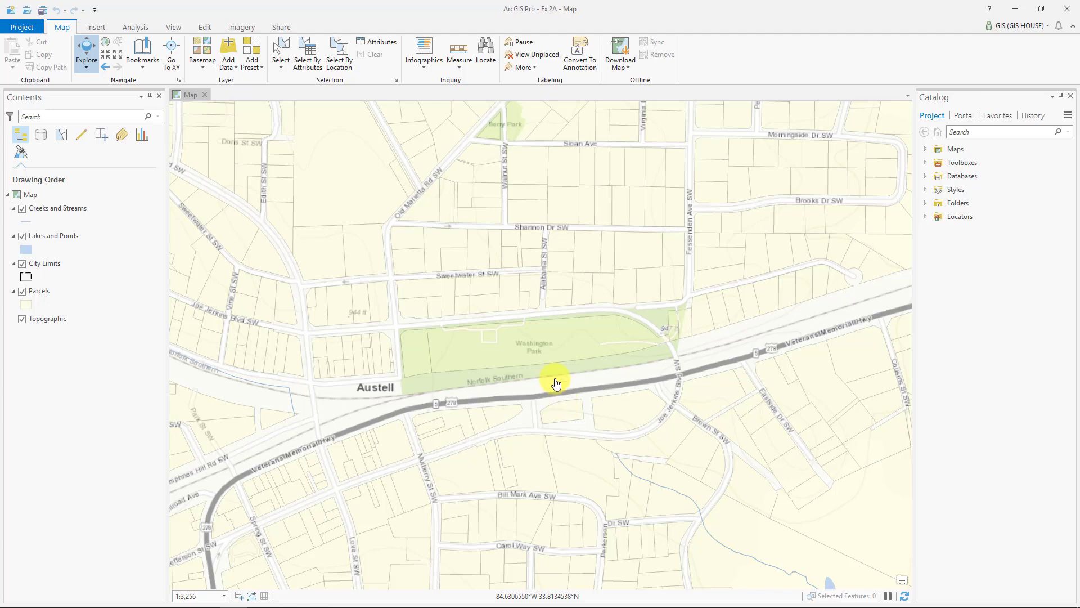
pyautogui.moveTo(544, 369); pyautogui.dragTo(349, 497)
pyautogui.moveTo(646, 278); pyautogui.dragTo(388, 484)
pyautogui.moveTo(682, 292); pyautogui.dragTo(306, 417)
pyautogui.moveTo(558, 349); pyautogui.dragTo(487, 377)
pyautogui.moveTo(387, 435); pyautogui.dragTo(671, 599)
pyautogui.moveTo(551, 379); pyautogui.dragTo(608, 375)
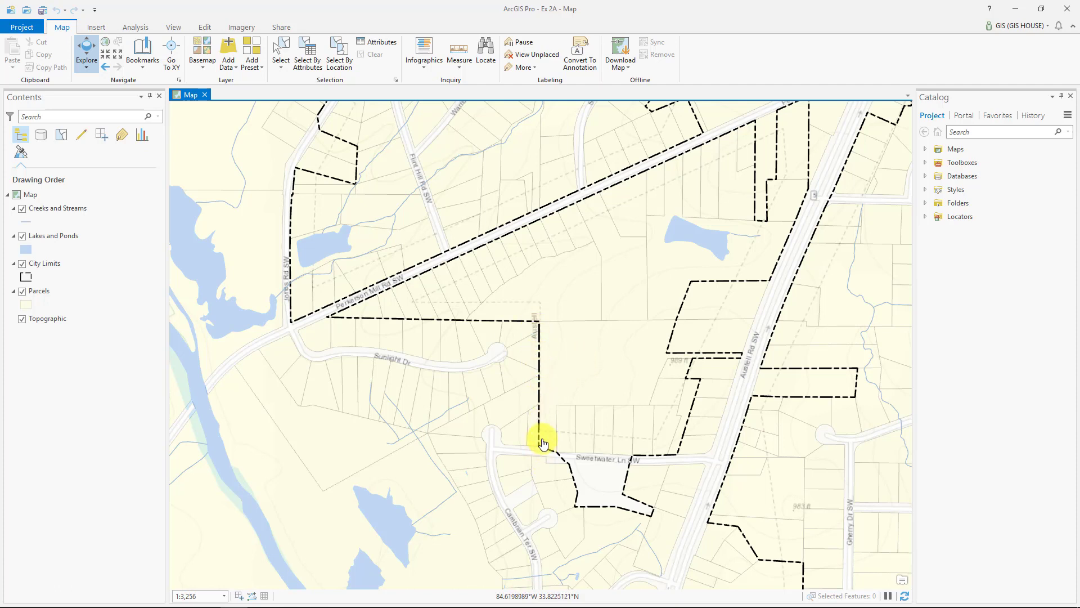
# View the attributes of the City Limits feature near Sweetwater Ln SW, move the pop-up aside, and close it
pyautogui.click(540, 358)
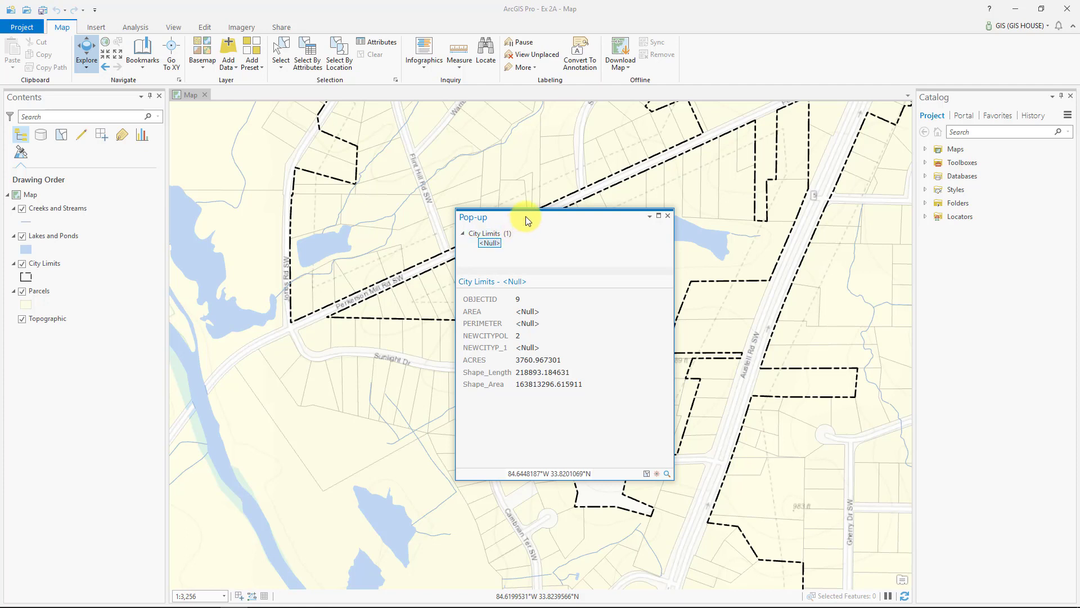
pyautogui.moveTo(525, 215); pyautogui.dragTo(747, 207)
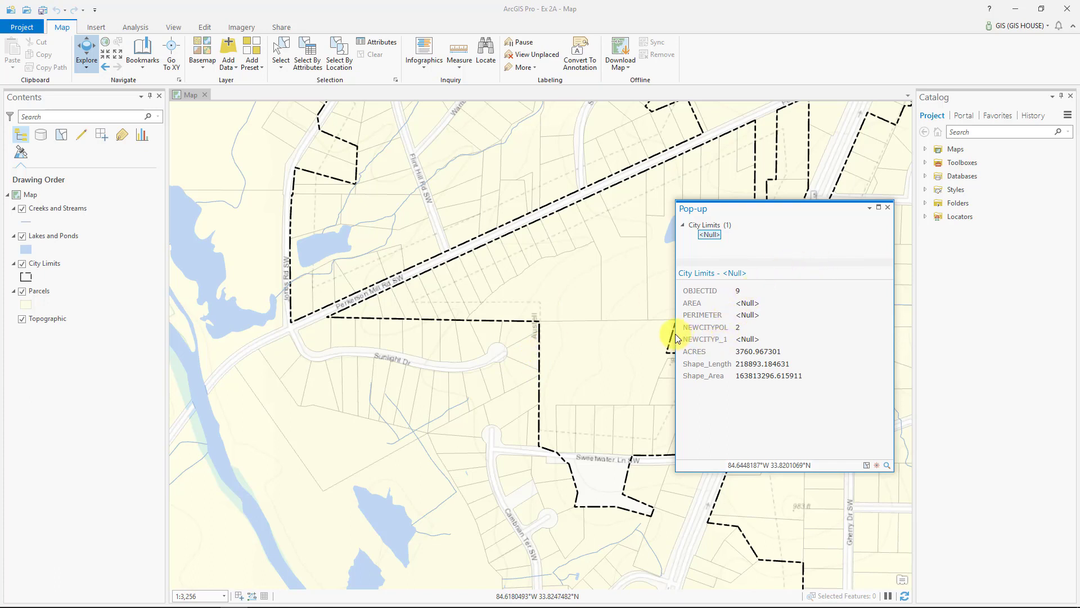
pyautogui.click(888, 207)
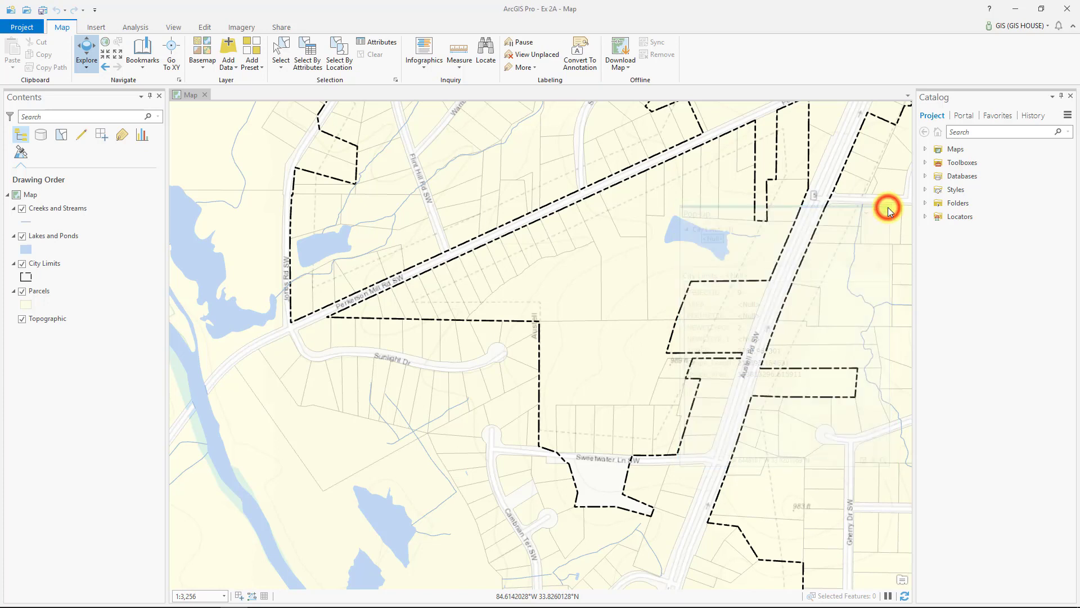
# Set the Explore tool to identify visible layers and query the city limits boundary just north of Sweetwater Ln SW
pyautogui.click(89, 66)
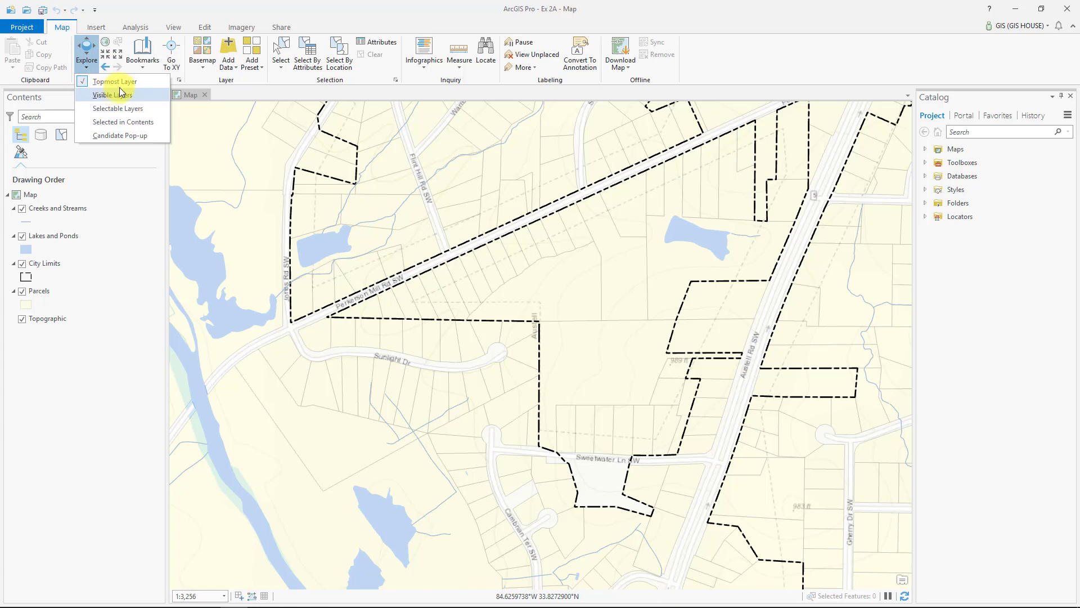
pyautogui.click(103, 97)
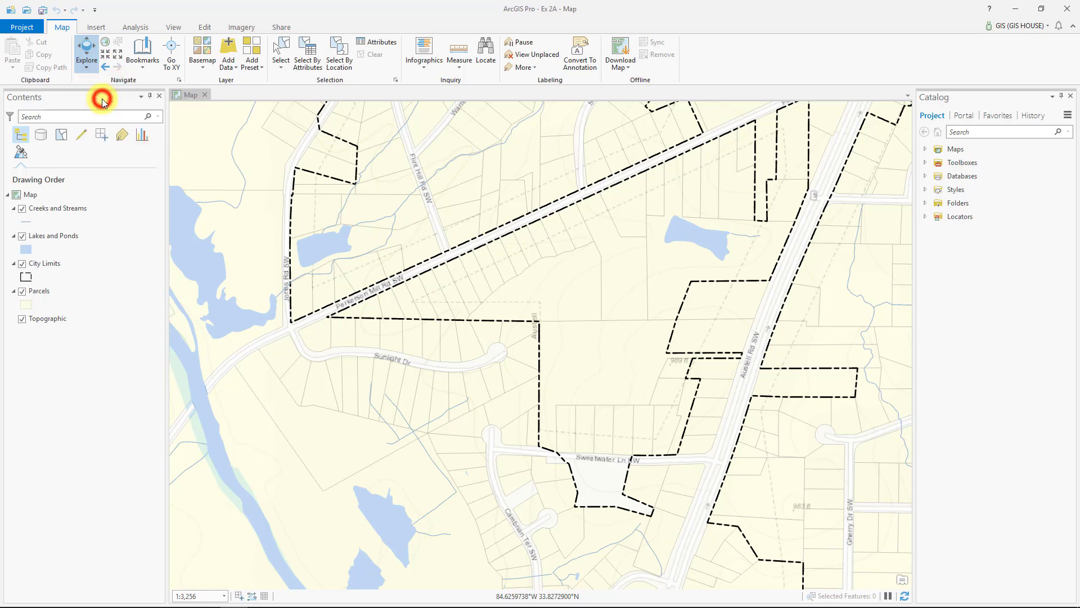
pyautogui.click(539, 359)
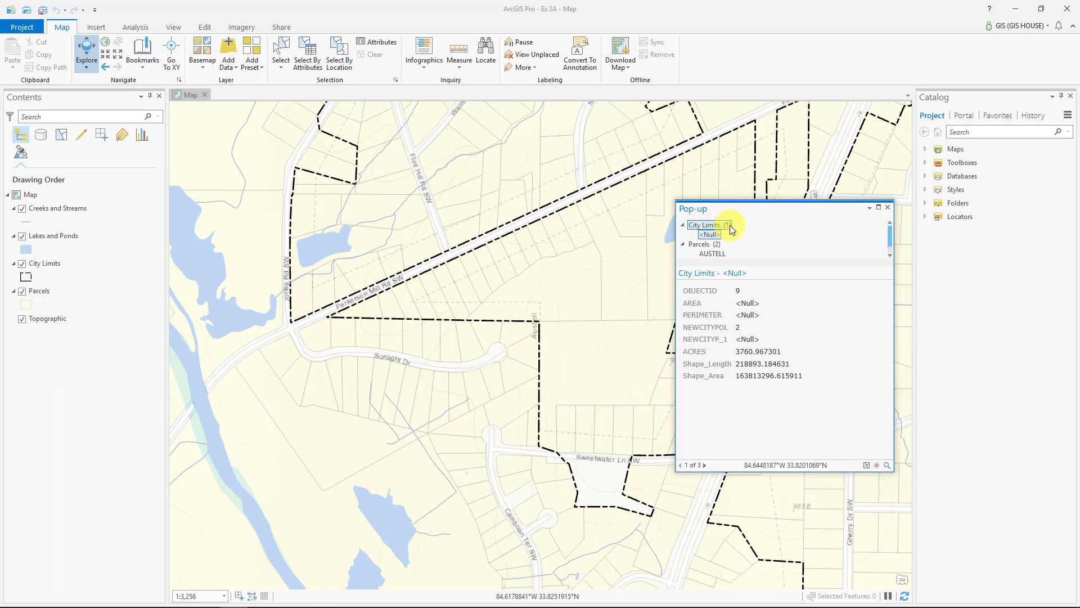
# View the attributes of the City Limits feature and the AUSTELL and MULBERRY CREEK parcels, review the Explore options, and close the pop-up
pyautogui.click(710, 234)
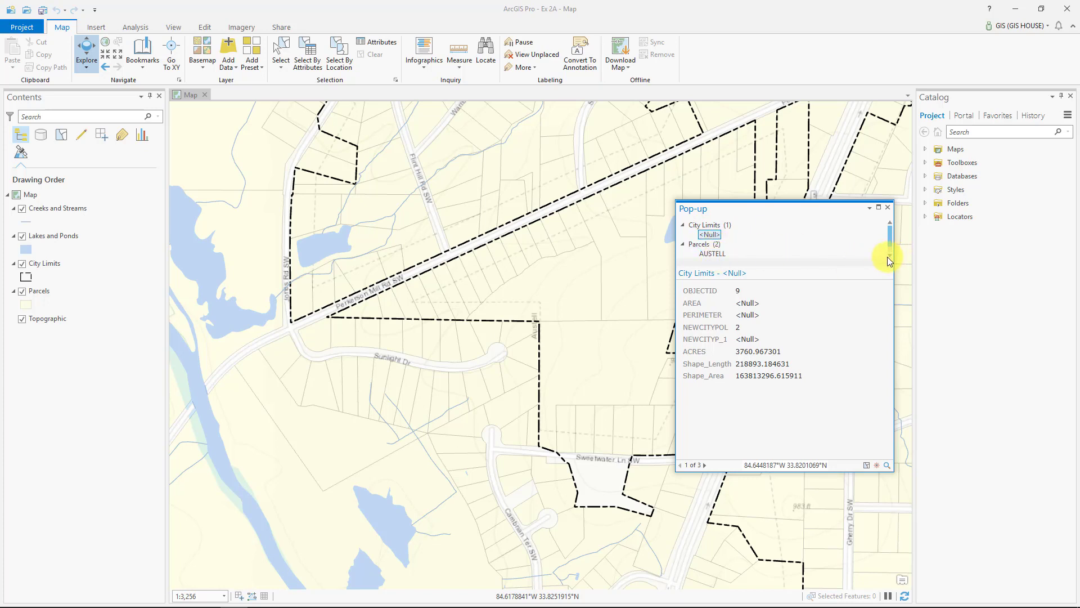
pyautogui.click(890, 258)
pyautogui.click(713, 249)
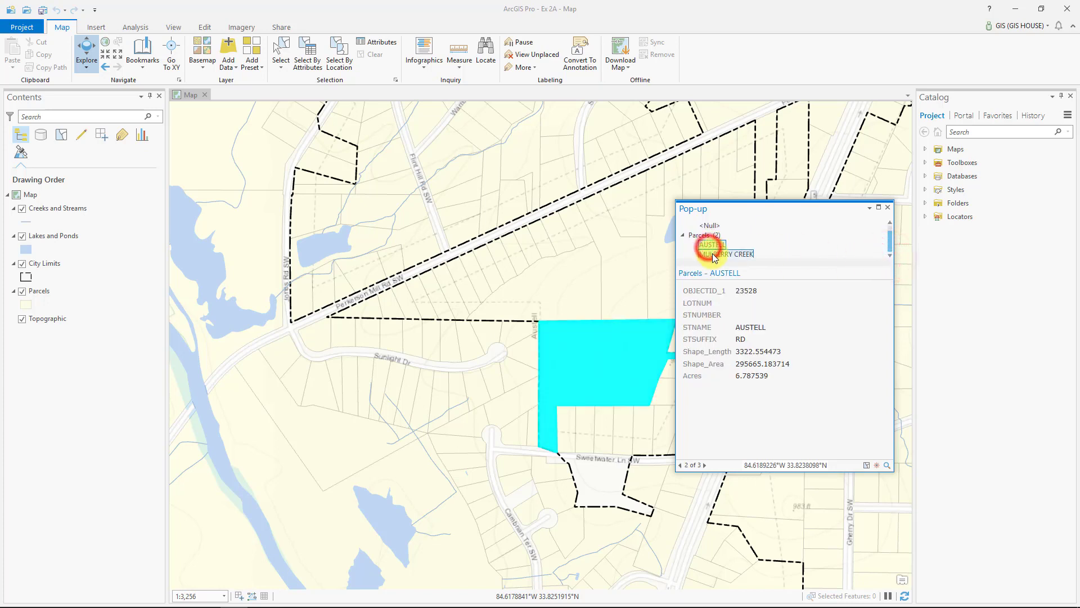
pyautogui.click(713, 253)
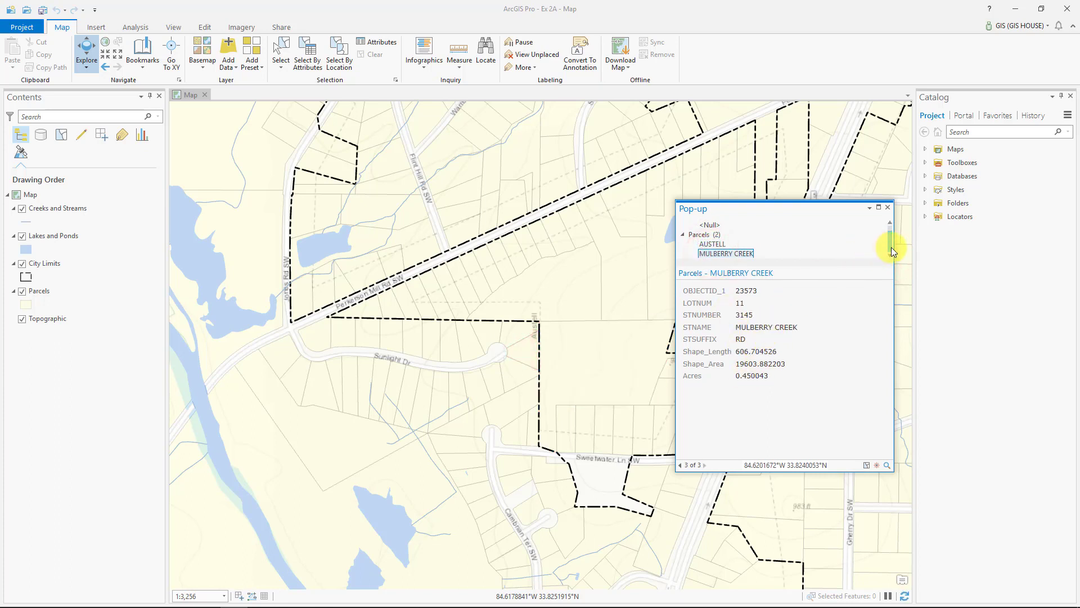
pyautogui.moveTo(892, 247); pyautogui.dragTo(892, 244)
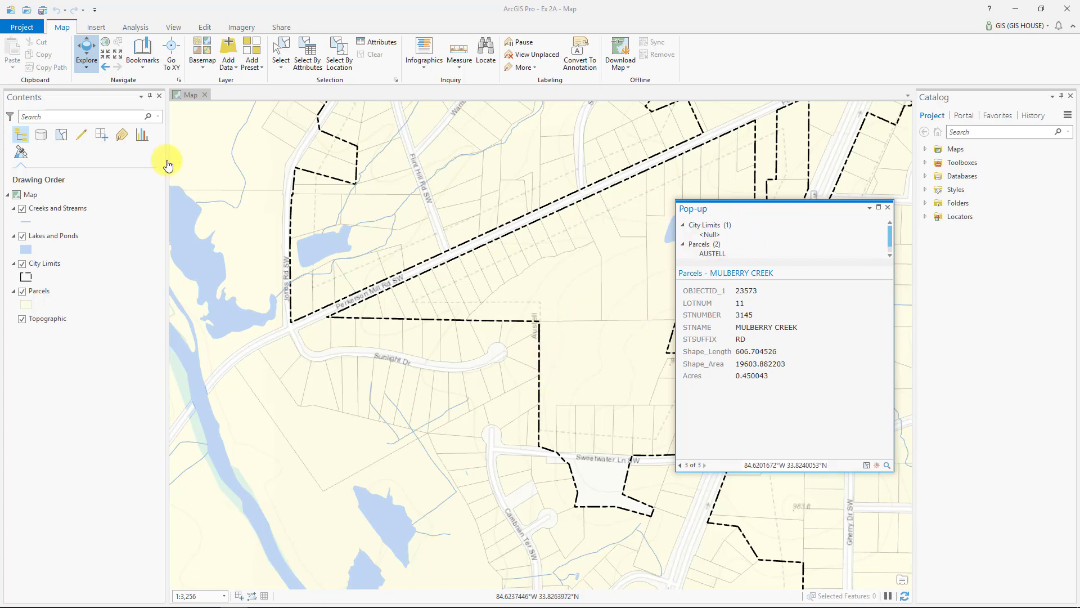
pyautogui.click(87, 68)
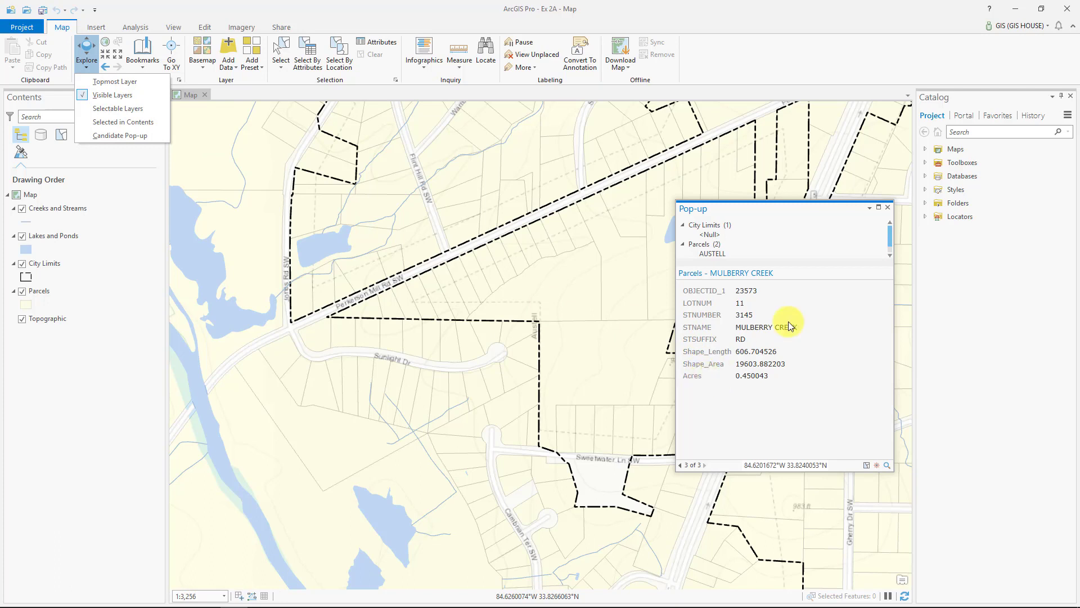
pyautogui.click(887, 209)
# Identify the features on the city limits boundary again, and shrink and reposition the pop-up over the map
pyautogui.click(539, 353)
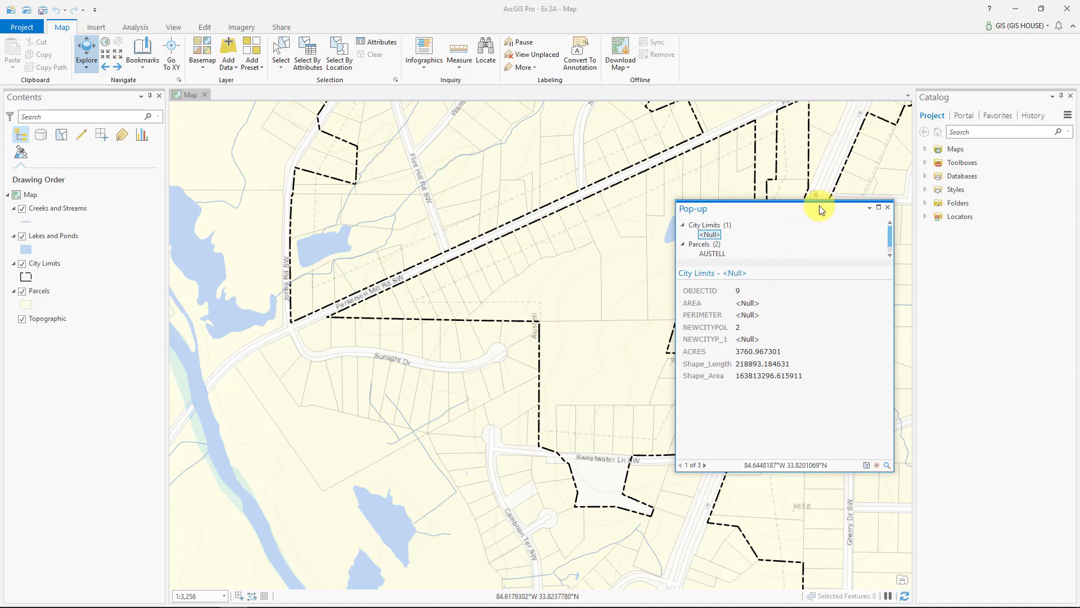
pyautogui.moveTo(819, 204); pyautogui.dragTo(686, 121)
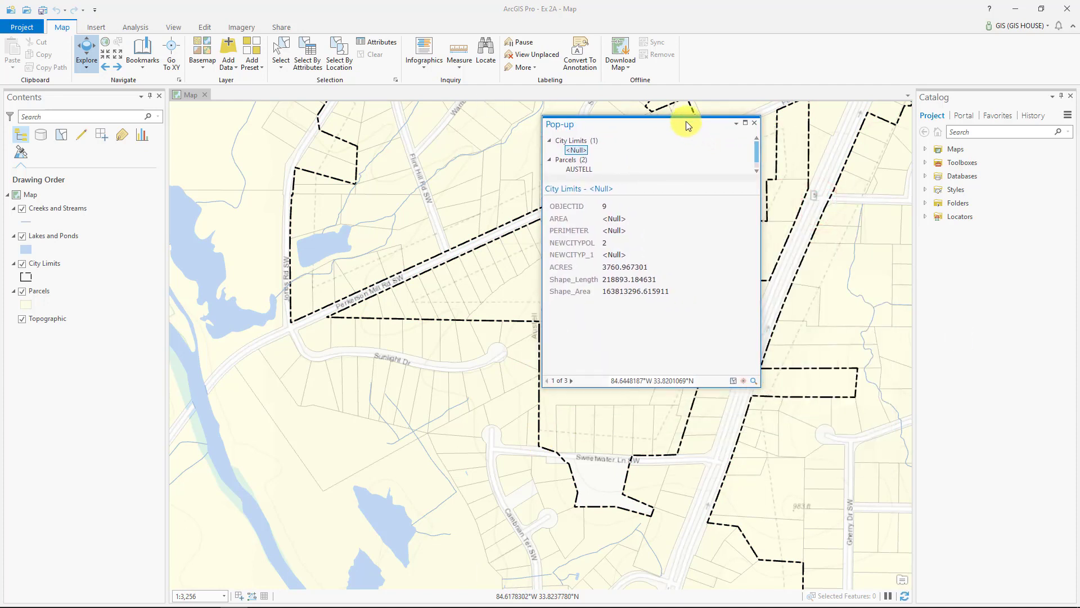
pyautogui.moveTo(761, 387); pyautogui.dragTo(744, 348)
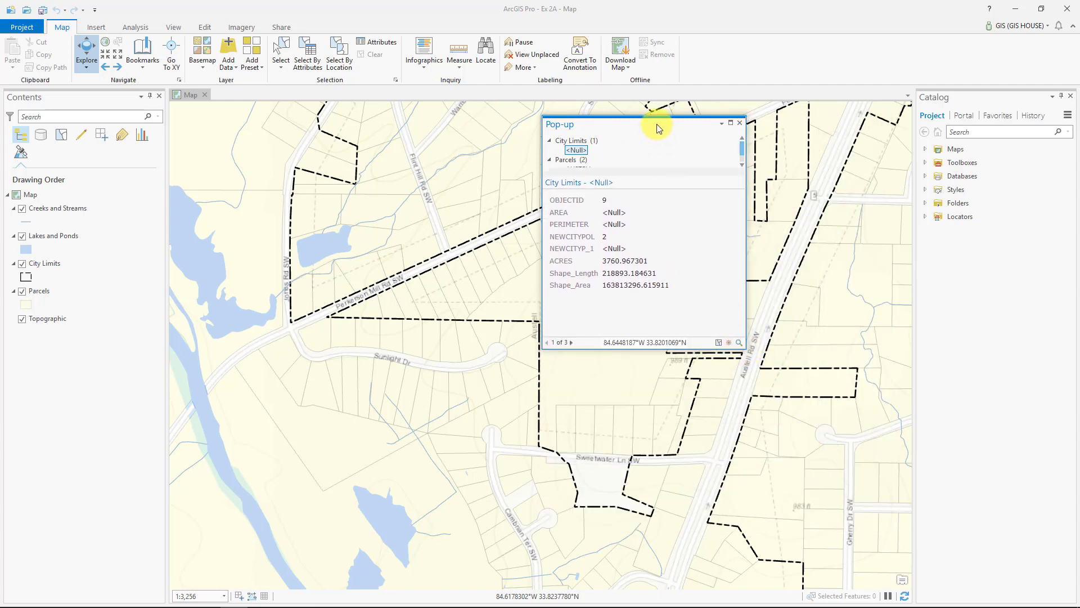
pyautogui.moveTo(658, 121); pyautogui.dragTo(754, 152)
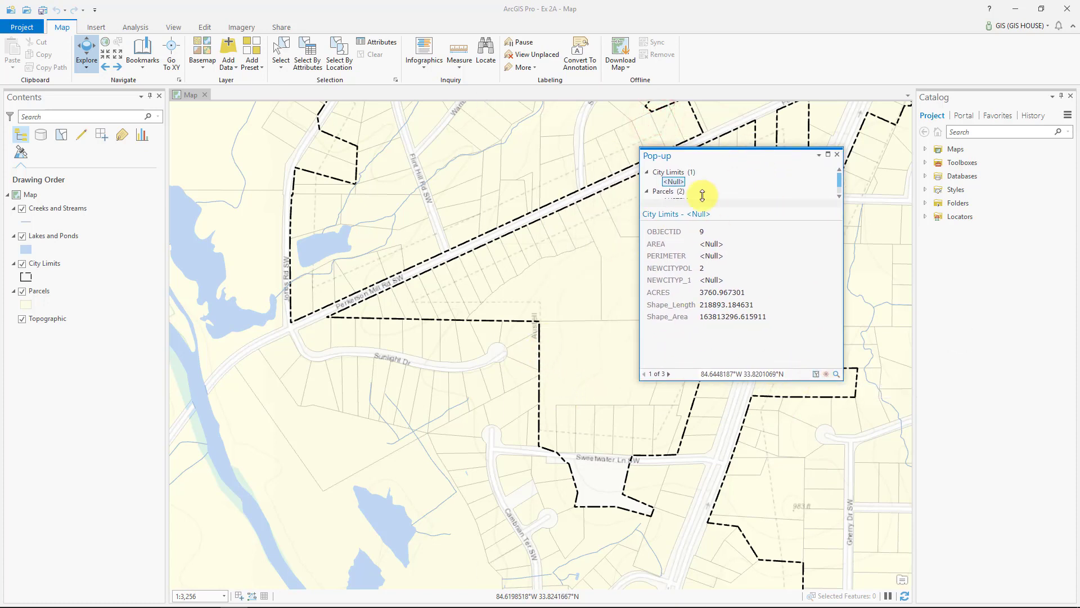
# Select the AUSTELL parcel on the map from the pop-up's list of identified features
pyautogui.click(670, 184)
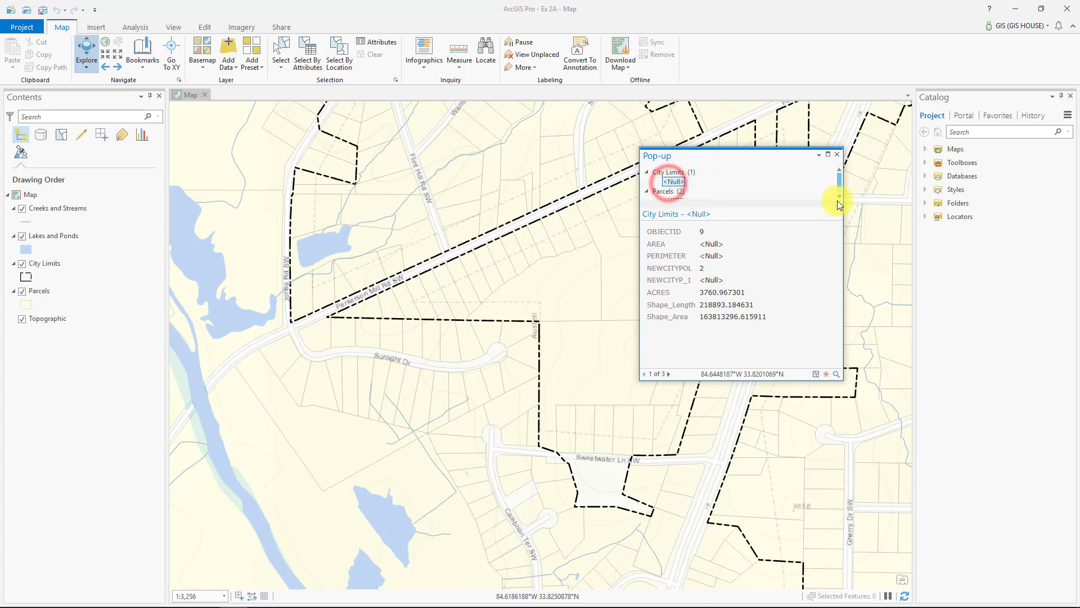
pyautogui.click(839, 197)
pyautogui.click(667, 185)
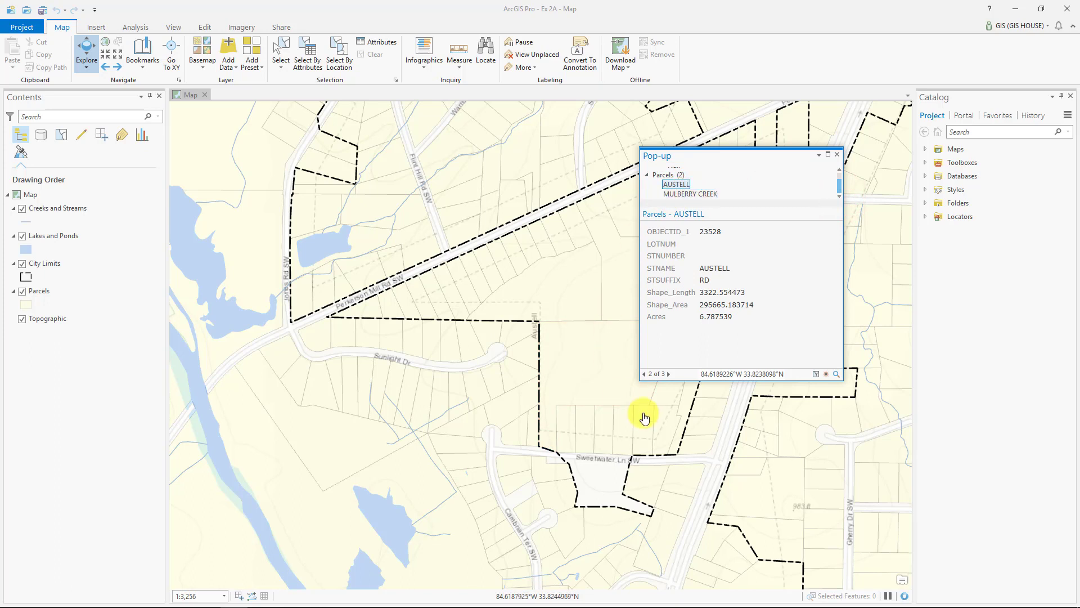
pyautogui.click(816, 374)
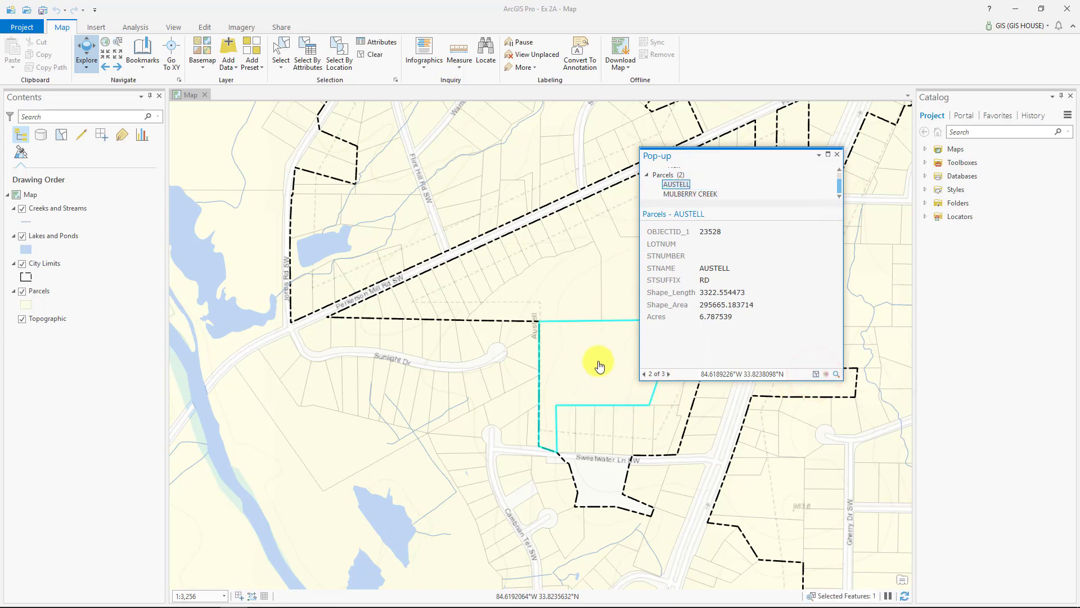
# Flash the AUSTELL parcel on the map, zoom to it, and return to the previous extent
pyautogui.click(825, 374)
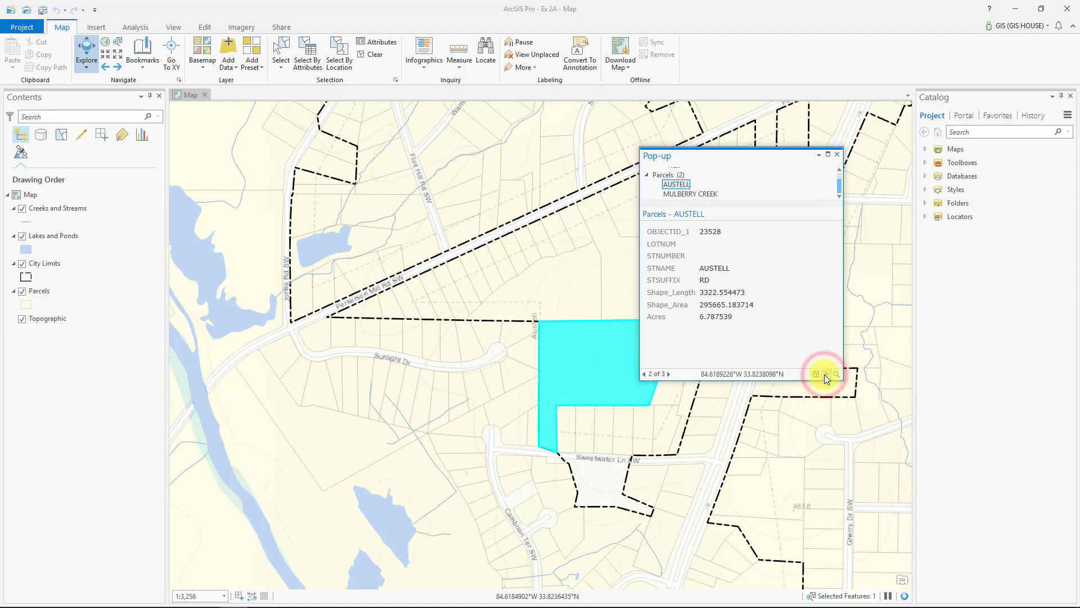
pyautogui.click(836, 373)
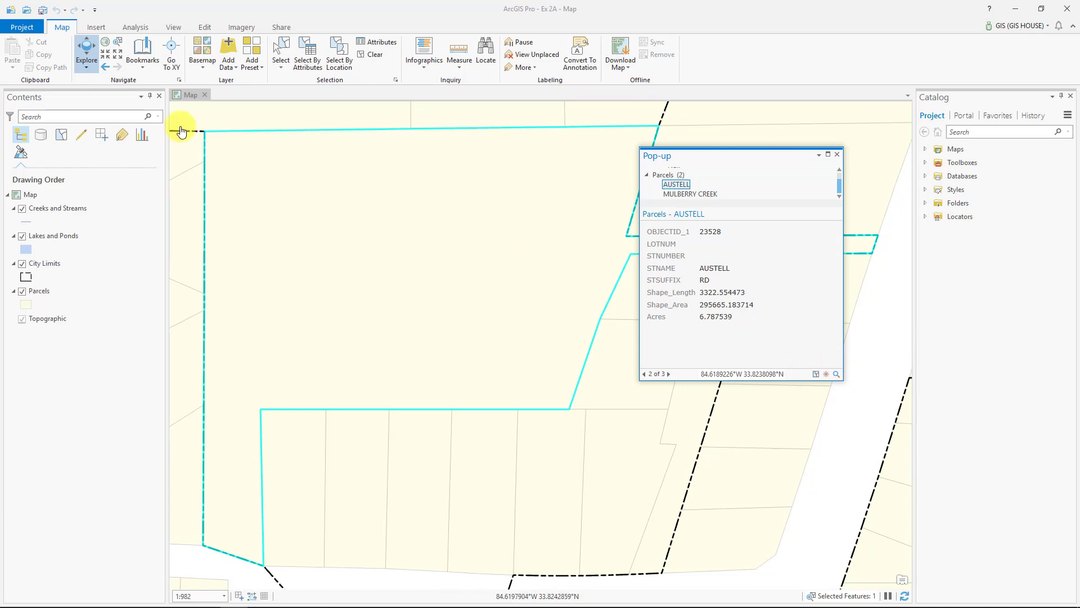
pyautogui.click(105, 66)
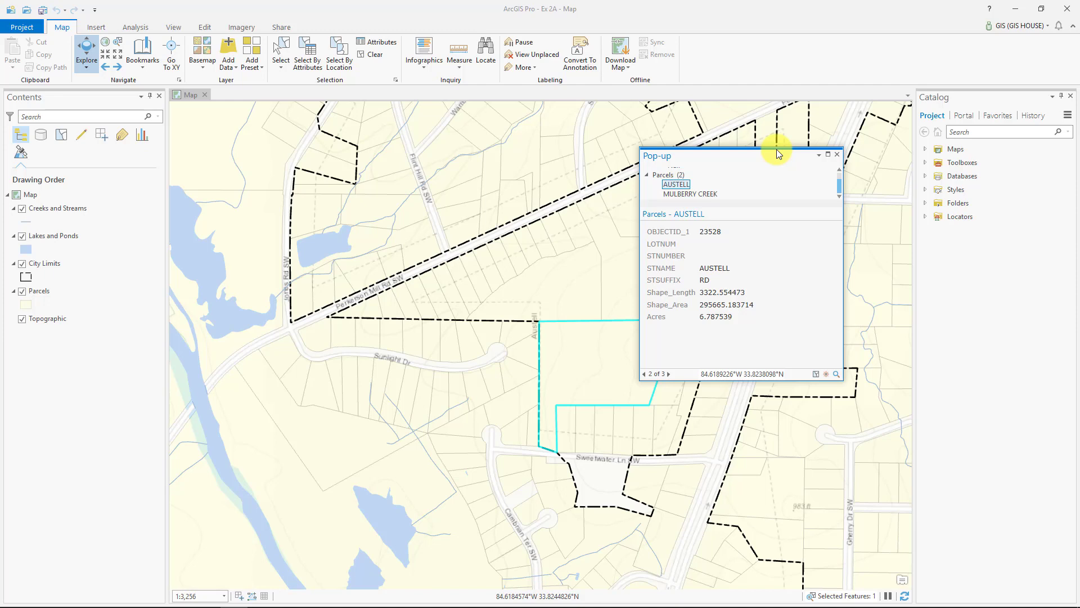
# Maximize and restore the pop-up window, and dock it with the Catalog pane
pyautogui.click(830, 151)
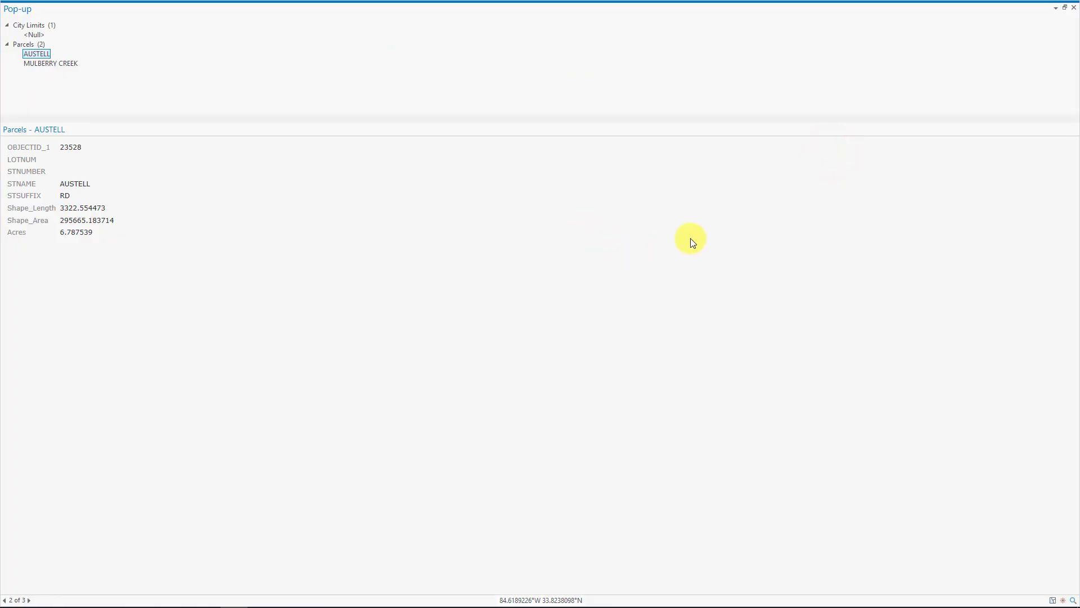
pyautogui.click(1065, 7)
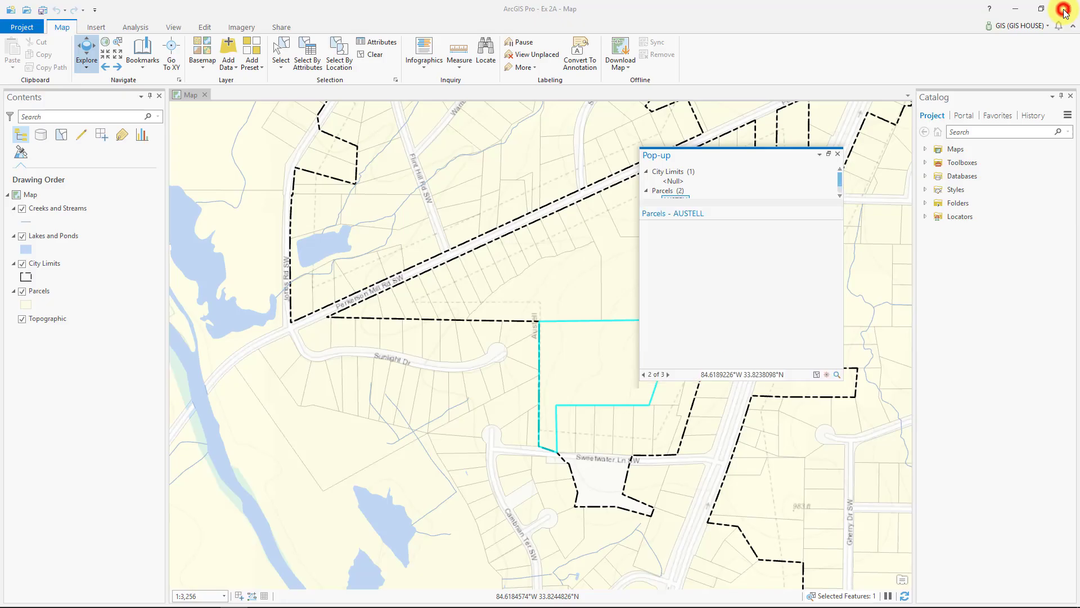
pyautogui.click(818, 154)
pyautogui.click(843, 180)
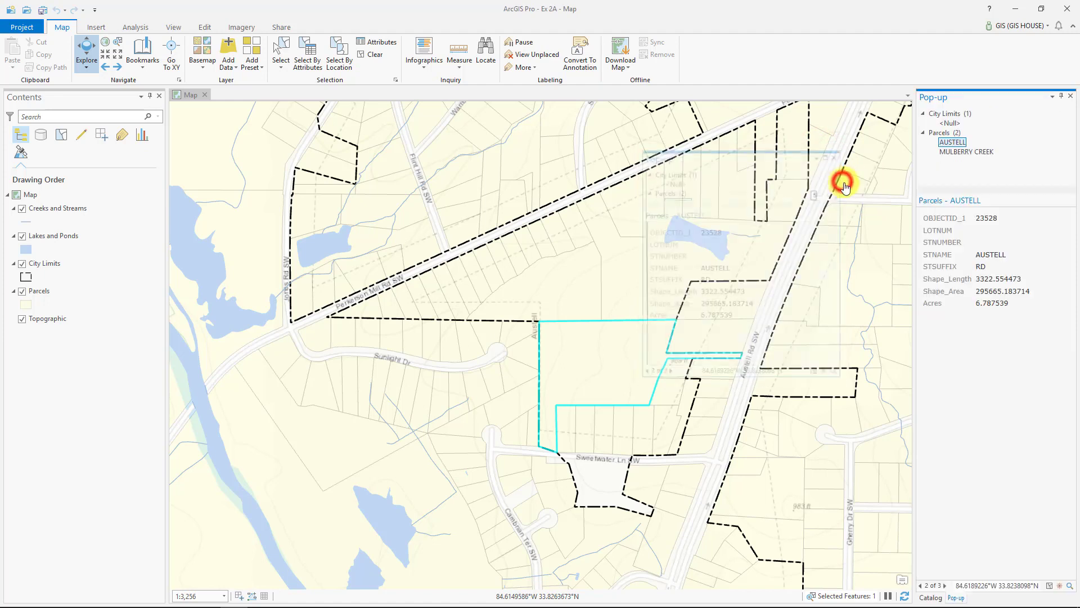
# View the attributes of the PERKERSON MILL parcel in the docked pop-up, and float and close the pop-up
pyautogui.click(642, 304)
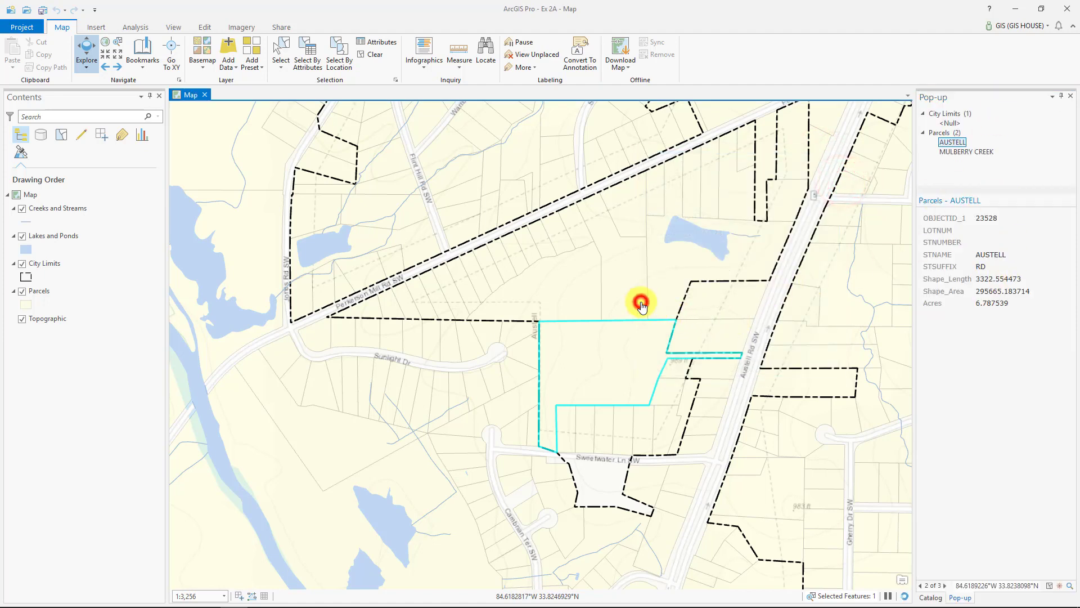
pyautogui.click(668, 273)
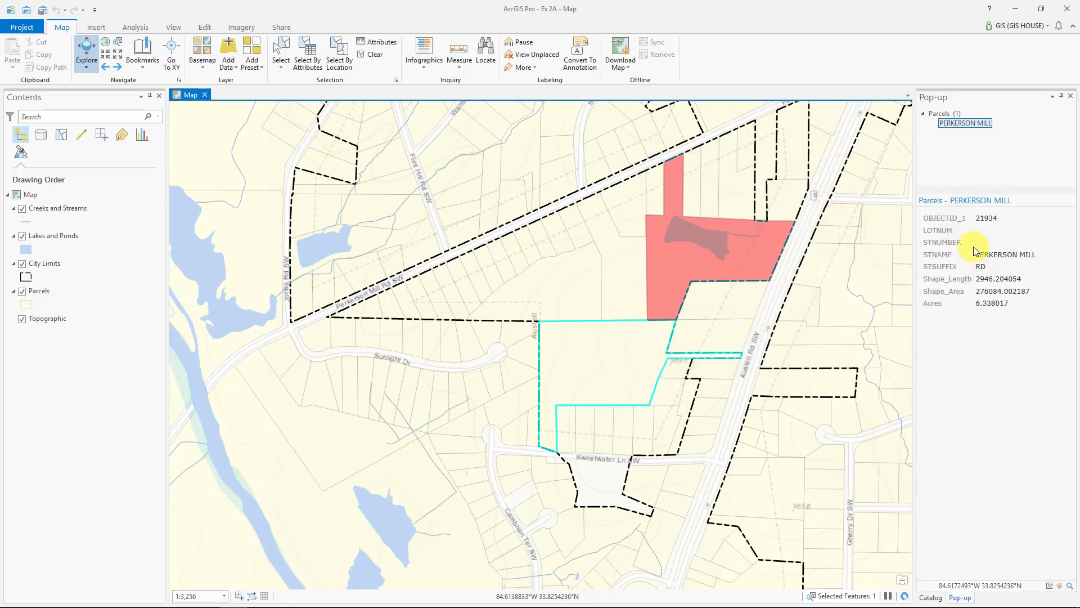
pyautogui.click(1050, 97)
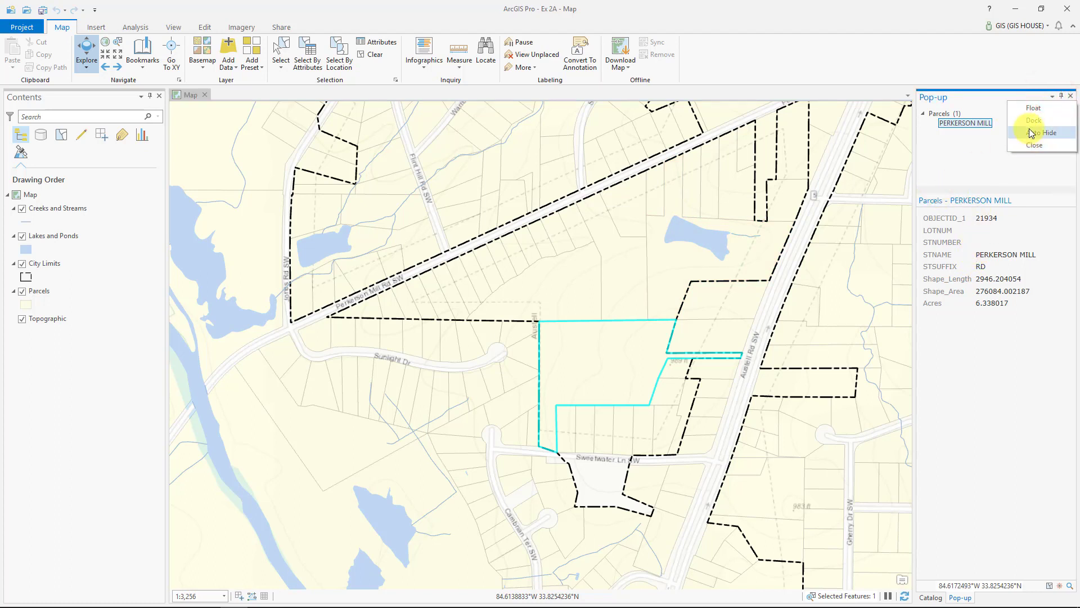
pyautogui.click(1032, 110)
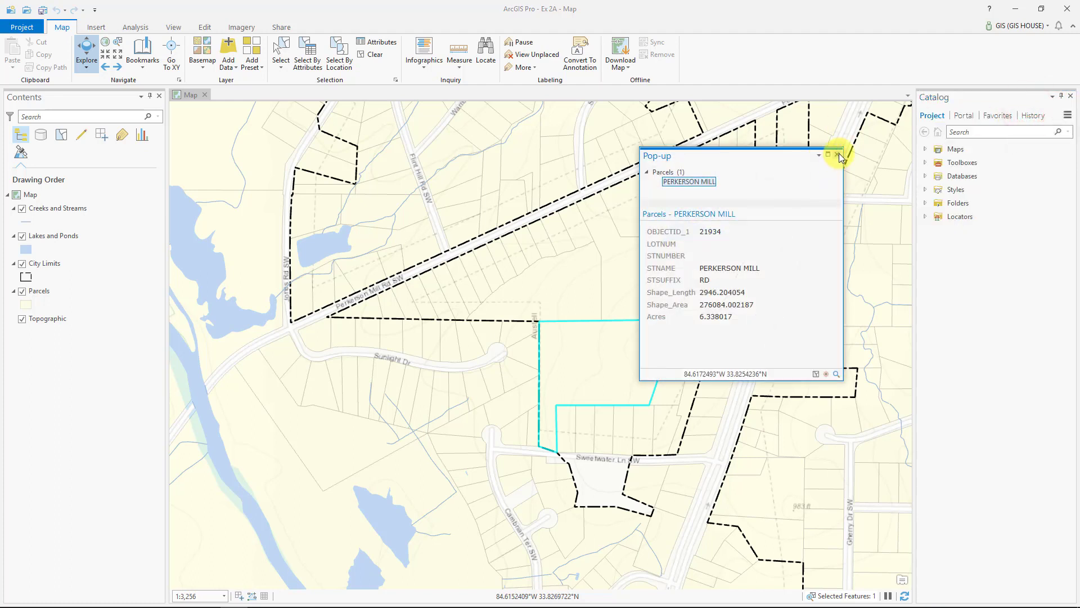
pyautogui.click(839, 154)
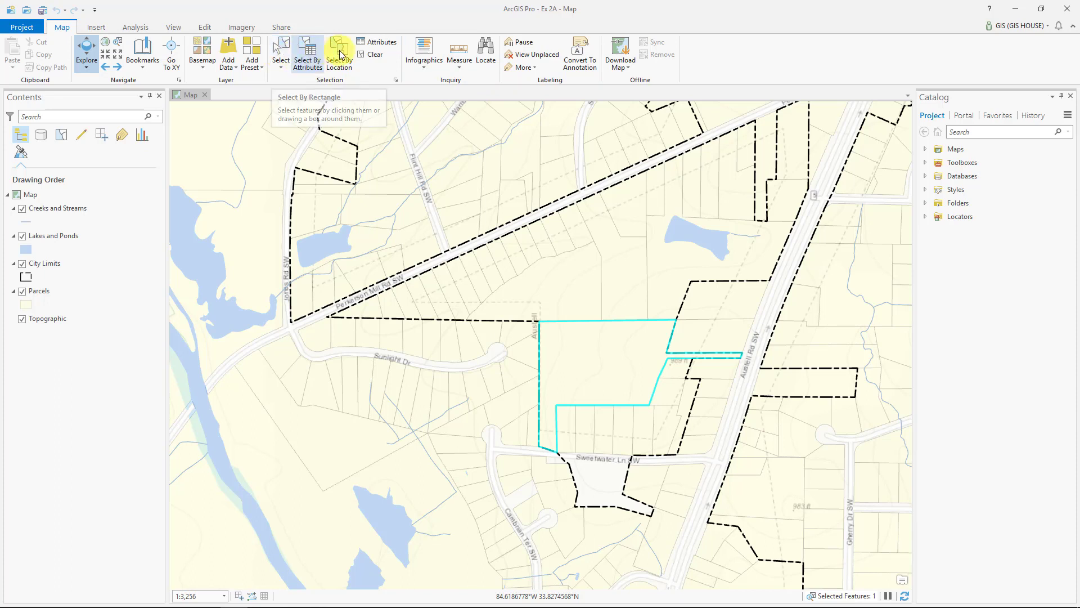
# Clear the parcel selection, and zoom the map out to 1:19,408 and back in to 1:3,256
pyautogui.click(362, 57)
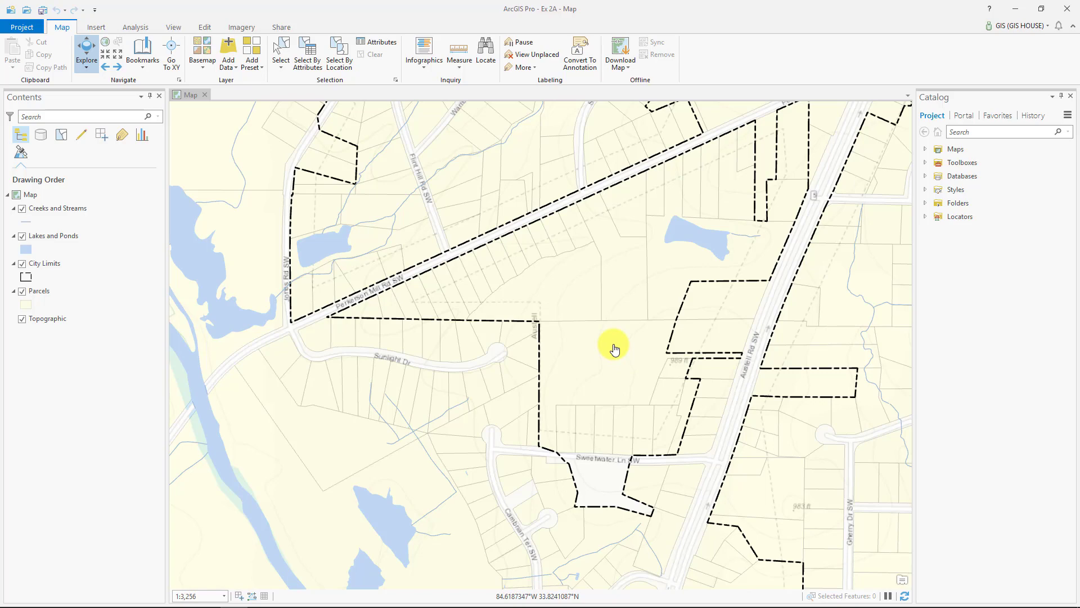
pyautogui.scroll(-5, 615, 349)
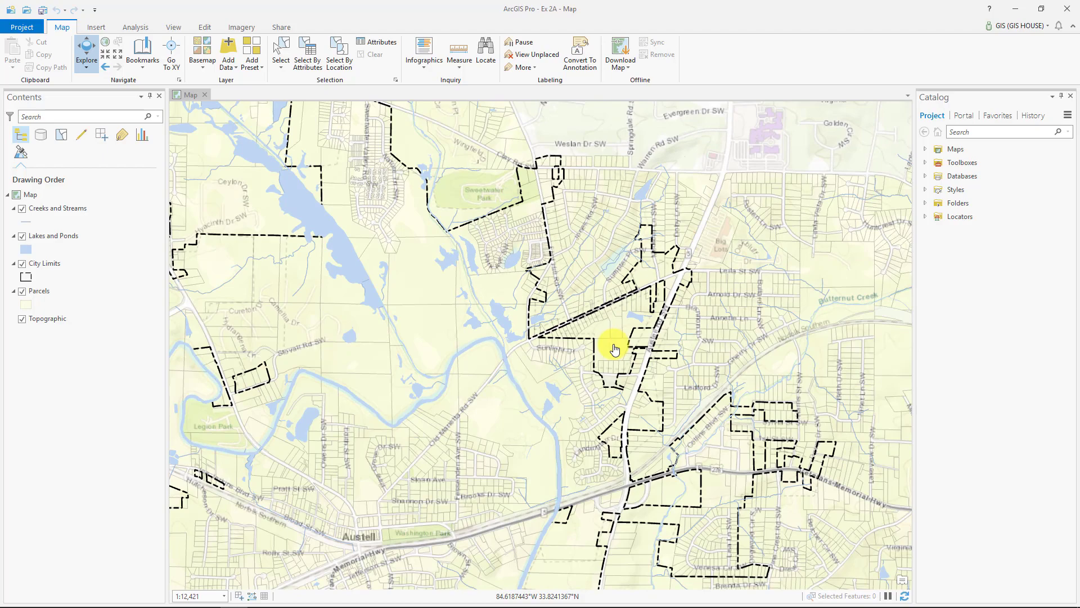
pyautogui.scroll(-2, 614, 349)
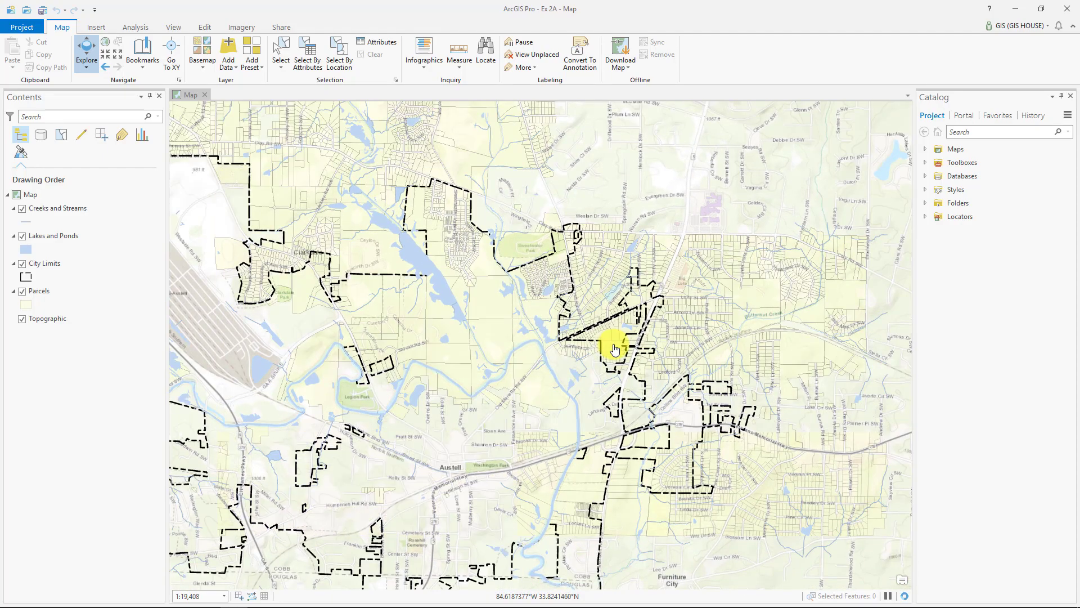
pyautogui.scroll(8, 615, 349)
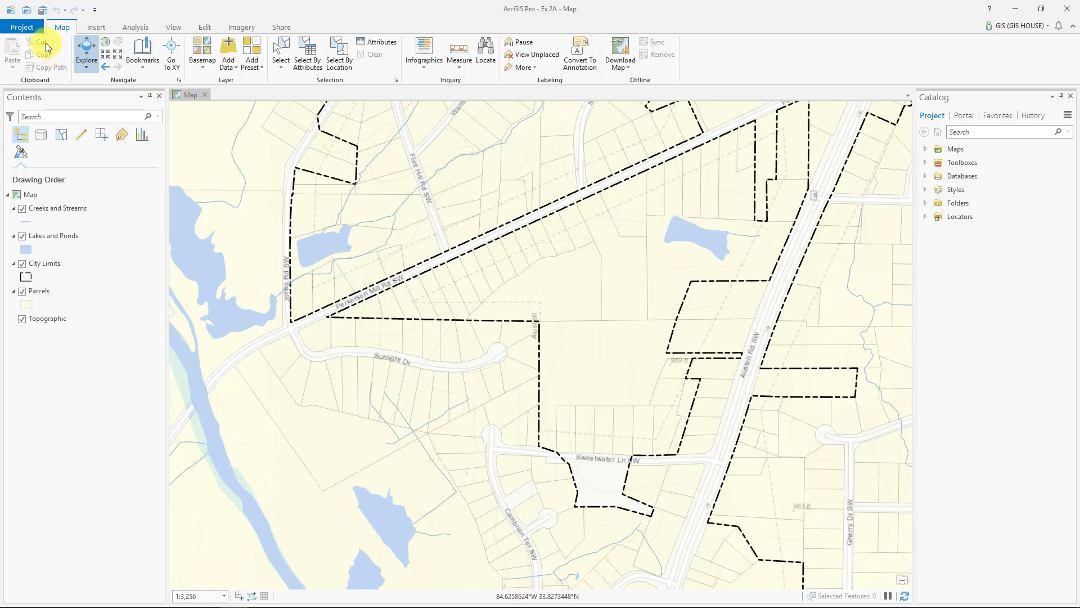
# Set the application's navigation option so that rolling the mouse wheel forward zooms out
pyautogui.click(21, 31)
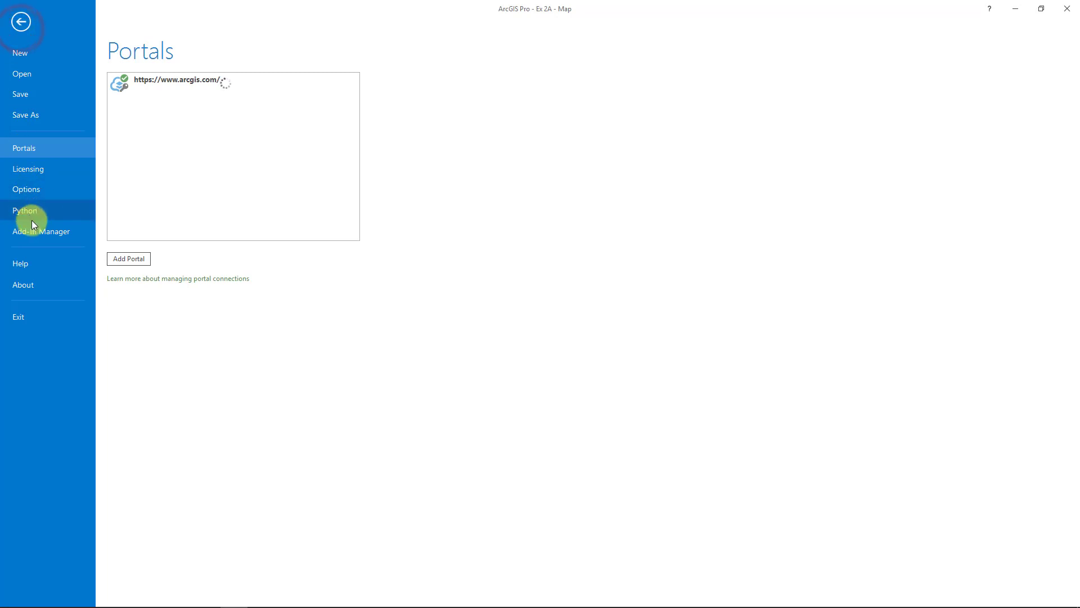
pyautogui.click(40, 197)
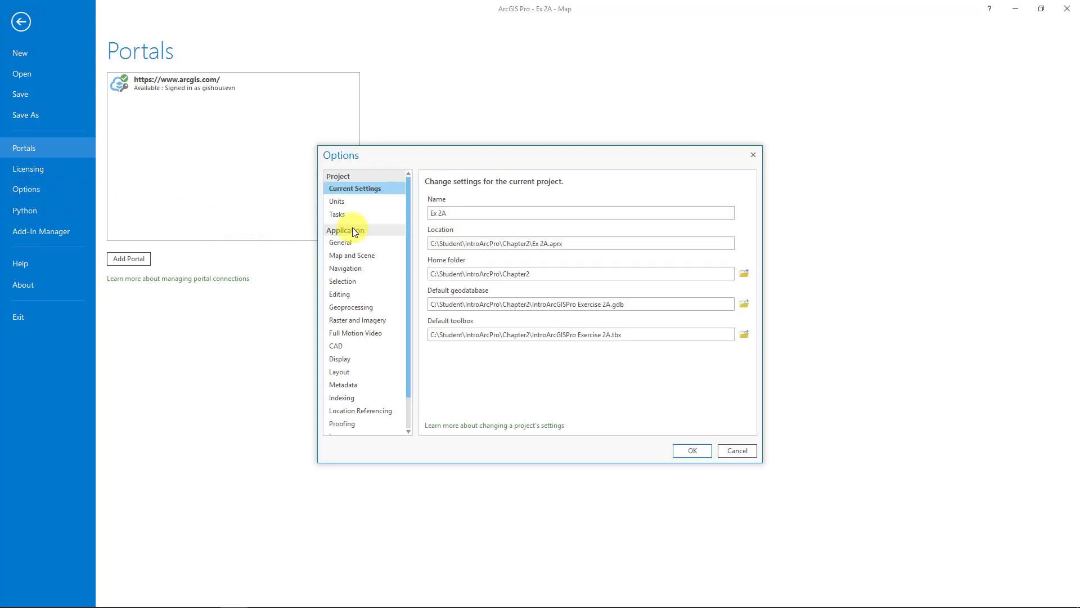
pyautogui.click(360, 269)
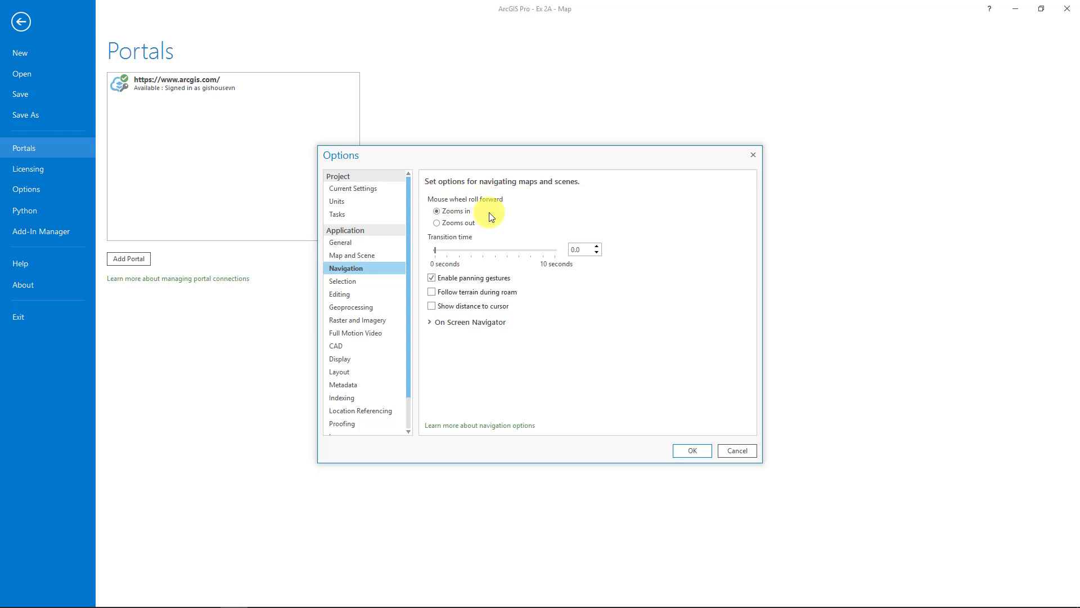
pyautogui.click(436, 224)
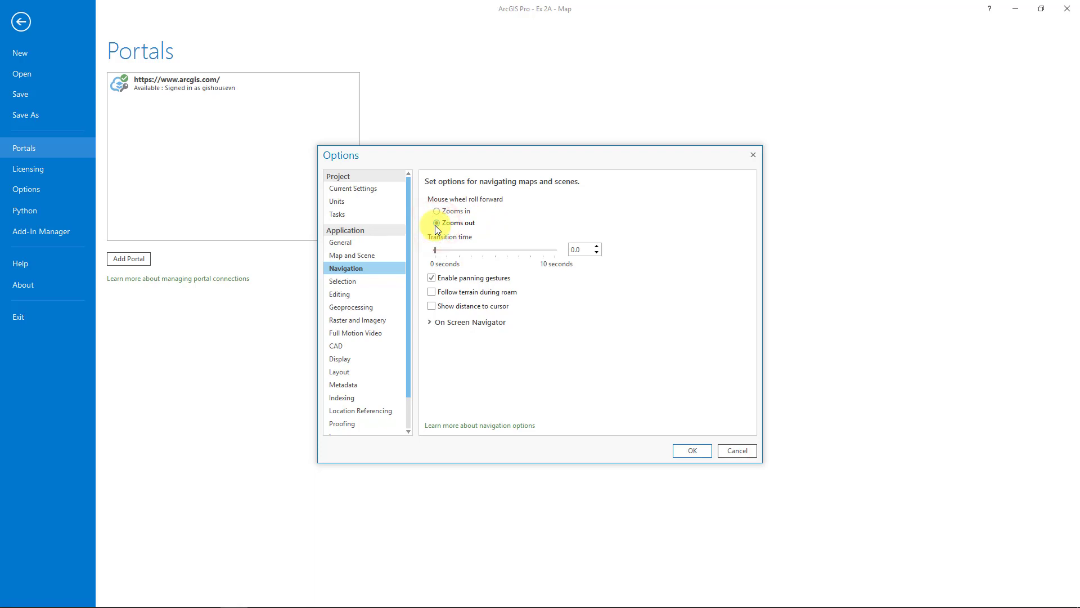
pyautogui.click(693, 450)
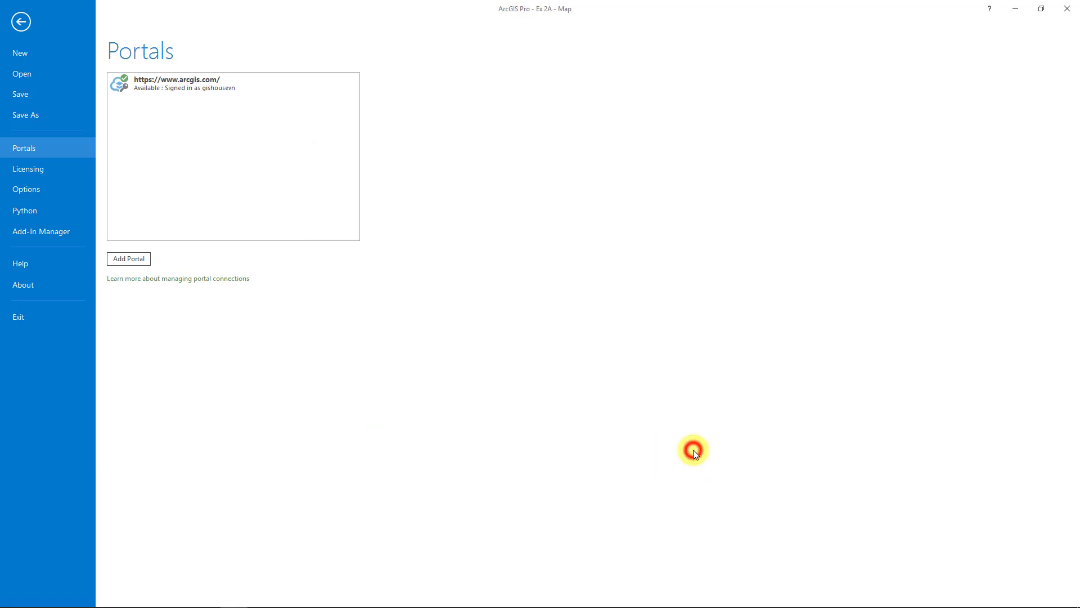
# Return to the map and test the mouse wheel zoom by zooming in to 1:854 and out to 1:5,088
pyautogui.click(21, 21)
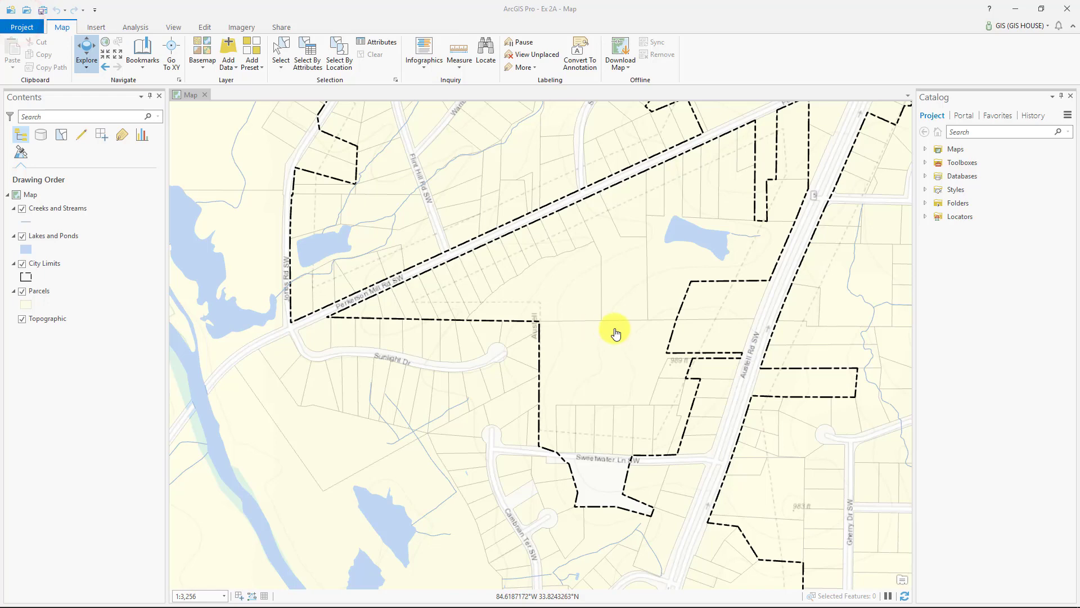
pyautogui.scroll(3, 616, 333)
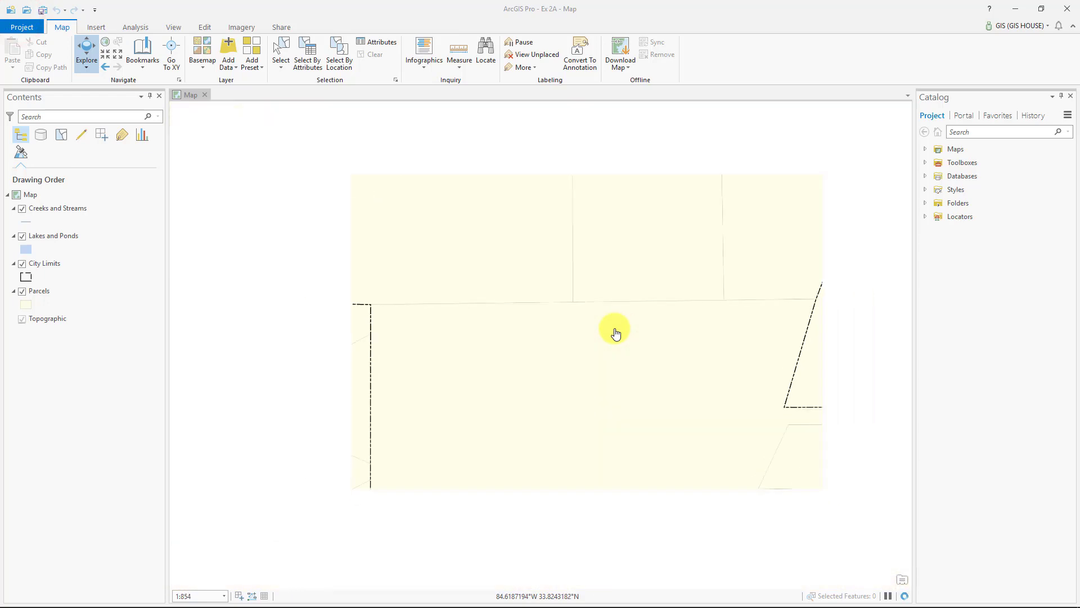
pyautogui.scroll(-4, 616, 333)
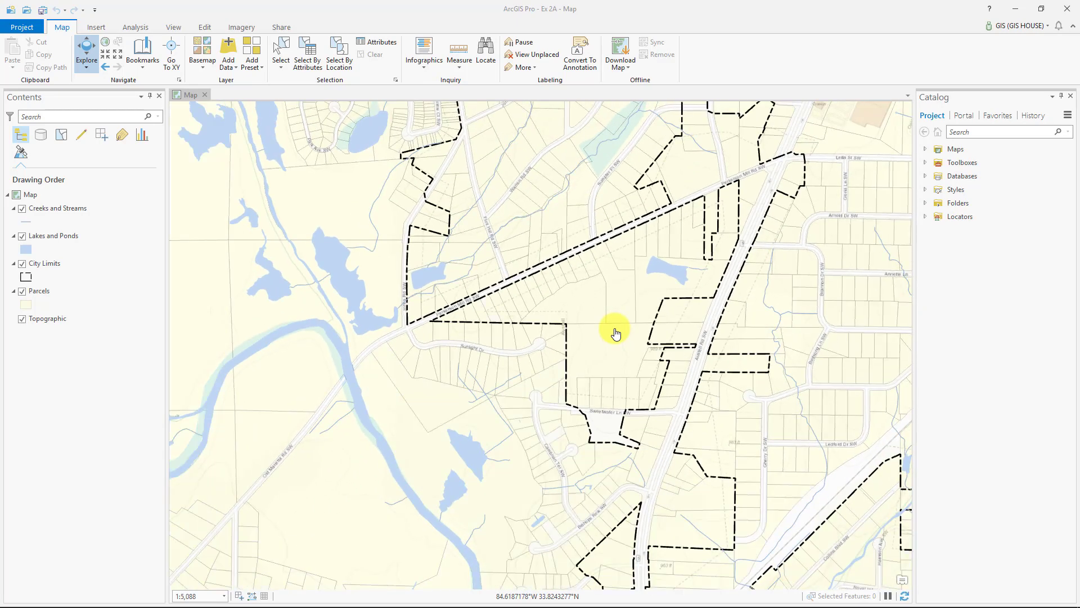
# Zoom the map to its full extent and show the infographics for a location near the centre of the parcels area
pyautogui.press('i')
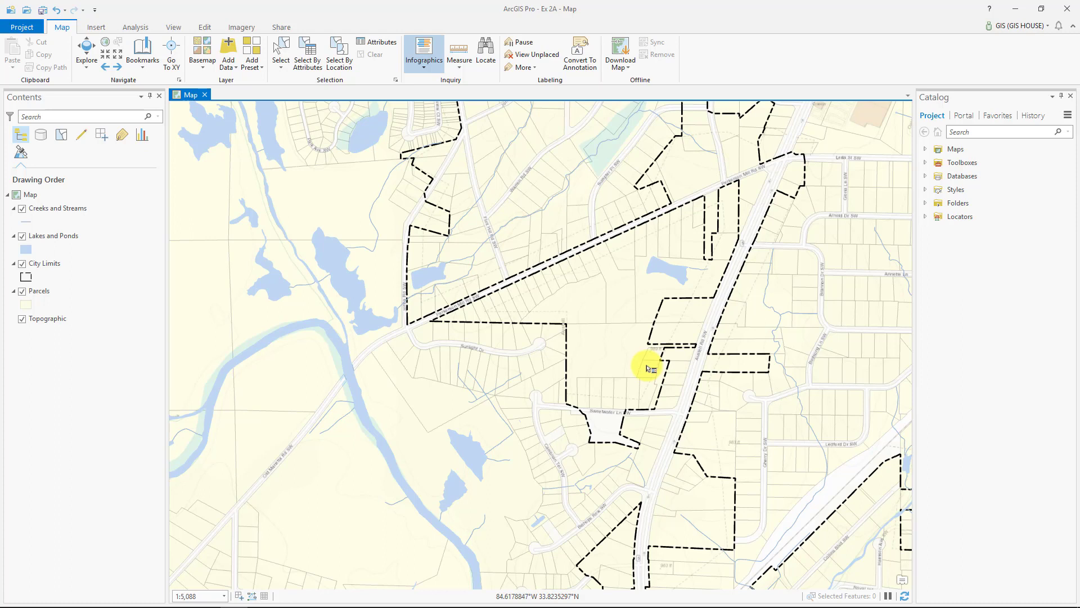
pyautogui.click(106, 43)
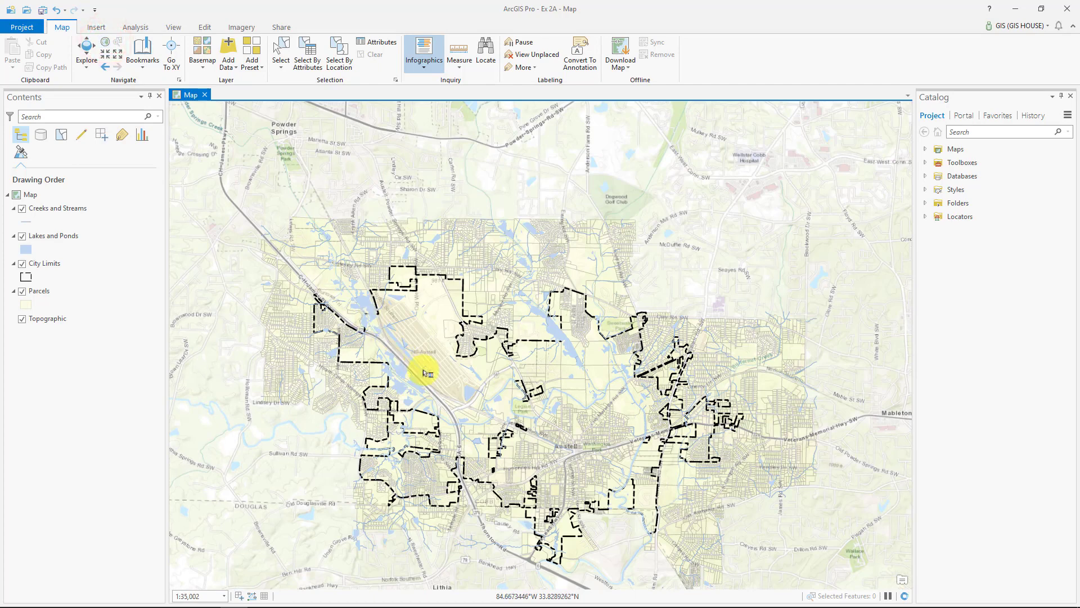
pyautogui.click(431, 50)
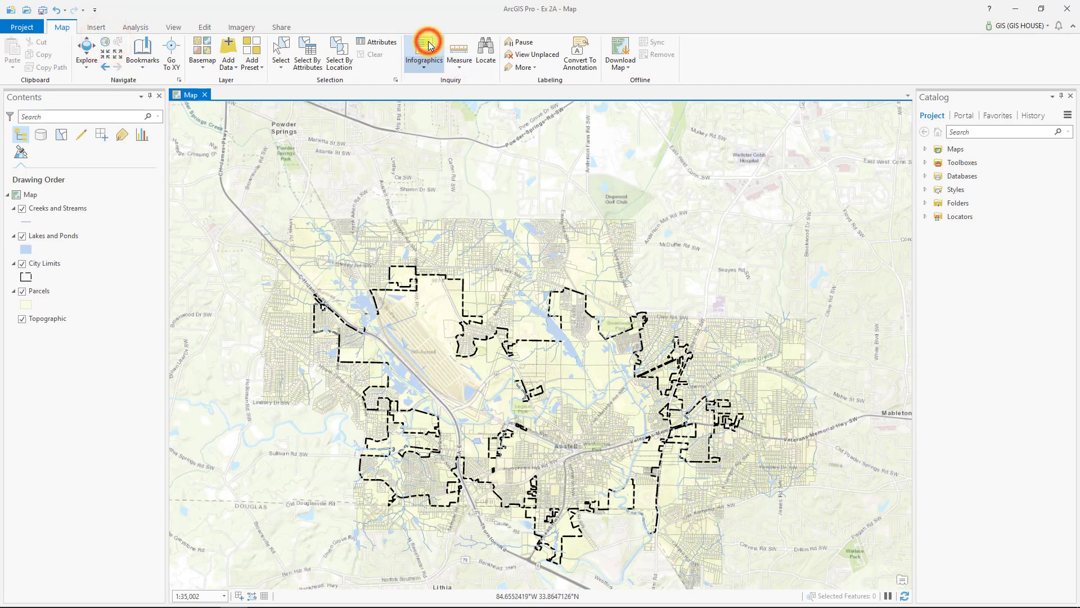
pyautogui.click(496, 391)
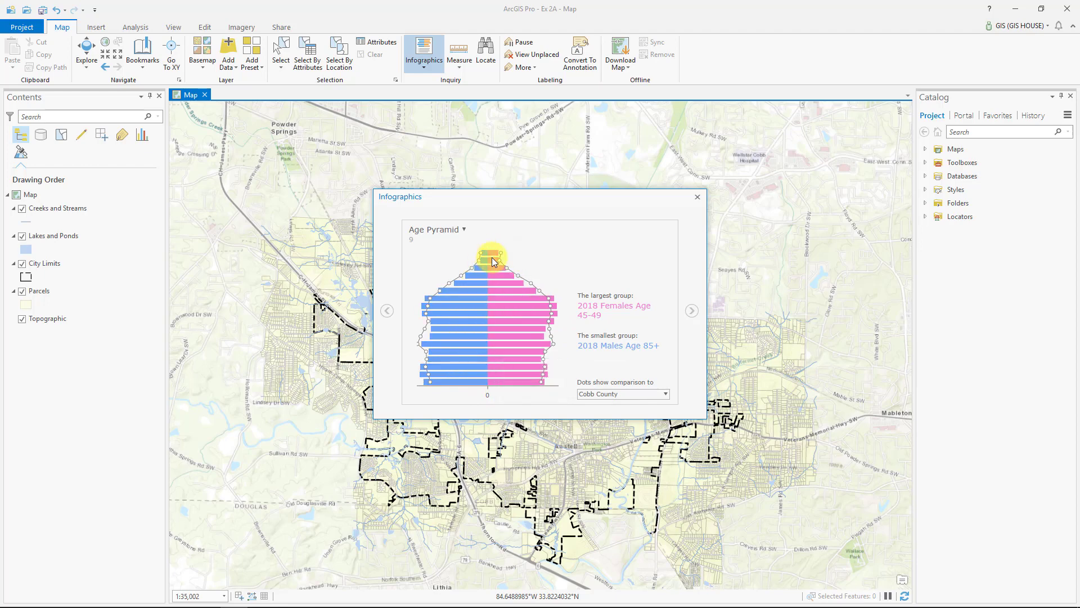
# Compare the Age Pyramid infographic with Douglas County and with Georgia
pyautogui.click(645, 396)
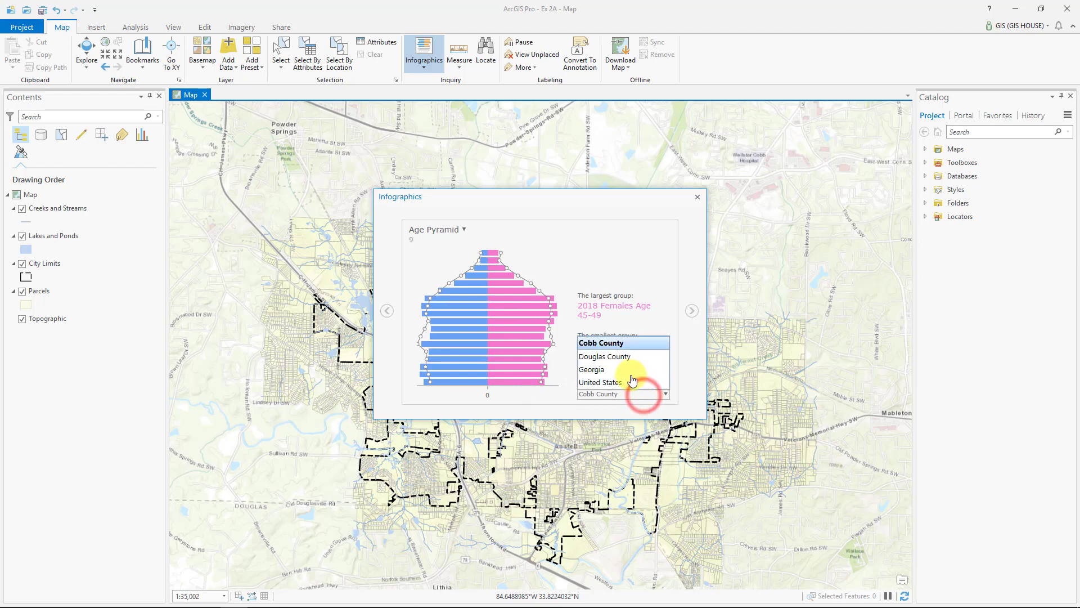
pyautogui.click(627, 358)
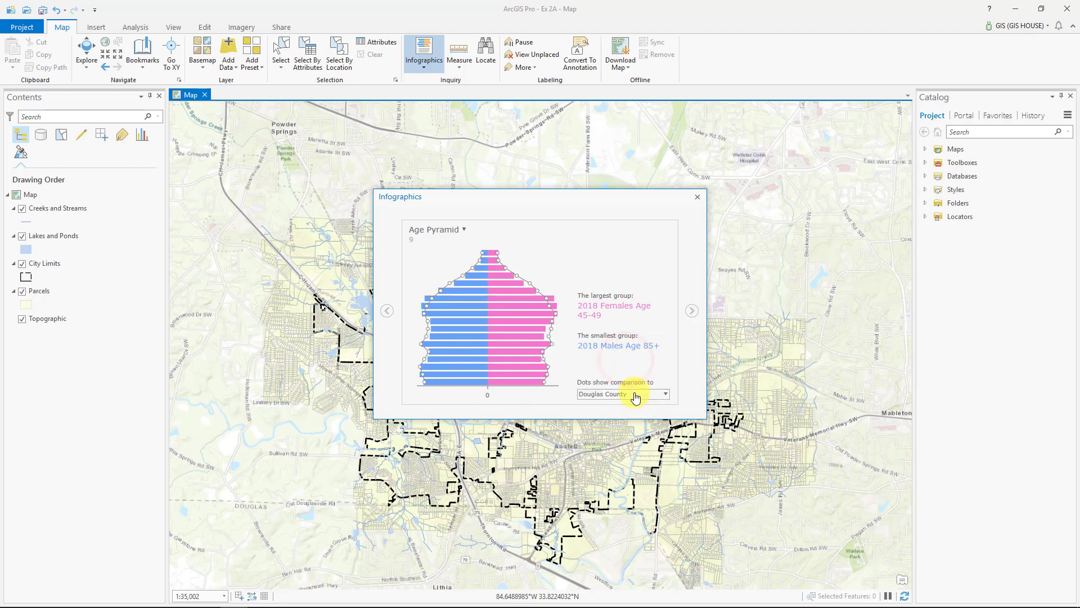
pyautogui.click(634, 394)
pyautogui.click(617, 370)
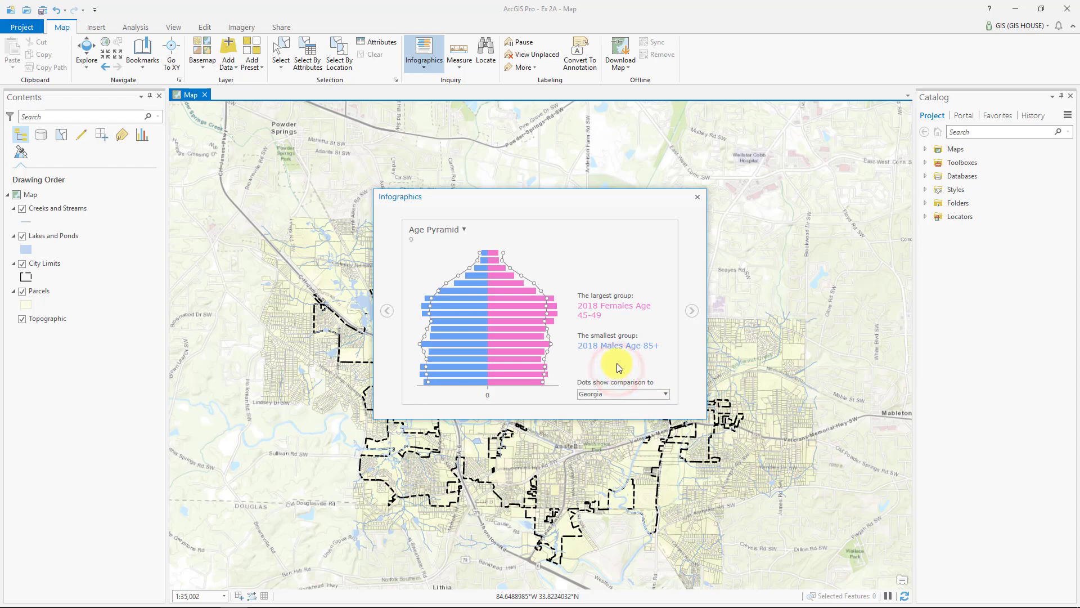
# View the Tapestry Segments, Households By Income and Race and Ethnicity infographics, and close the infographics window
pyautogui.moveTo(523, 346)
pyautogui.click(692, 311)
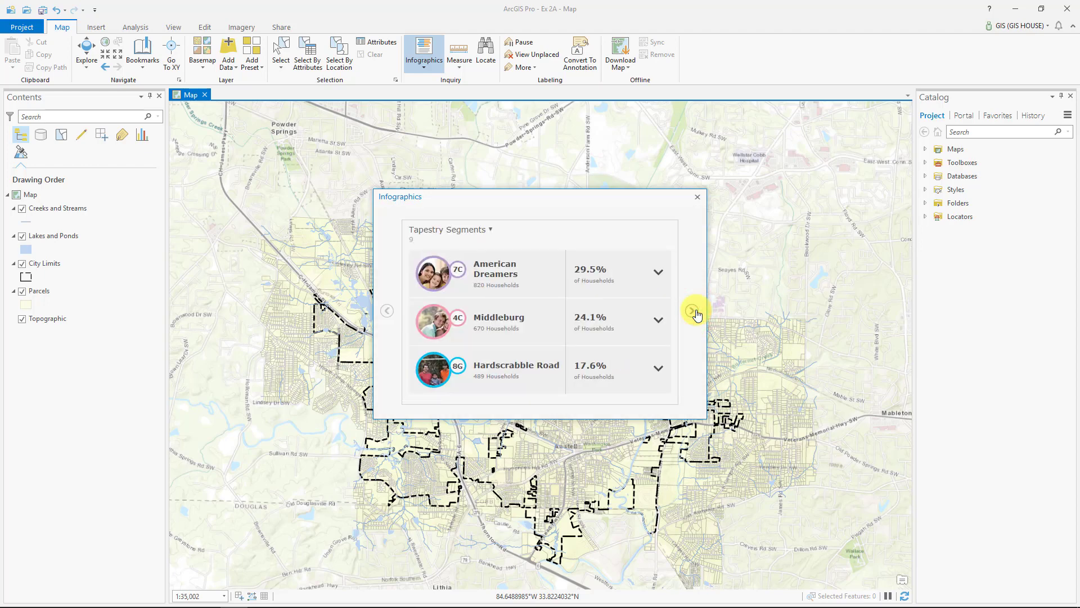
pyautogui.click(694, 311)
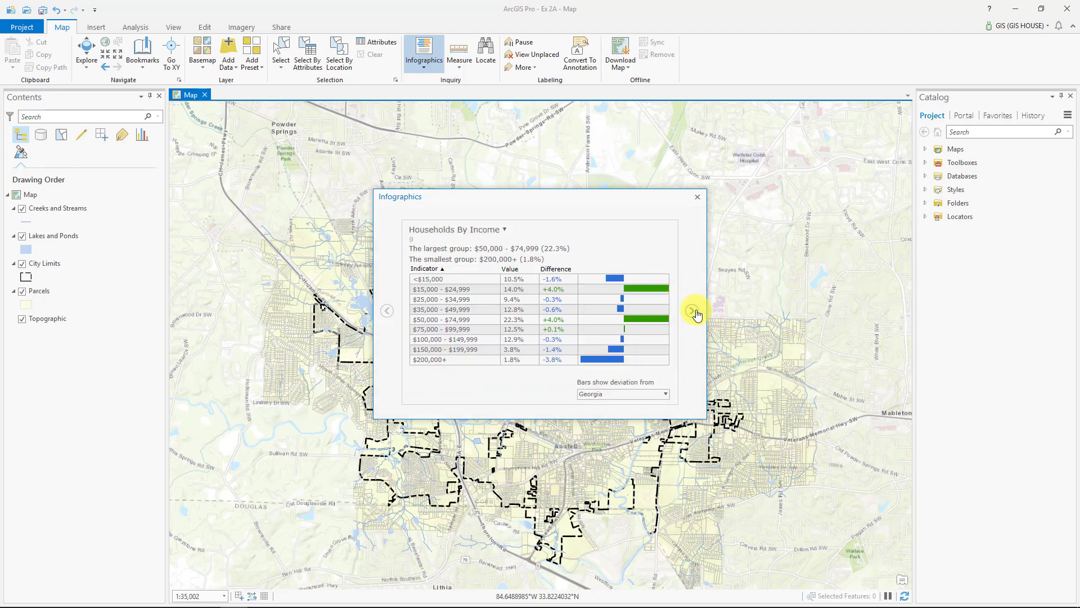
pyautogui.click(694, 311)
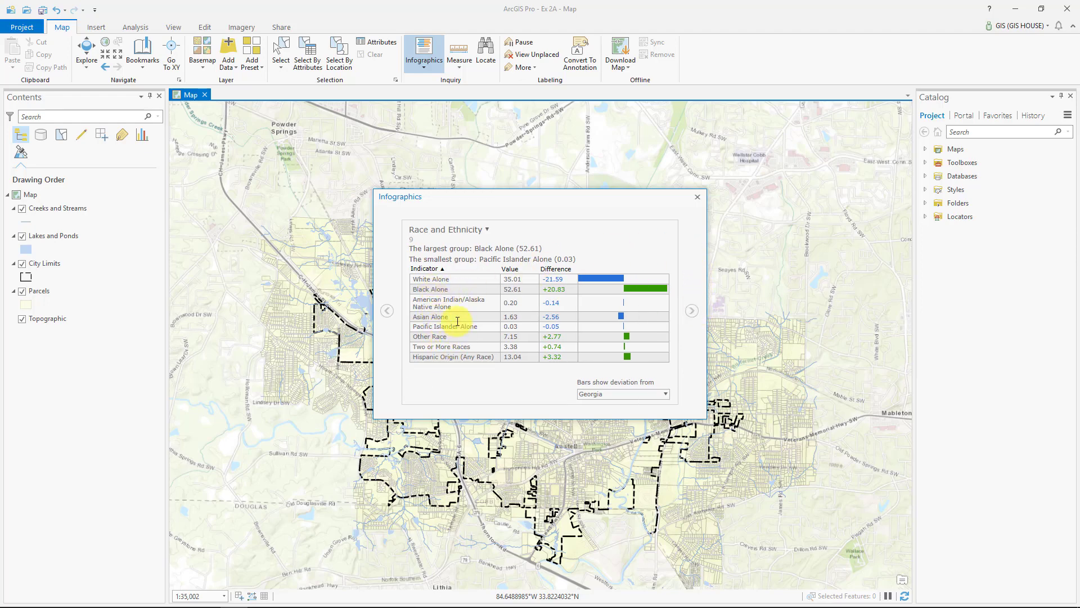
pyautogui.click(696, 197)
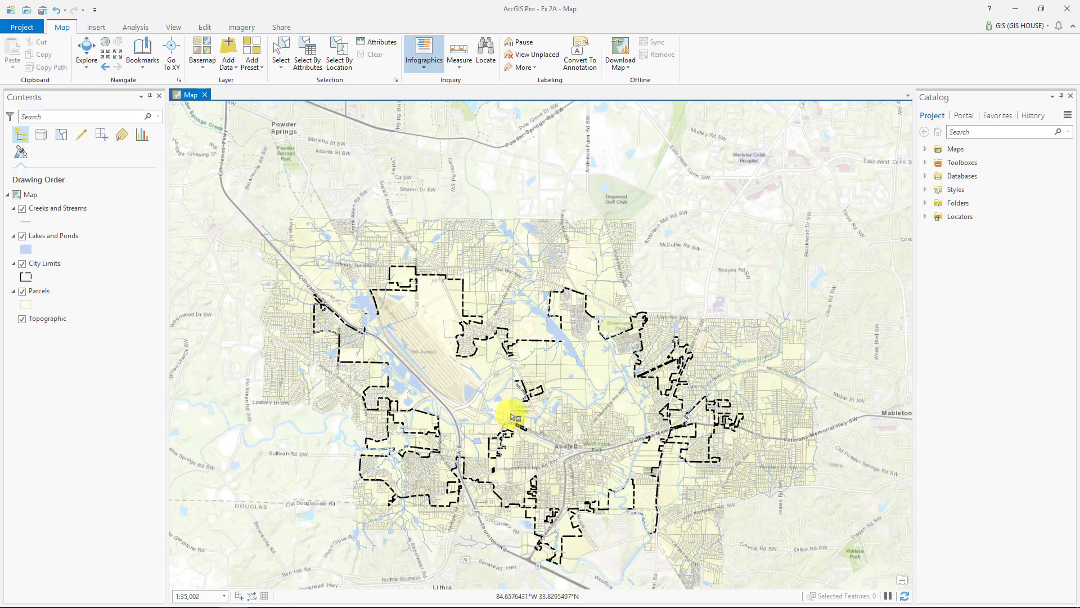
# Save a copy of the project as GISHOUSE in the Chapter2 folder
pyautogui.click(25, 30)
pyautogui.click(45, 114)
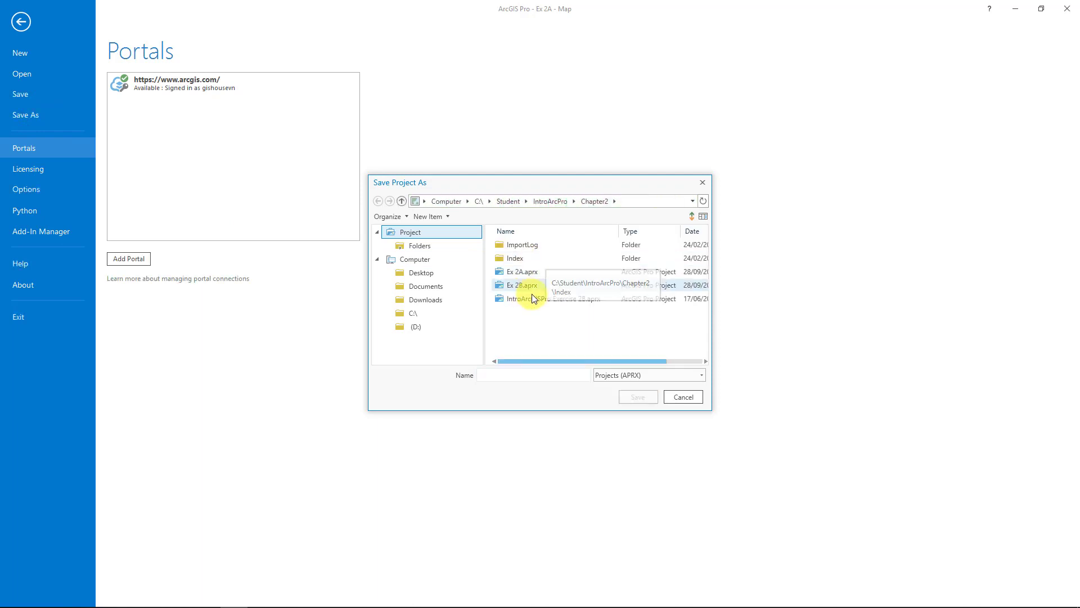
pyautogui.click(510, 376)
pyautogui.write('GISHOUSE')
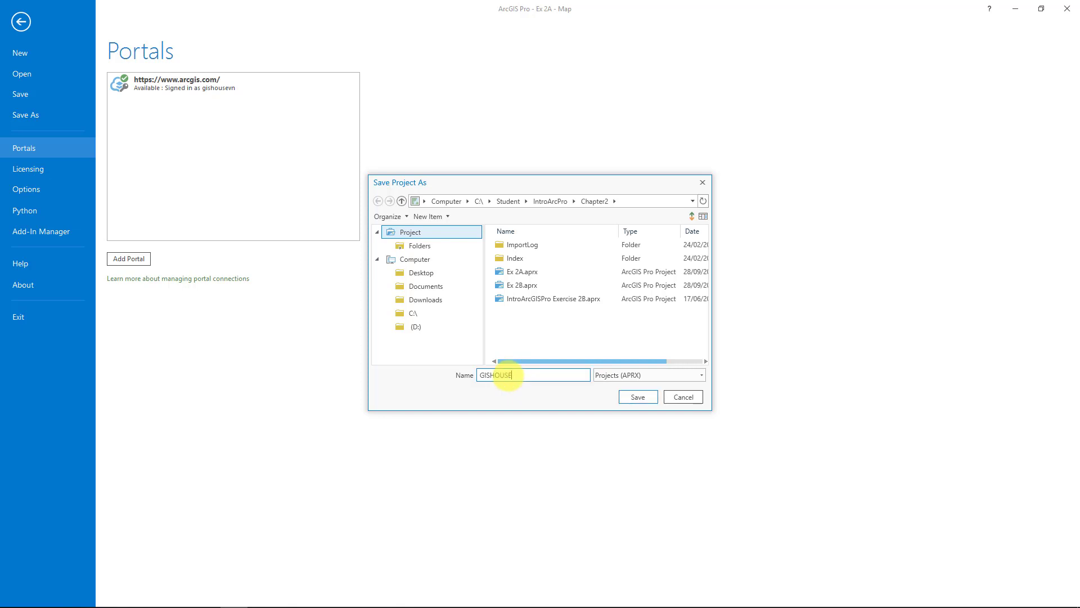
pyautogui.click(639, 397)
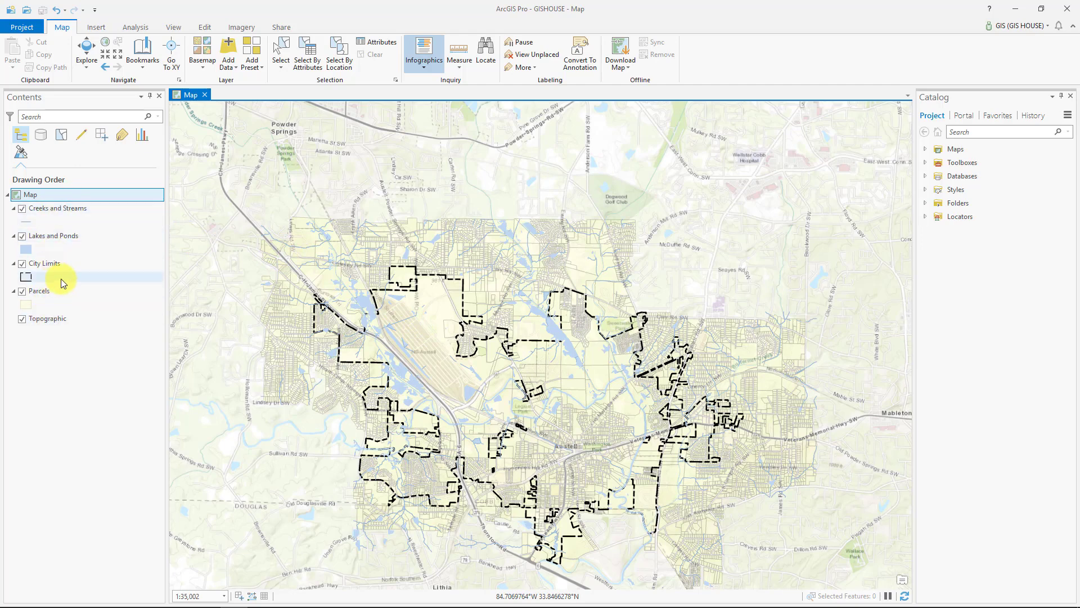
# Select the Creeks and Streams layer, the Lakes and Ponds layer and the Map entry in turn to compare their contextual ribbon tools
pyautogui.click(56, 208)
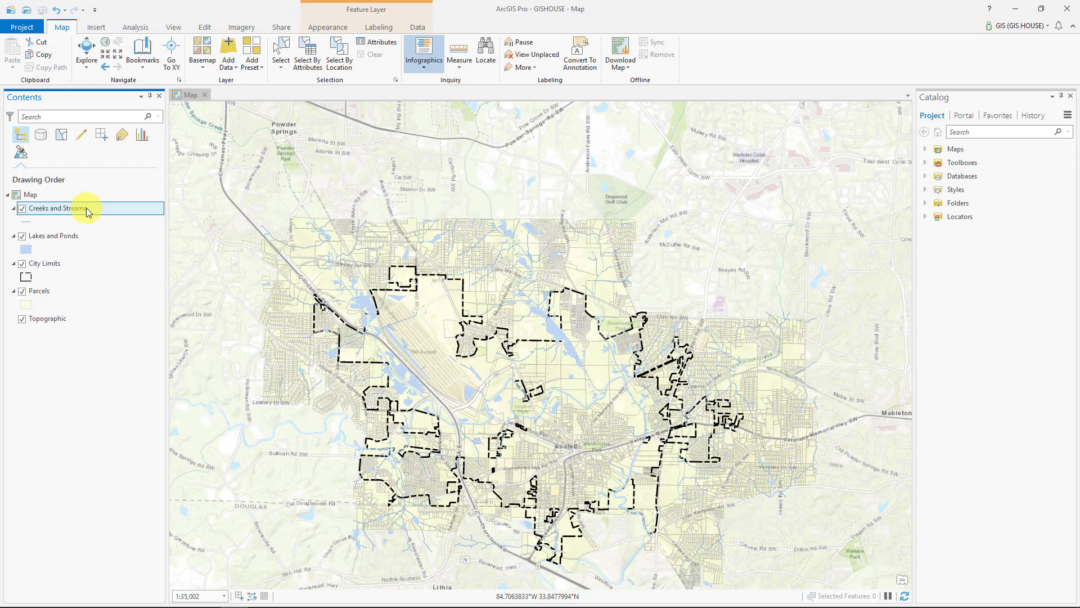
pyautogui.click(70, 236)
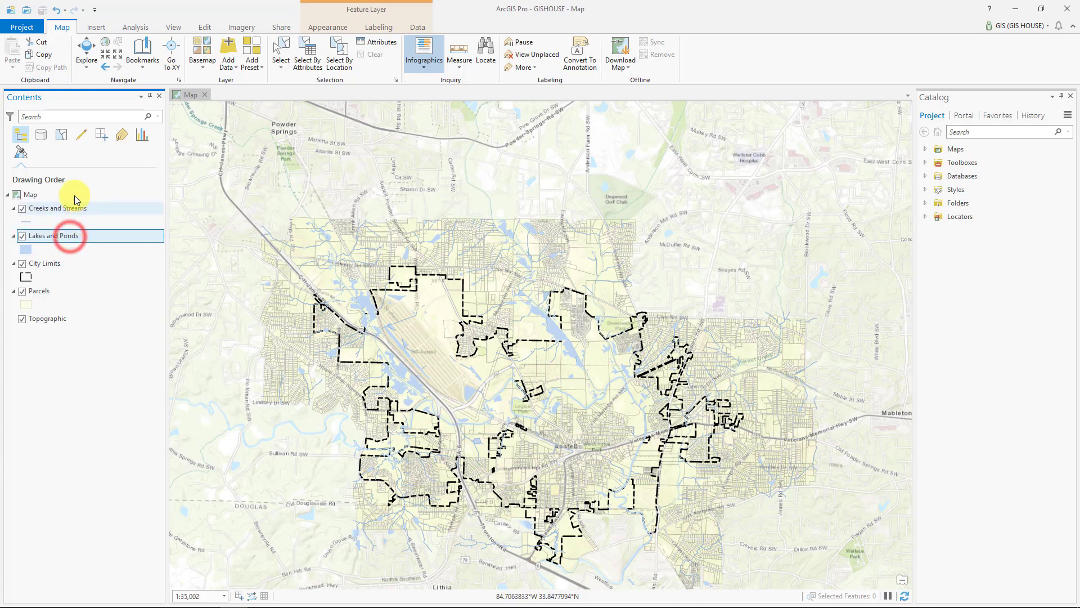
pyautogui.click(54, 193)
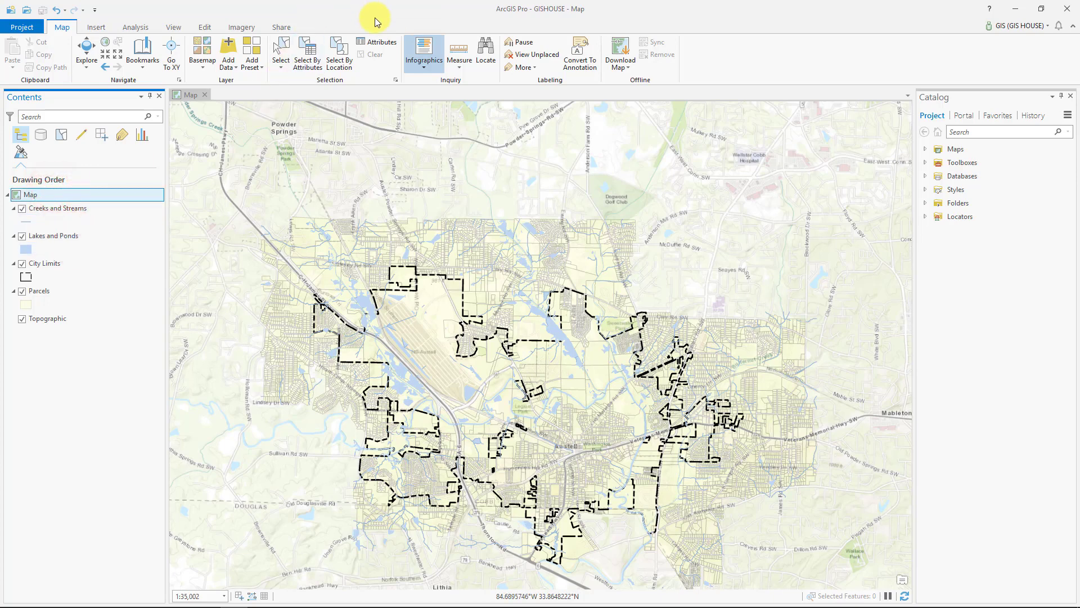
pyautogui.click(75, 213)
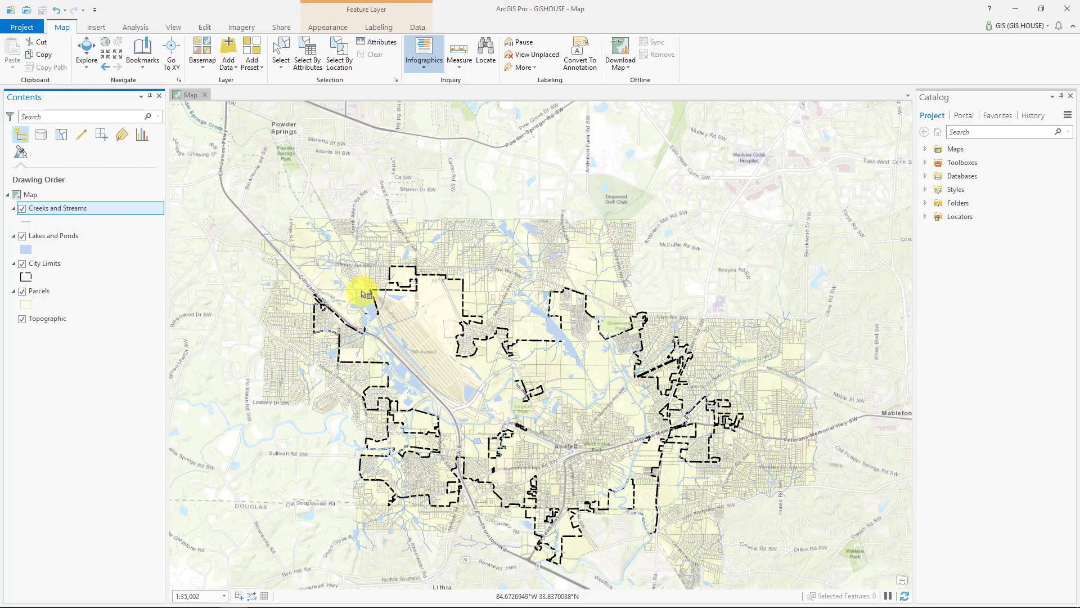
pyautogui.click(425, 292)
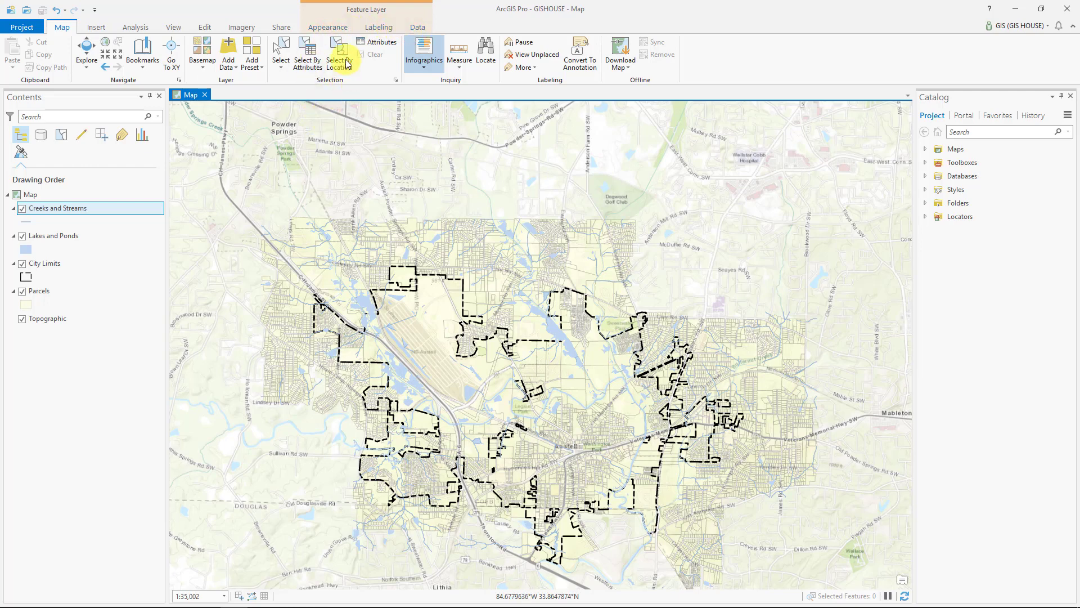
# Examine the appearance and labeling tools for Creeks and Streams, including the additional labeling options, and compare the labeling settings of Parcels
pyautogui.click(338, 28)
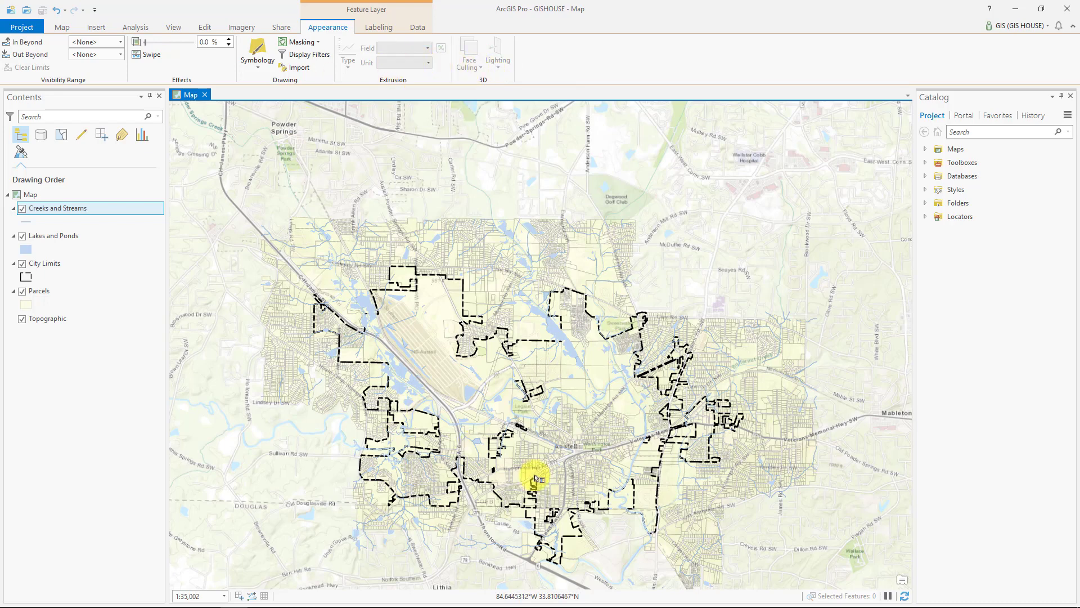
pyautogui.click(384, 29)
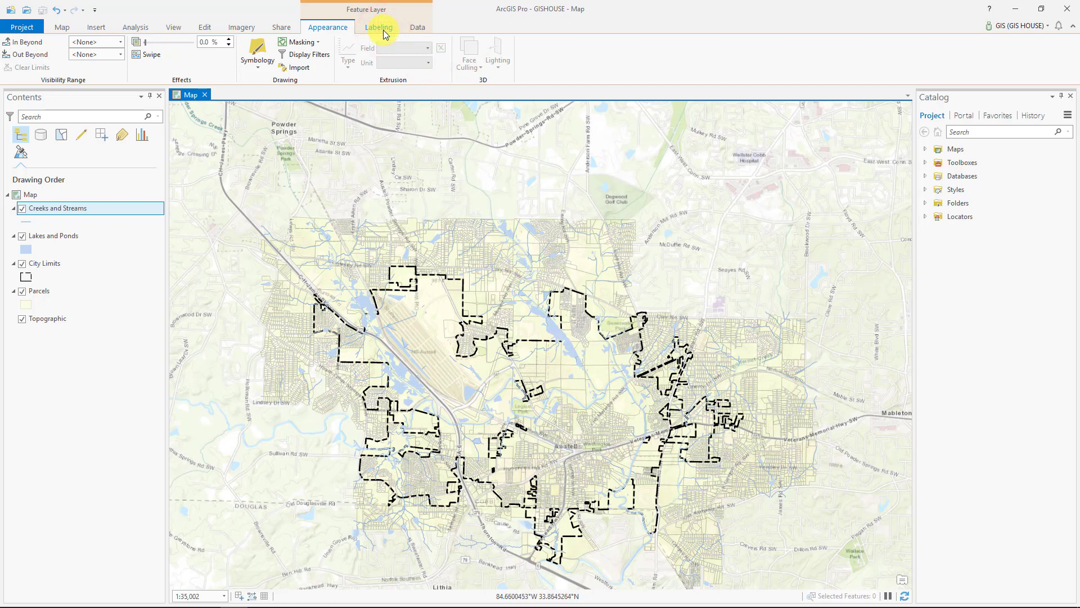
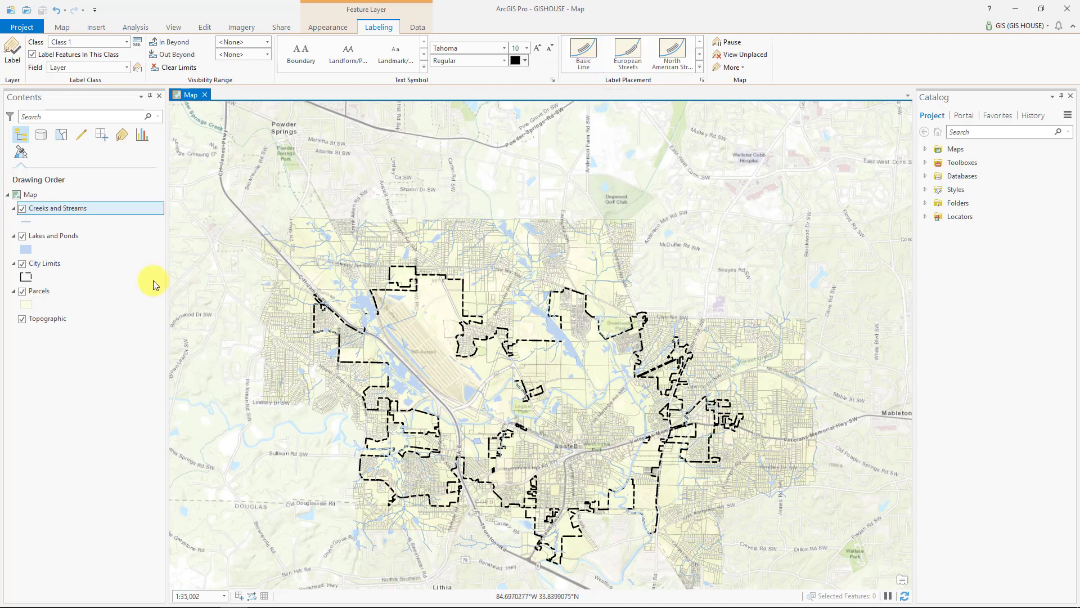
pyautogui.click(35, 292)
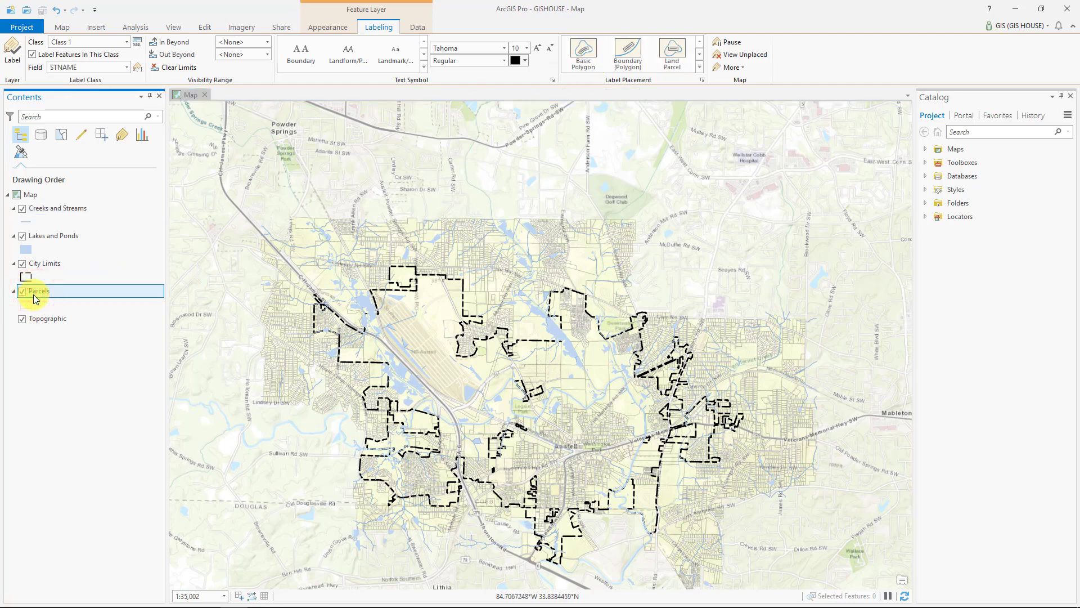
pyautogui.click(54, 211)
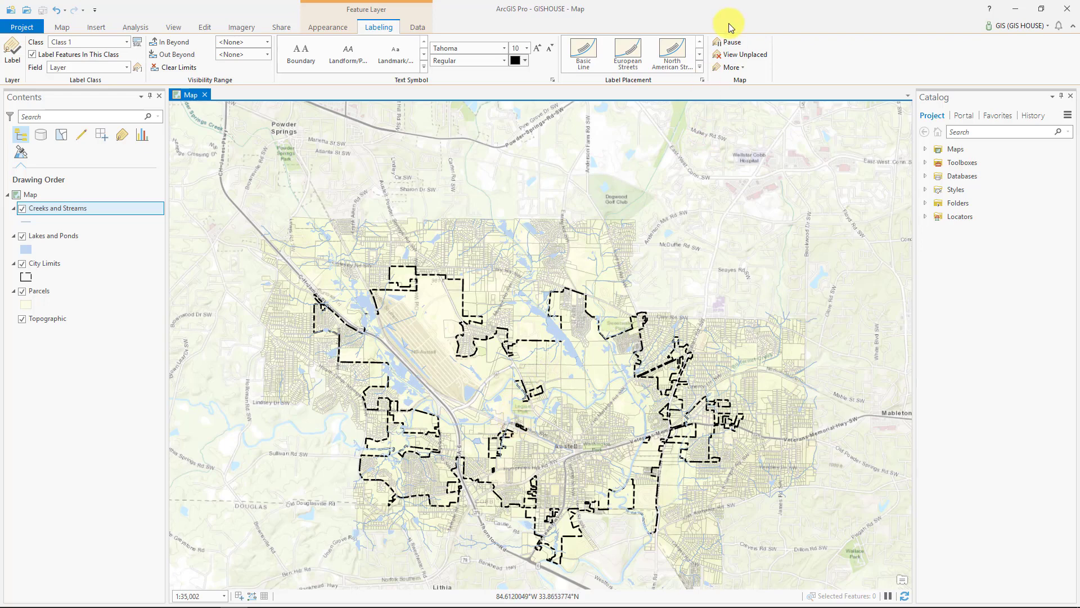
pyautogui.click(741, 66)
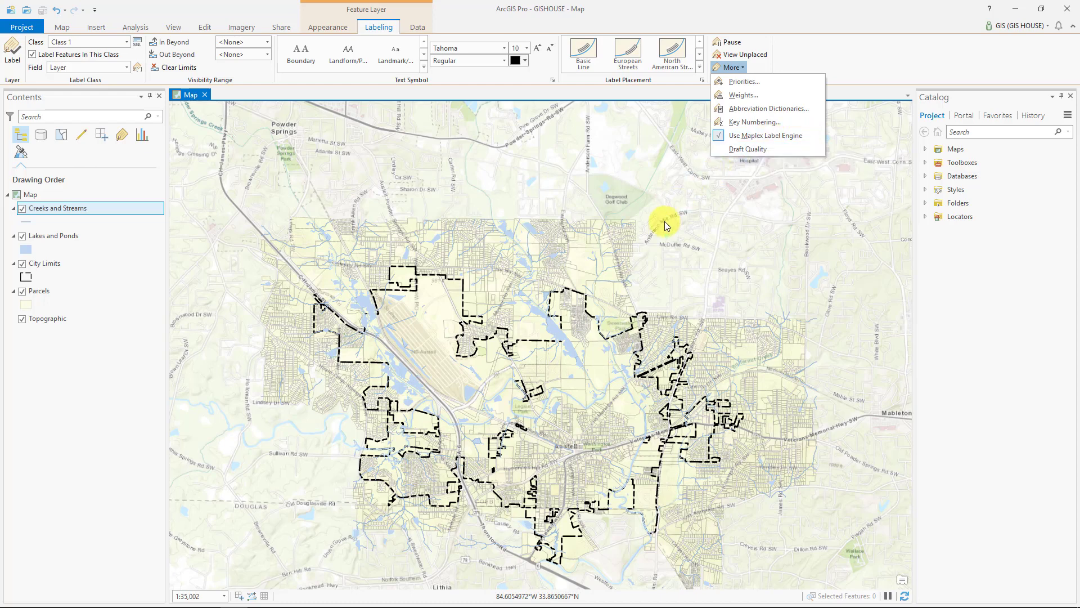
pyautogui.click(704, 187)
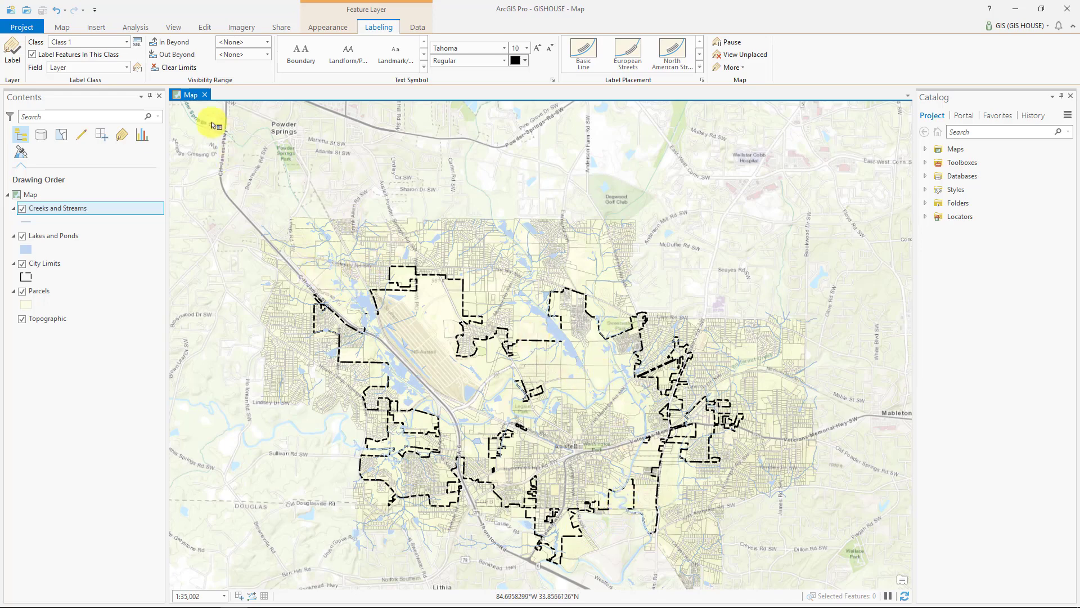
# Open the Ex 2B.aprx project from the Chapter2 folder
pyautogui.click(22, 27)
pyautogui.click(36, 74)
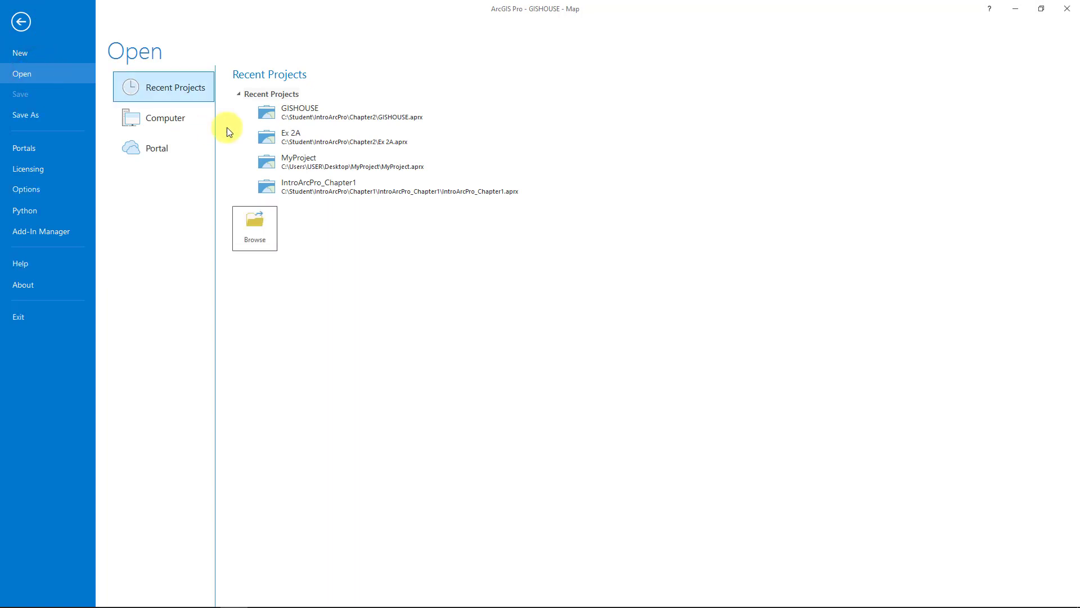
pyautogui.click(253, 241)
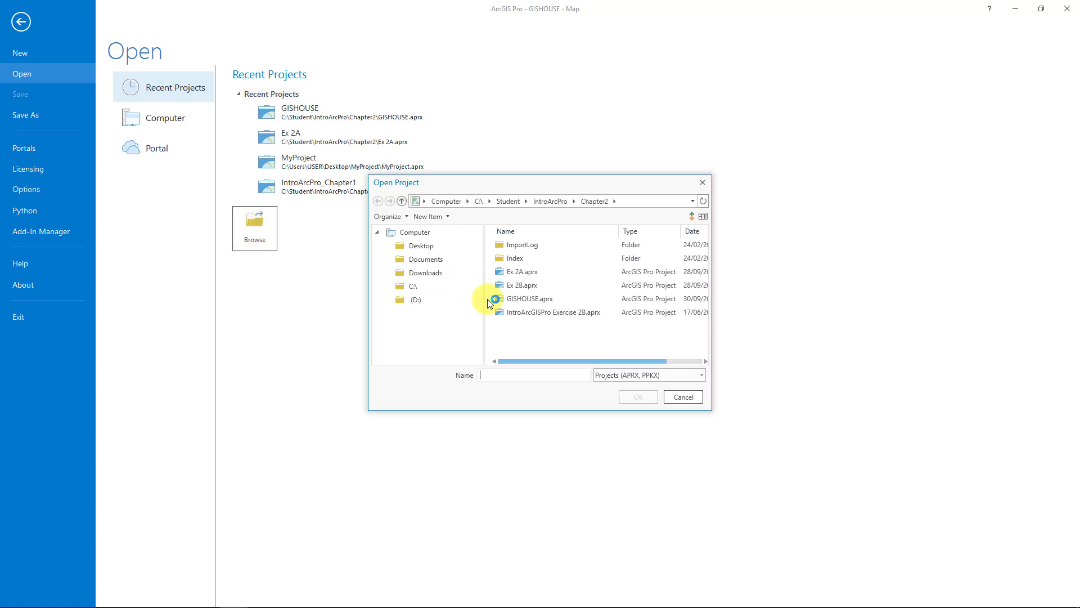
pyautogui.click(520, 288)
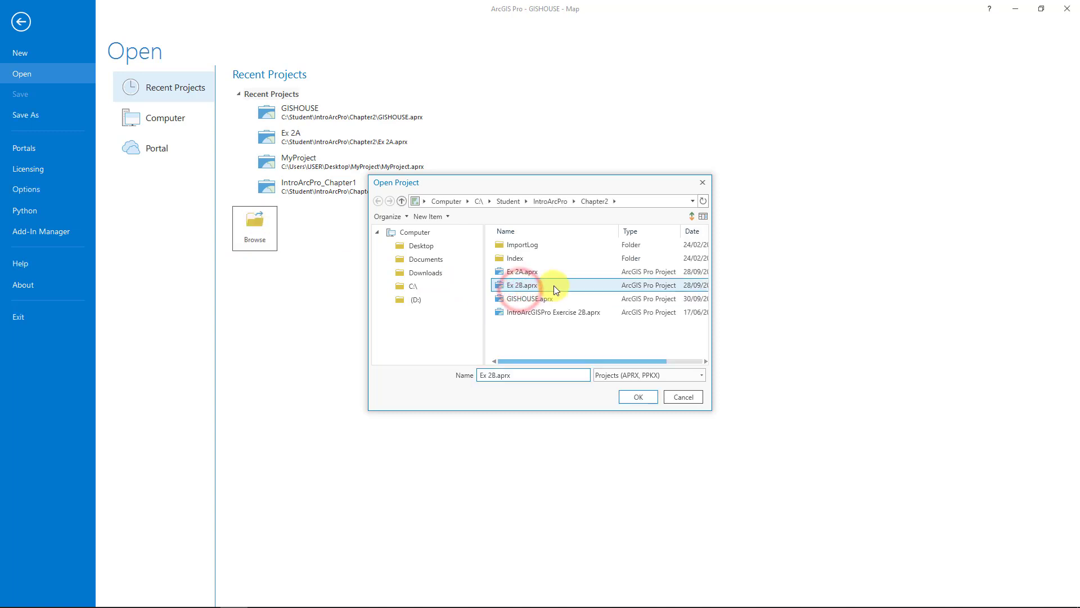
pyautogui.click(638, 398)
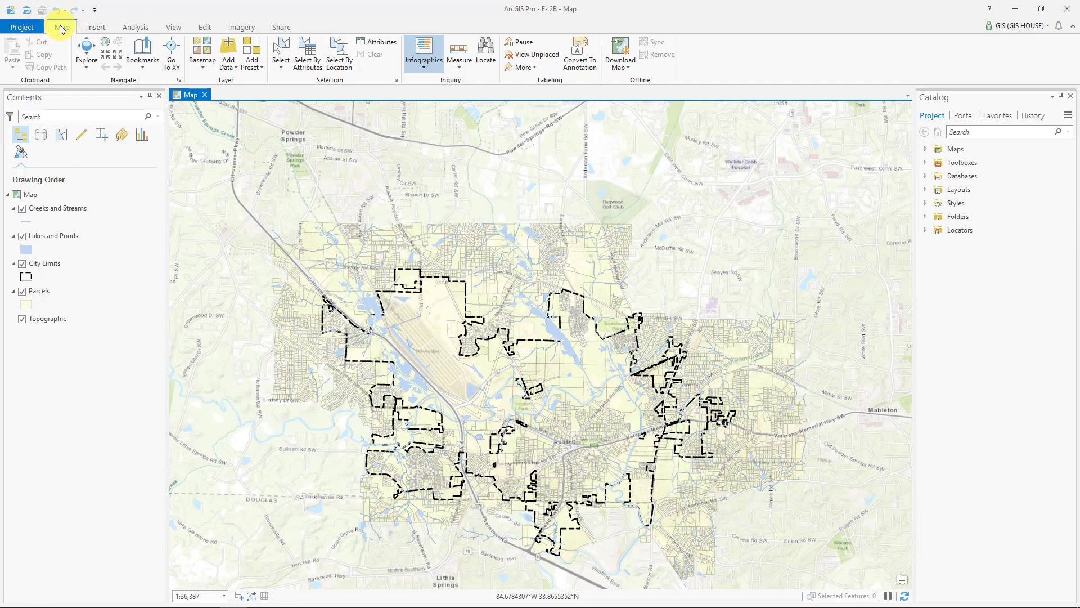
# Add bldg_footprints, RR_Tracks and Street_Centerlines from the IntroArcGISPro Exercise 2A.gdb project database to the map
pyautogui.click(234, 71)
pyautogui.click(239, 93)
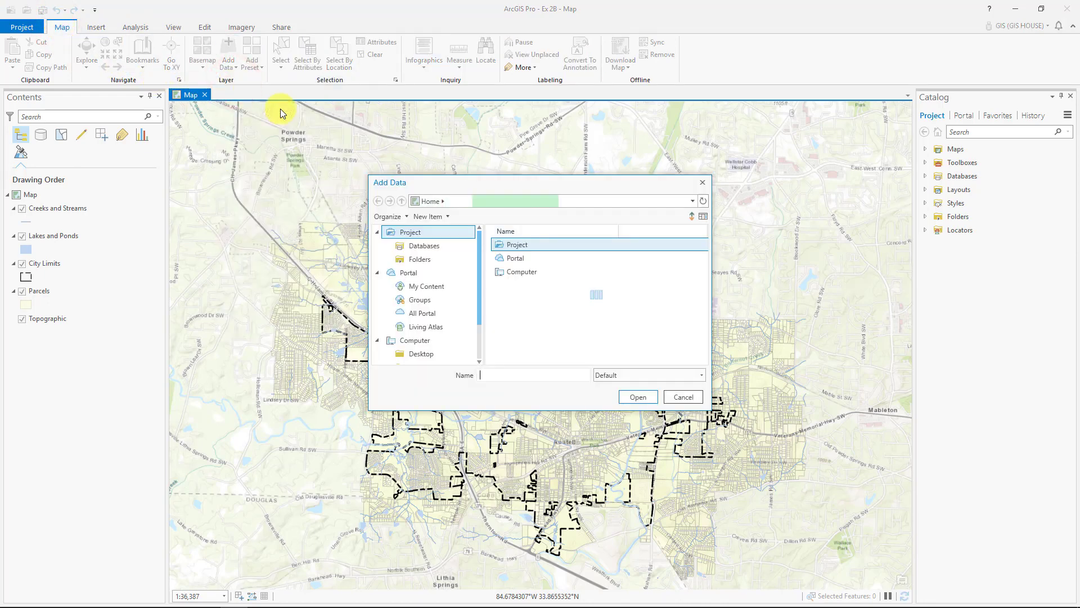
pyautogui.click(411, 233)
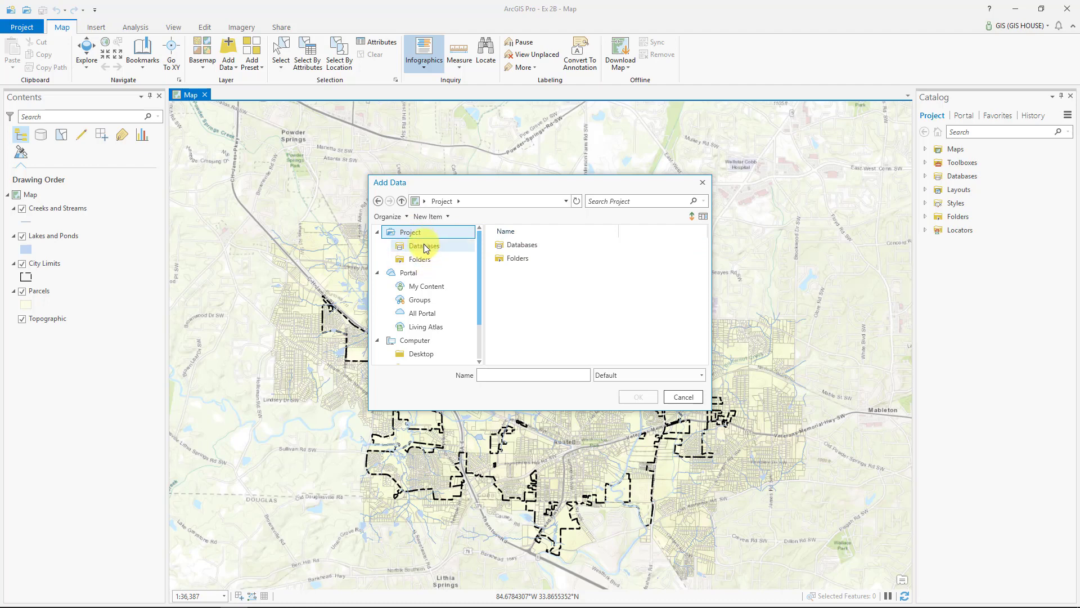
pyautogui.click(426, 246)
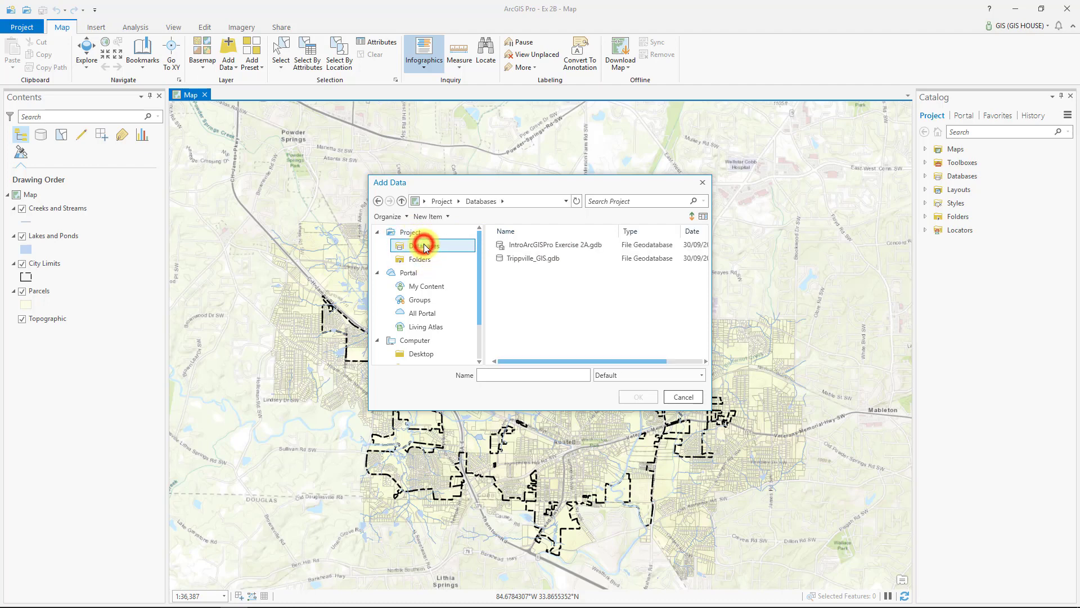
pyautogui.doubleClick(559, 247)
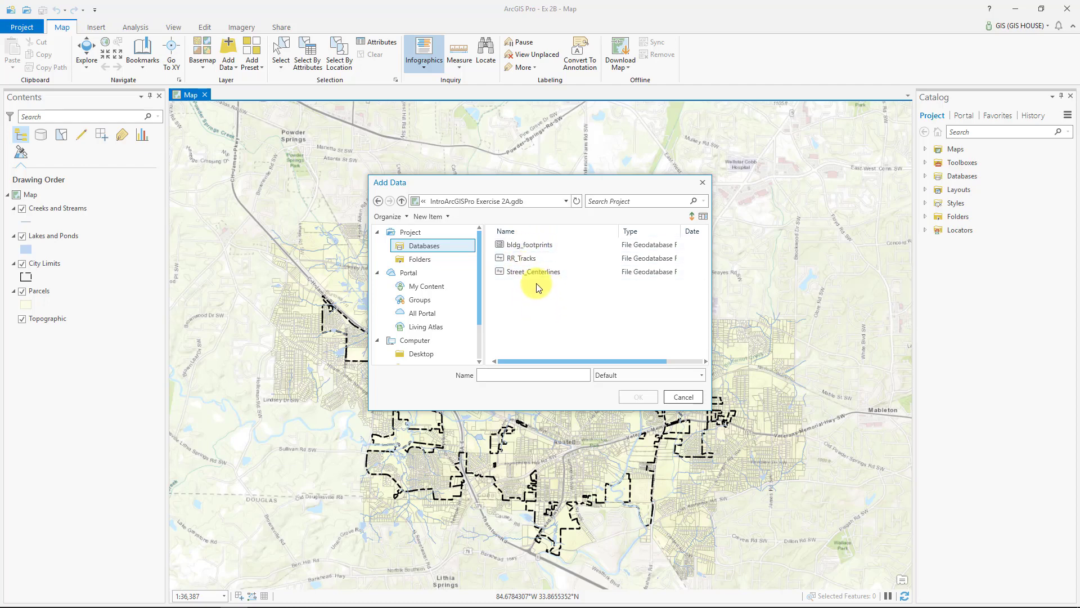
pyautogui.click(527, 245)
pyautogui.keyDown('ctrl'); pyautogui.click(527, 258); pyautogui.keyUp('ctrl')
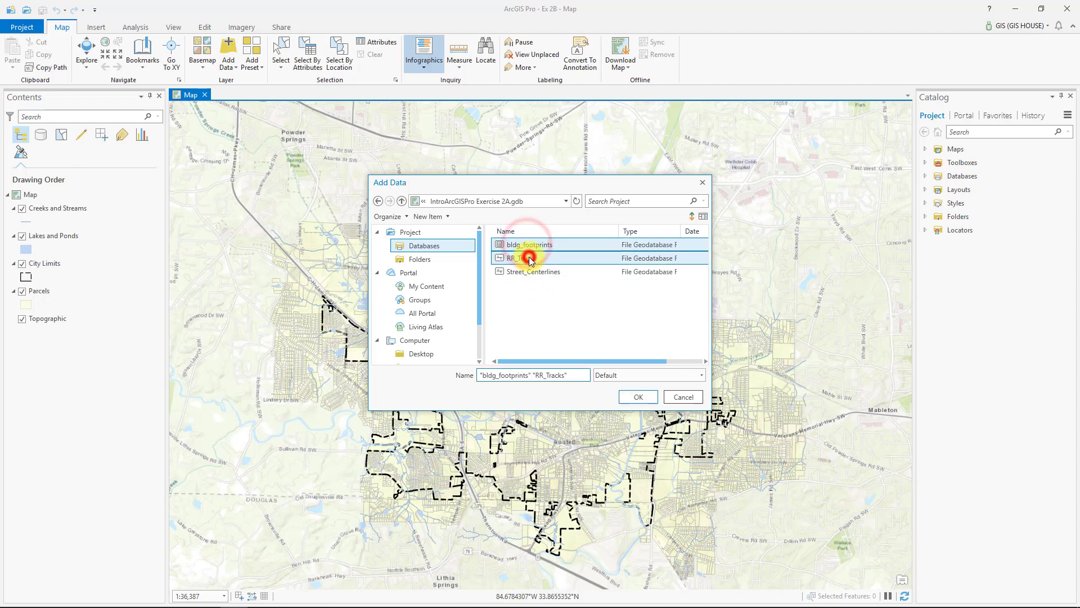
pyautogui.keyDown('ctrl'); pyautogui.click(532, 271); pyautogui.keyUp('ctrl')
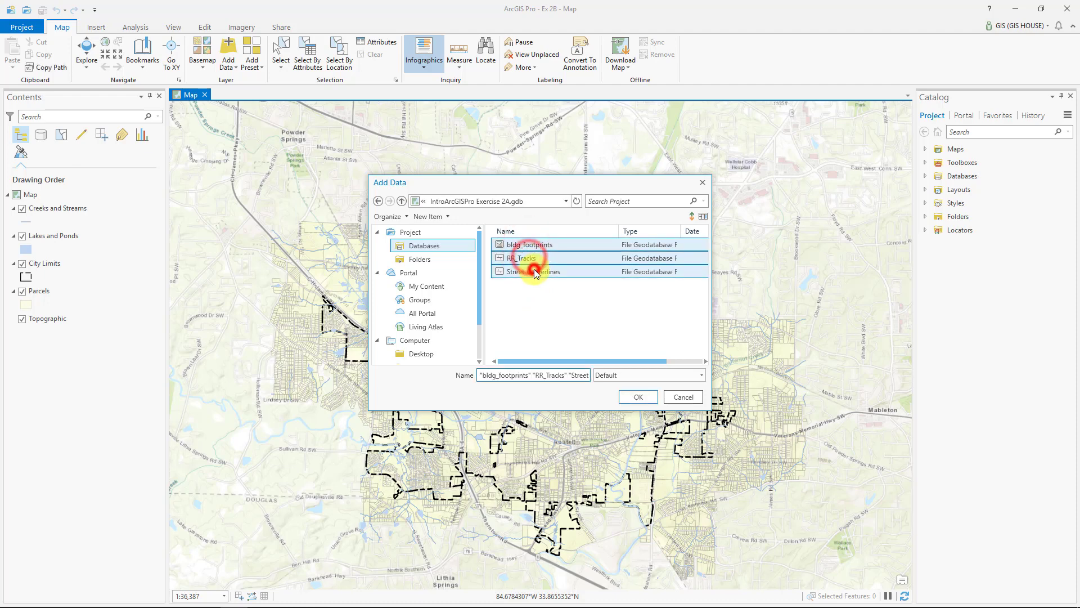
pyautogui.click(636, 397)
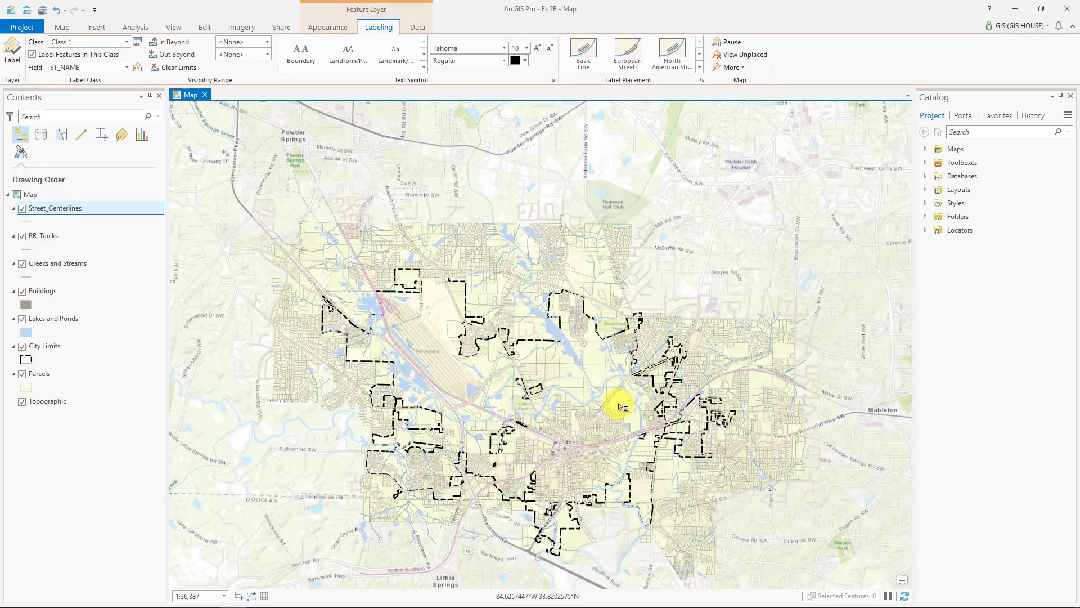
# Select the RR_Tracks, Buildings and Street_Centerlines layers in turn to review the newly added data
pyautogui.click(56, 236)
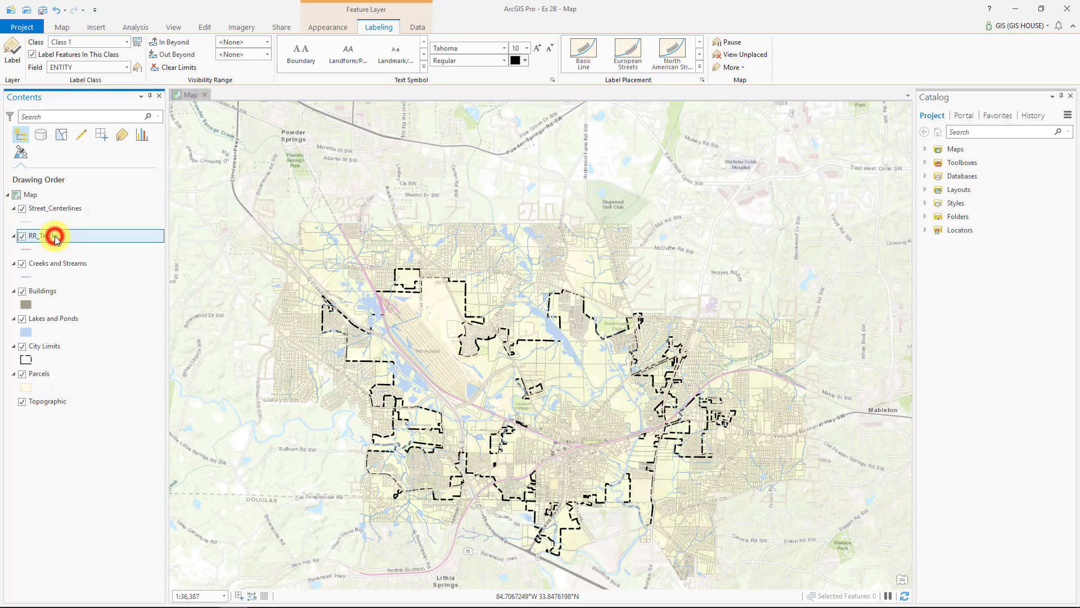
pyautogui.click(43, 291)
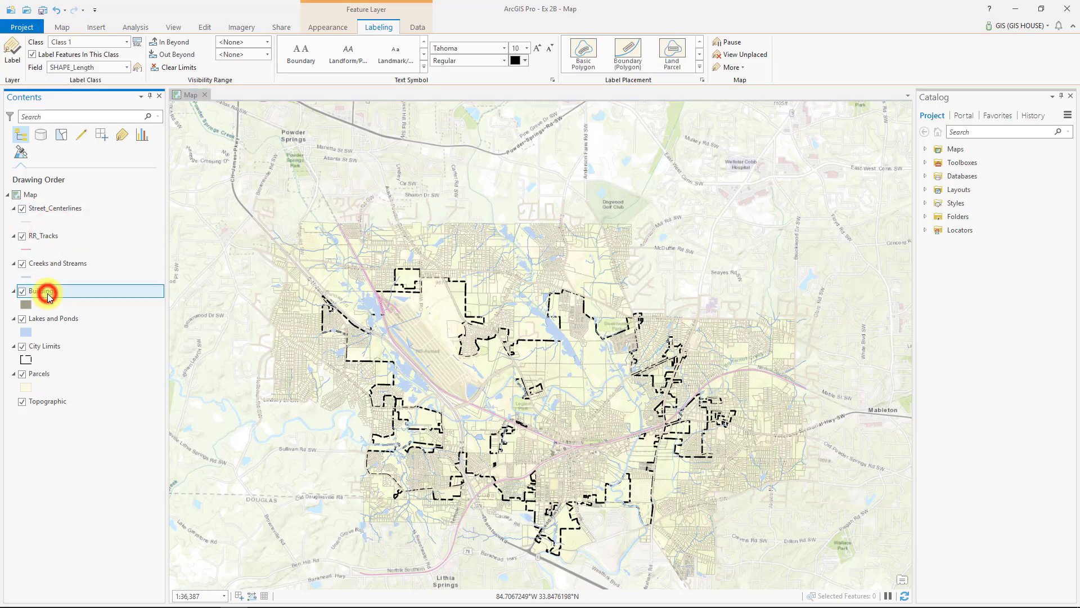
pyautogui.click(55, 214)
pyautogui.click(52, 237)
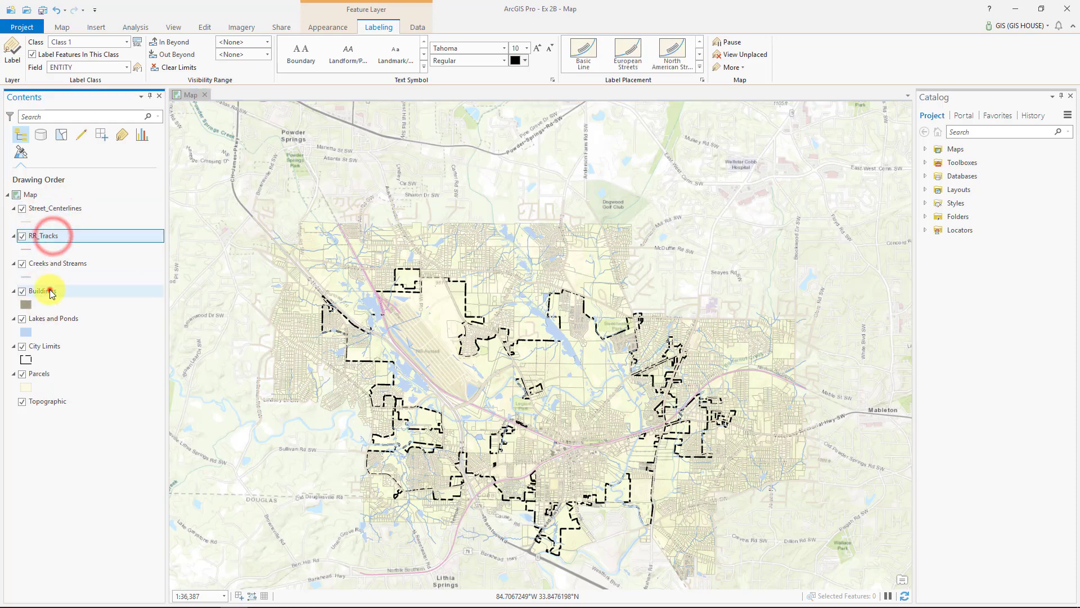
pyautogui.click(43, 292)
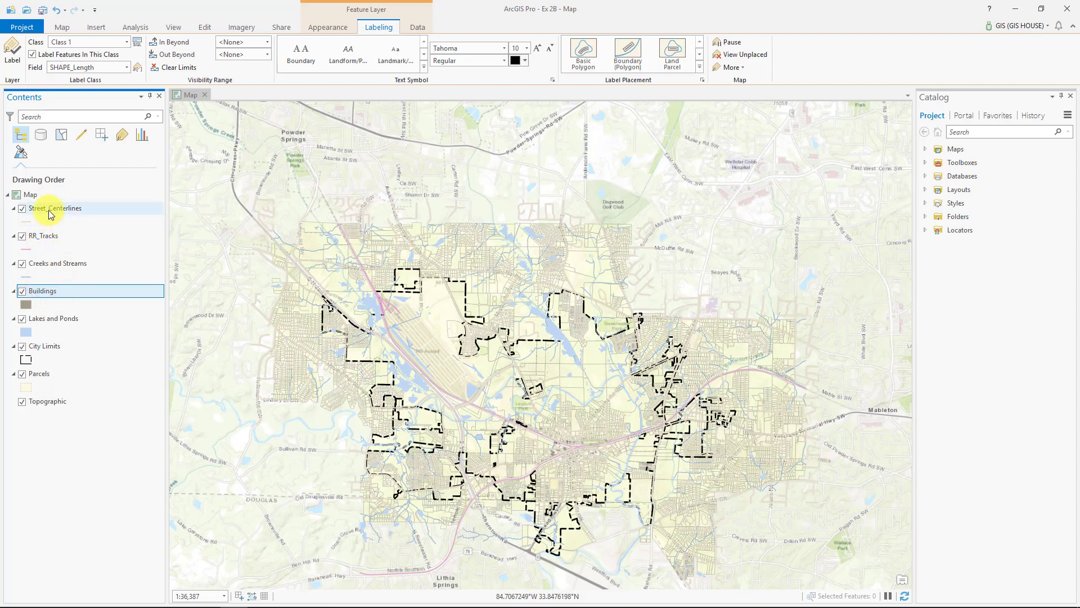
# Rename the Buildings layer to Buidings_1 in its layer properties
pyautogui.rightClick(60, 296)
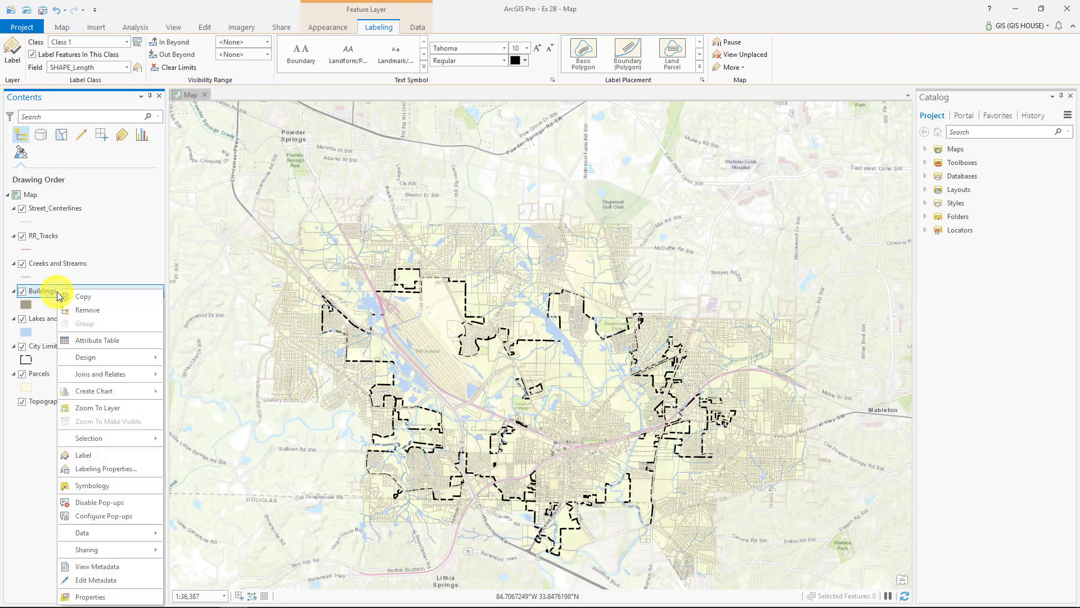
pyautogui.click(91, 597)
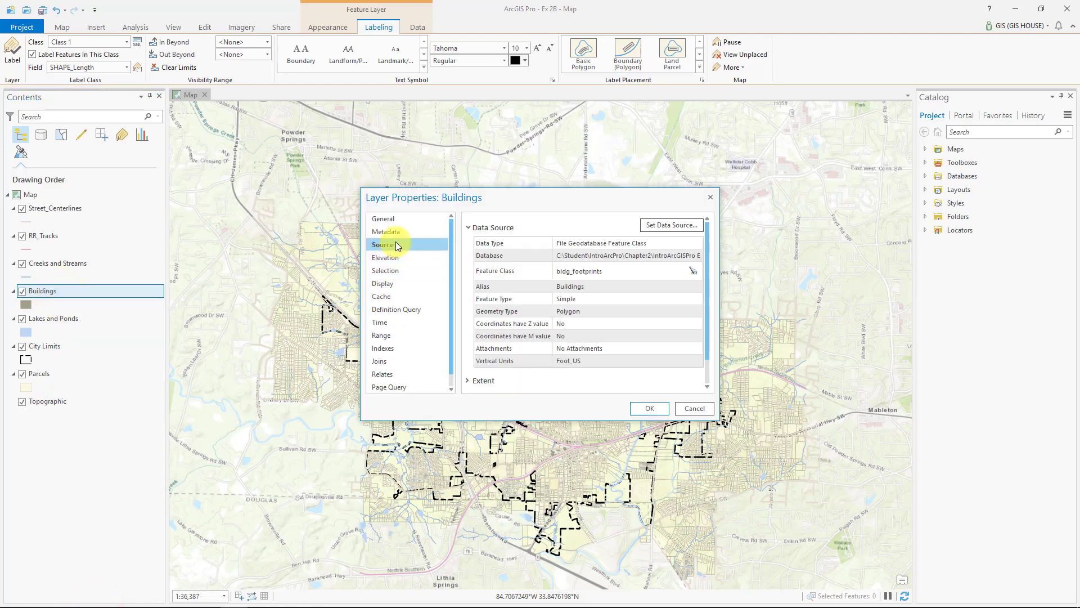
pyautogui.click(393, 220)
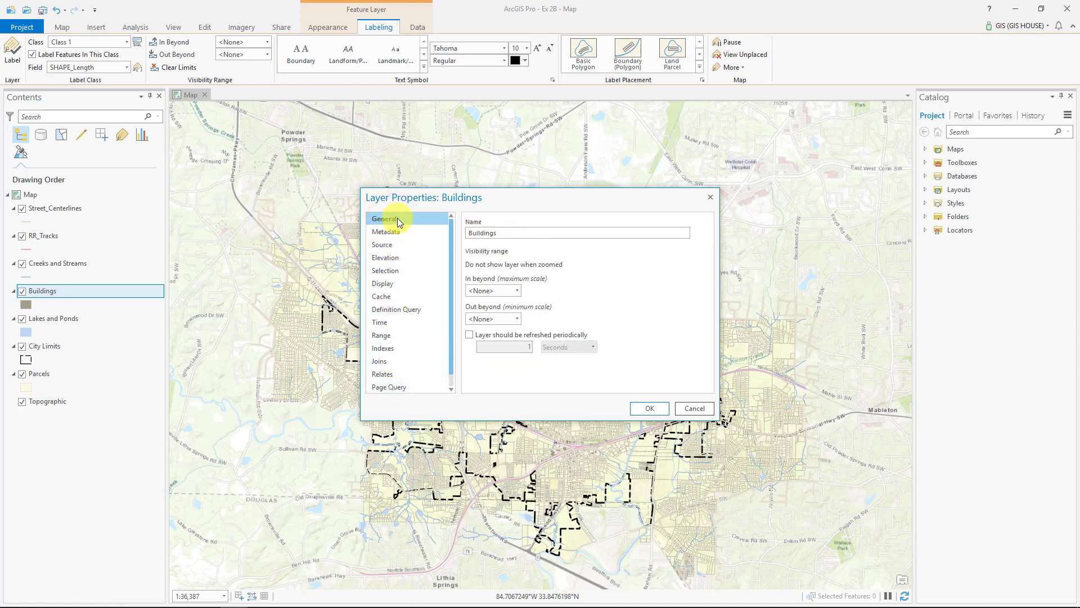
pyautogui.doubleClick(503, 233)
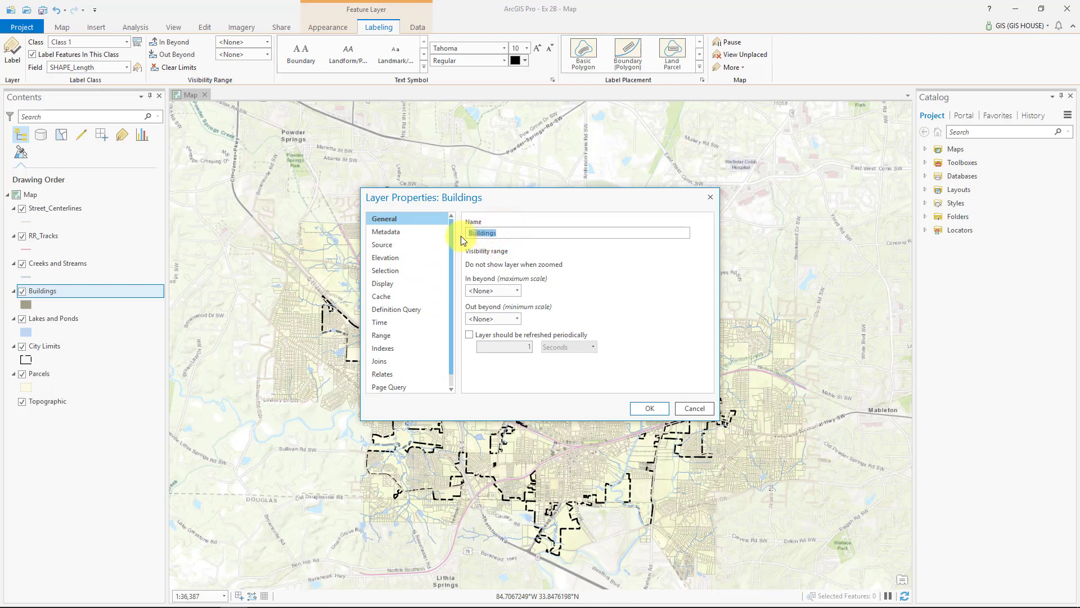
pyautogui.click(498, 233)
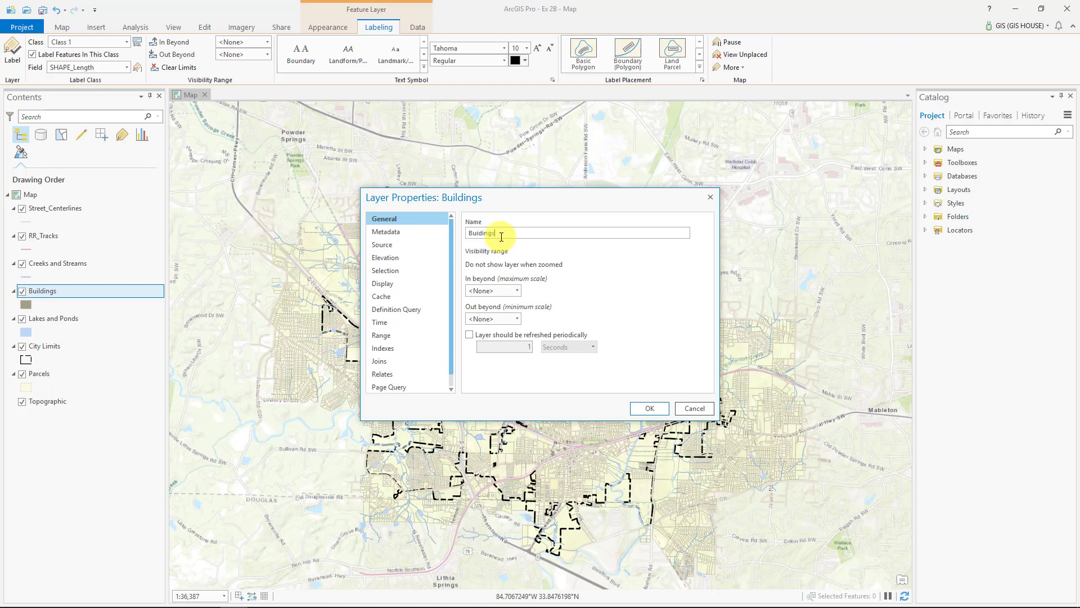
pyautogui.write('1')
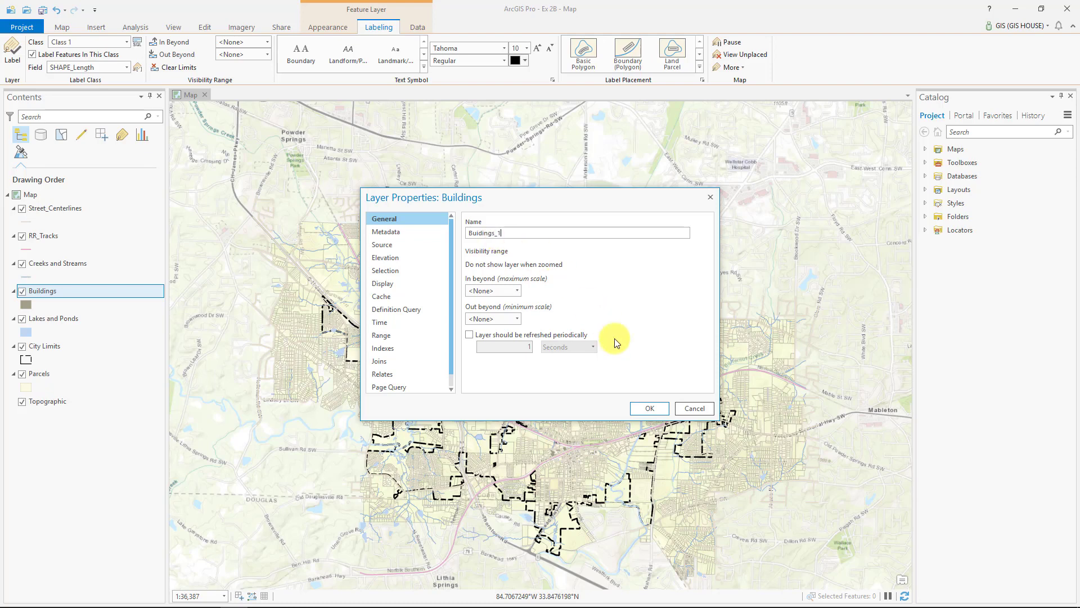
pyautogui.click(647, 411)
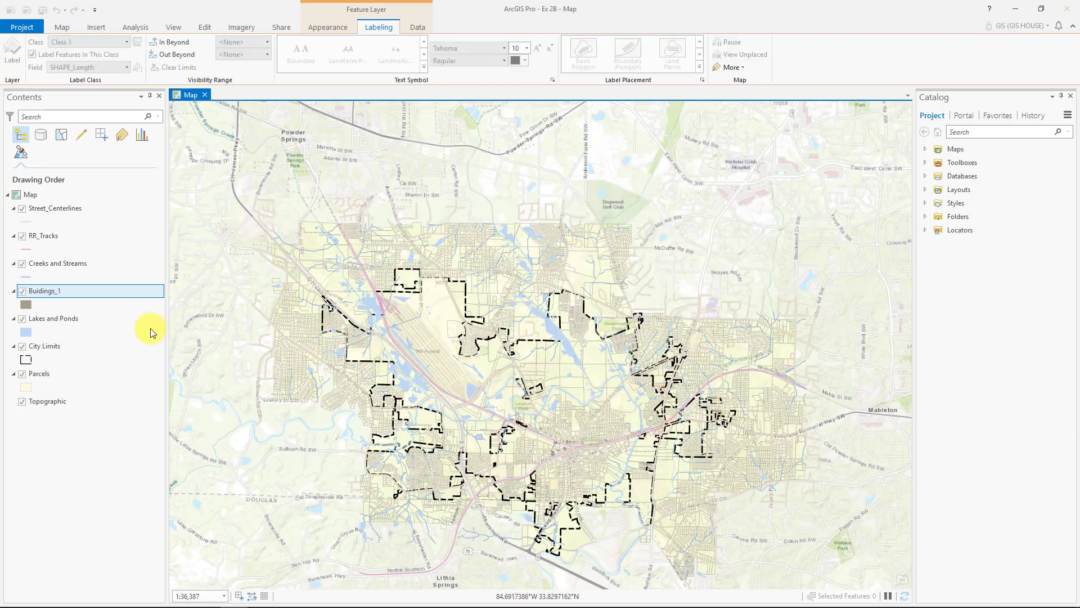
# Rename the Buidings_1 layer to Buidings in its general layer properties
pyautogui.click(51, 290)
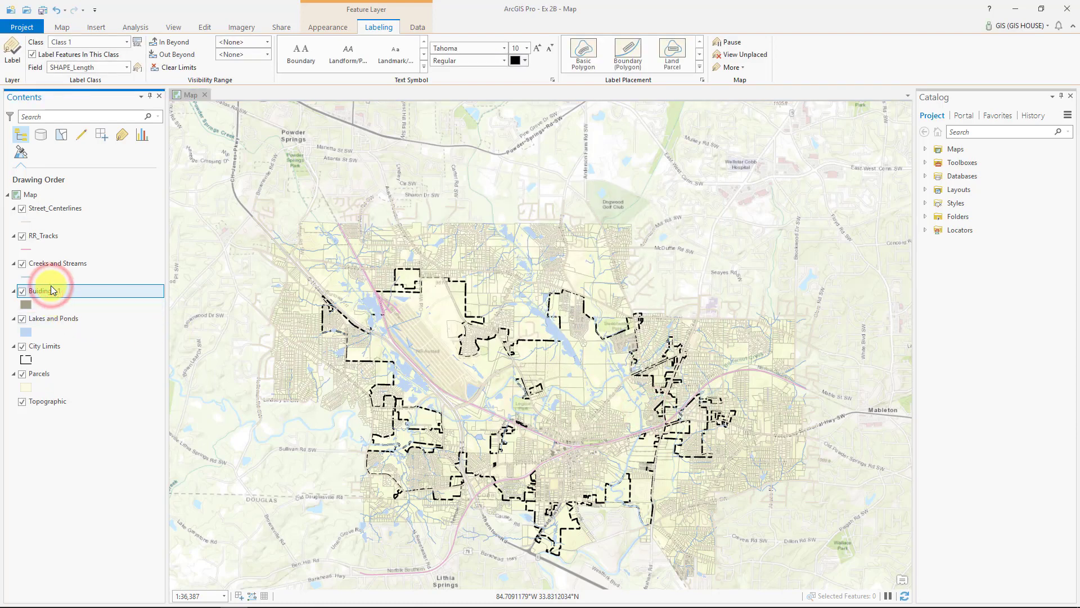
pyautogui.click(317, 28)
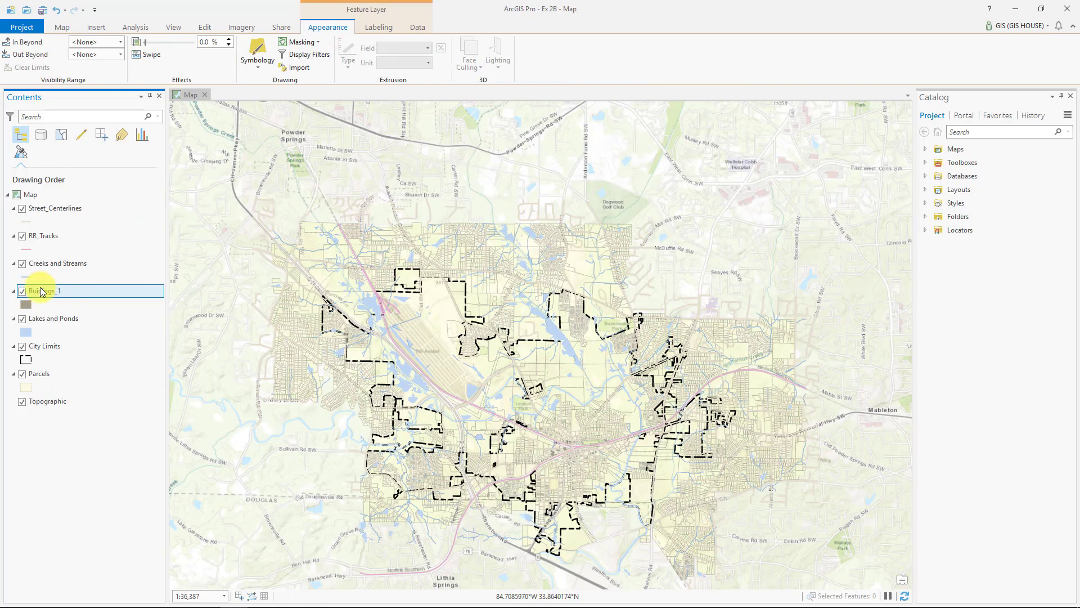
pyautogui.rightClick(49, 292)
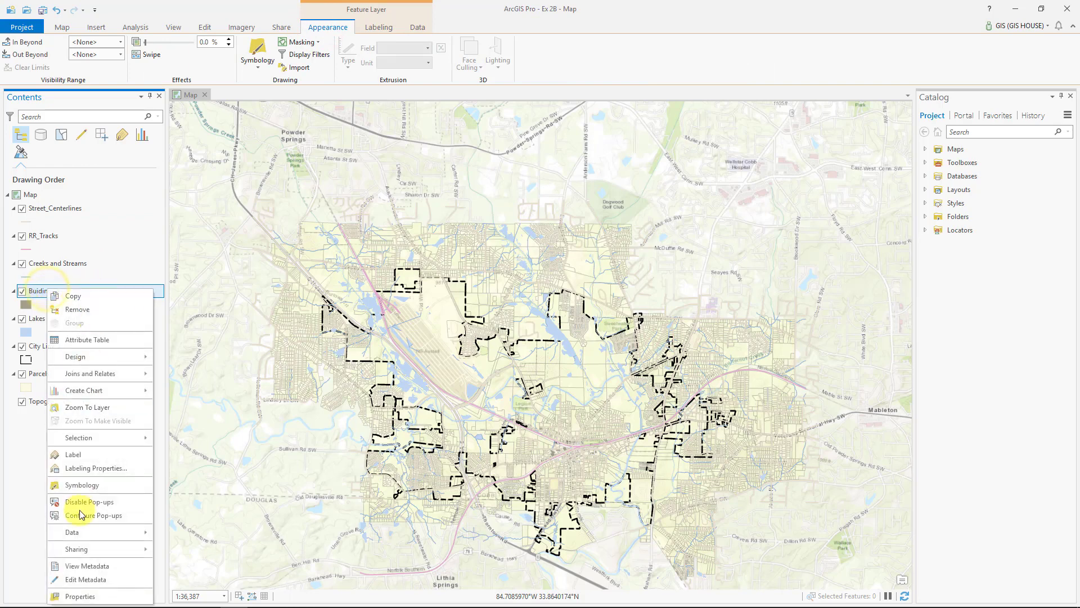
pyautogui.click(69, 594)
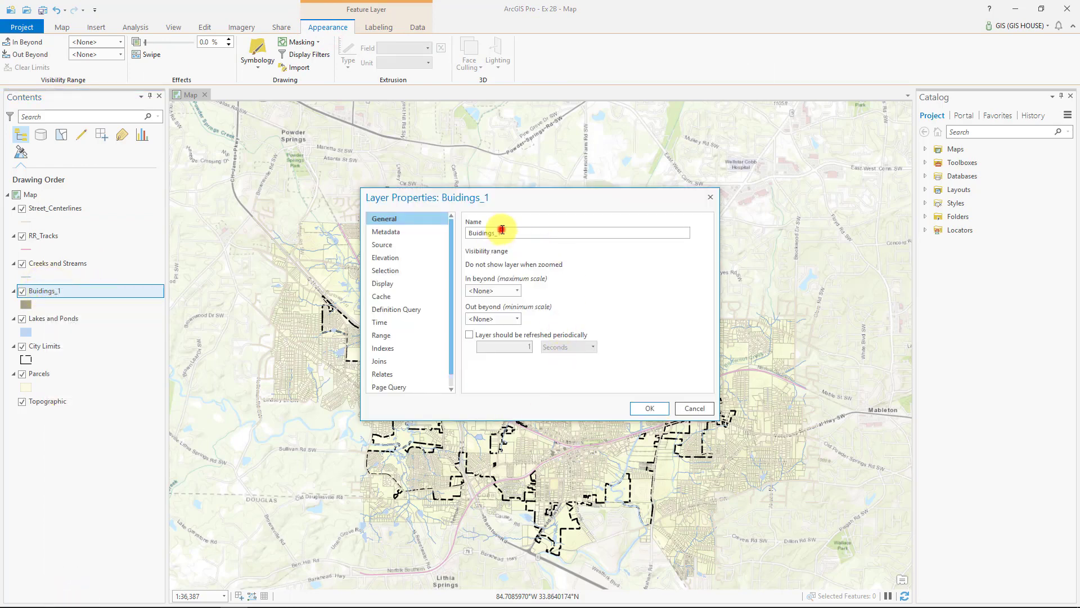
pyautogui.click(503, 231)
pyautogui.press('BackSpace')
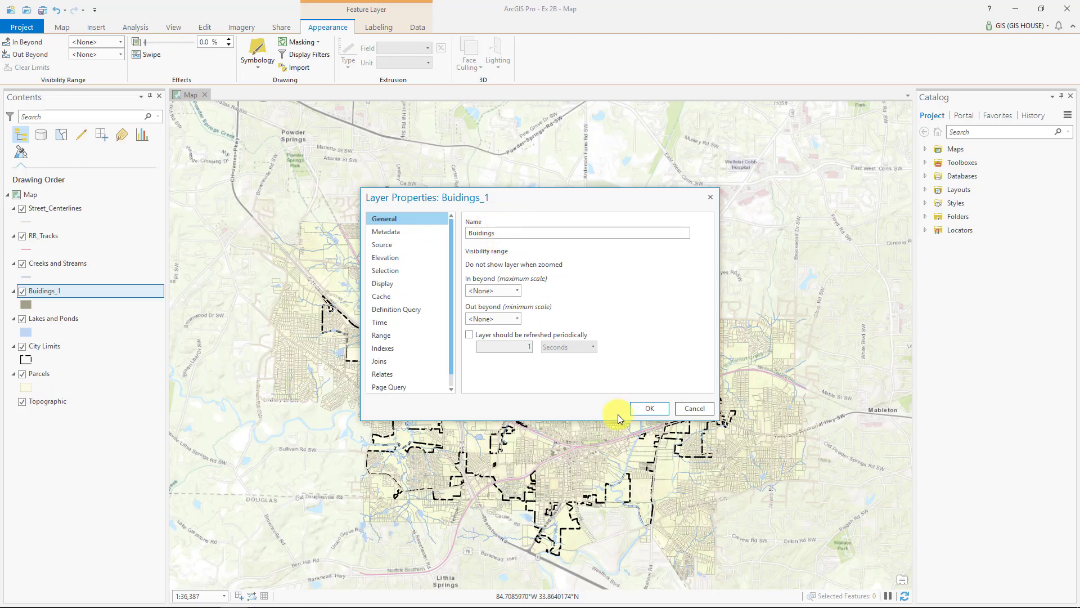
pyautogui.click(661, 414)
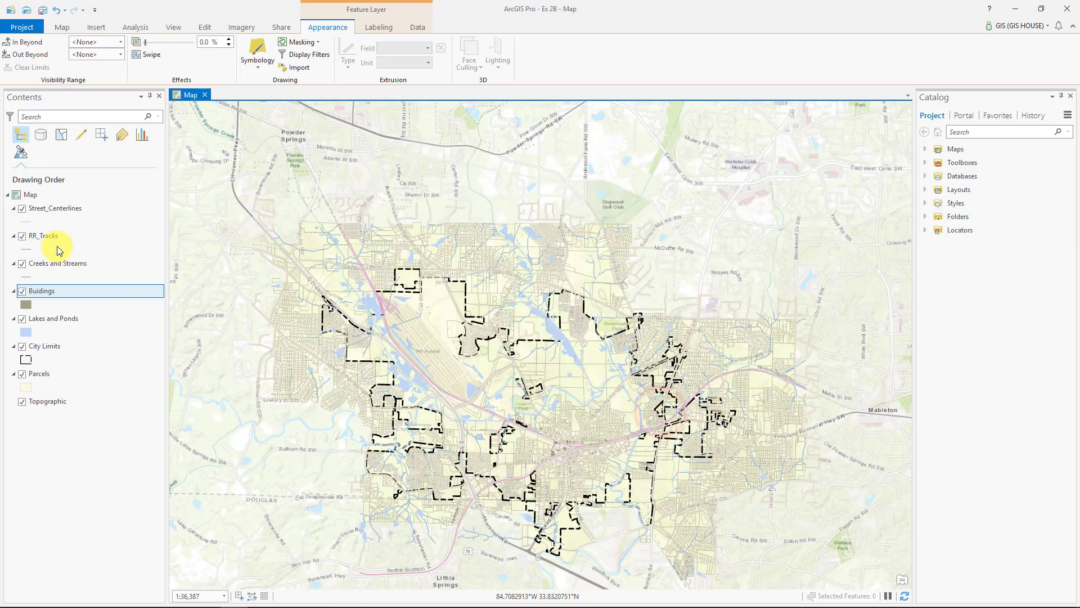
# Look at the general layer properties of RR_Tracks and close them without changes
pyautogui.rightClick(47, 235)
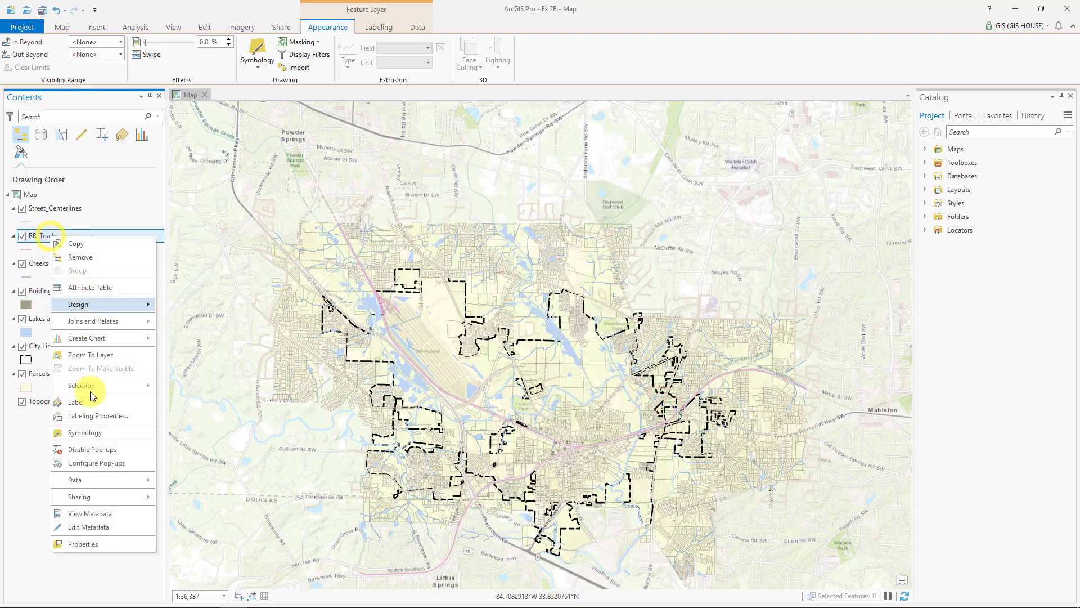
pyautogui.click(92, 544)
pyautogui.click(514, 231)
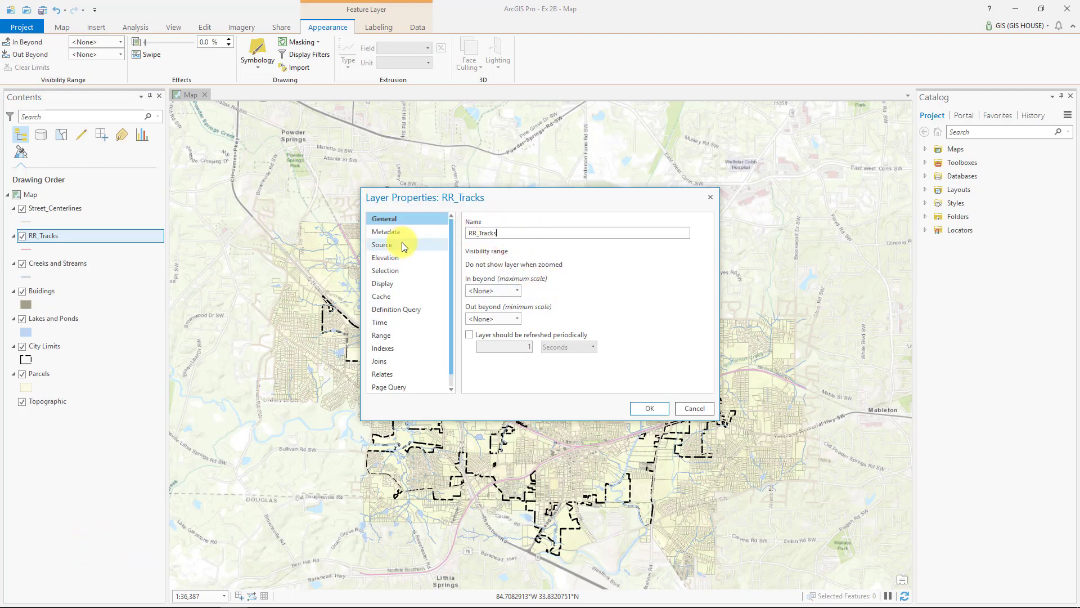
pyautogui.click(711, 198)
# Examine the data source details and feature class name in the Buidings layer properties, then cancel
pyautogui.rightClick(49, 295)
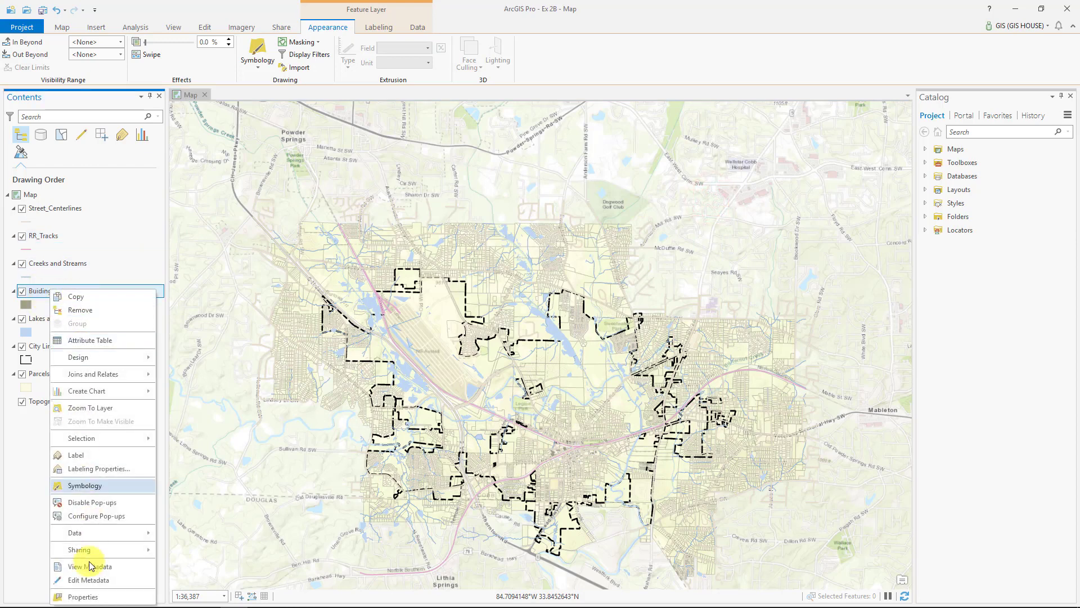
pyautogui.click(89, 598)
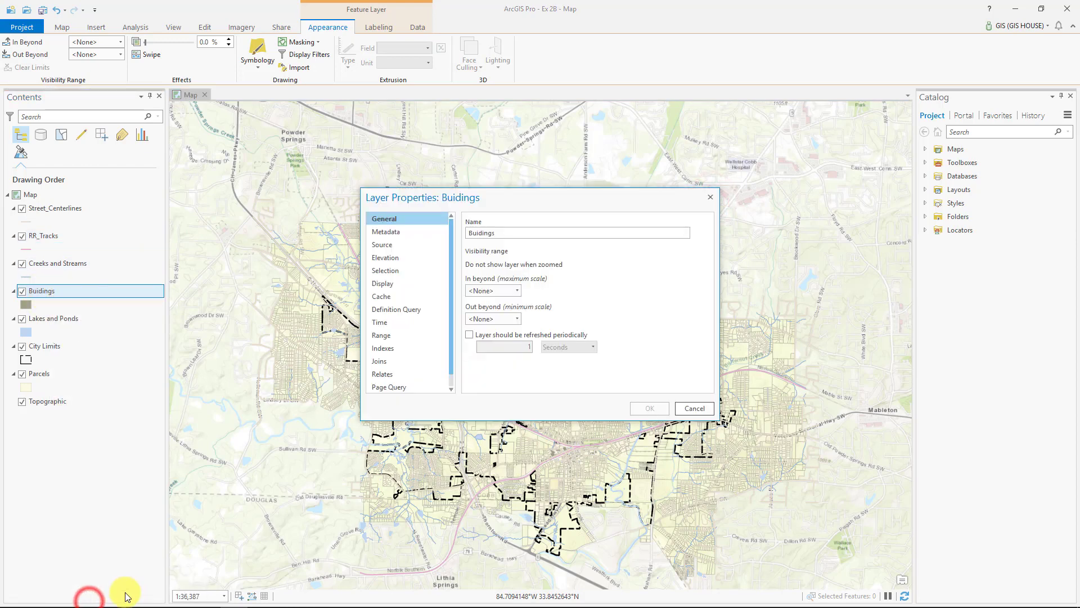
pyautogui.click(389, 245)
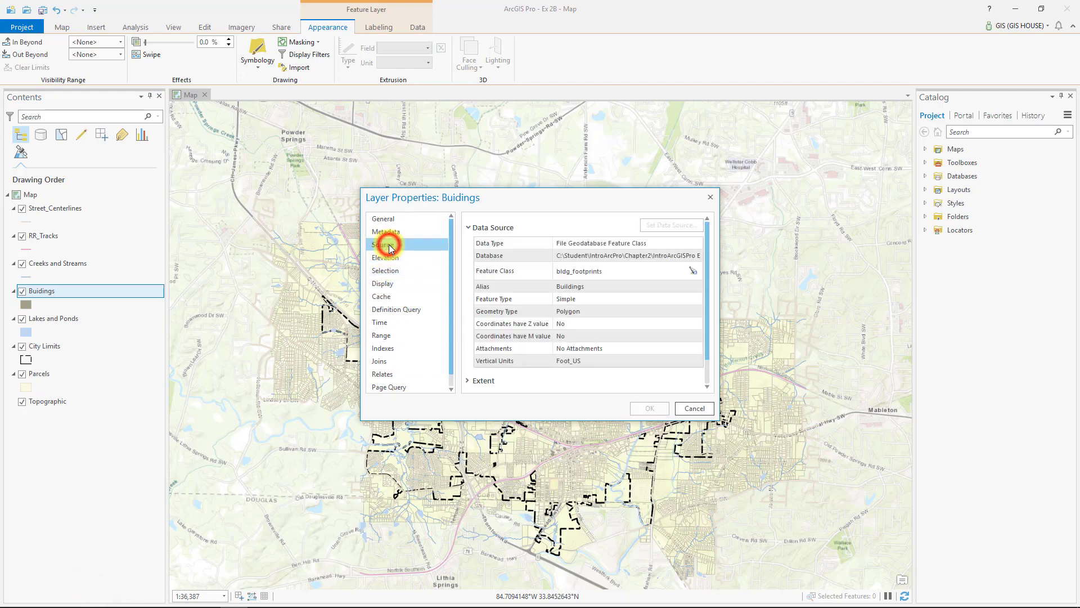
pyautogui.click(592, 272)
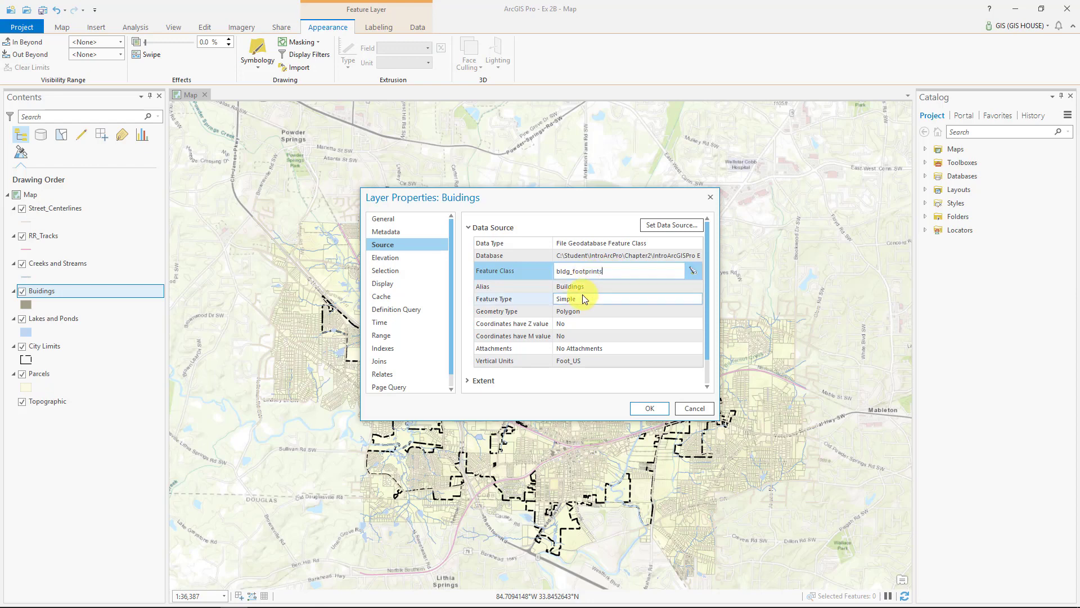
pyautogui.click(695, 409)
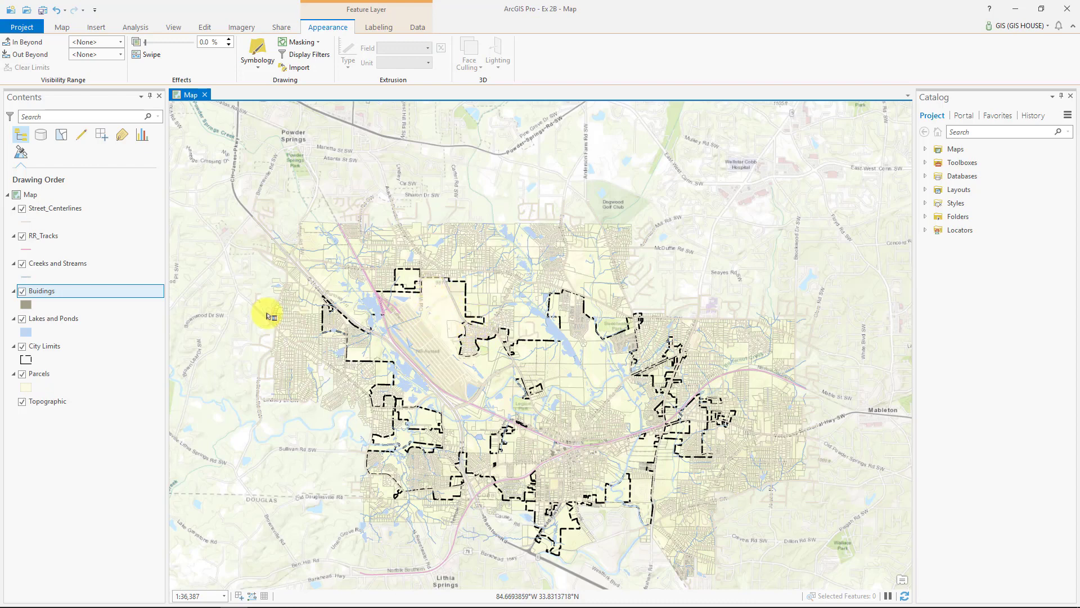
# Open the symbology settings of the Buidings layer and keep Single Symbol as its primary symbology
pyautogui.click(40, 294)
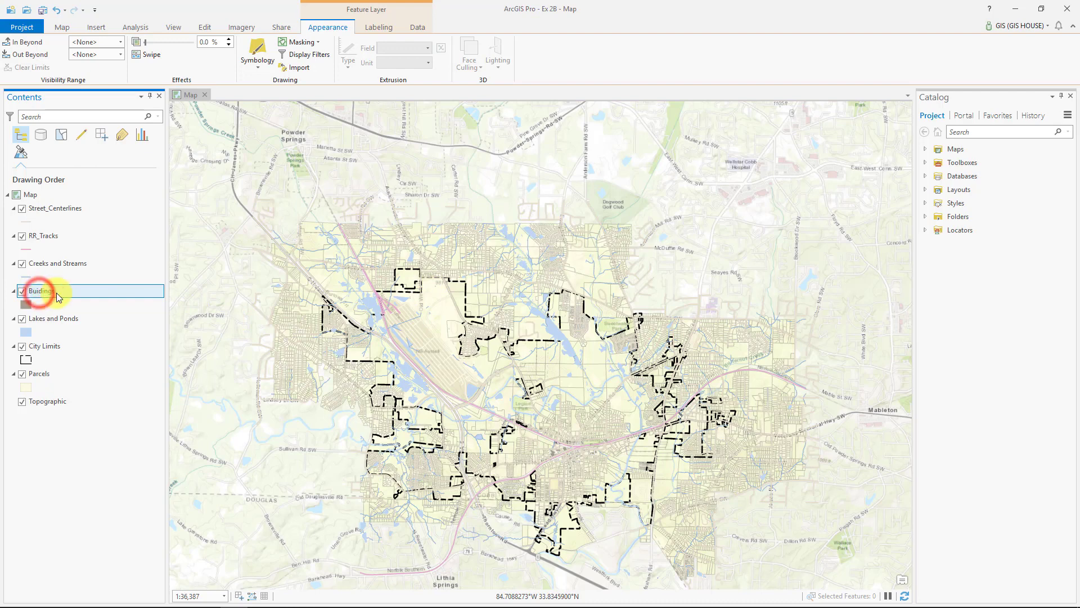
pyautogui.click(338, 25)
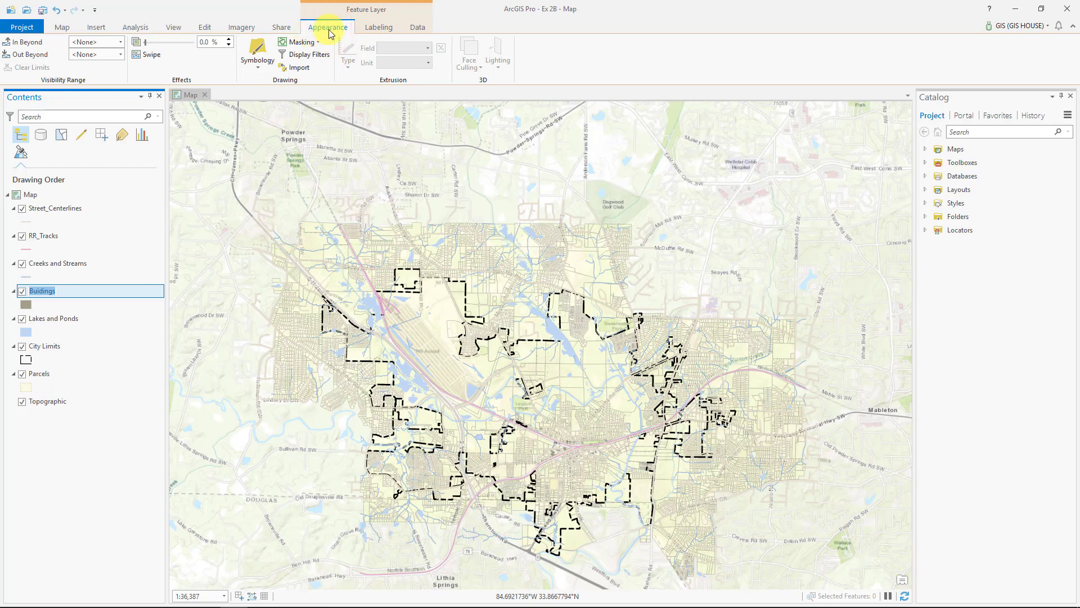
pyautogui.click(431, 470)
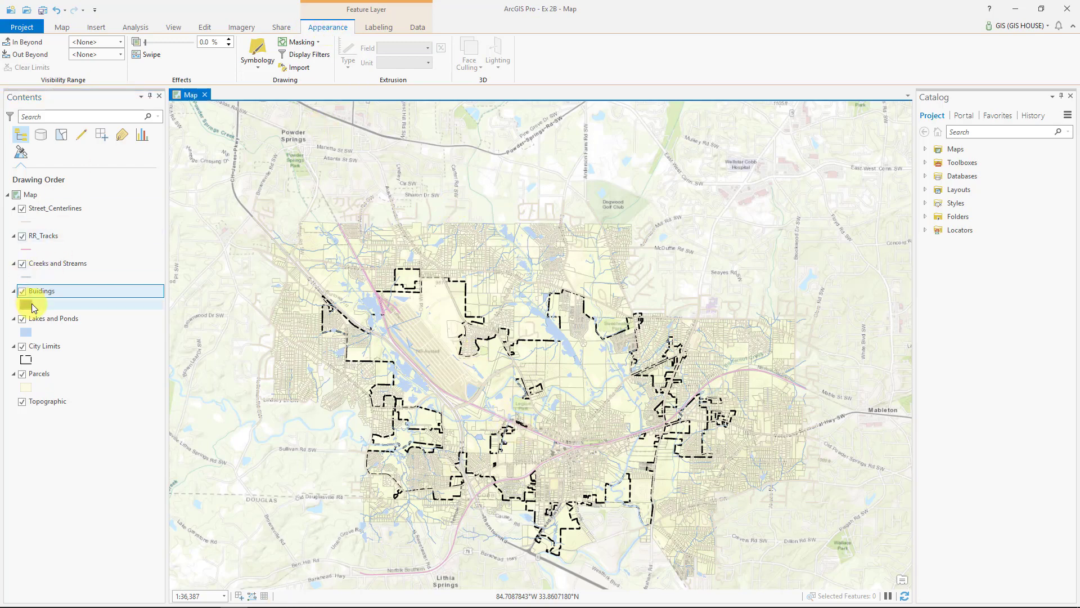
pyautogui.click(257, 52)
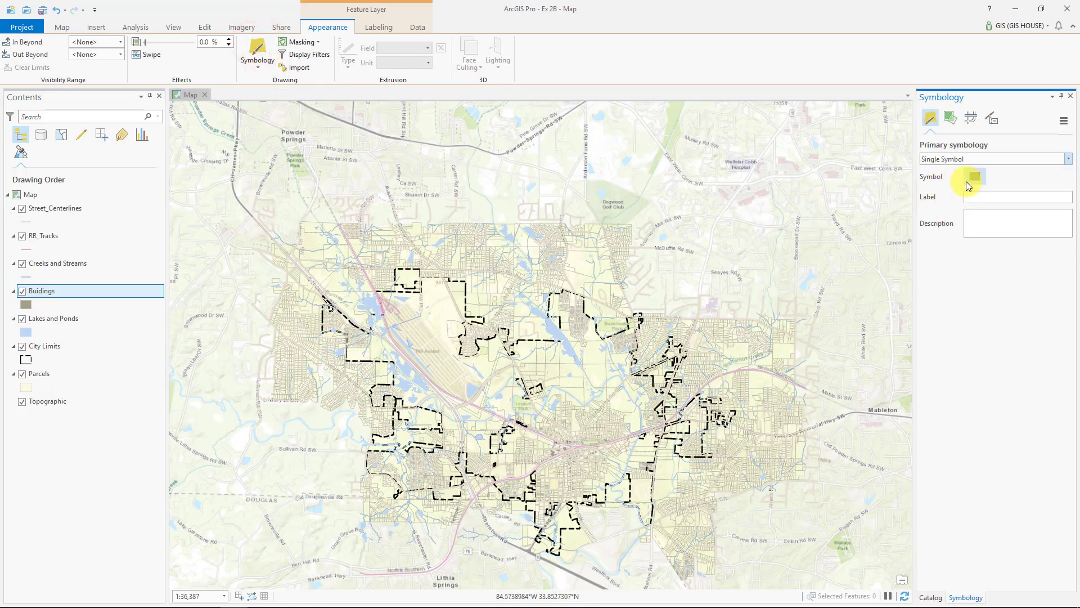
pyautogui.click(1068, 159)
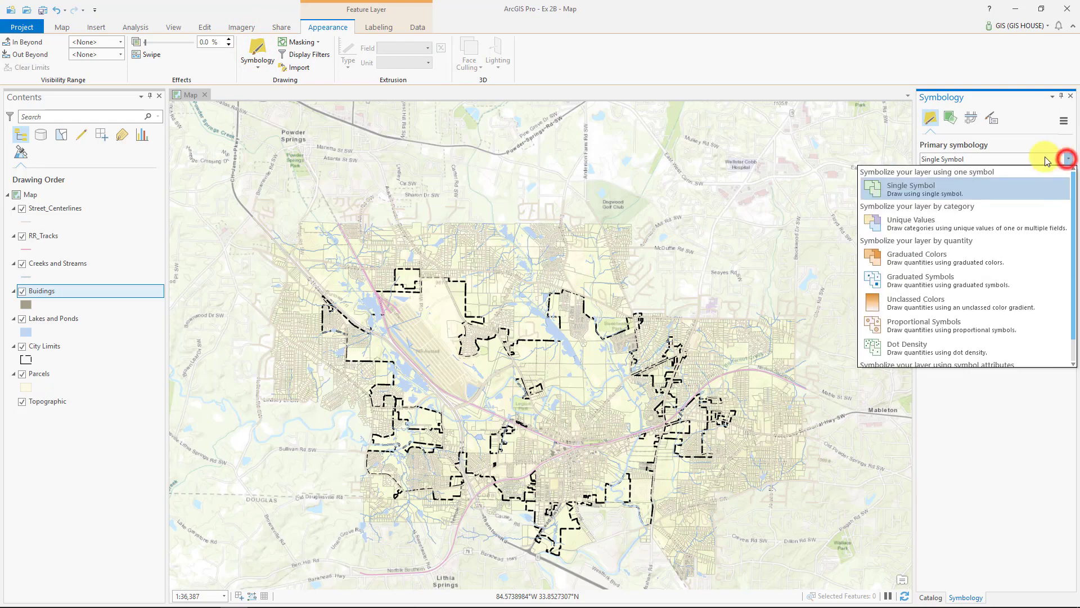
pyautogui.click(966, 162)
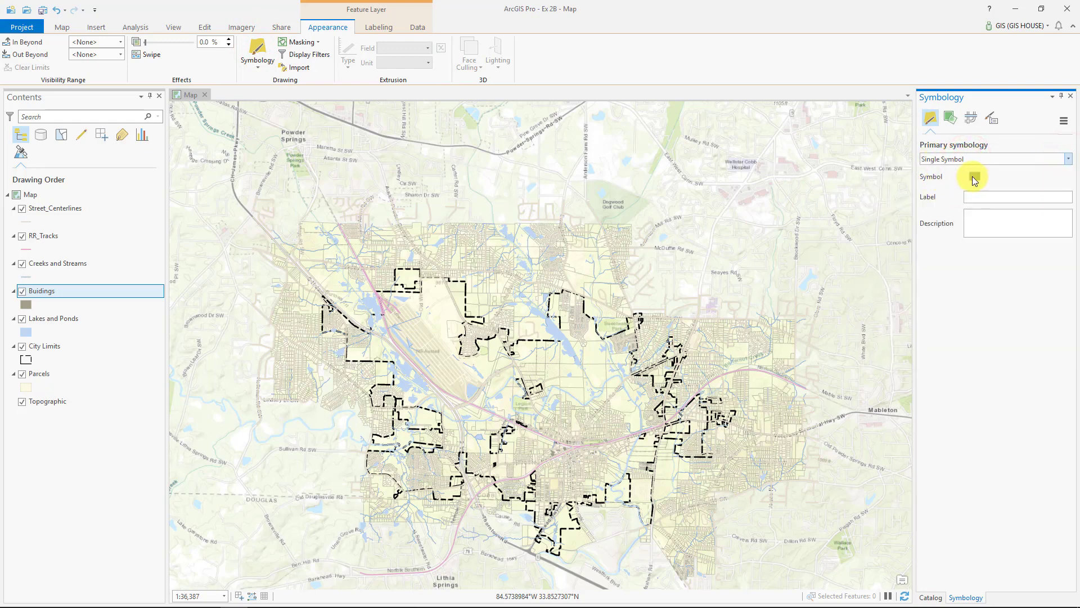
# Change the Buidings layer's polygon symbol to Blue (Pastel) from the symbol gallery
pyautogui.click(974, 177)
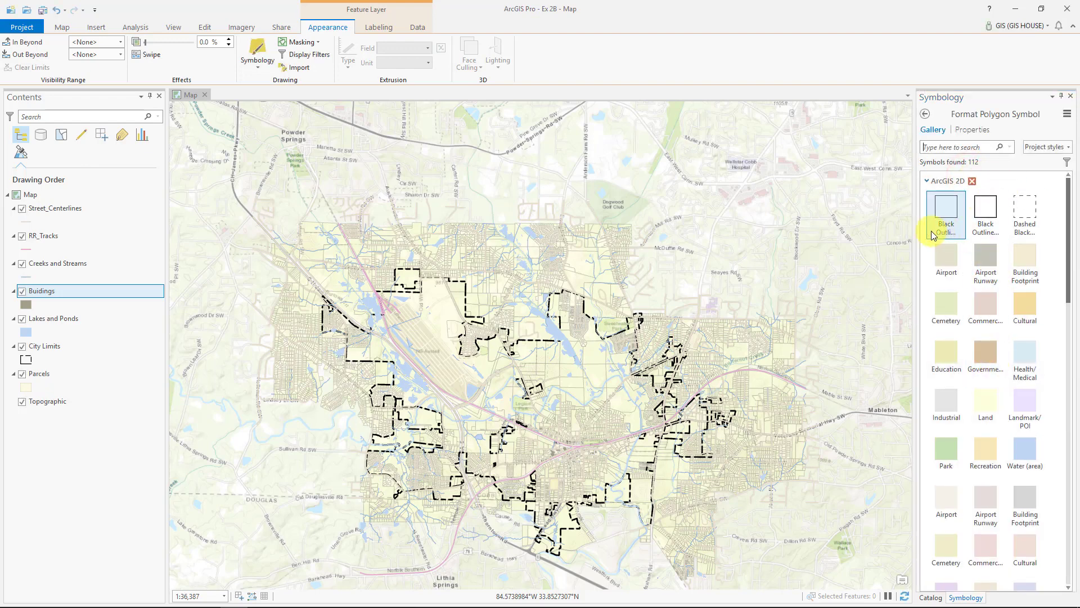
pyautogui.scroll(-5, 992, 332)
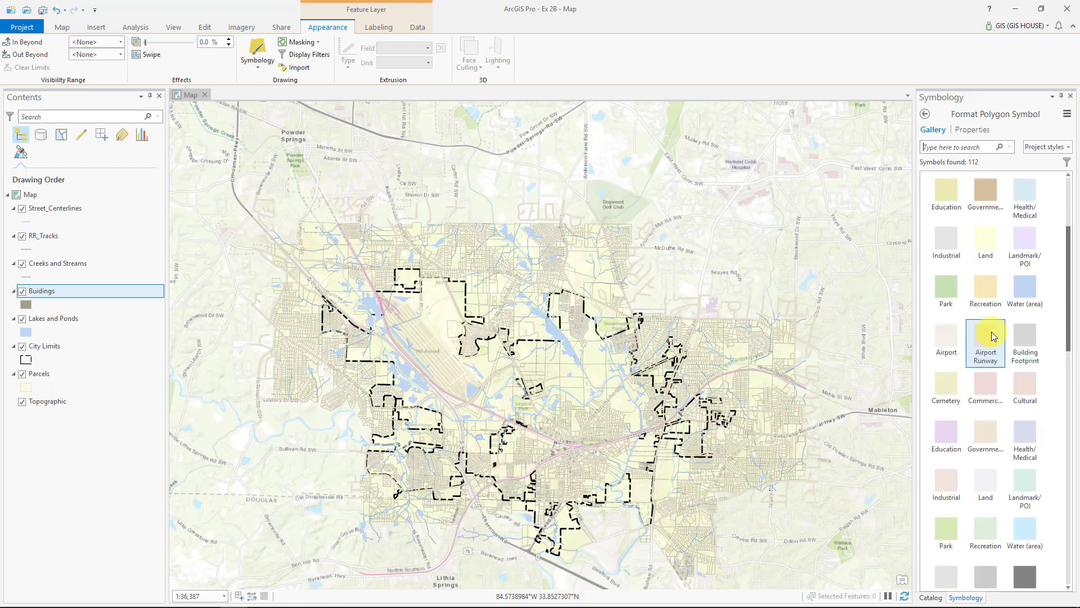
pyautogui.scroll(-8, 993, 336)
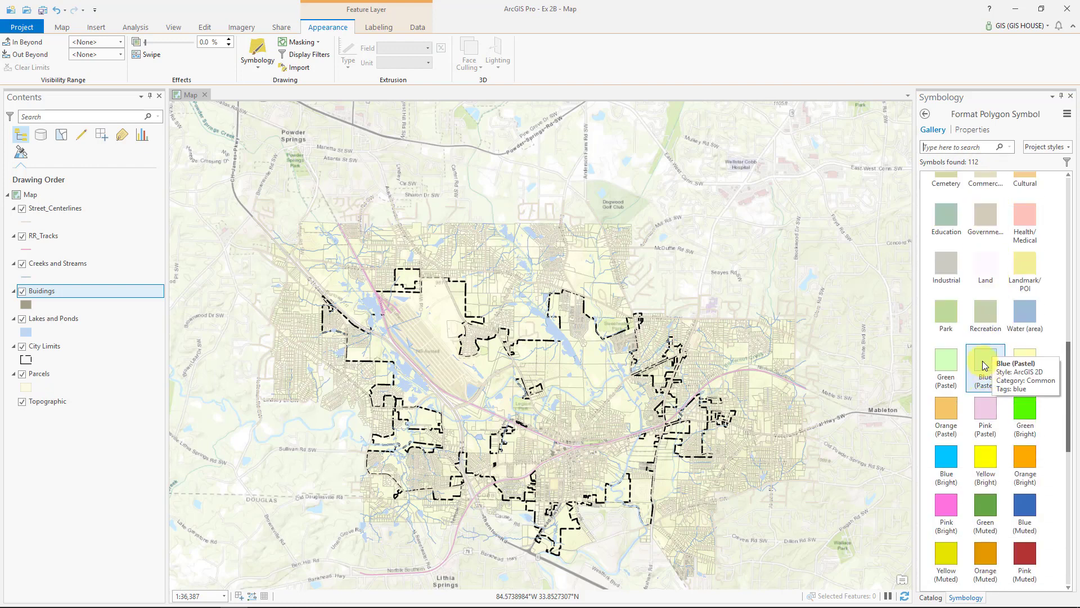
pyautogui.click(985, 365)
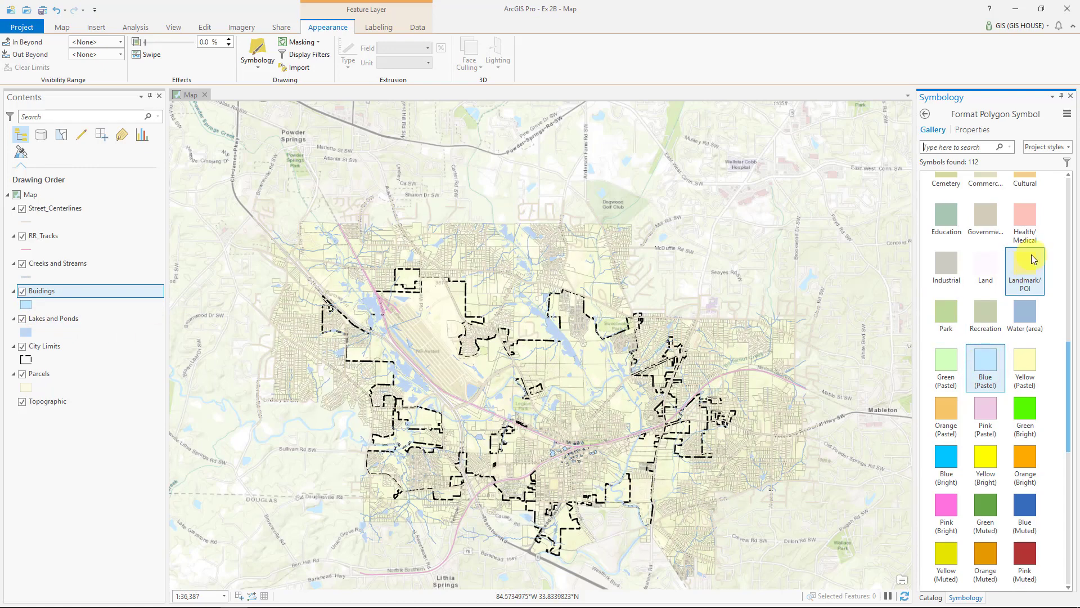
pyautogui.click(931, 116)
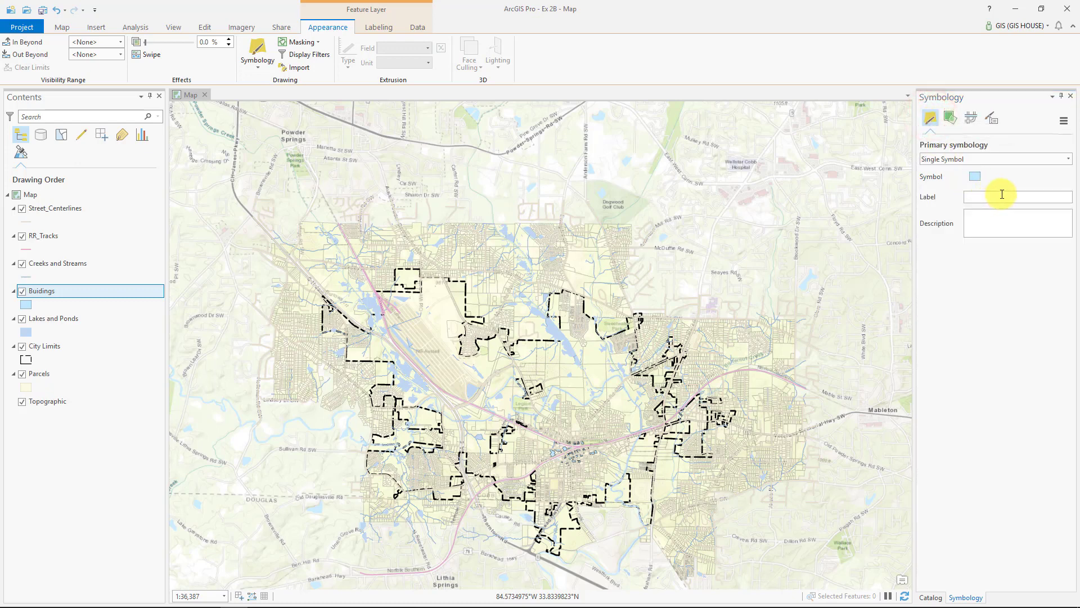
# Select the RR_Tracks layer and search its line symbol gallery for Railroad
pyautogui.click(61, 239)
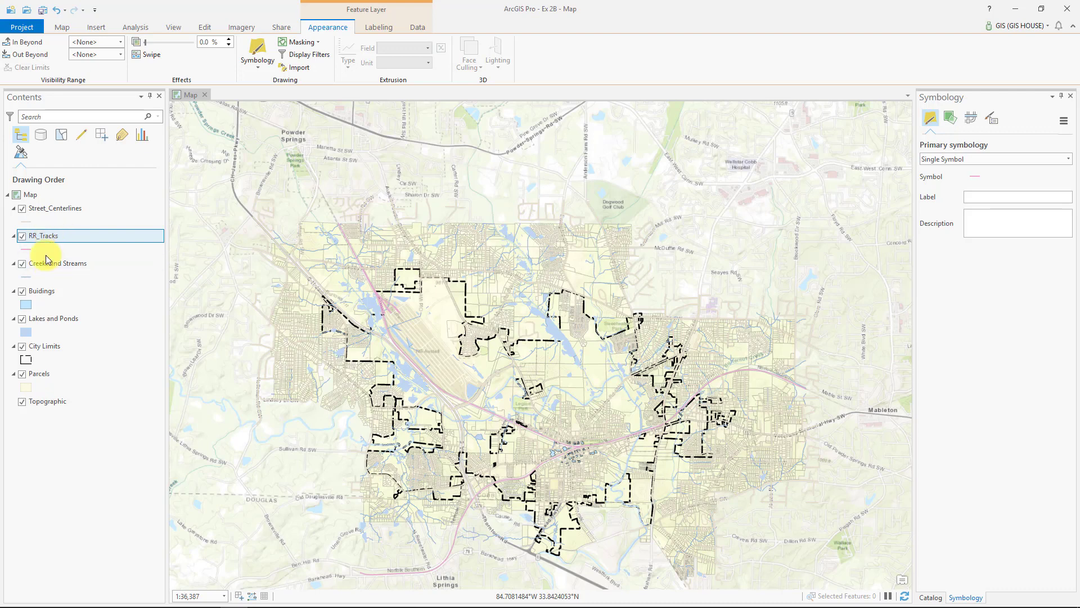
pyautogui.click(43, 236)
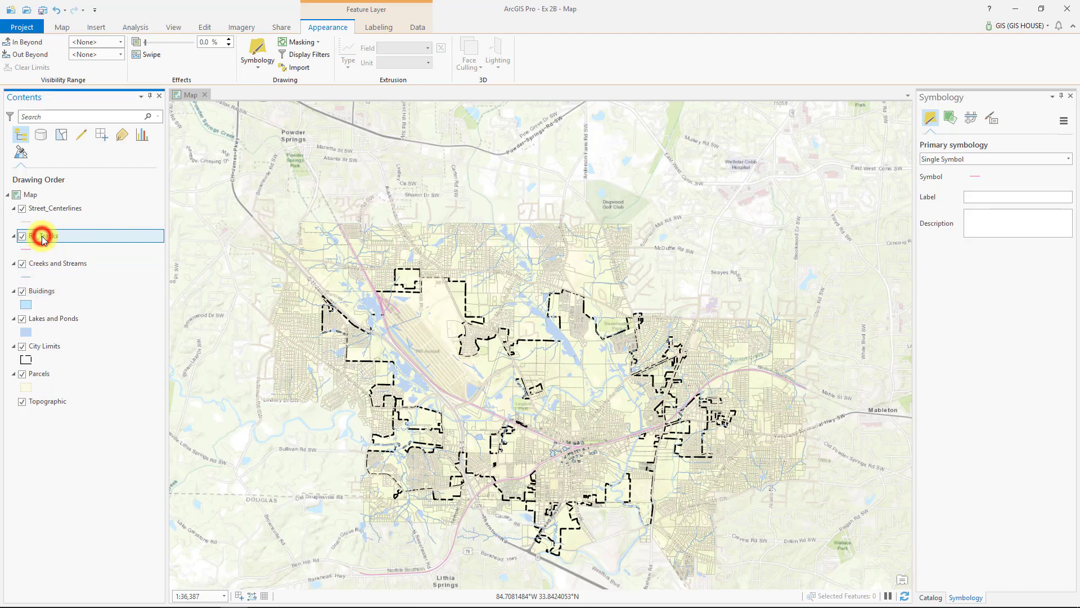
pyautogui.click(40, 291)
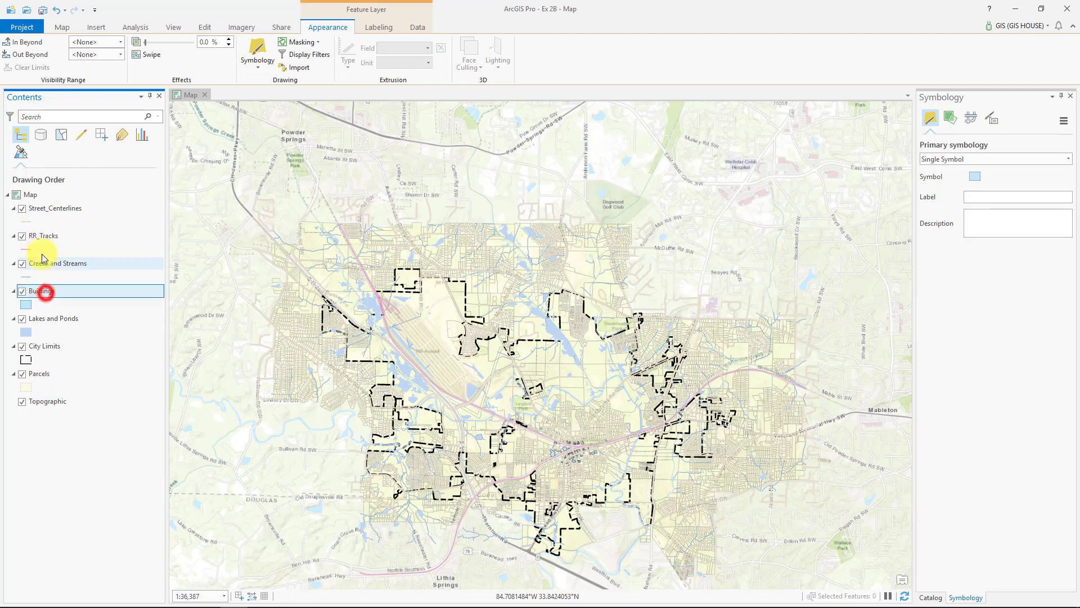
pyautogui.click(46, 237)
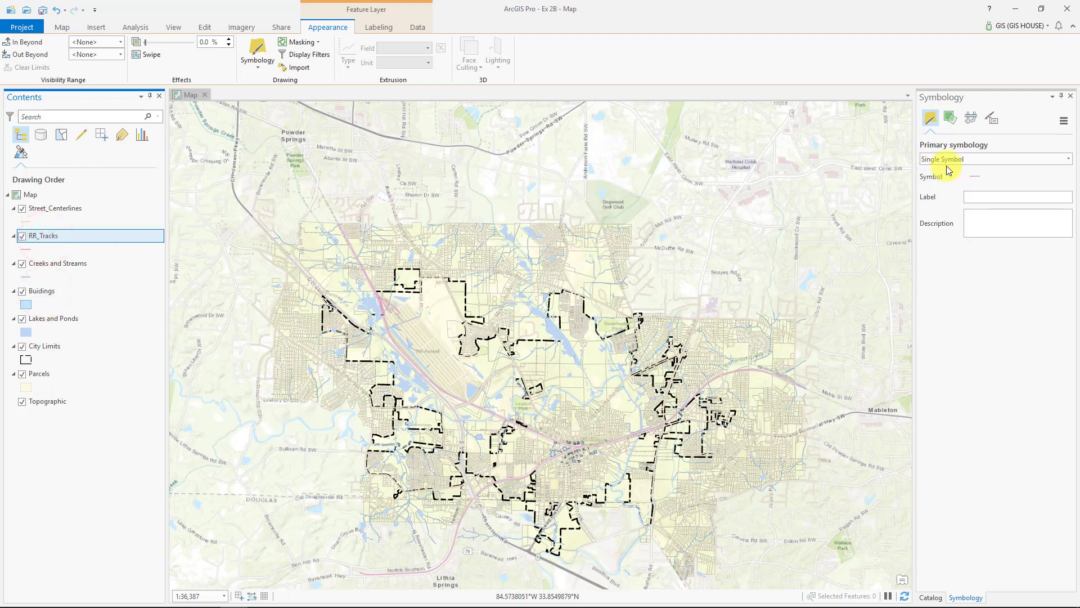
pyautogui.click(980, 177)
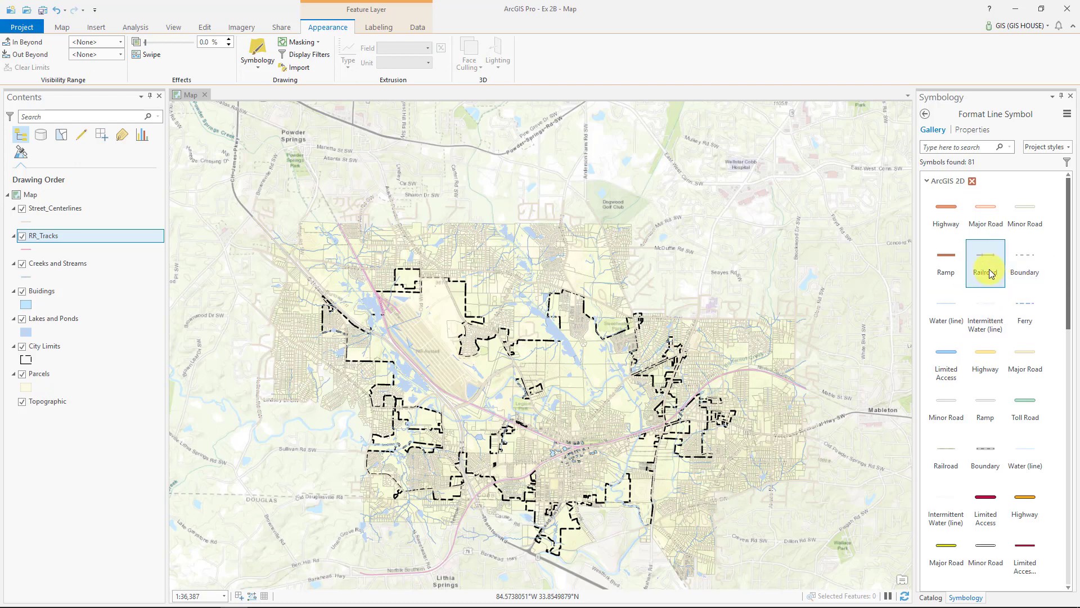
pyautogui.scroll(-3, 968, 417)
pyautogui.scroll(2, 968, 417)
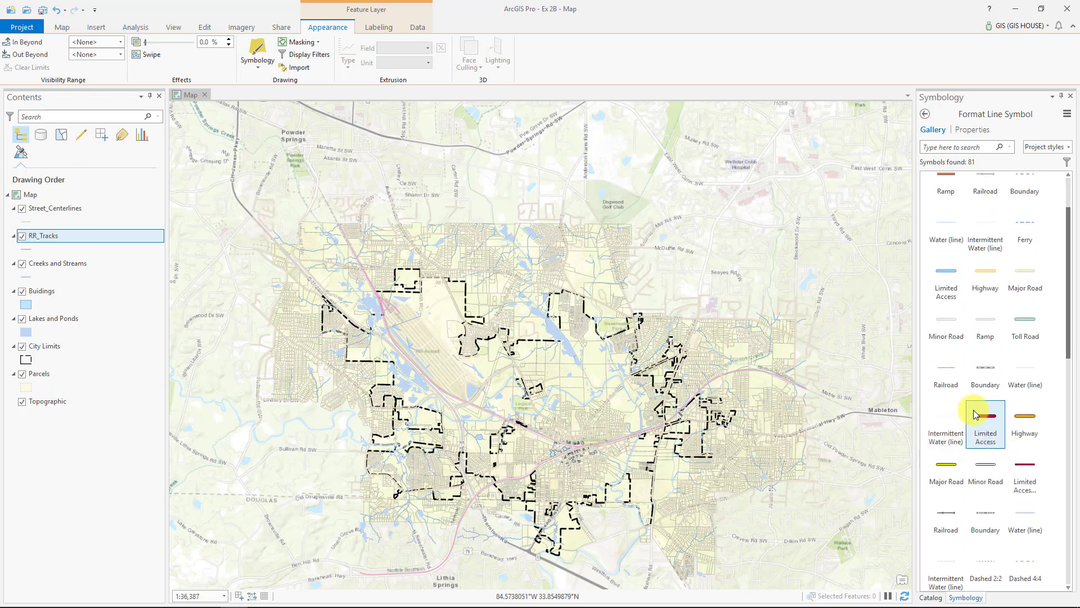
pyautogui.click(946, 149)
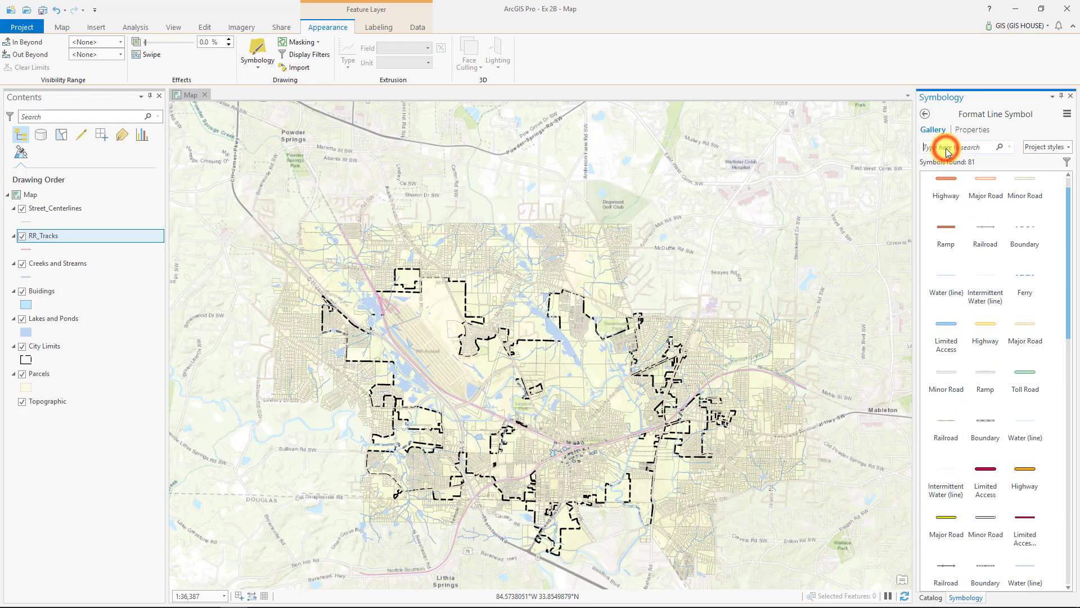
pyautogui.write('Railroad')
pyautogui.press('Return')
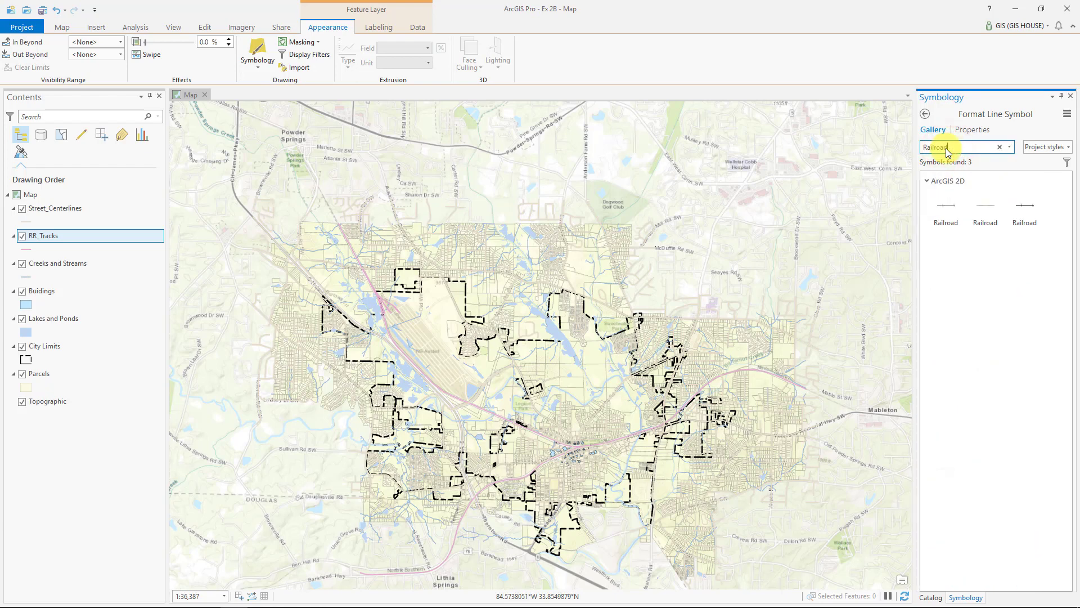
# Apply the black Scheme 3 Railroad line symbol to the RR_Tracks layer and return to its primary symbology
pyautogui.click(960, 218)
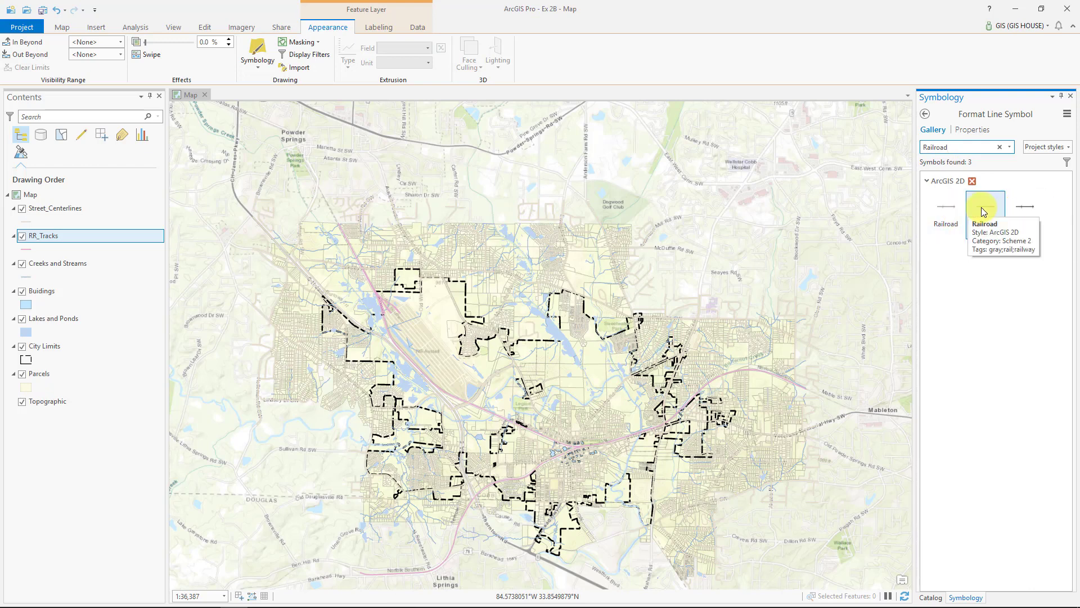
pyautogui.click(1019, 212)
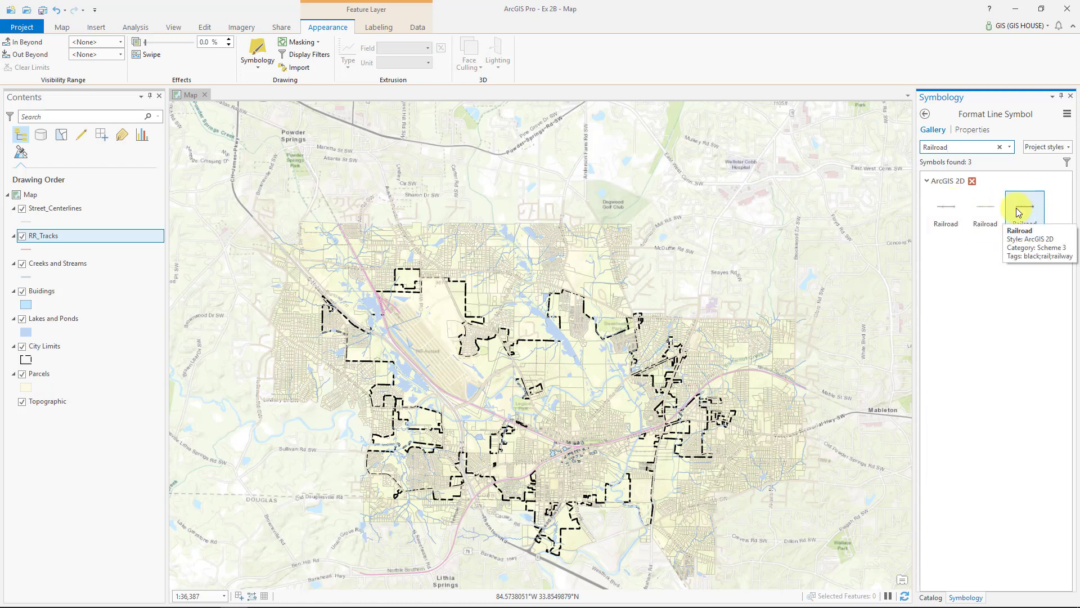
pyautogui.click(1019, 212)
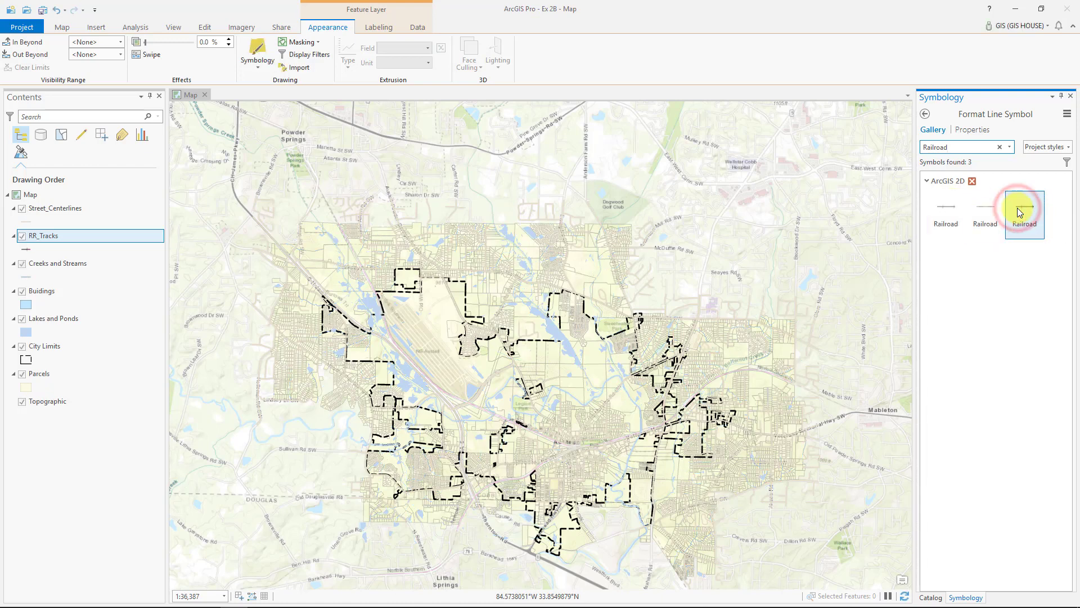
pyautogui.click(925, 113)
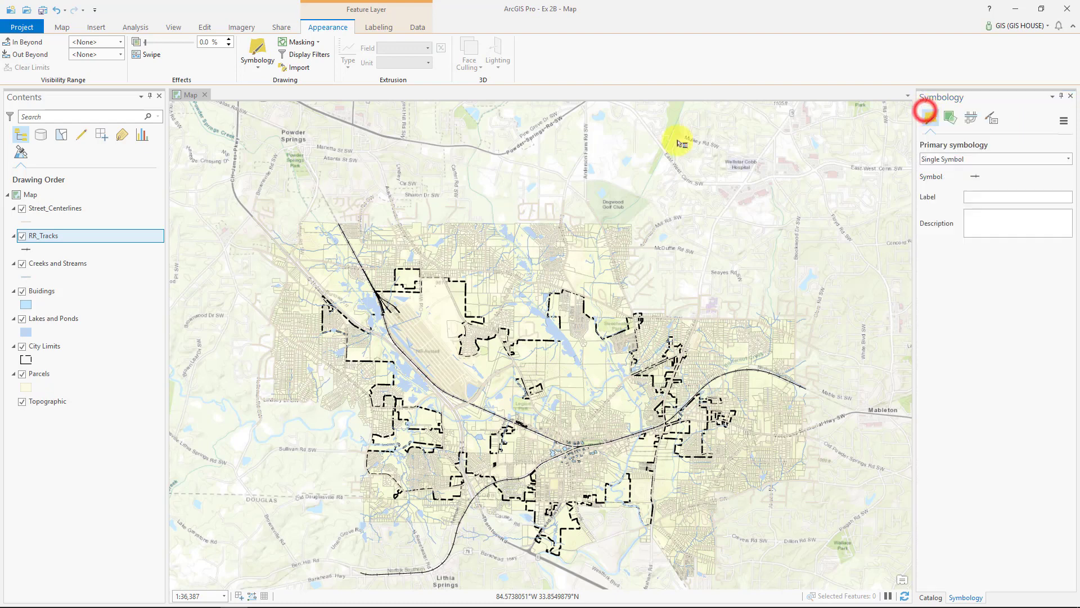
# Rename the RR_Tracks layer to Railroad in its general layer properties
pyautogui.rightClick(41, 243)
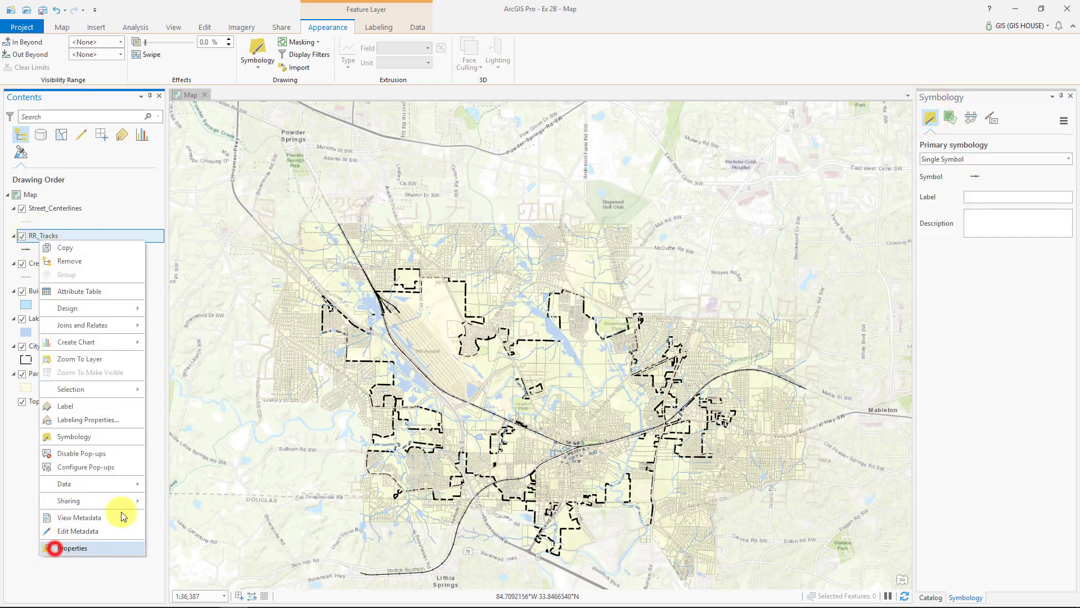
pyautogui.click(55, 548)
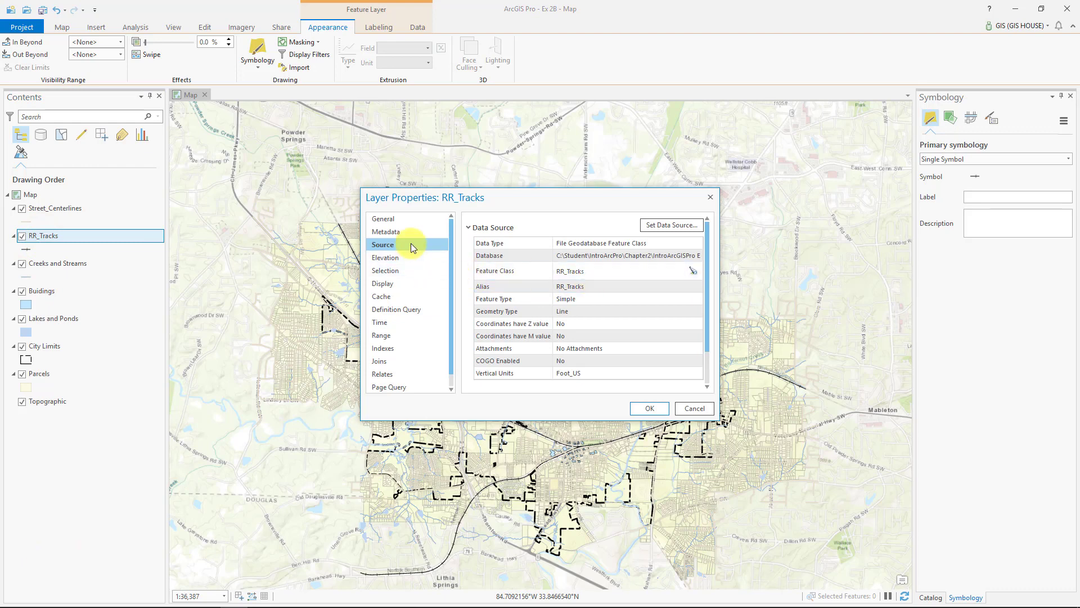
pyautogui.click(390, 219)
pyautogui.moveTo(521, 231); pyautogui.dragTo(432, 227)
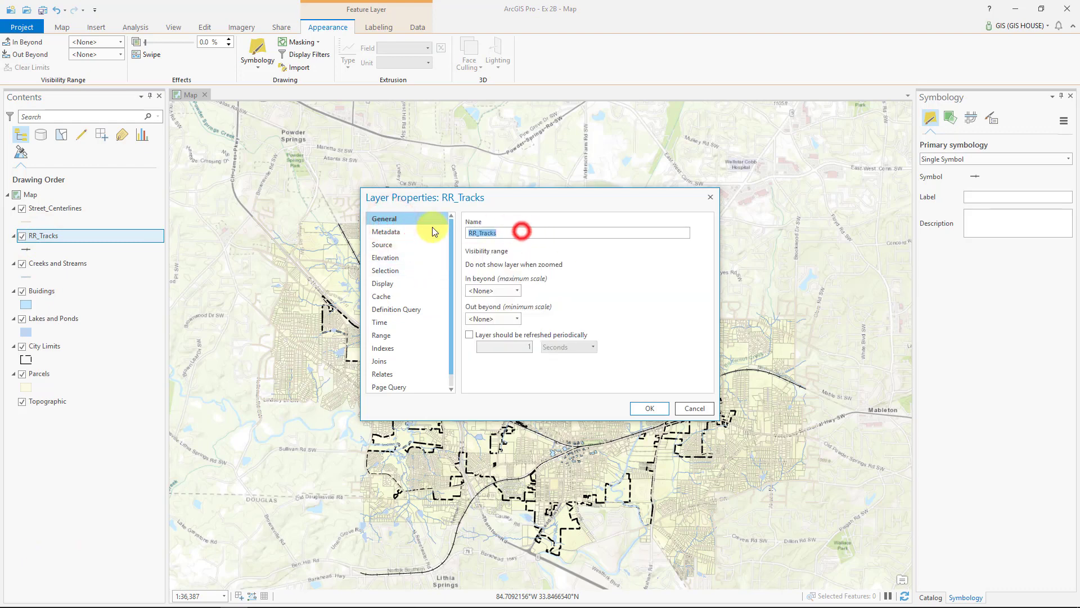
pyautogui.write('Rail')
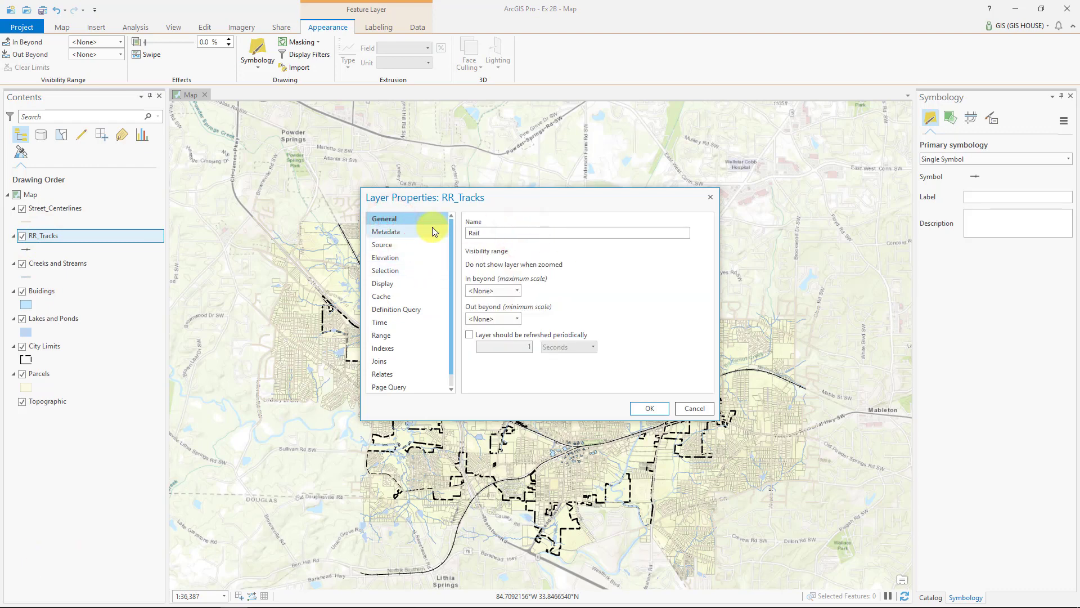
pyautogui.write('road')
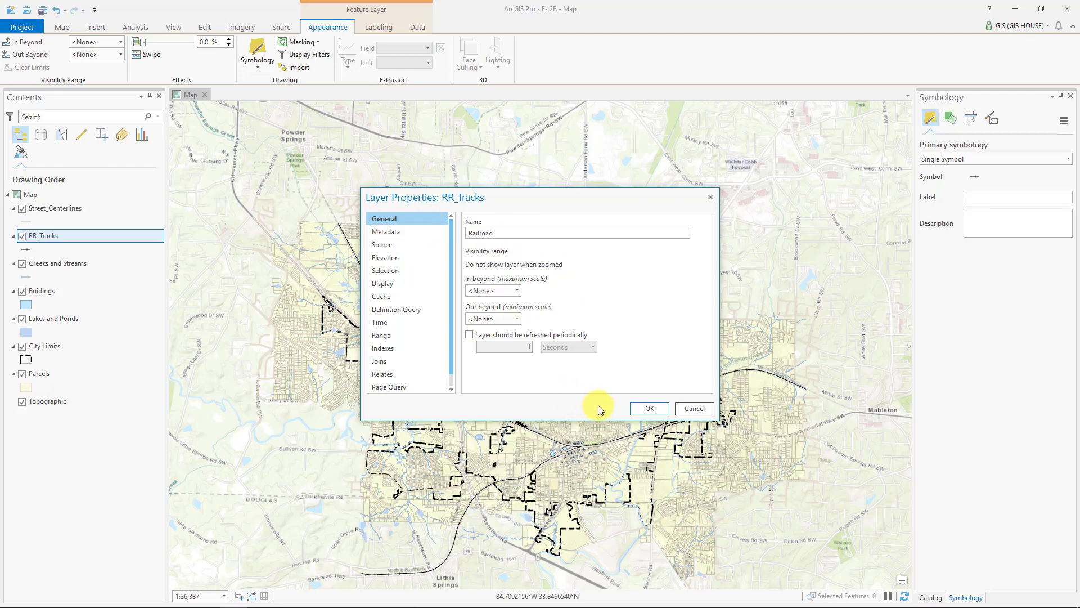
pyautogui.click(640, 409)
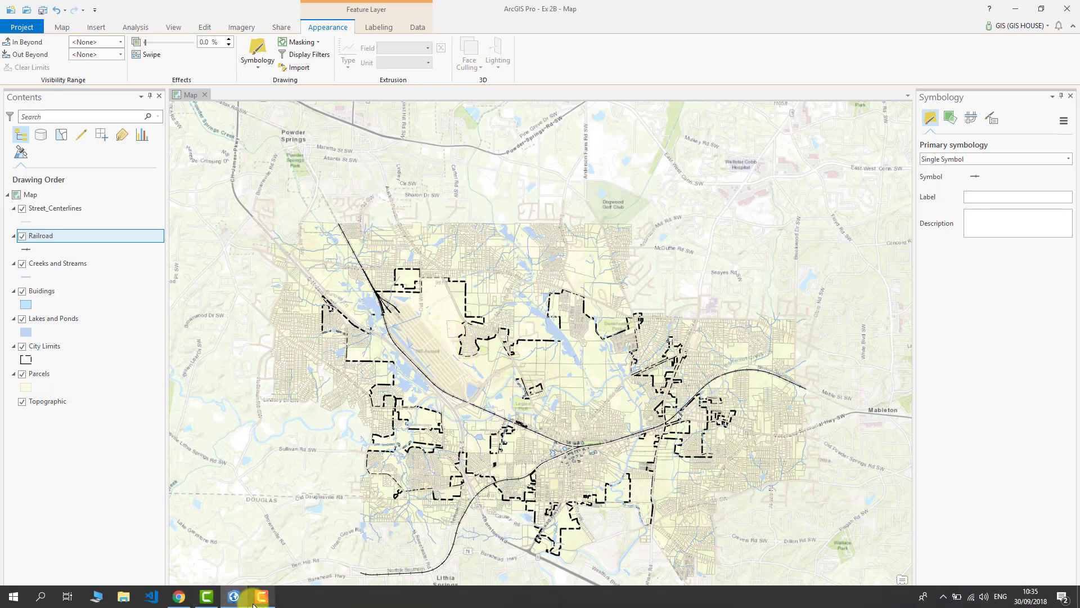
pyautogui.click(219, 601)
pyautogui.click(950, 569)
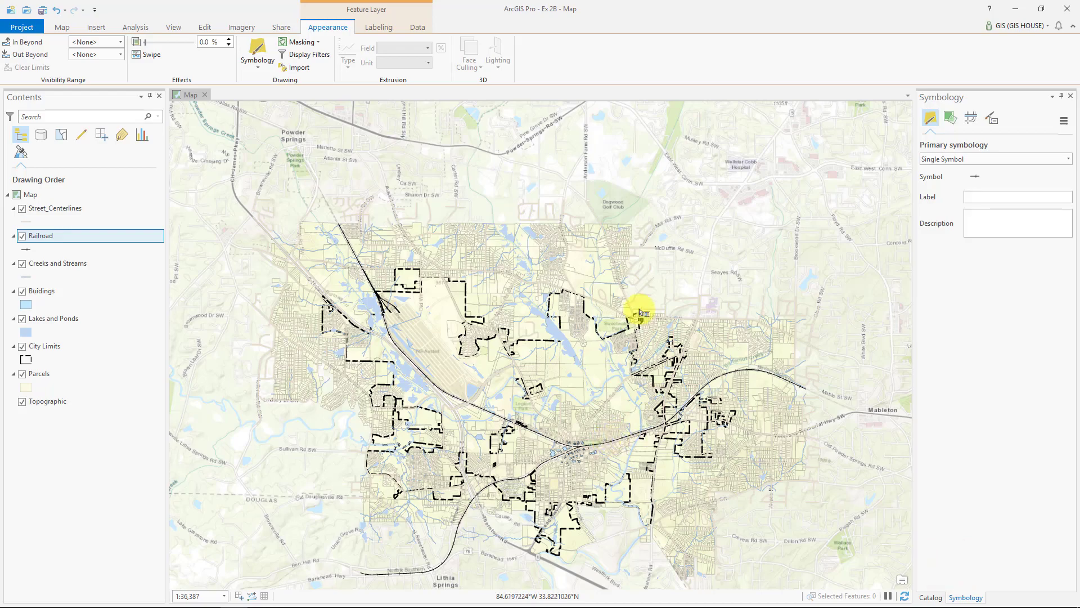
# Save a copy of the project as GISHOUSE 2B in the Chapter2 folder
pyautogui.click(23, 30)
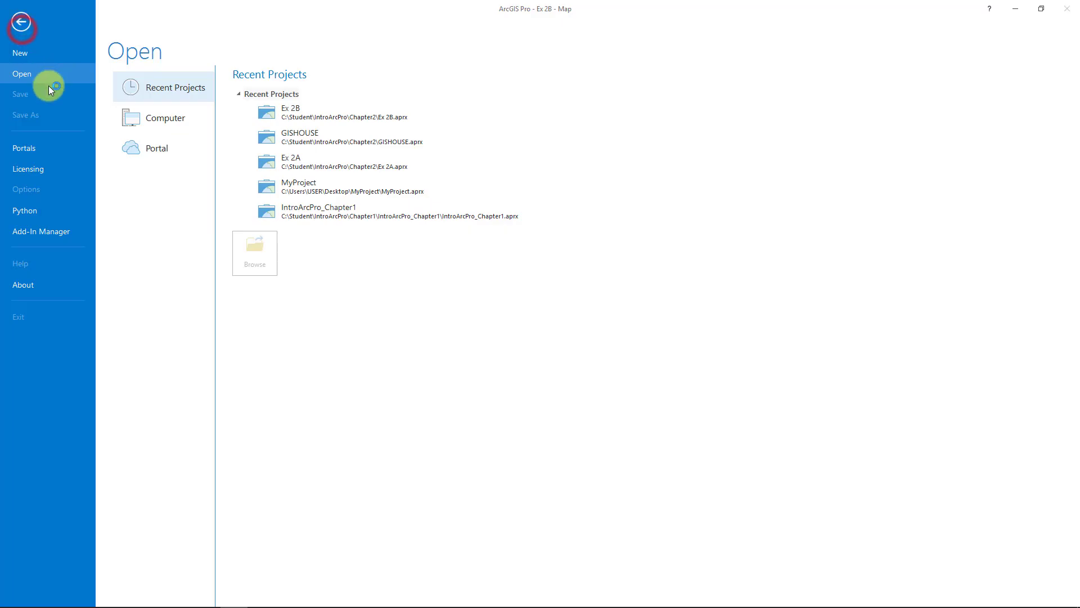
pyautogui.click(38, 116)
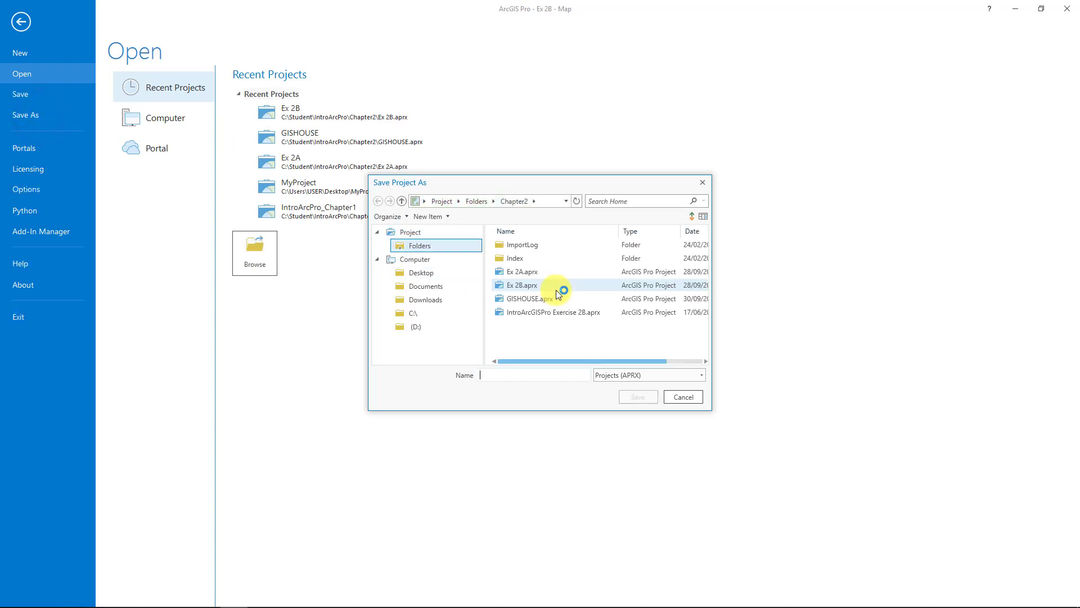
pyautogui.click(518, 377)
pyautogui.write('GISH')
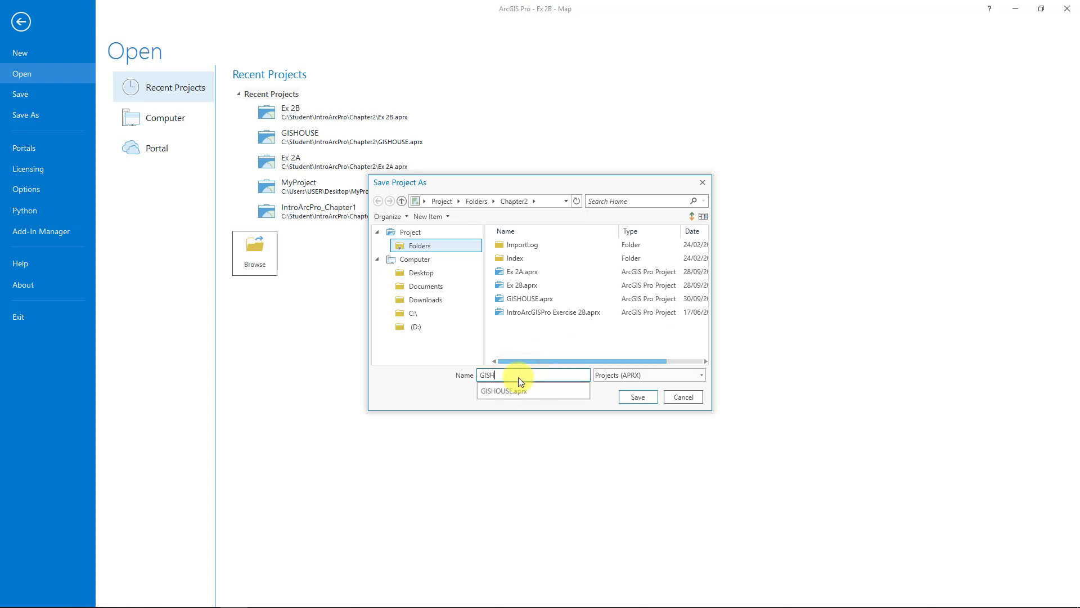
pyautogui.write('OUSE_')
pyautogui.press('BackSpace')
pyautogui.click(646, 396)
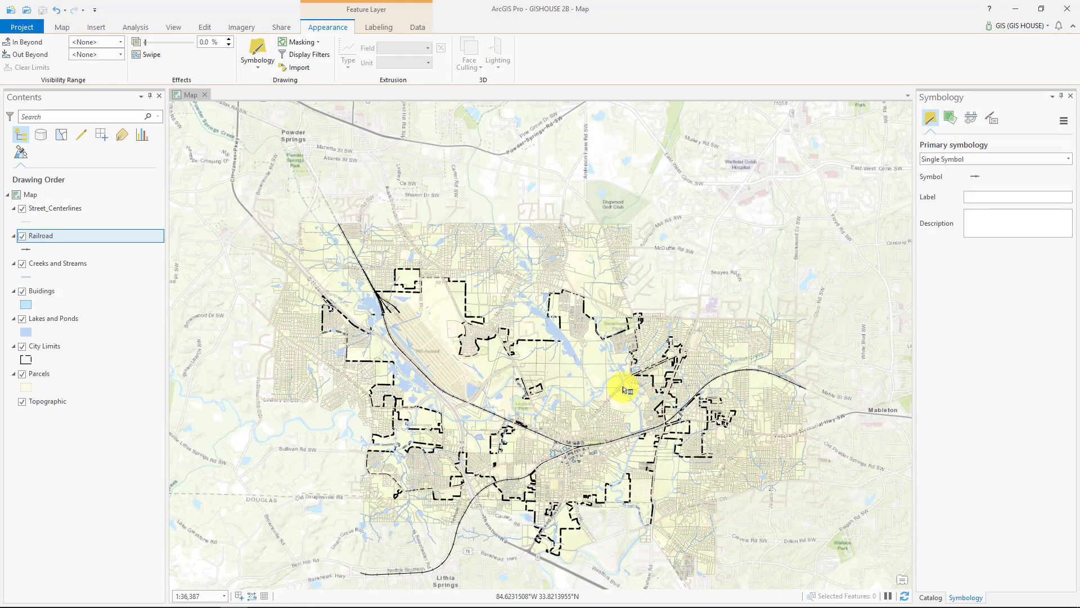
# Rename the Street_Centerlines layer to Street in its general layer properties
pyautogui.rightClick(73, 210)
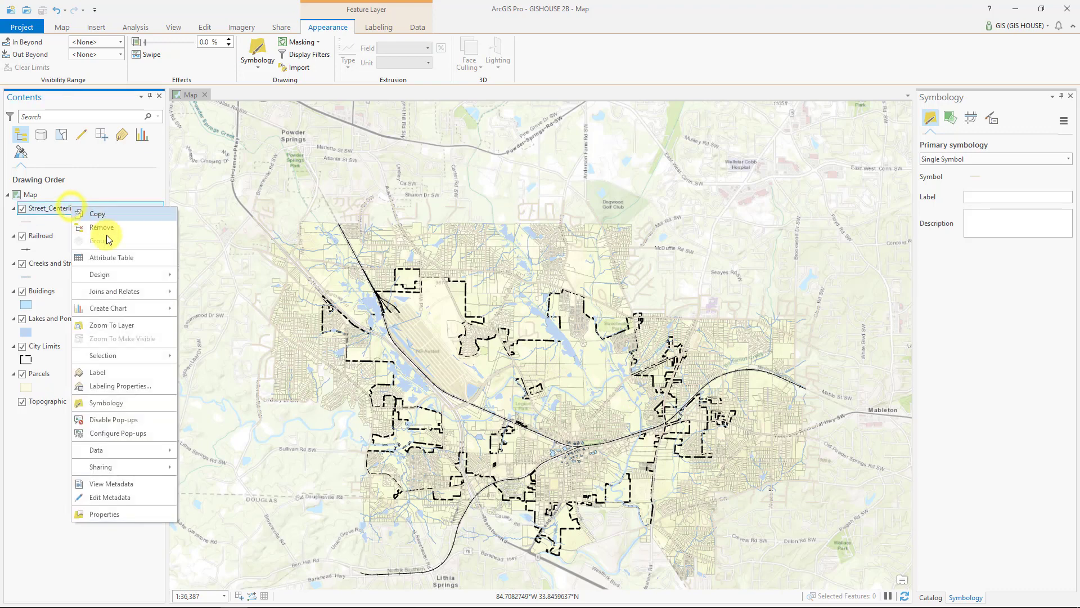
pyautogui.click(107, 514)
pyautogui.click(535, 238)
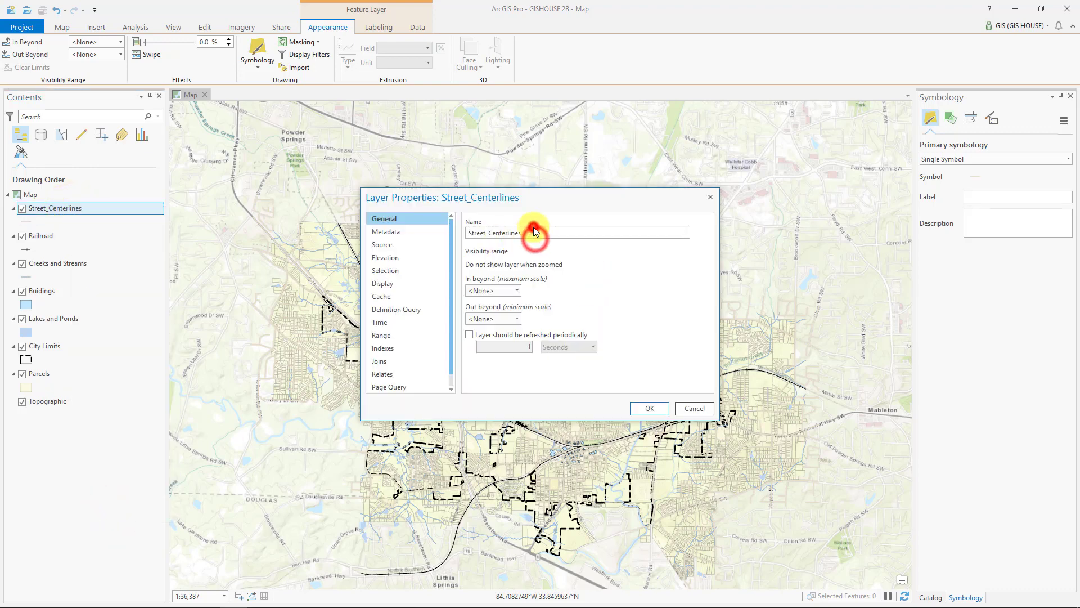
pyautogui.click(541, 233)
pyautogui.press('BackSpace')
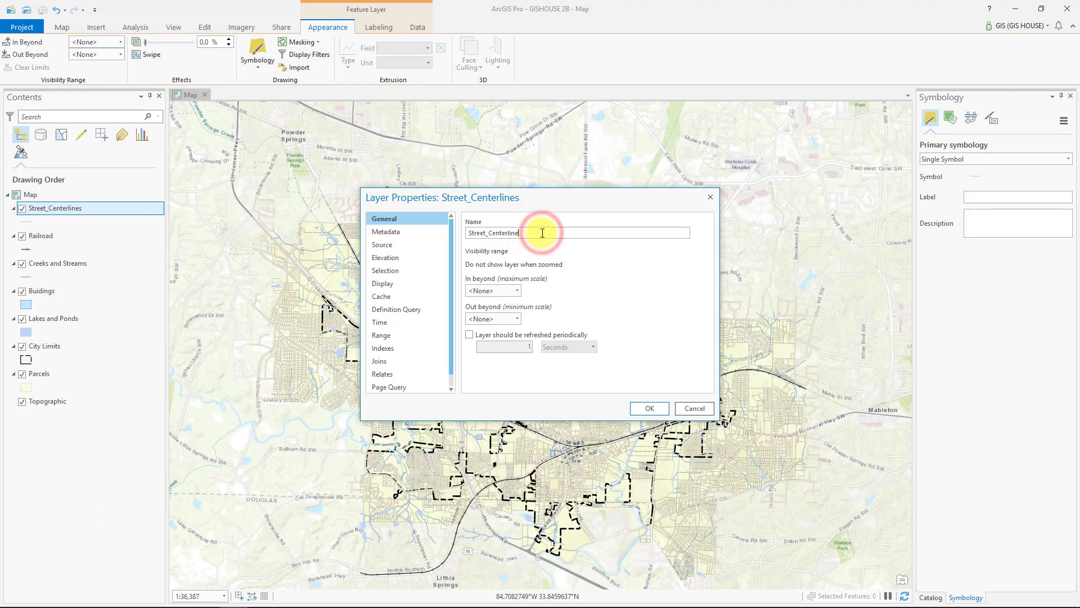
pyautogui.press('BackSpace')
pyautogui.press('BackSpace')
pyautogui.press('BackSpace')
pyautogui.press('BackSpace')
pyautogui.press('BackSpace')
pyautogui.press('BackSpace')
pyautogui.press('BackSpace')
pyautogui.press('BackSpace')
pyautogui.press('BackSpace')
pyautogui.press('BackSpace')
pyautogui.press('BackSpace')
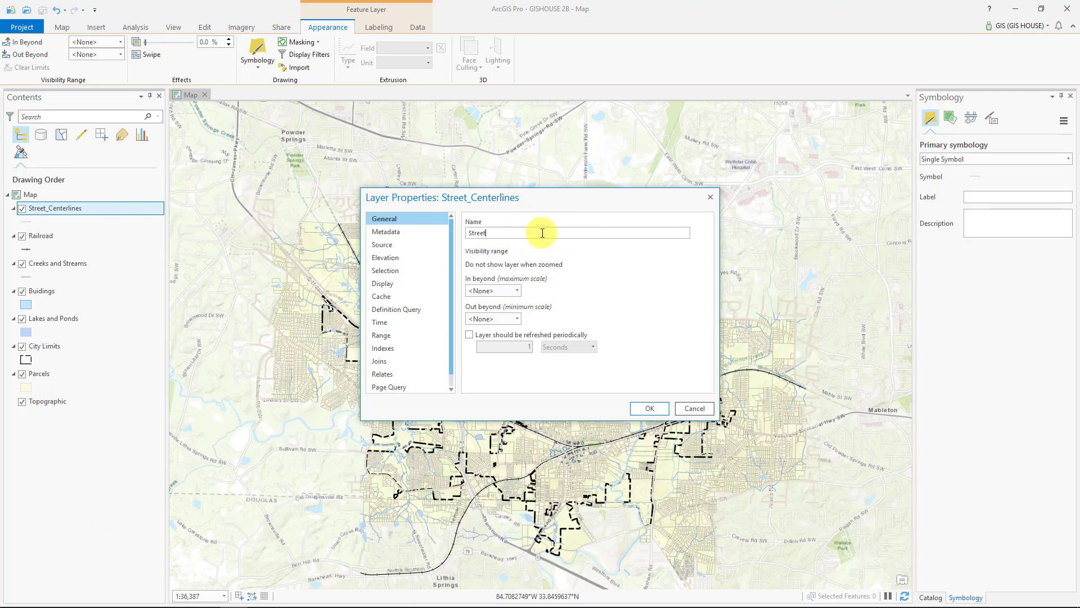
pyautogui.click(634, 410)
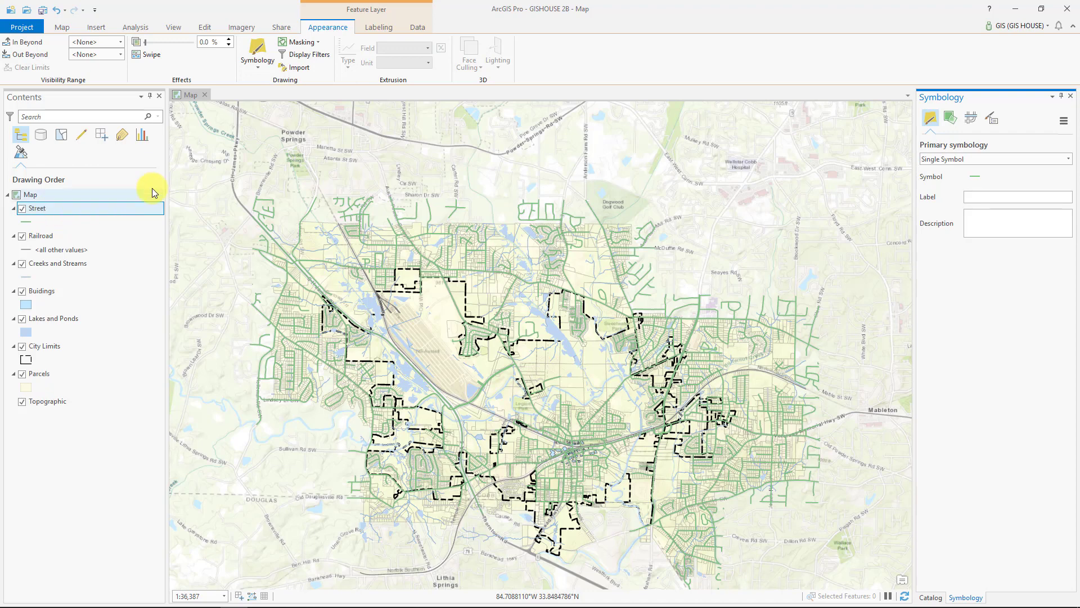
# Symbolize the Street layer by unique values, using only the RD_Class field
pyautogui.click(256, 72)
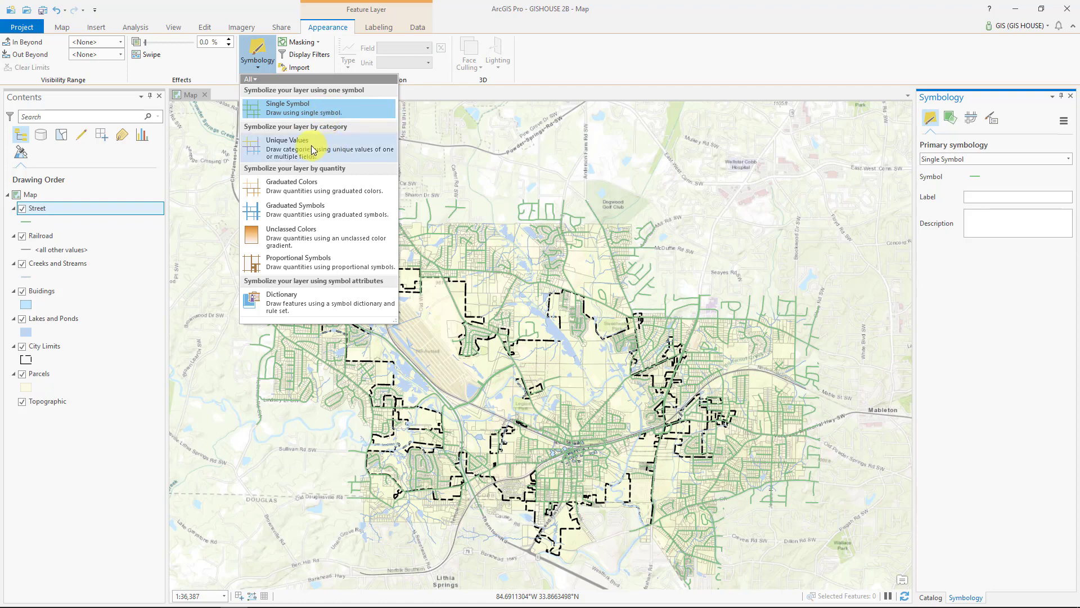
pyautogui.click(331, 151)
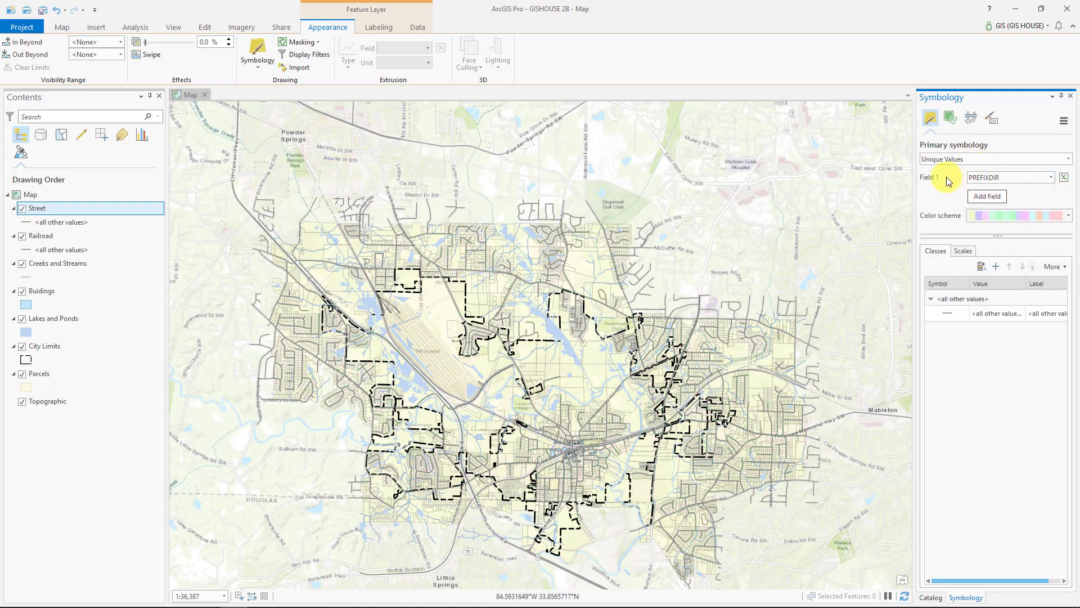
pyautogui.click(1052, 178)
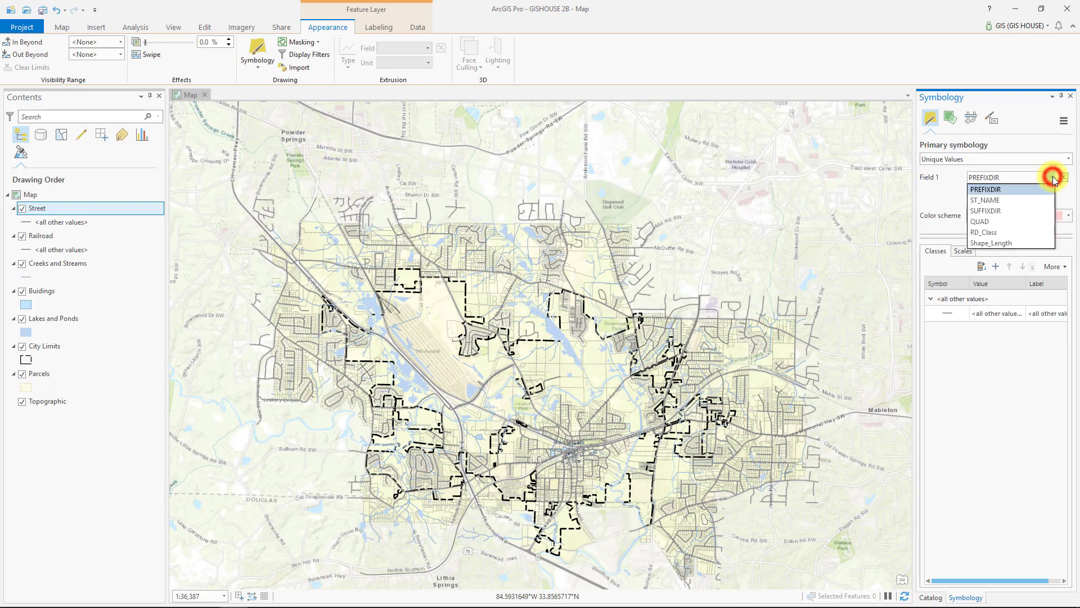
pyautogui.click(1001, 233)
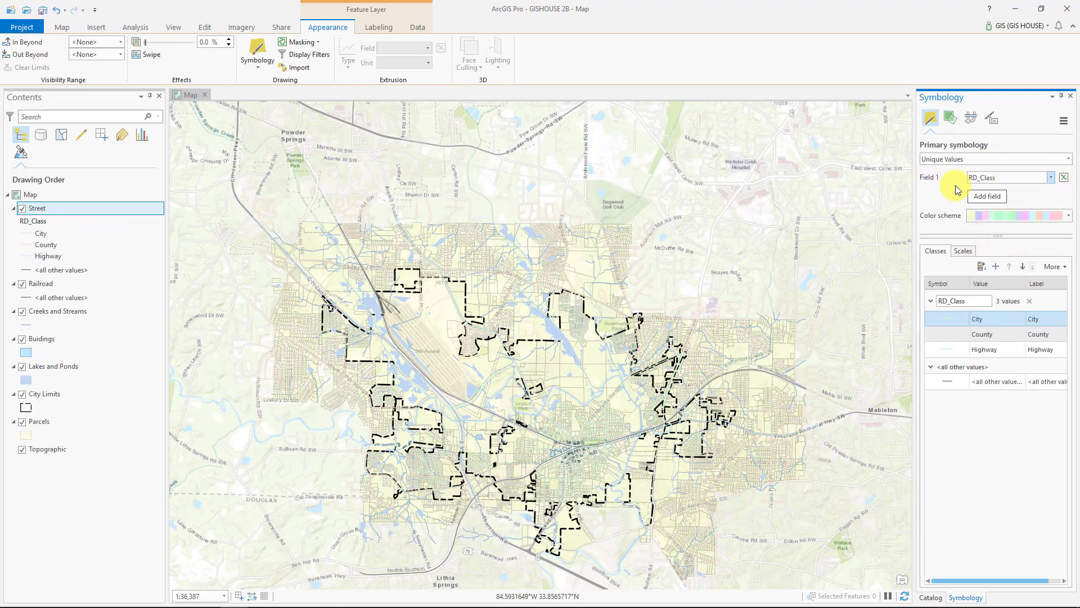
pyautogui.click(1003, 196)
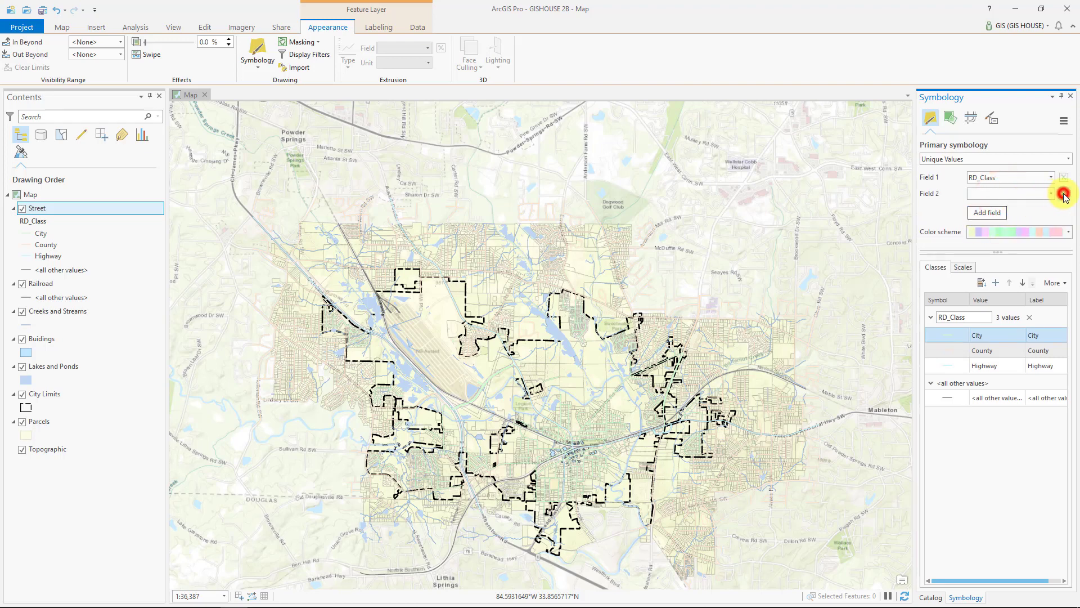
pyautogui.click(1062, 194)
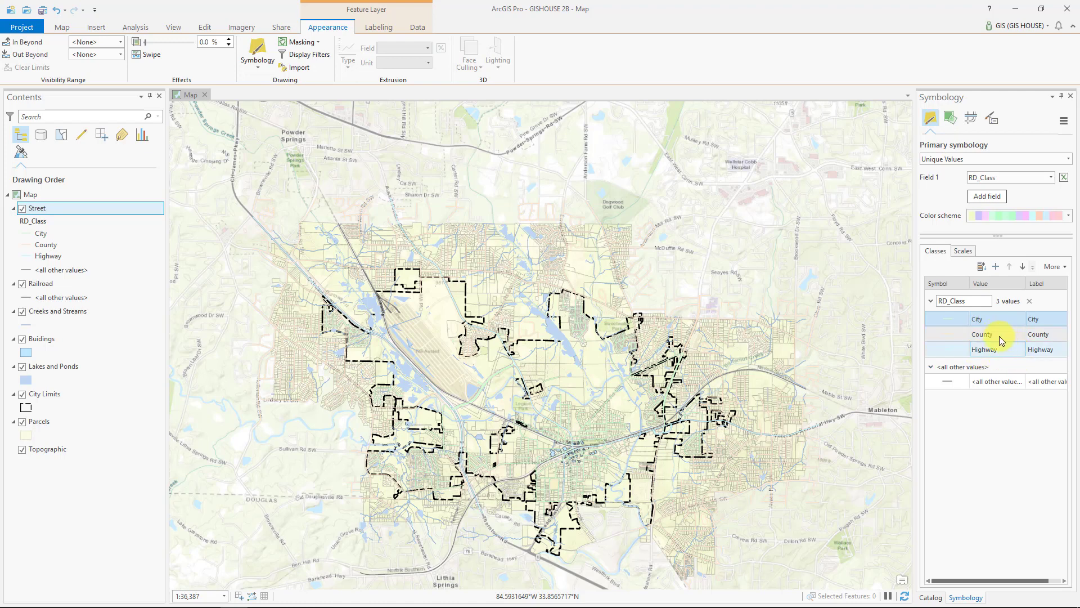
# Browse the City class's line symbol gallery and search it for City road, ending at the primary symbology
pyautogui.click(950, 319)
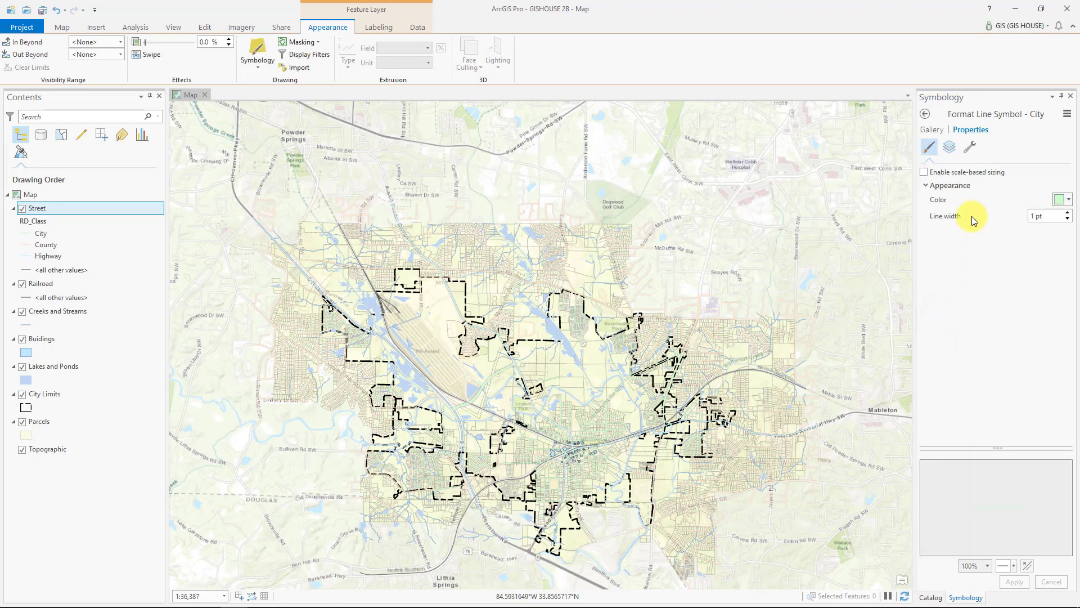
pyautogui.click(934, 130)
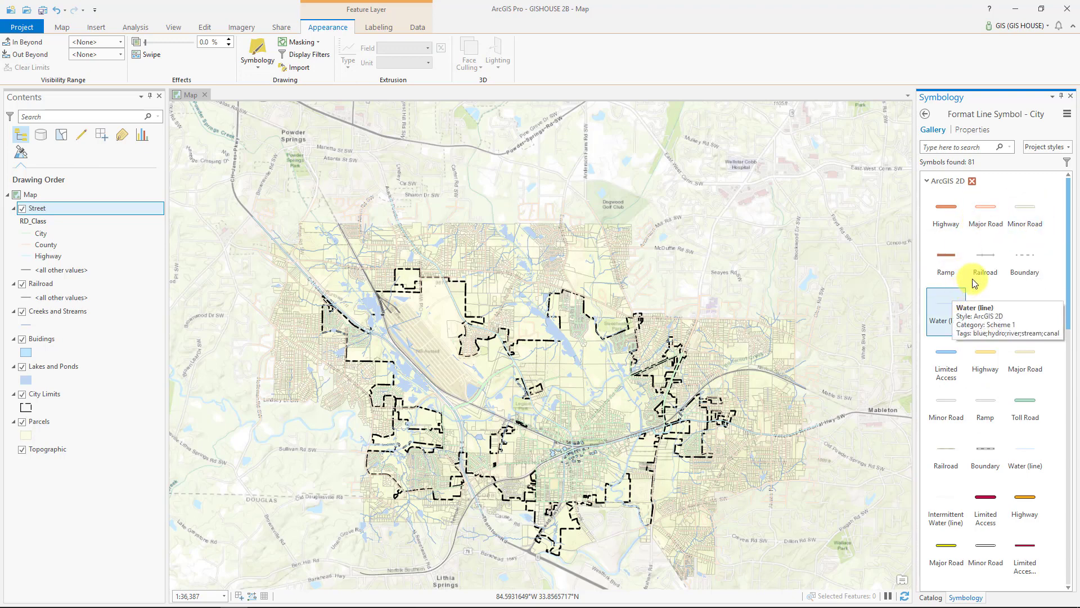
pyautogui.click(923, 116)
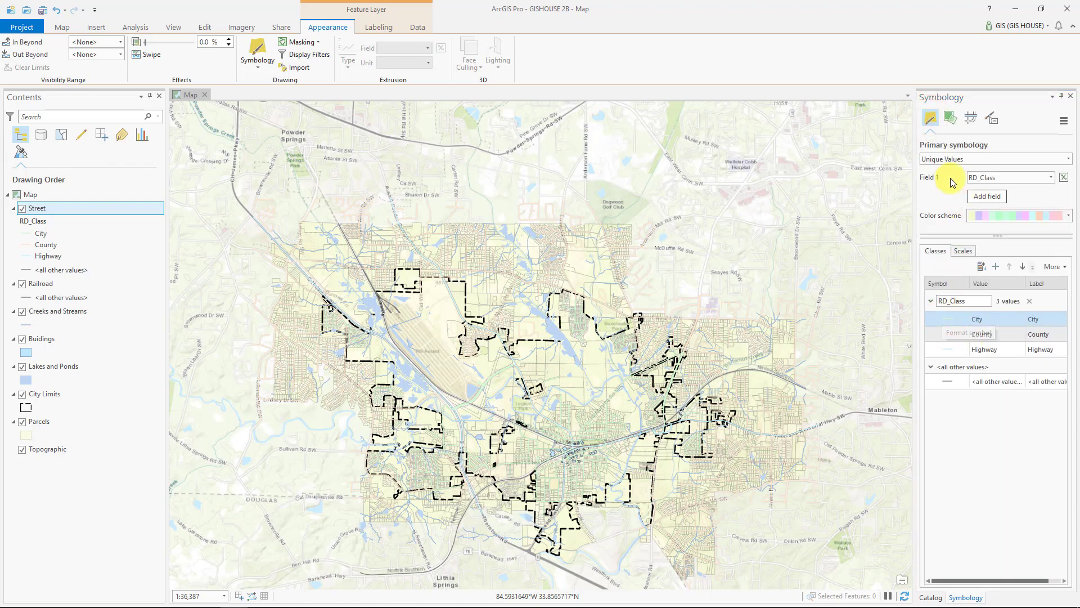
pyautogui.click(950, 325)
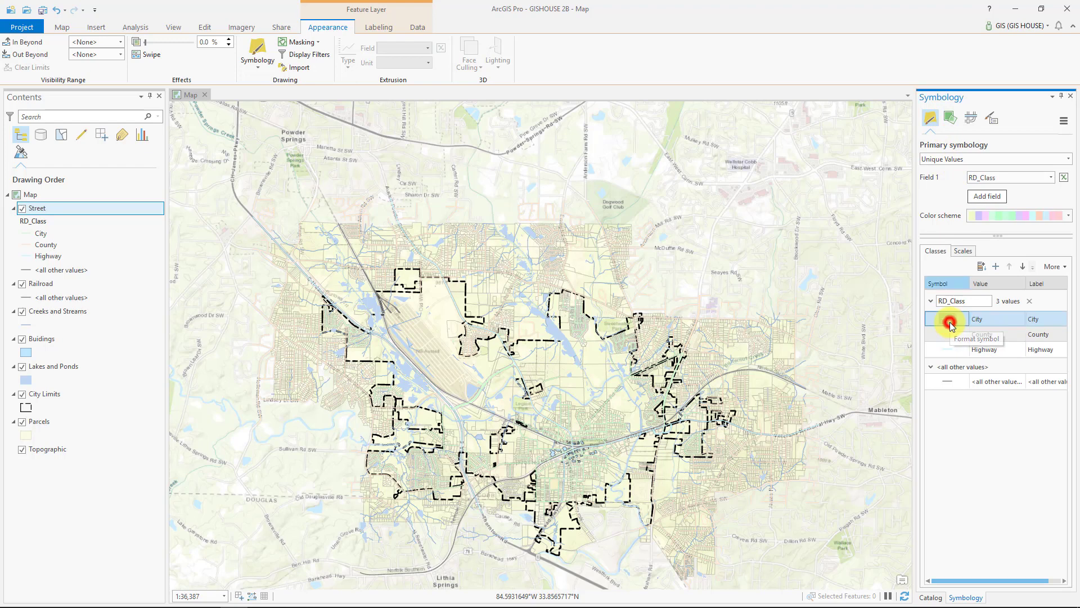
pyautogui.click(975, 149)
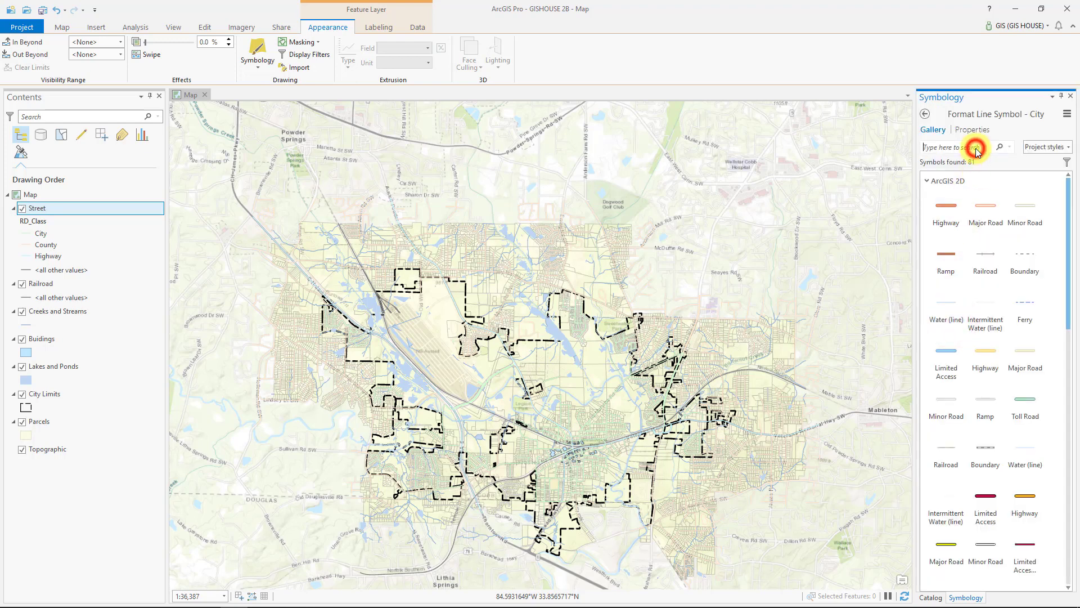
pyautogui.write('City road')
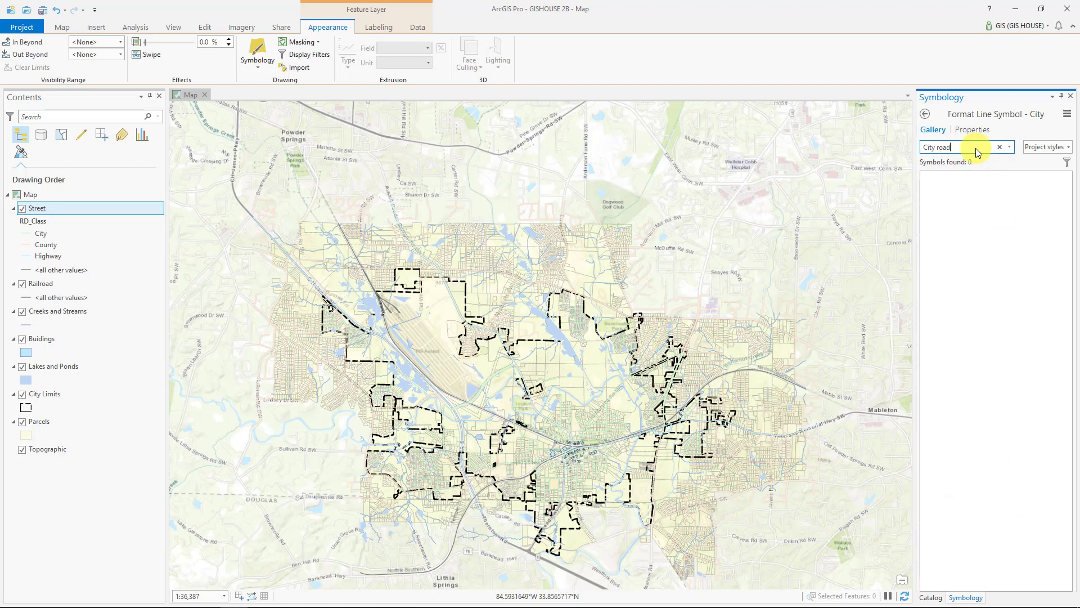
pyautogui.press('BackSpace')
pyautogui.press('BackSpace')
pyautogui.press('BackSpace')
pyautogui.press('BackSpace')
pyautogui.press('BackSpace')
pyautogui.click(925, 113)
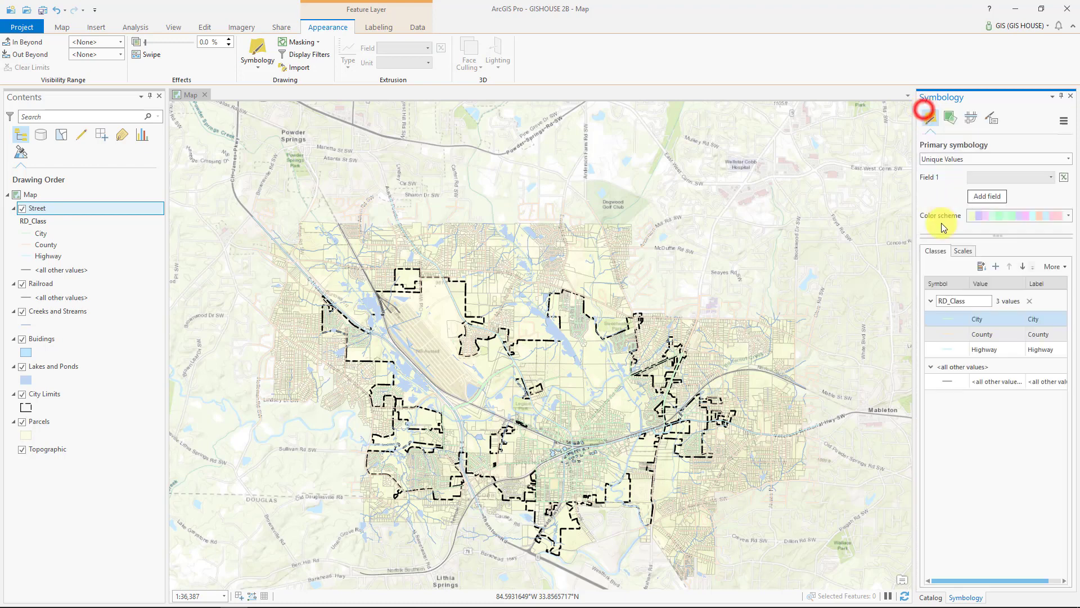
# Apply the ArcGIS 2D Scheme 1 Minor Road symbol to the City class and open its symbol properties
pyautogui.click(946, 317)
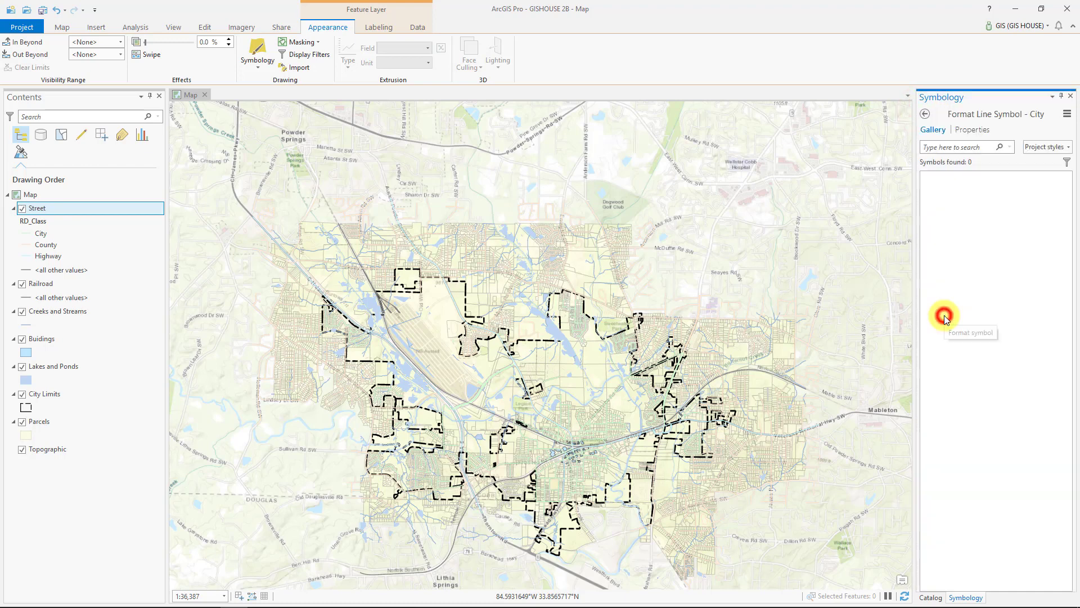
pyautogui.click(993, 216)
pyautogui.click(1027, 214)
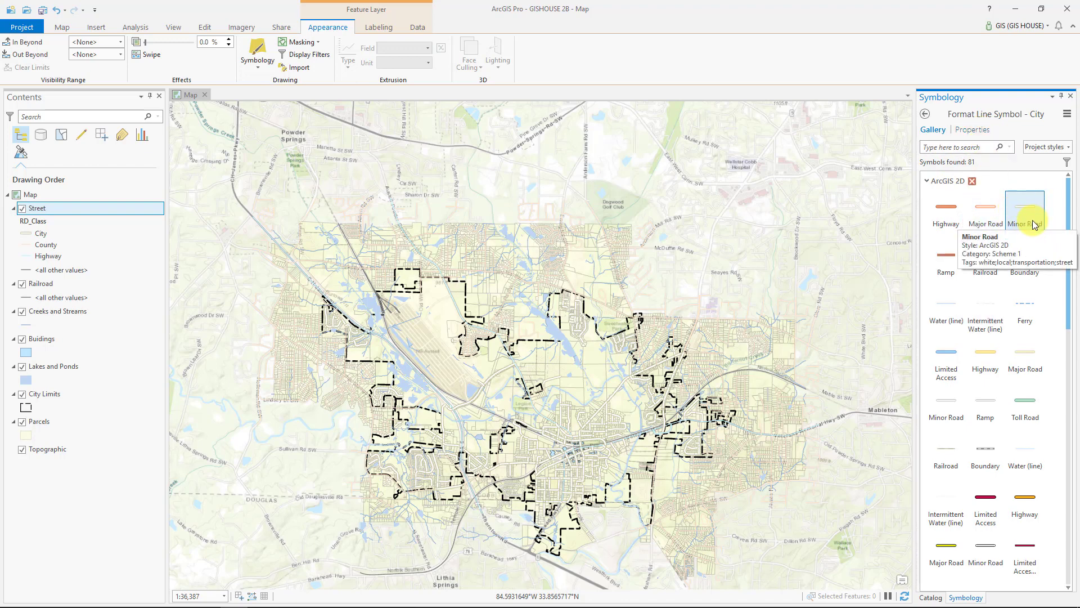
pyautogui.click(970, 130)
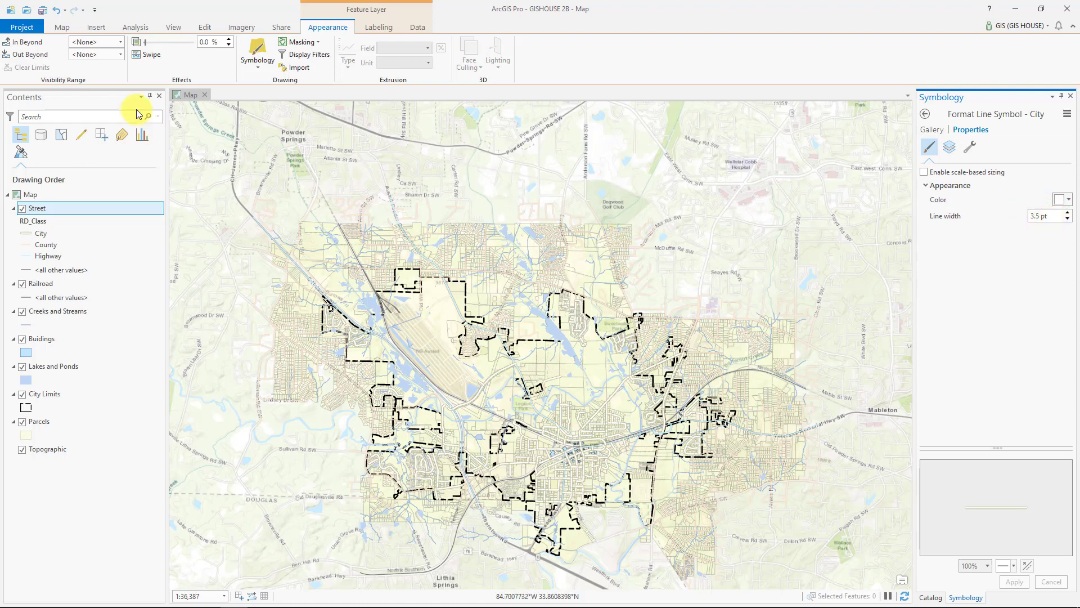
# Set the project's default 2D symbol display unit to Centimeter and return to the map
pyautogui.click(22, 27)
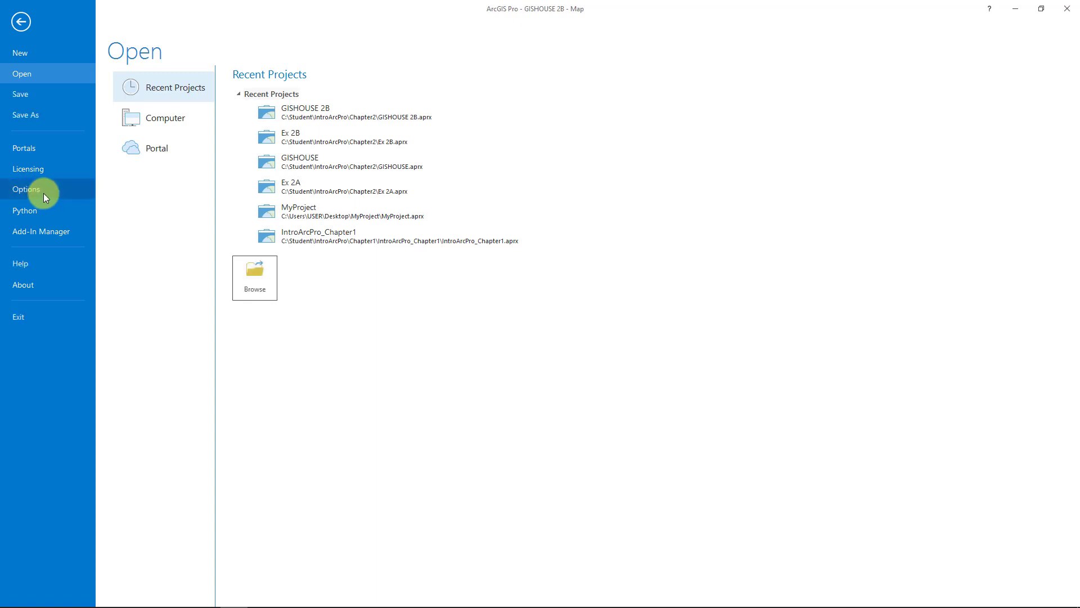
pyautogui.click(43, 193)
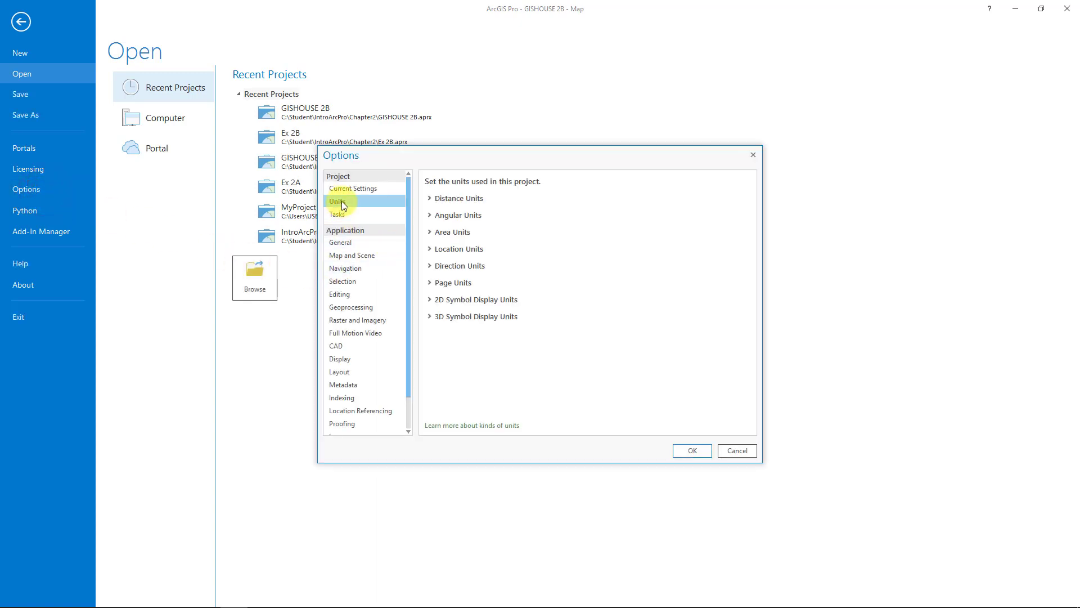
pyautogui.click(341, 203)
pyautogui.click(431, 301)
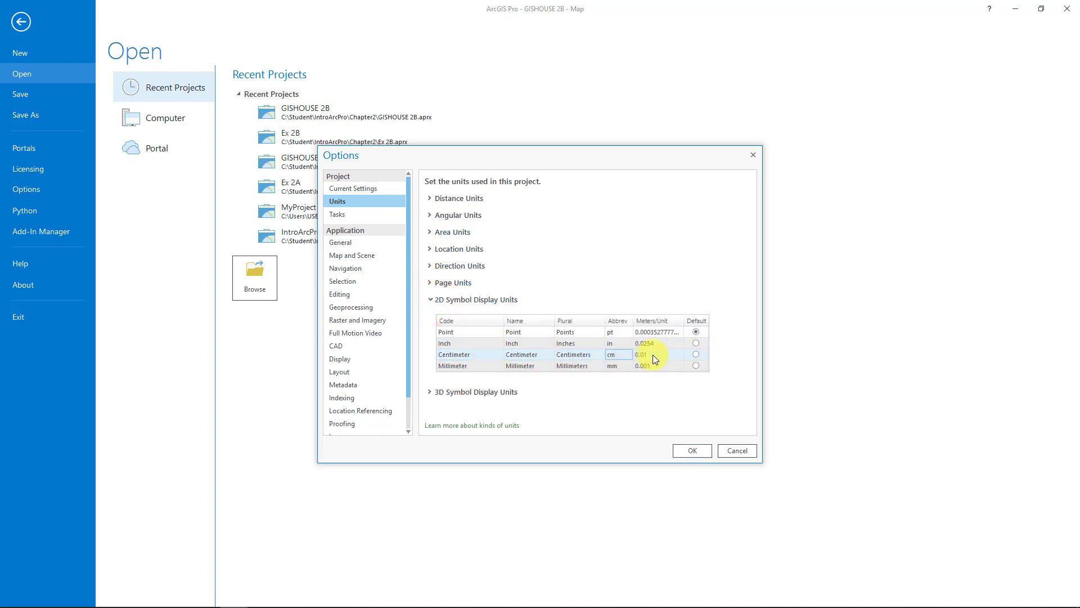
pyautogui.click(698, 354)
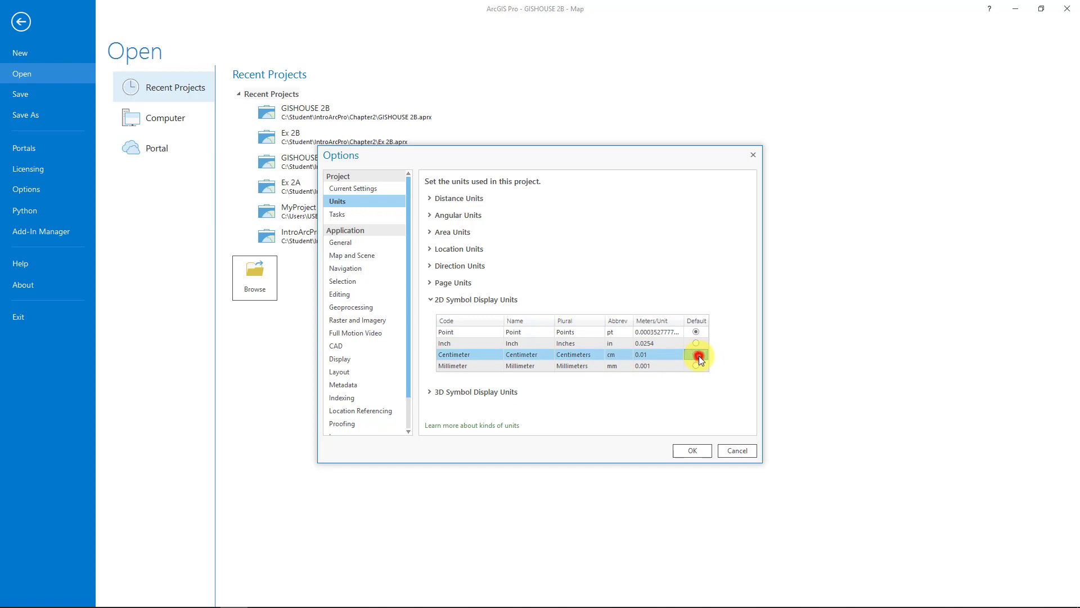
pyautogui.click(693, 450)
pyautogui.click(19, 24)
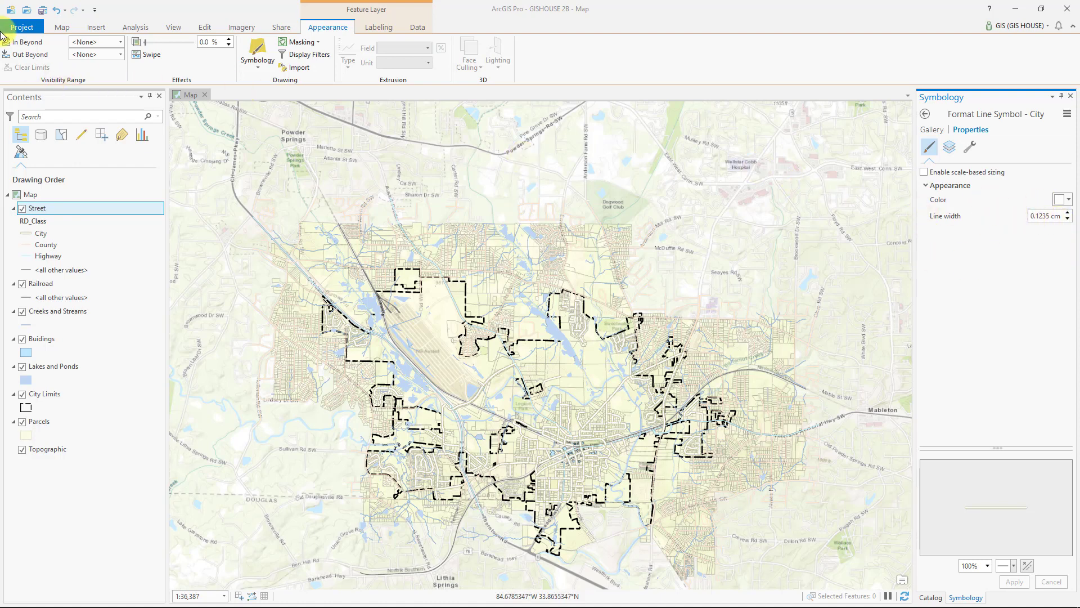
# Set the project's default 2D symbol display unit back to Point and return to the map
pyautogui.click(22, 27)
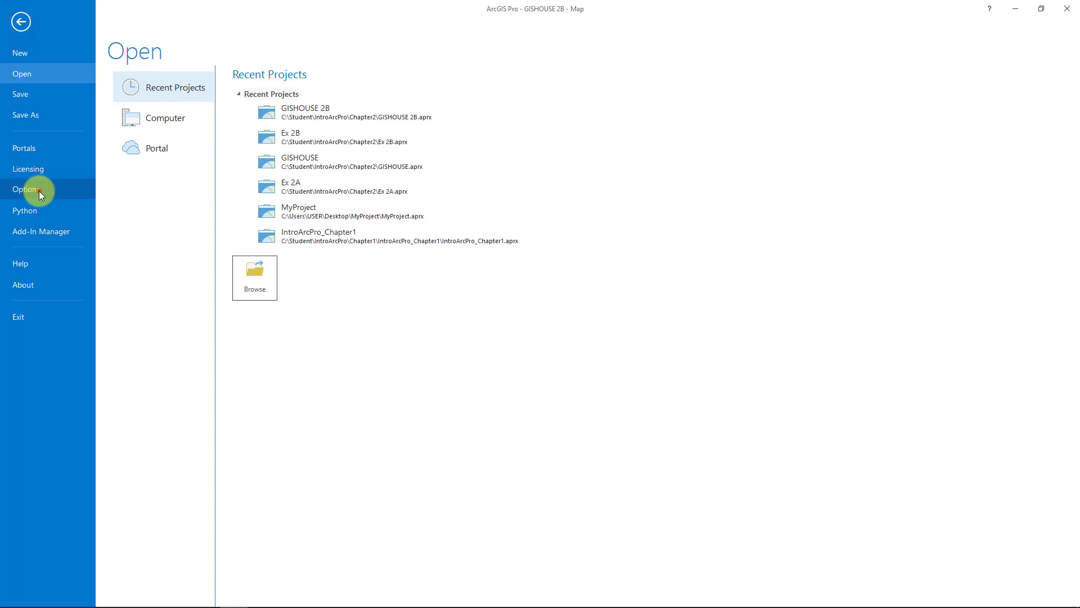
pyautogui.click(38, 191)
pyautogui.click(362, 202)
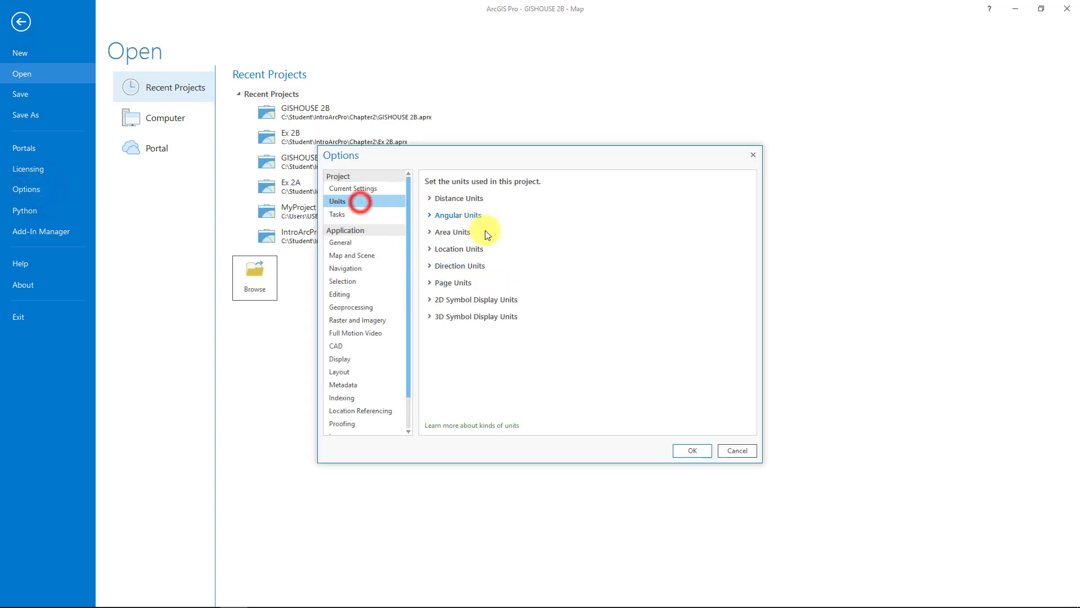
pyautogui.click(458, 300)
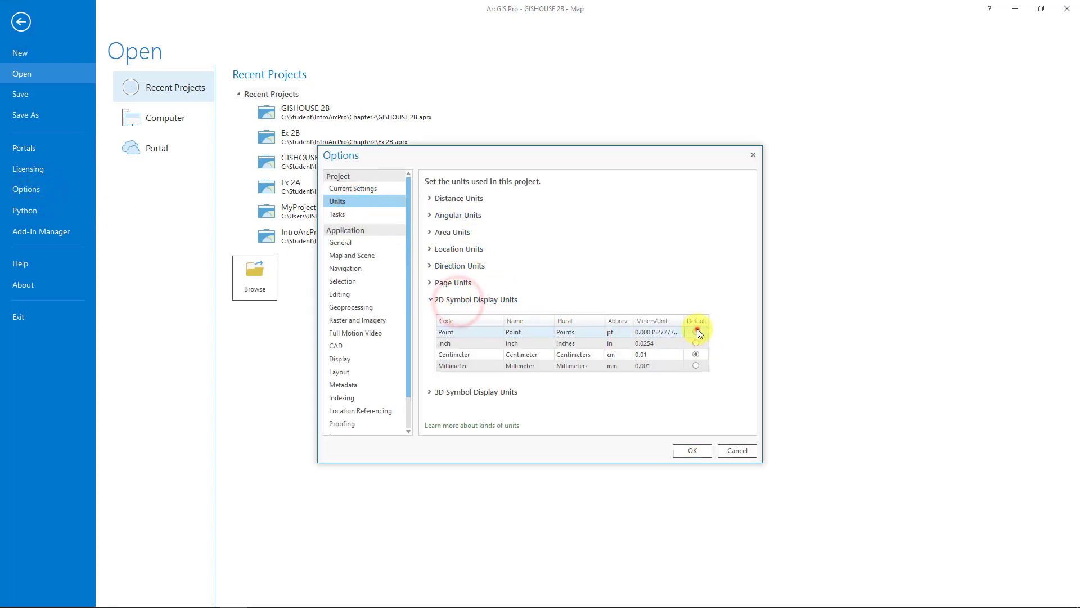
pyautogui.click(697, 332)
pyautogui.click(703, 453)
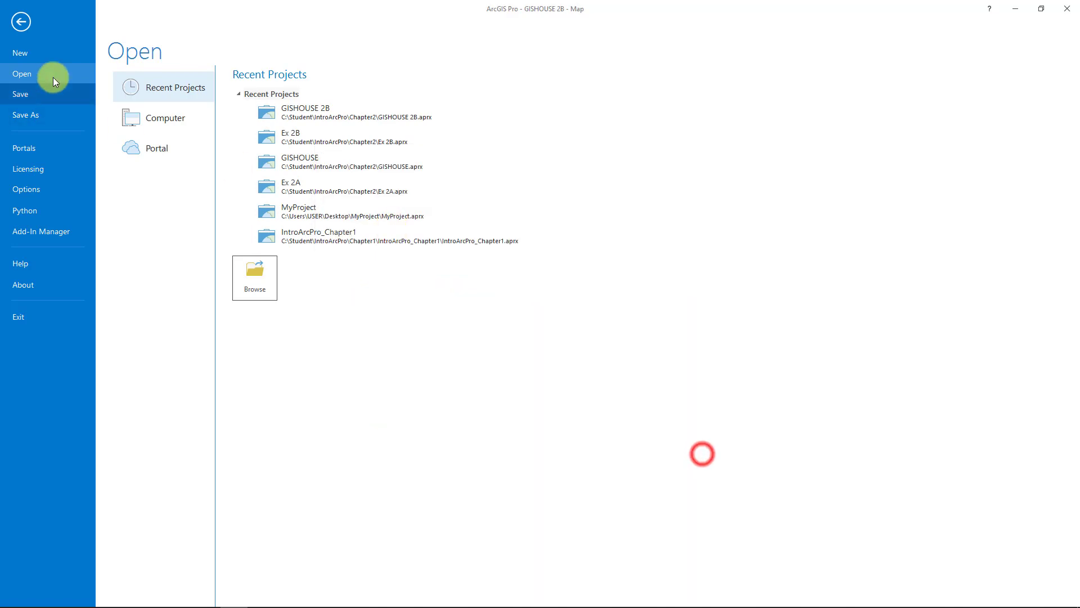
pyautogui.click(27, 23)
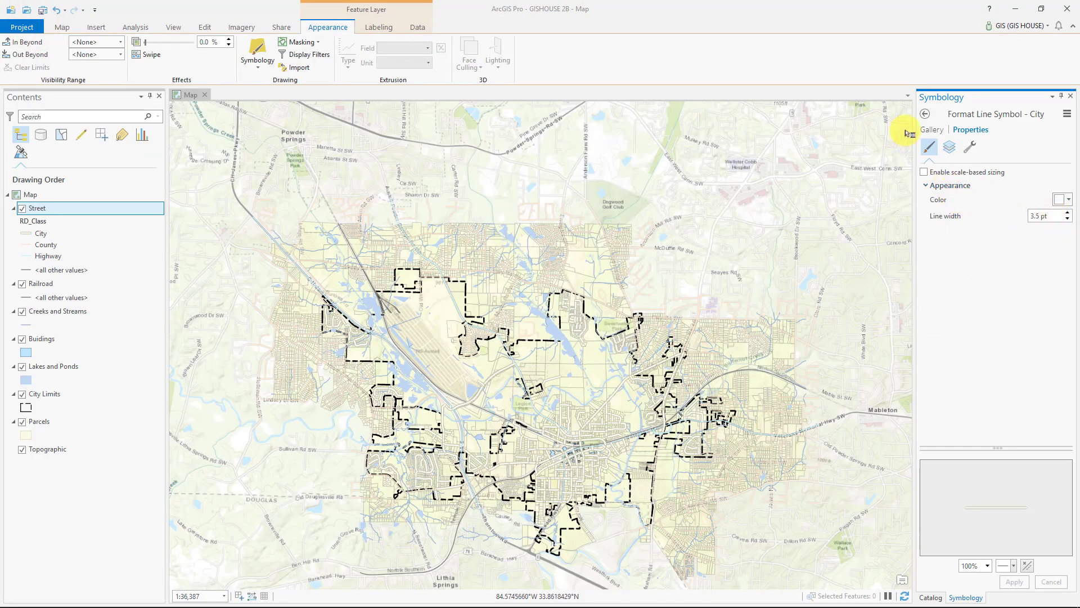
# Apply the first ArcGIS 2D Major Road symbol in the gallery to the County class of the Street layer
pyautogui.click(933, 130)
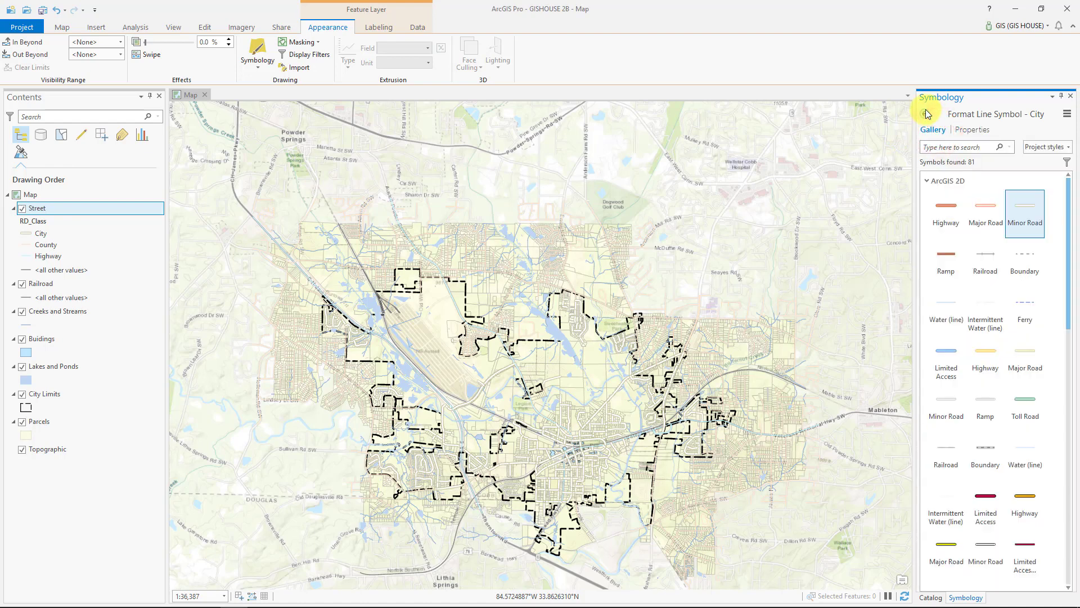
pyautogui.click(926, 115)
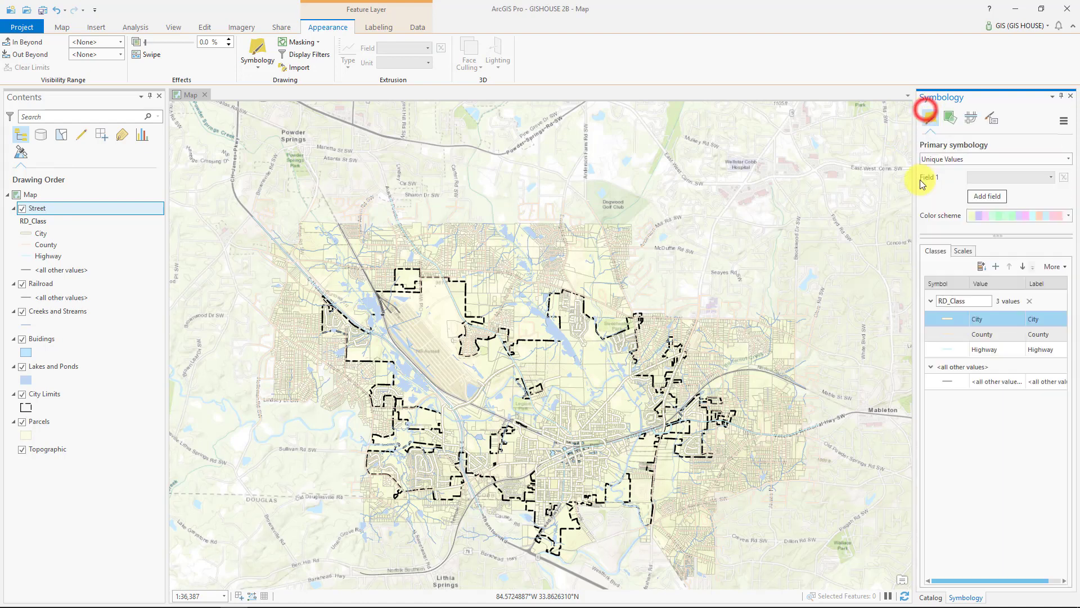
pyautogui.click(947, 336)
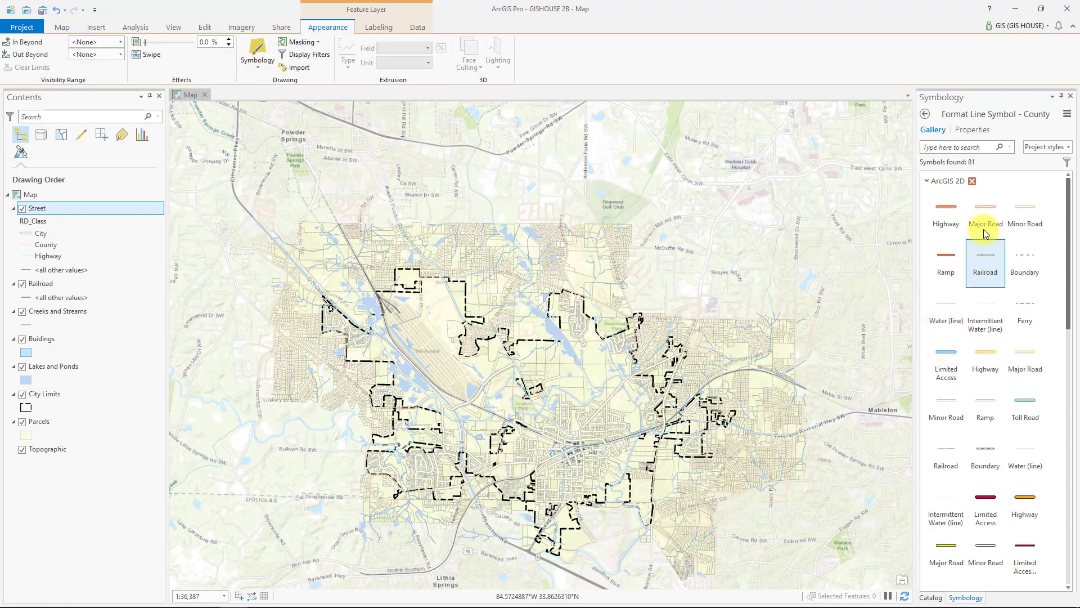
pyautogui.click(990, 208)
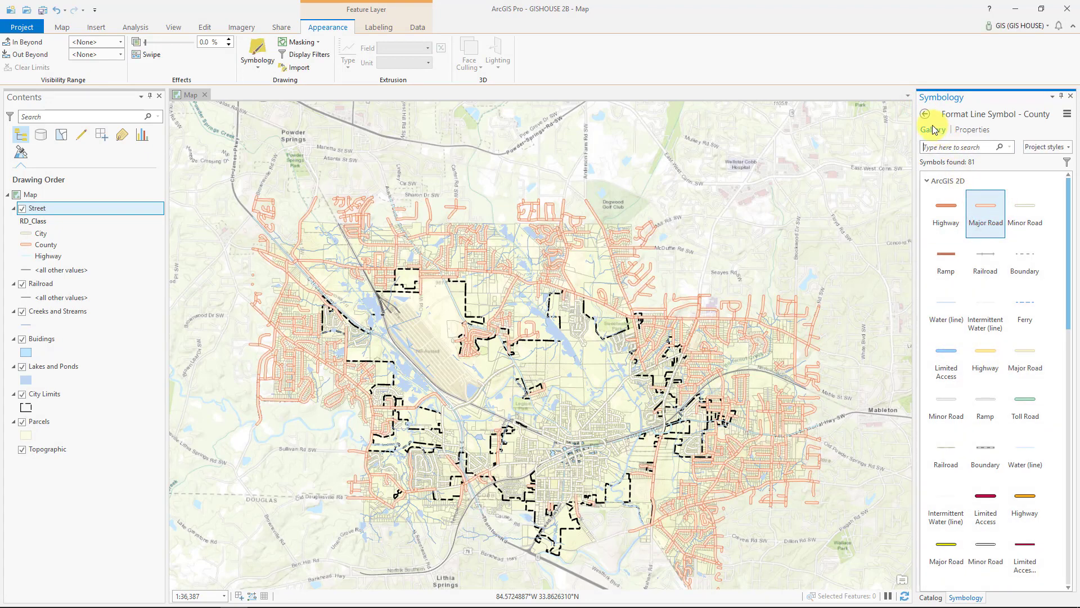
# Apply the ArcGIS 2D Highway symbol to the Highway class of the Street layer
pyautogui.click(926, 114)
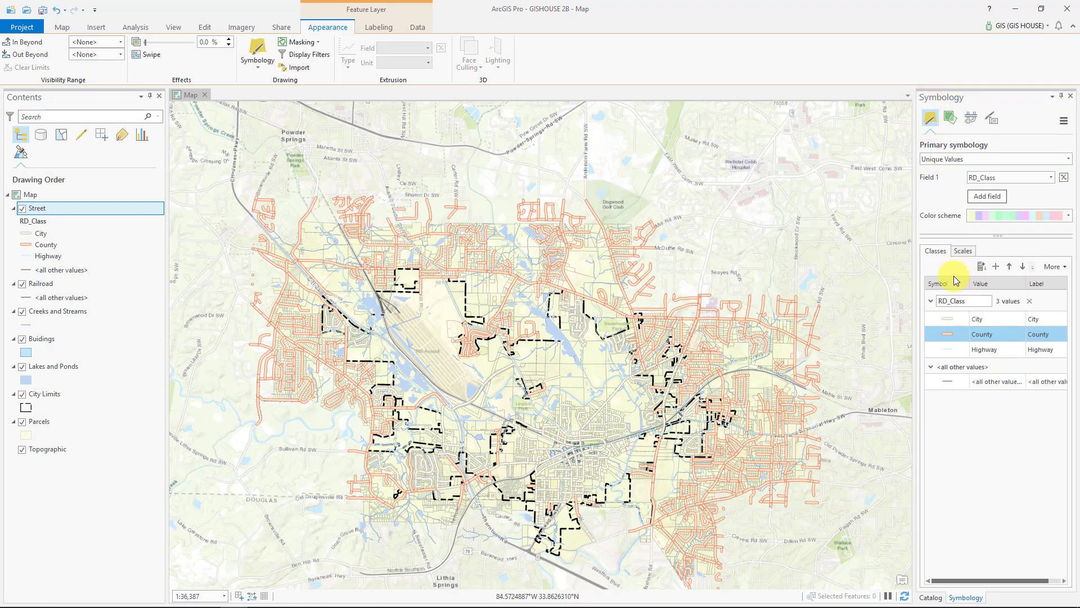
pyautogui.click(957, 334)
pyautogui.click(949, 349)
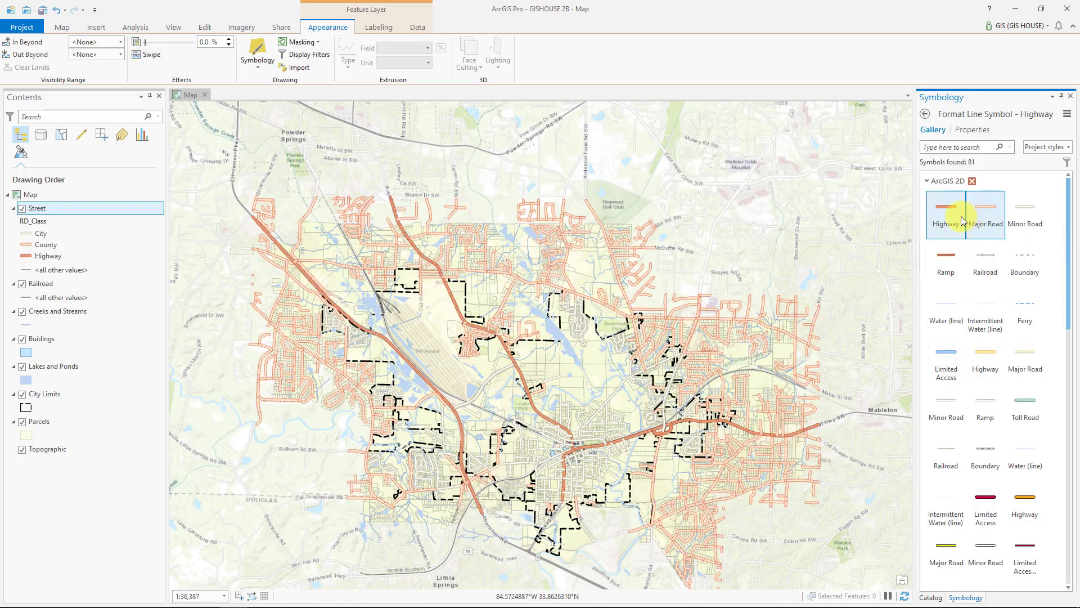
# Change the Highway class symbol's color to bright orange-red, apply the formatting and save the project
pyautogui.click(971, 130)
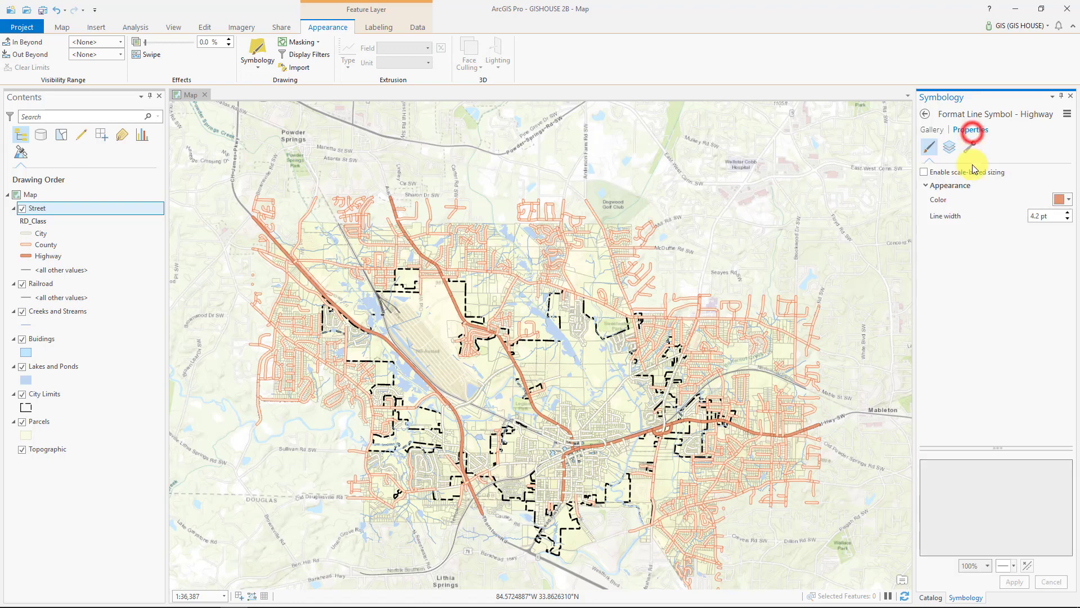
pyautogui.click(1070, 201)
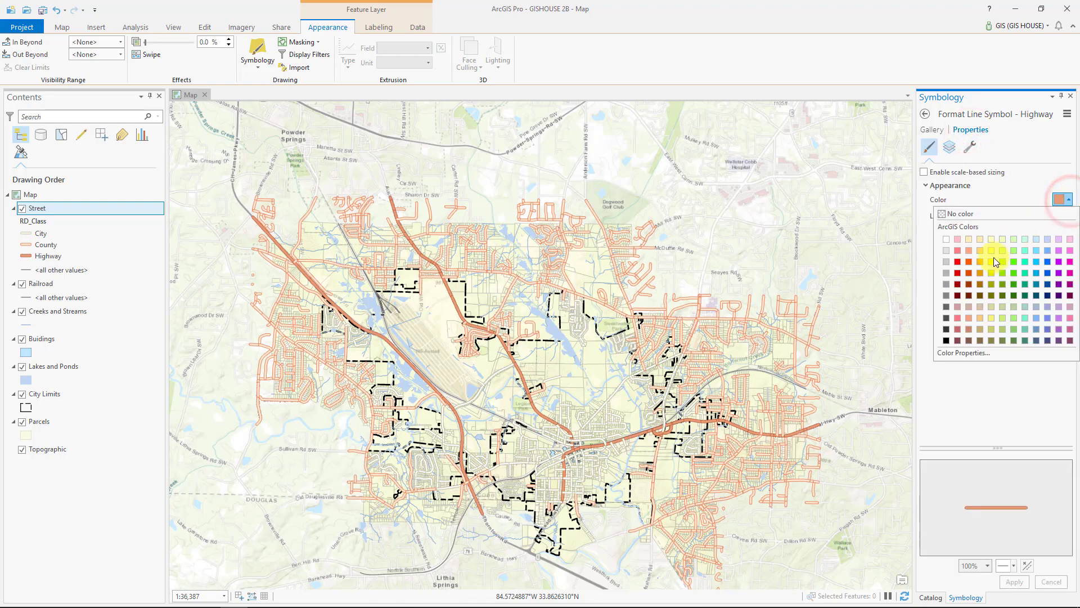
pyautogui.click(969, 261)
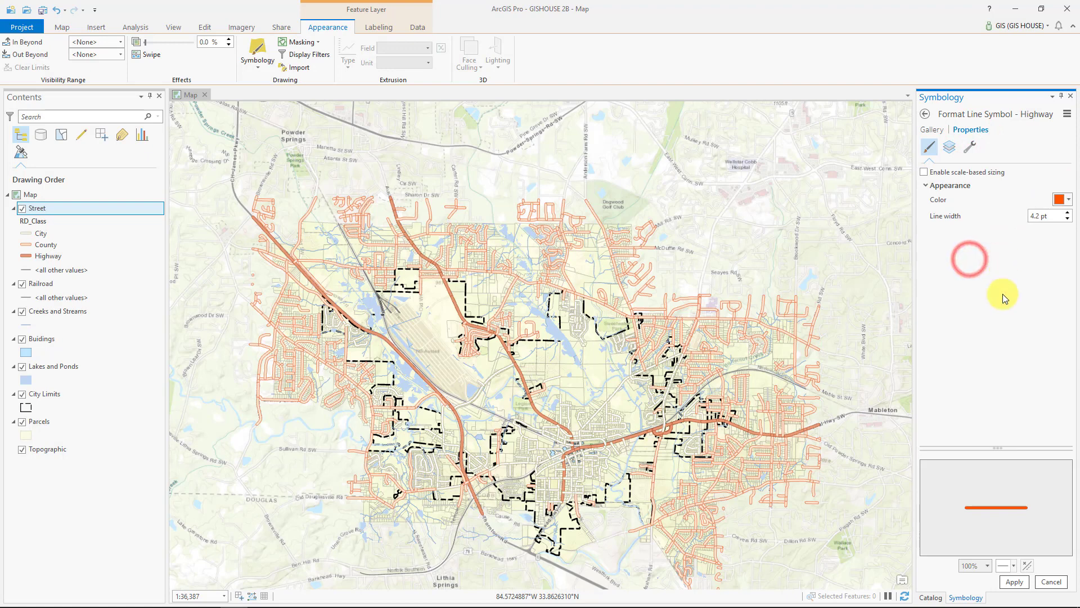
pyautogui.click(926, 117)
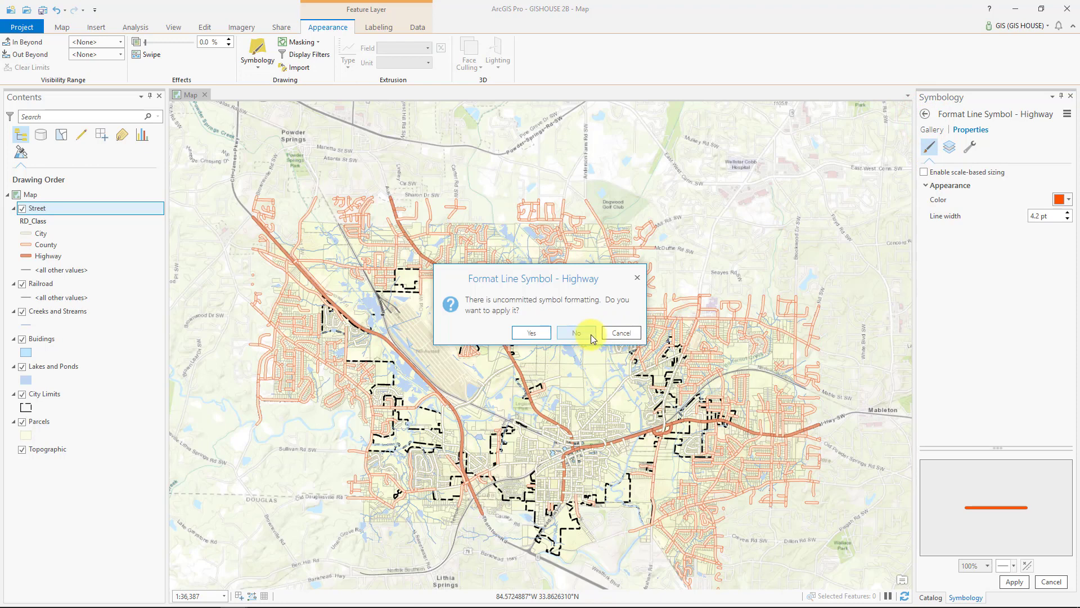
pyautogui.click(619, 333)
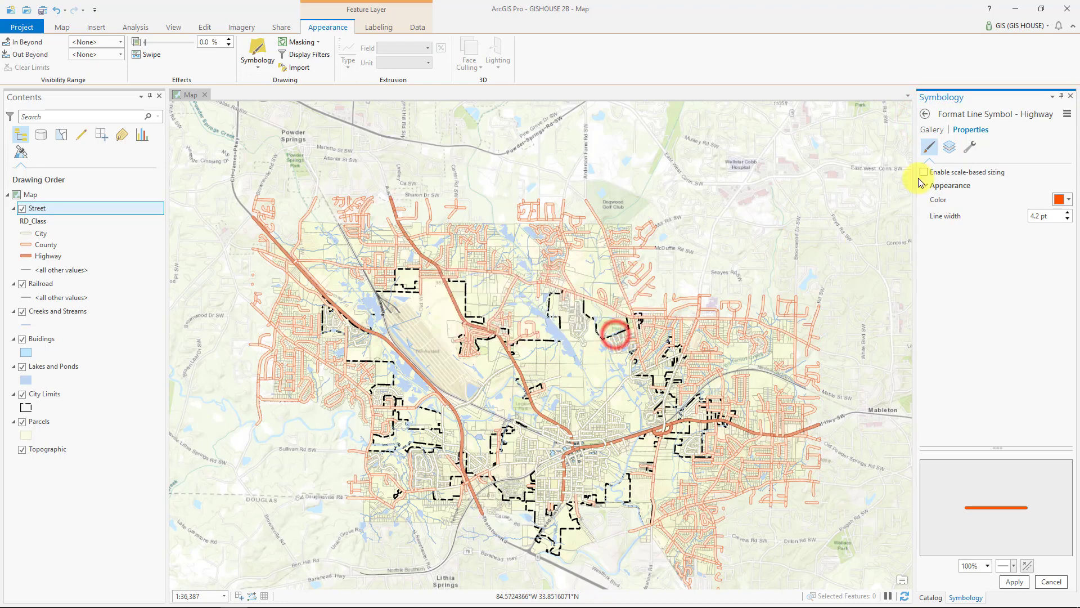
pyautogui.click(929, 132)
pyautogui.click(924, 114)
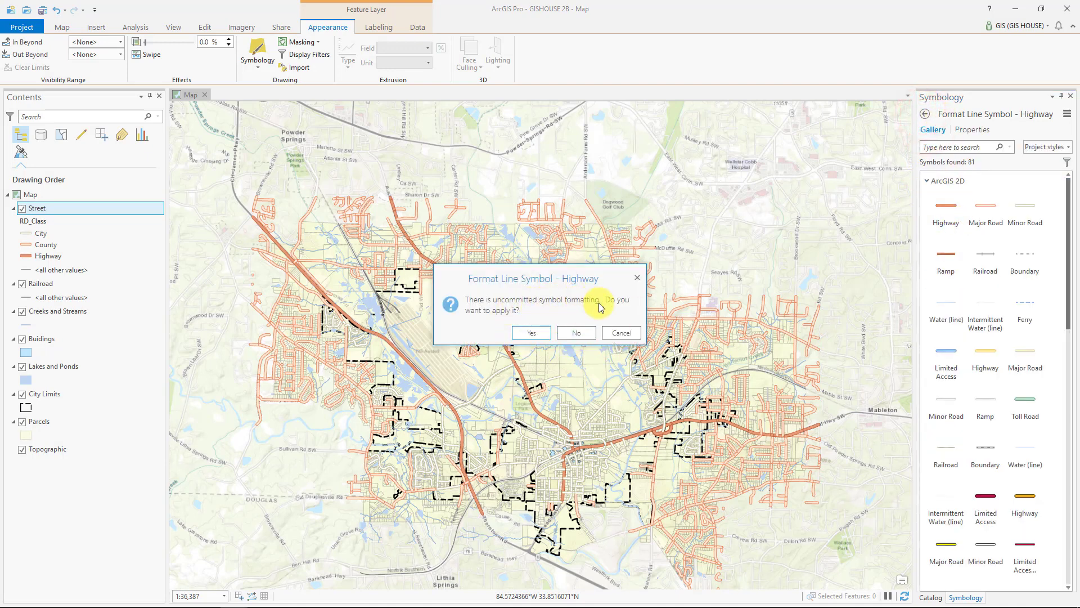
pyautogui.click(531, 333)
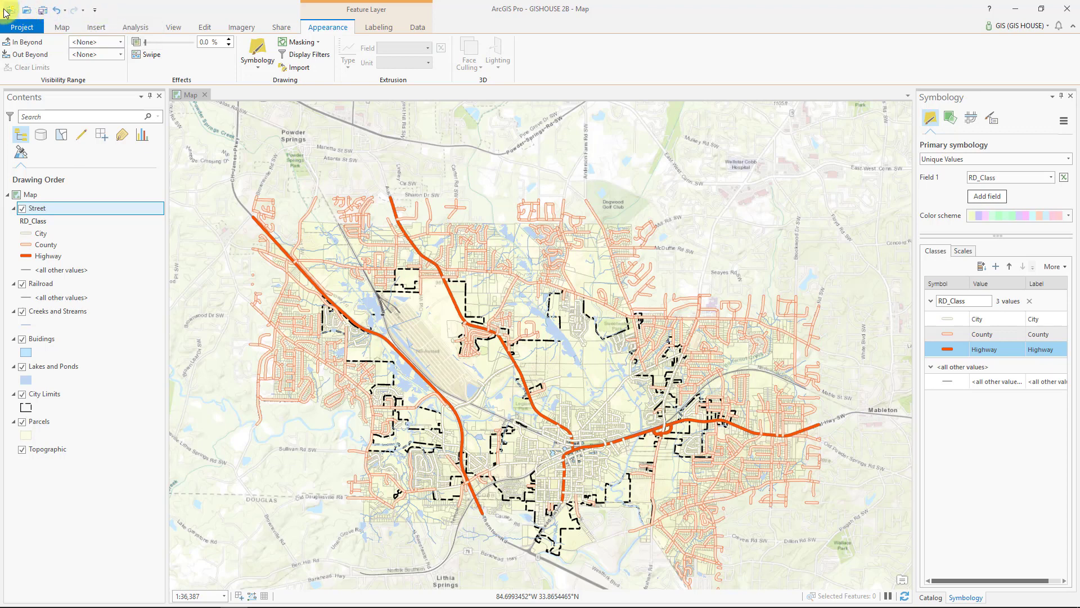
pyautogui.click(43, 11)
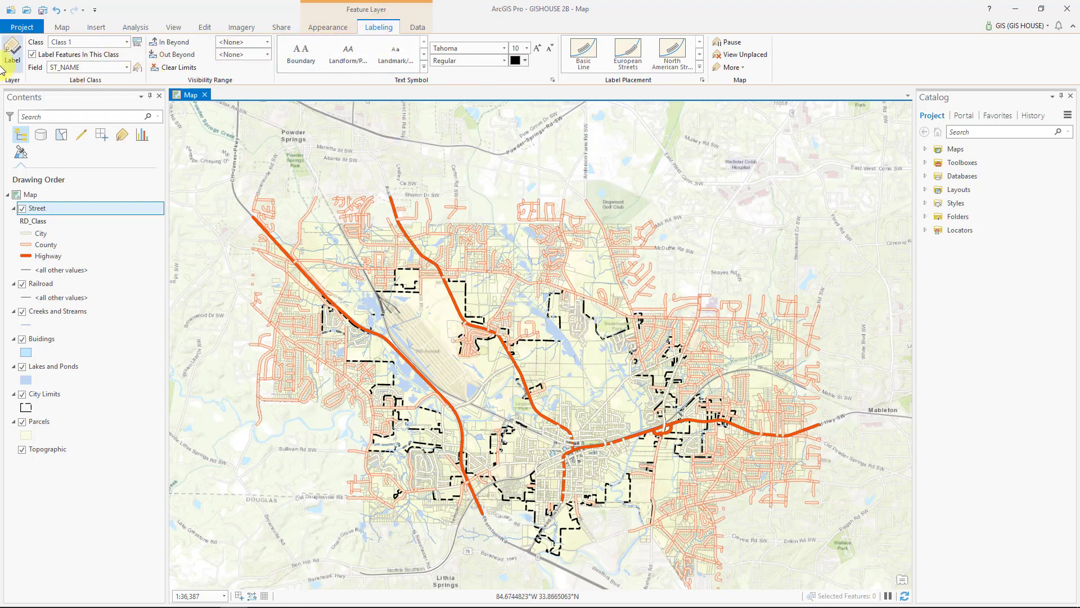
# Turn on labels for the Street layer using ST_NAME and show the label class's font size reduction settings
pyautogui.click(15, 53)
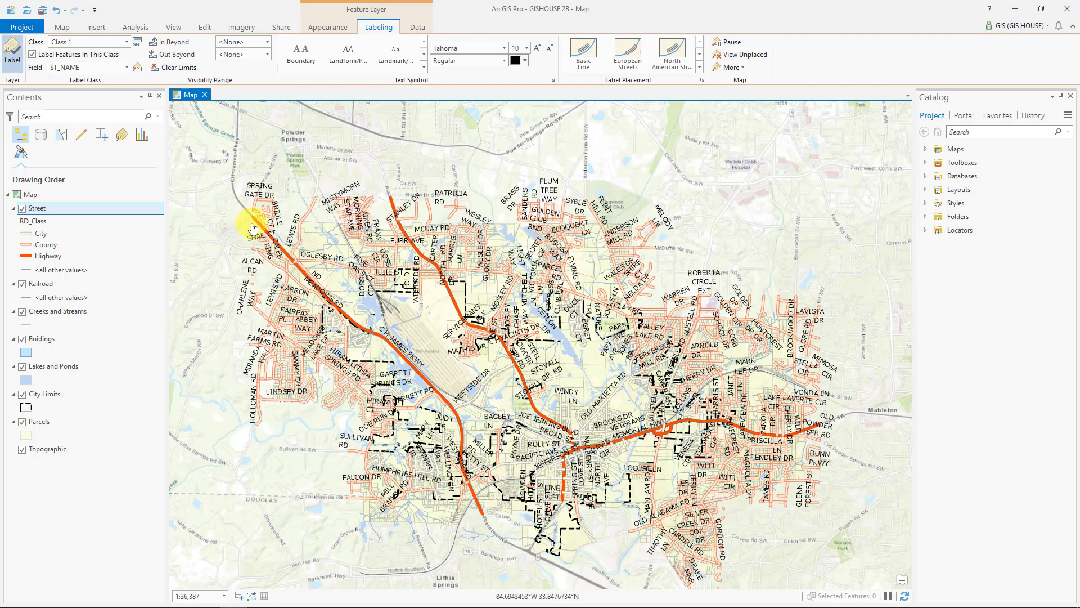
pyautogui.click(139, 68)
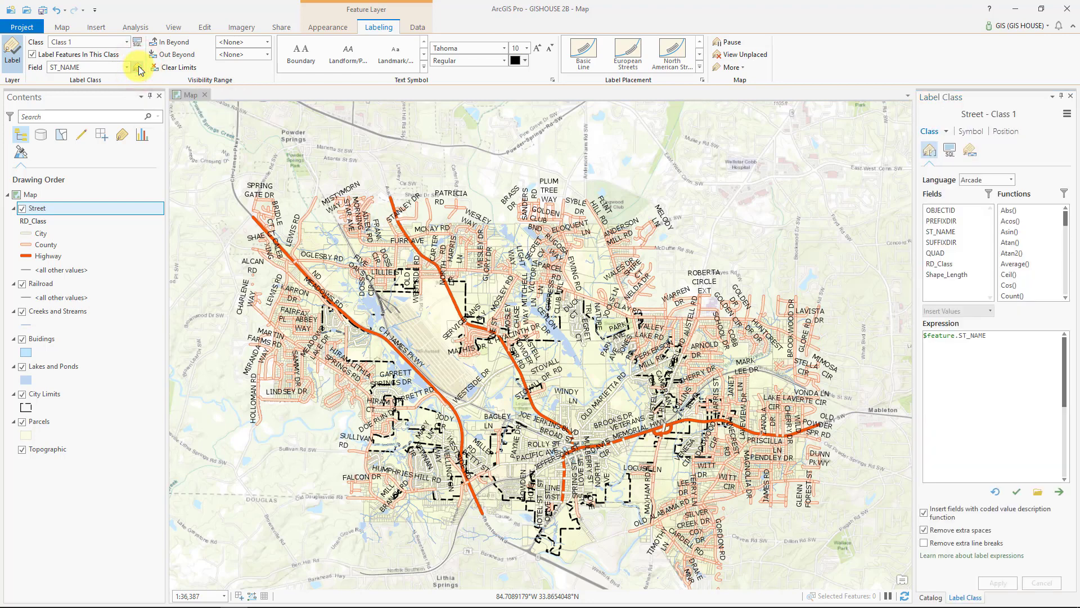
pyautogui.click(1006, 132)
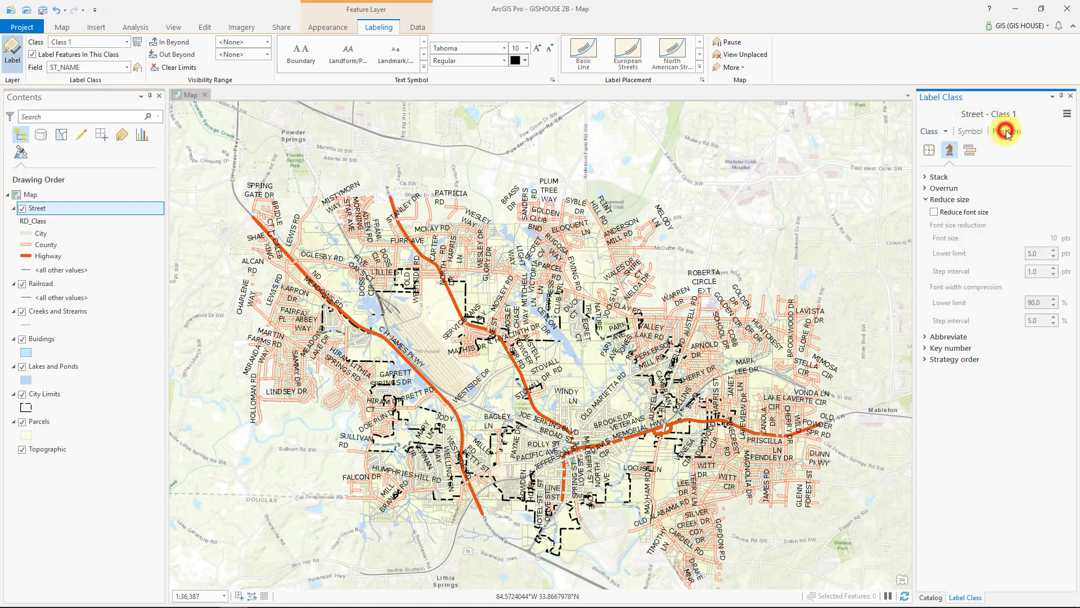
pyautogui.click(926, 200)
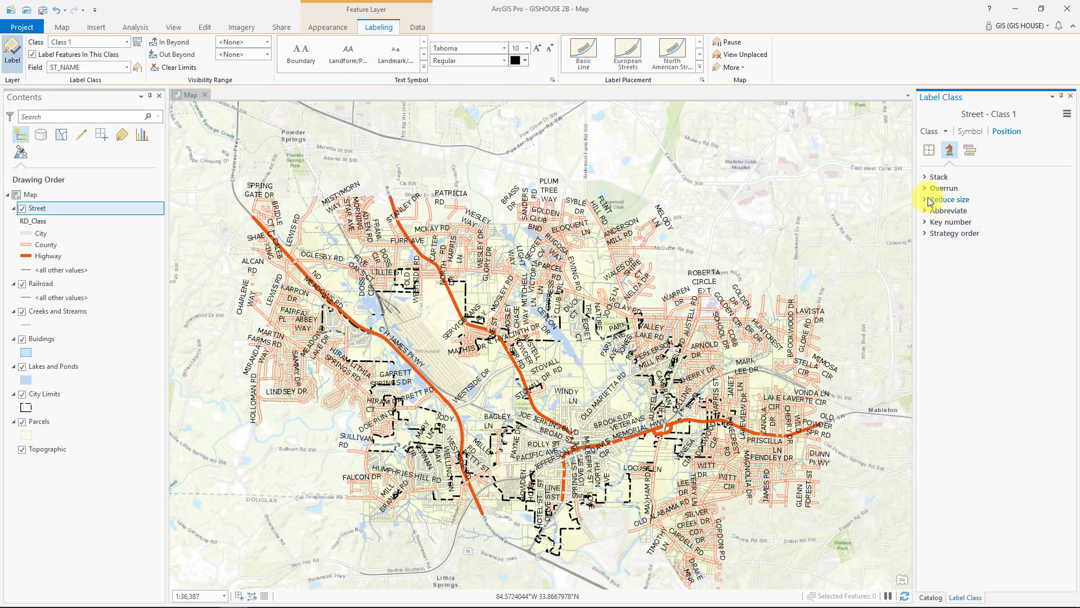
pyautogui.click(928, 201)
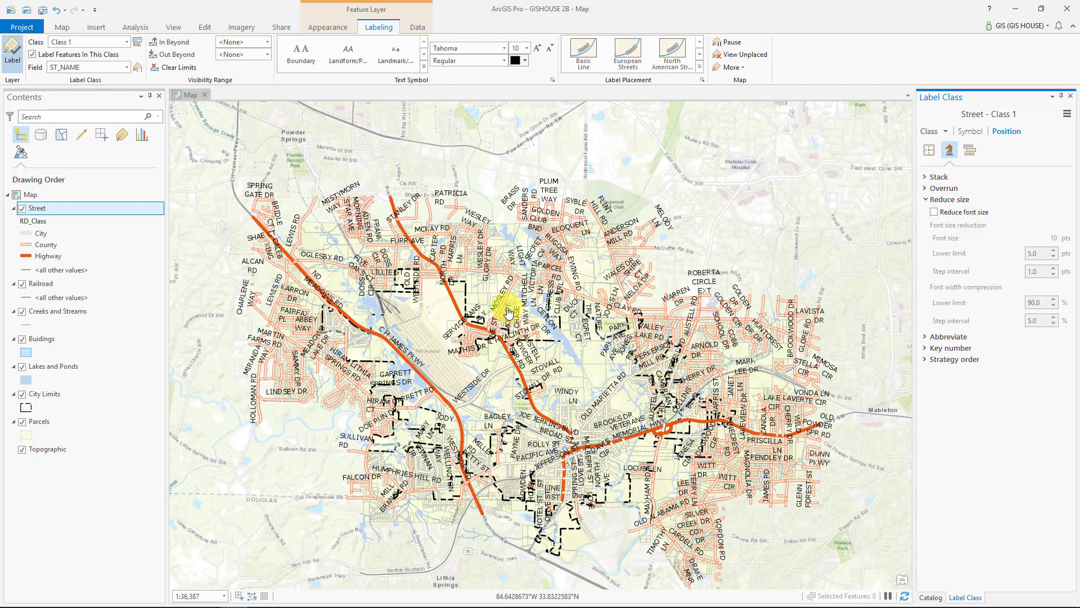
# Toggle font size reduction on and off, then examine the unreduced street labels up close and return to the previous extent
pyautogui.click(932, 213)
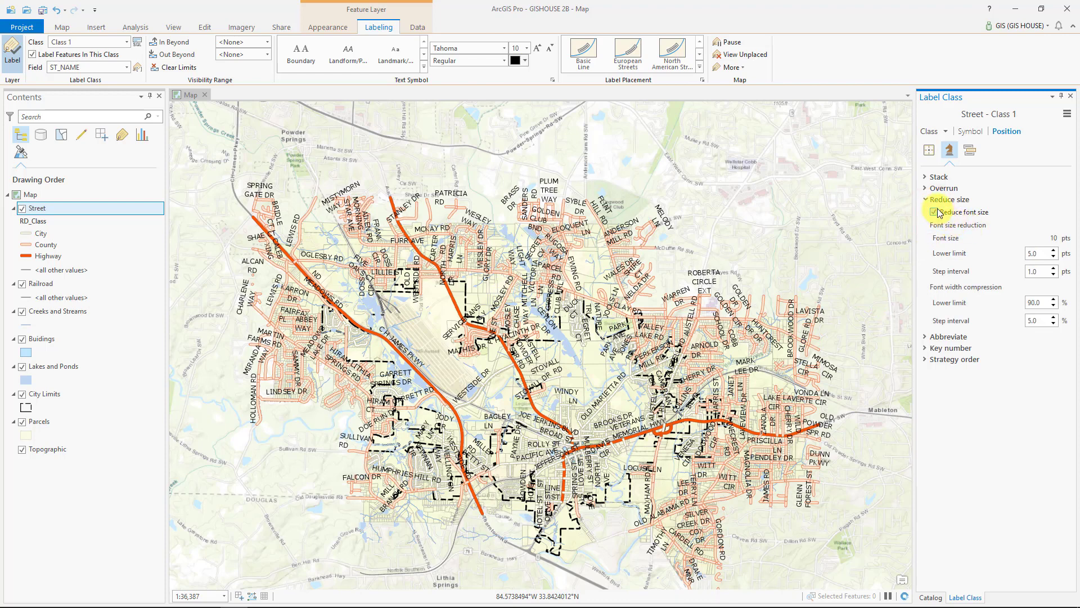
pyautogui.click(935, 212)
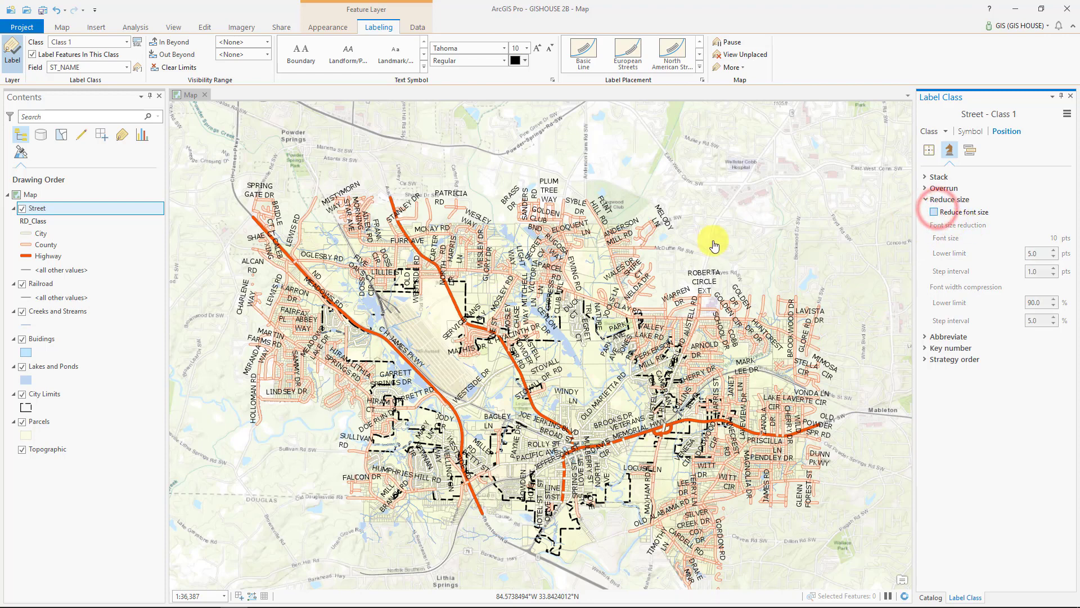
pyautogui.click(63, 27)
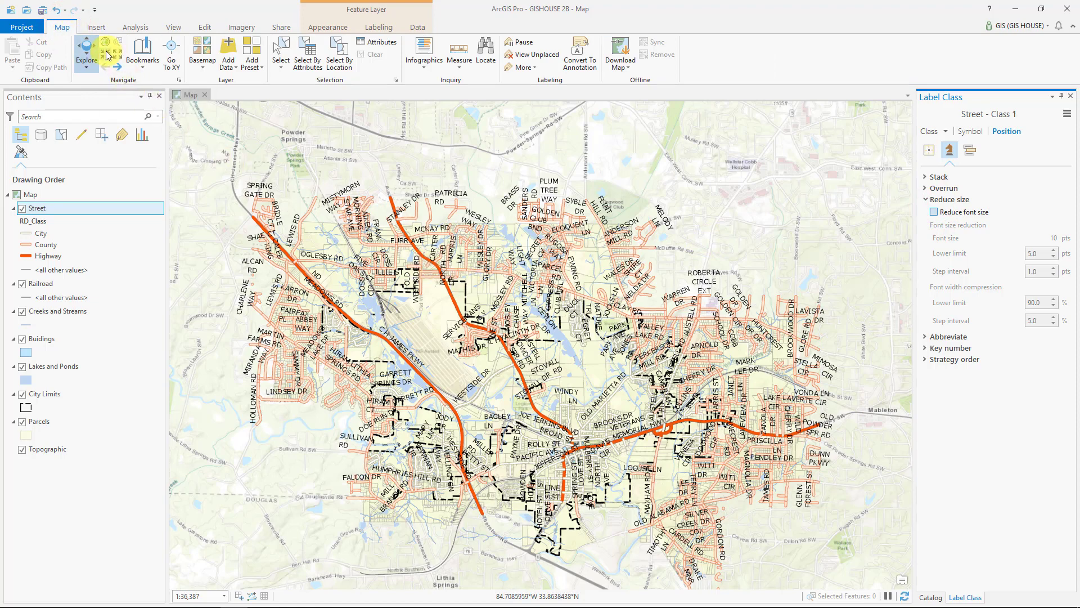
pyautogui.click(107, 55)
pyautogui.click(107, 55)
pyautogui.click(108, 55)
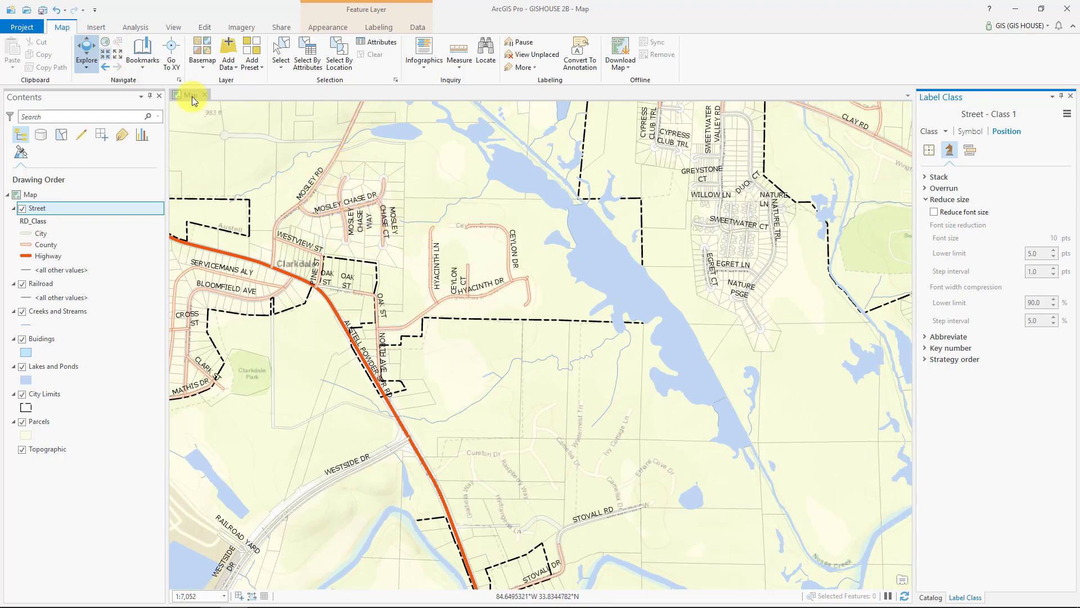
pyautogui.click(106, 68)
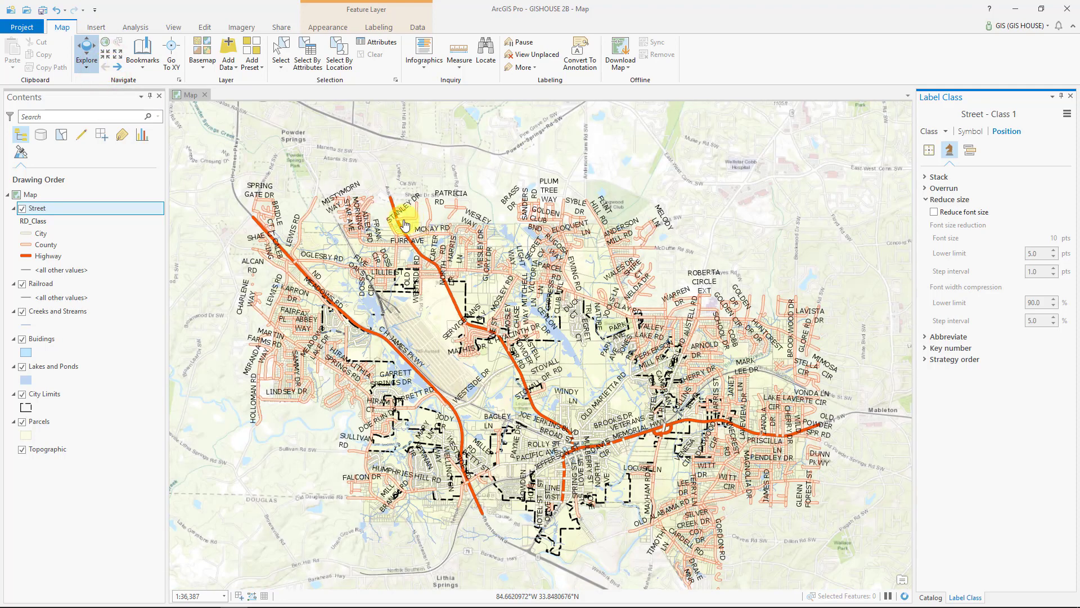
# Enable font size reduction for the Street labels with a lower limit of 4.0 pts and a step interval of 0.5 pts
pyautogui.click(936, 212)
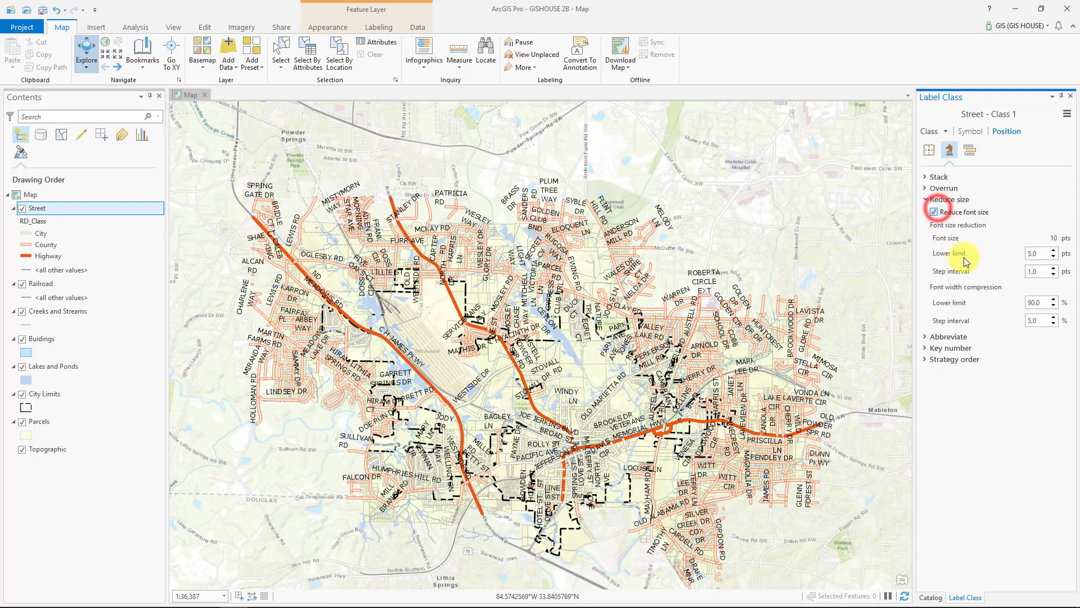
pyautogui.click(1055, 257)
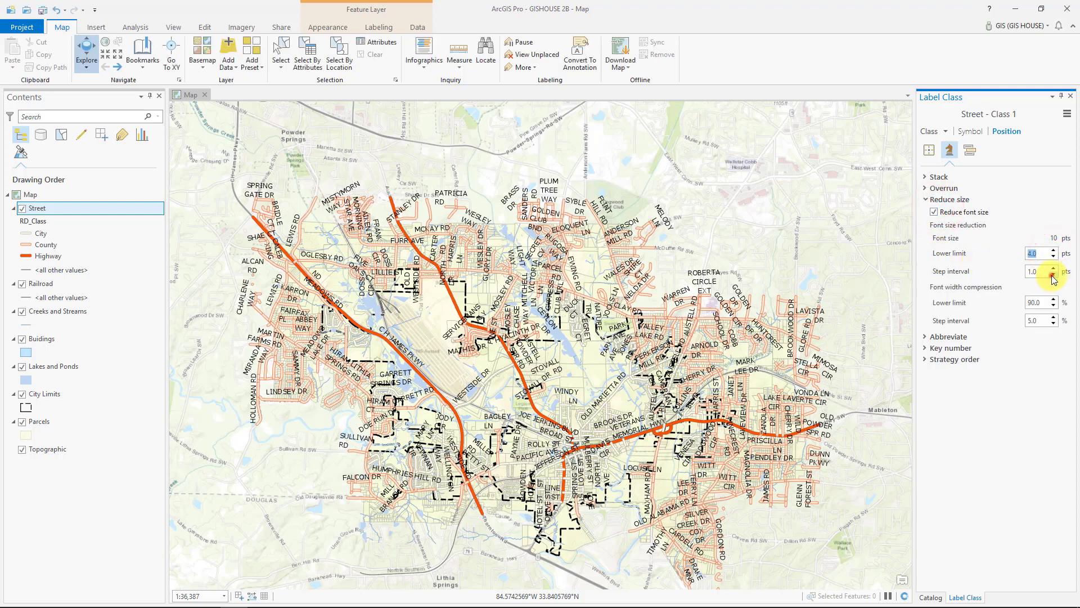
pyautogui.click(1055, 275)
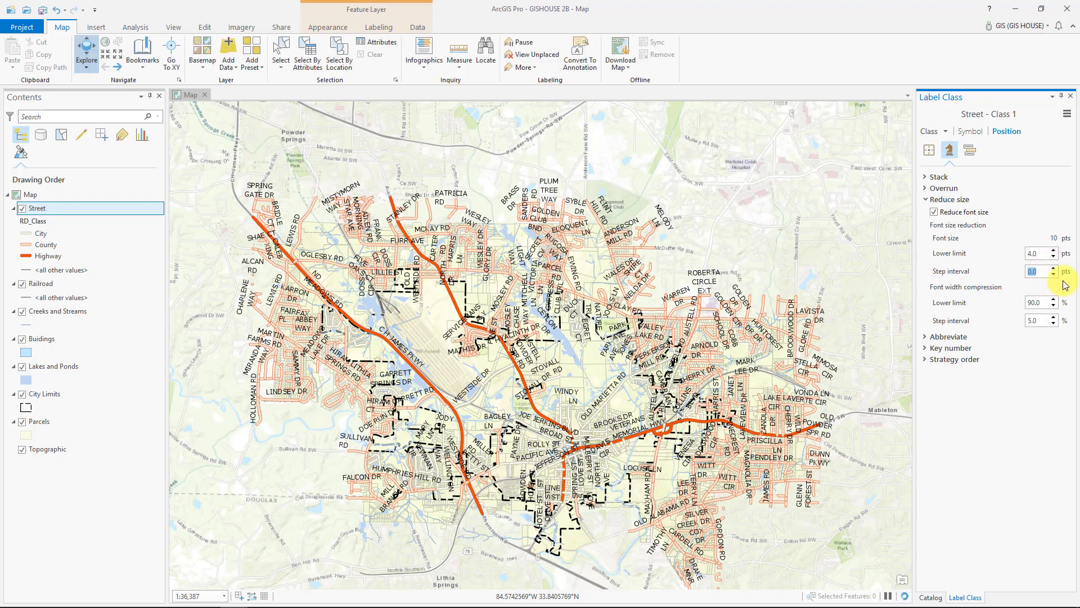
pyautogui.click(1039, 274)
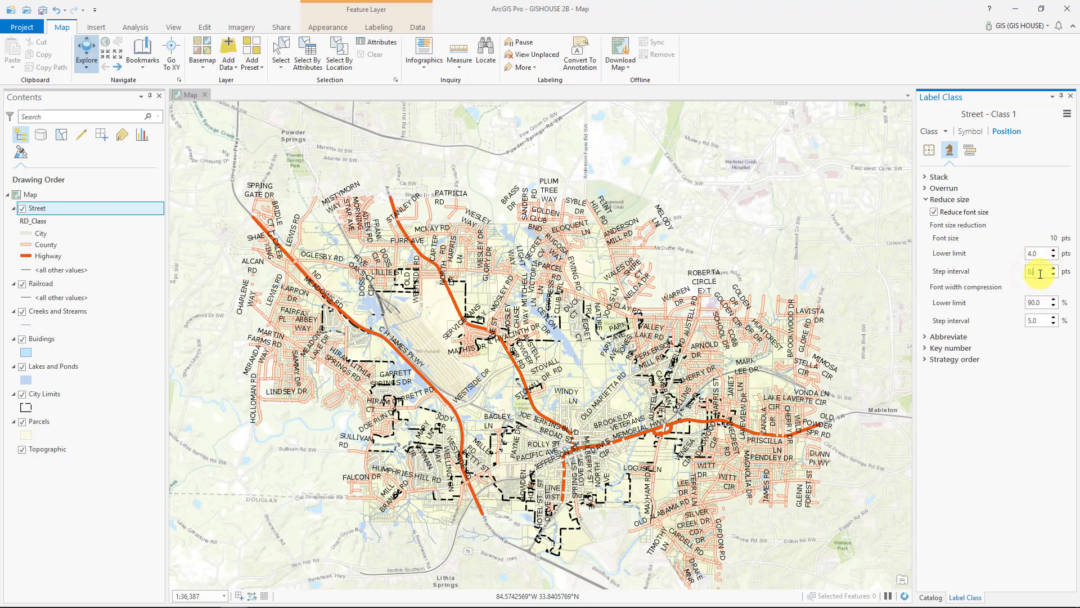
pyautogui.click(1048, 265)
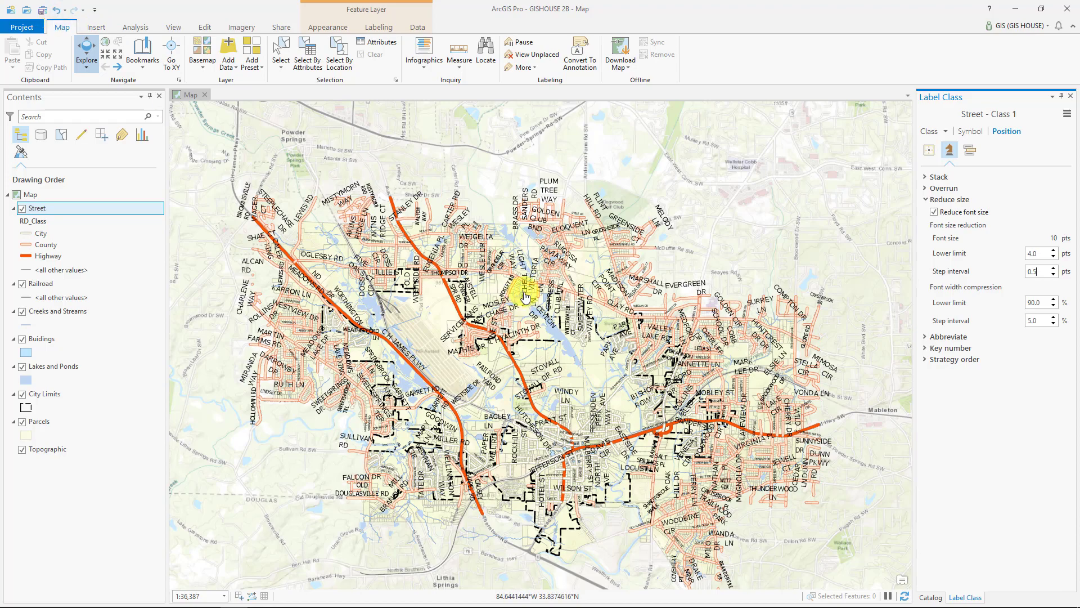
# Compare Street label placement at closer scales with font size reduction on and off, leaving the reduction enabled
pyautogui.click(107, 57)
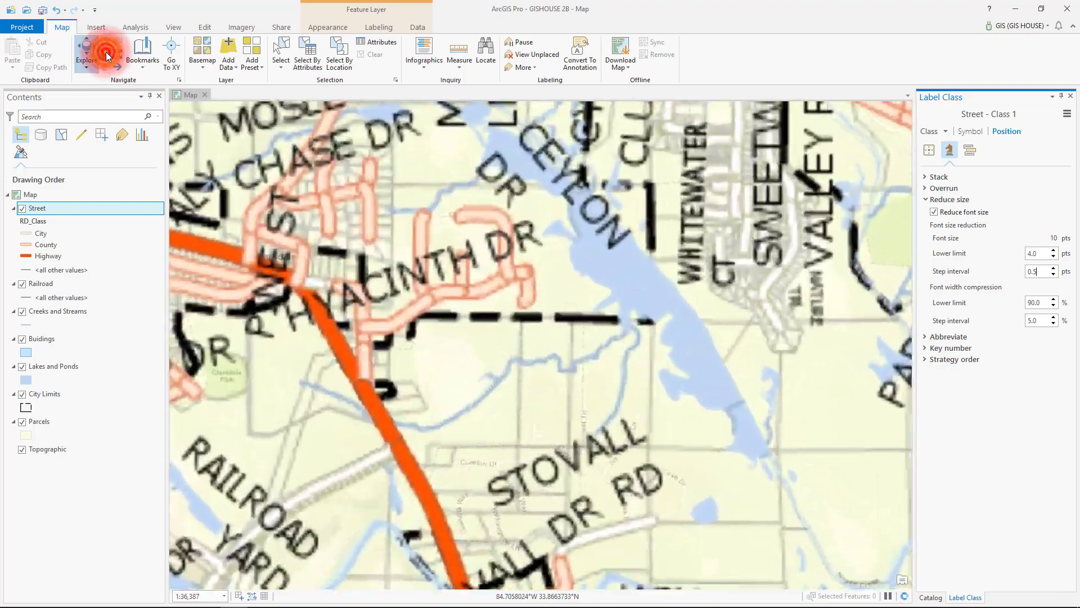
pyautogui.click(107, 56)
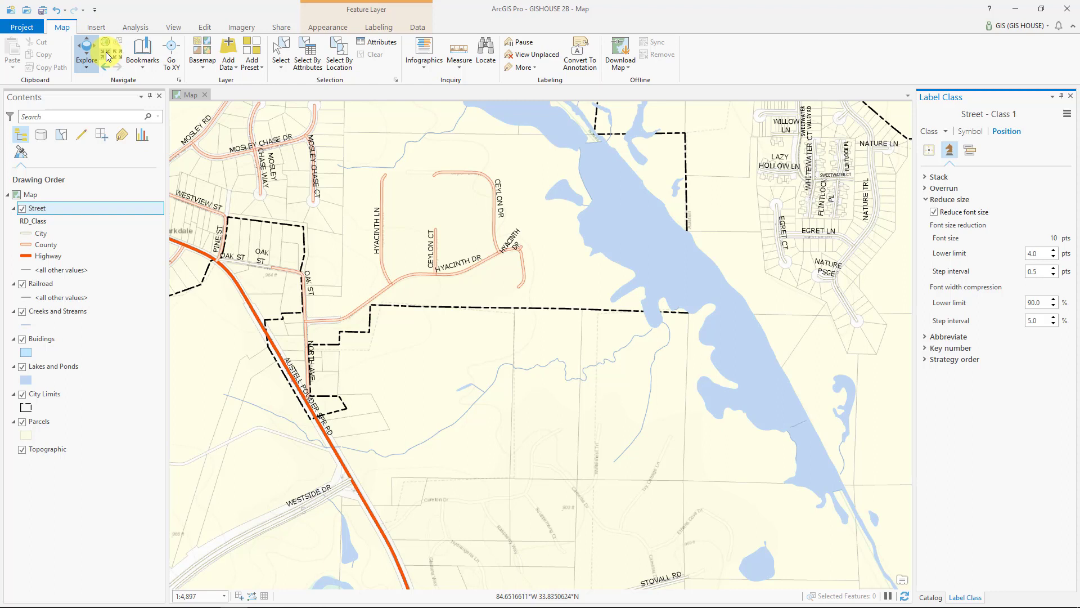
pyautogui.click(937, 213)
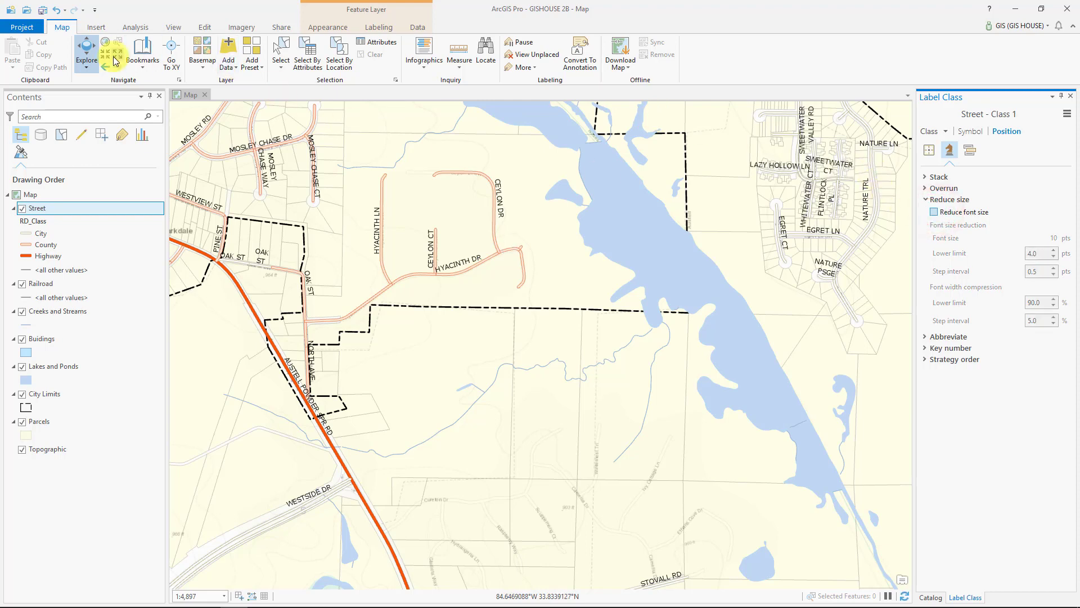
pyautogui.click(105, 66)
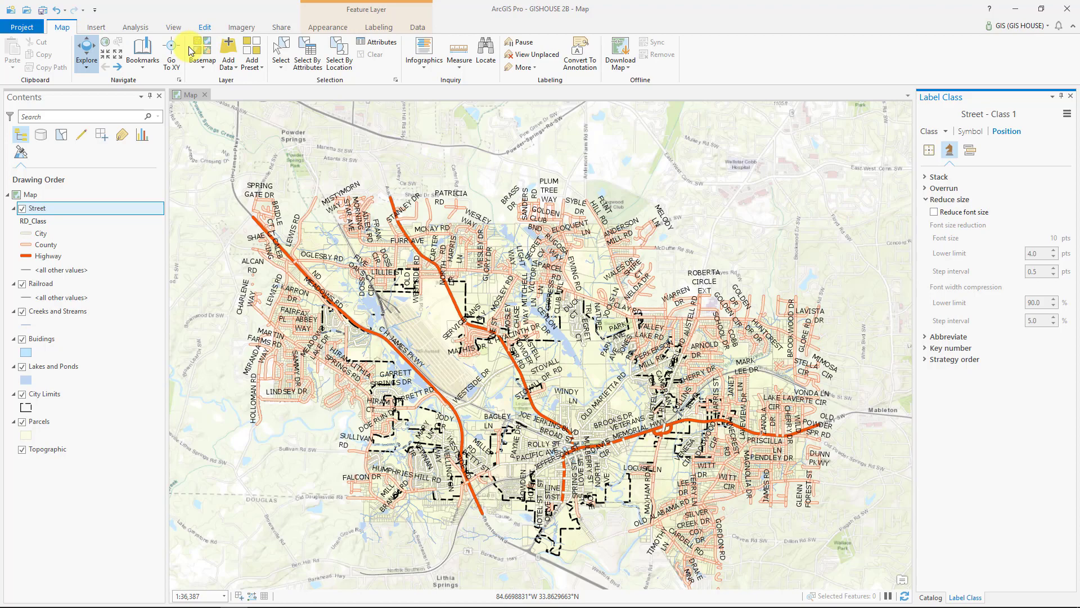
pyautogui.click(104, 54)
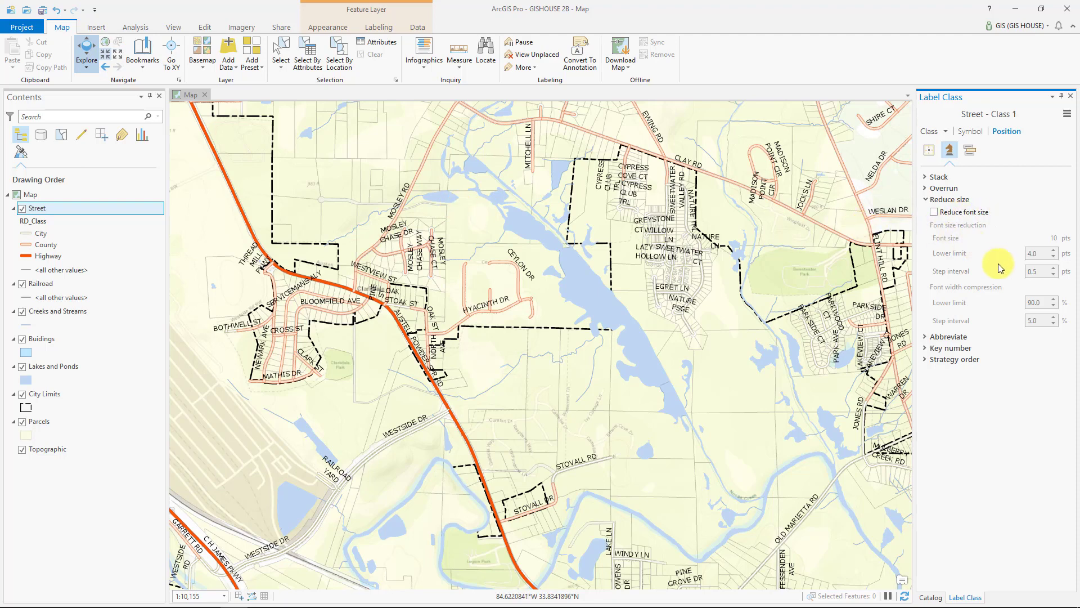
pyautogui.click(934, 212)
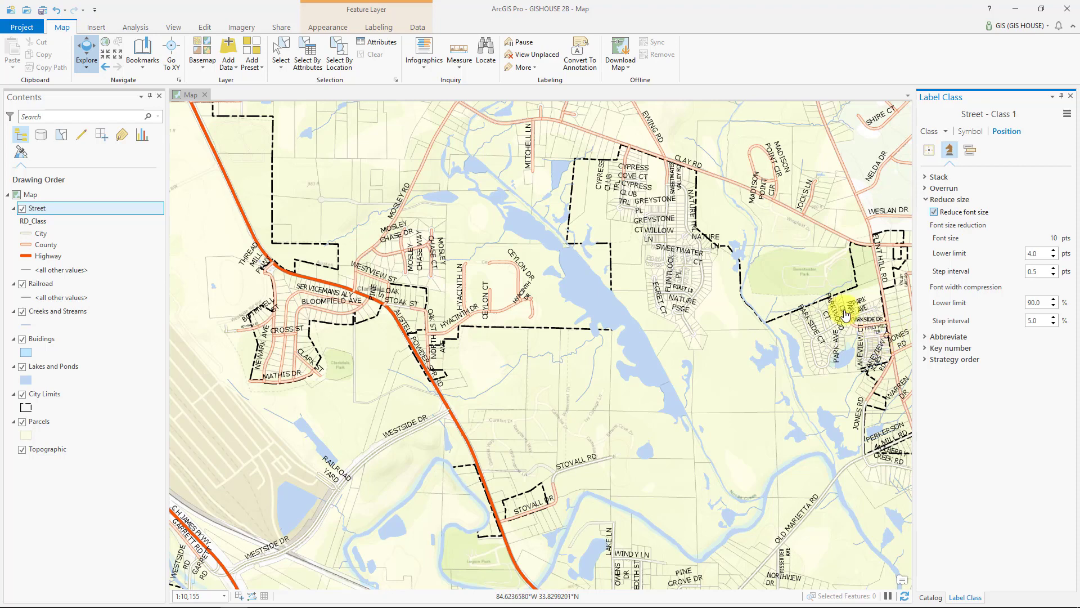
pyautogui.click(934, 214)
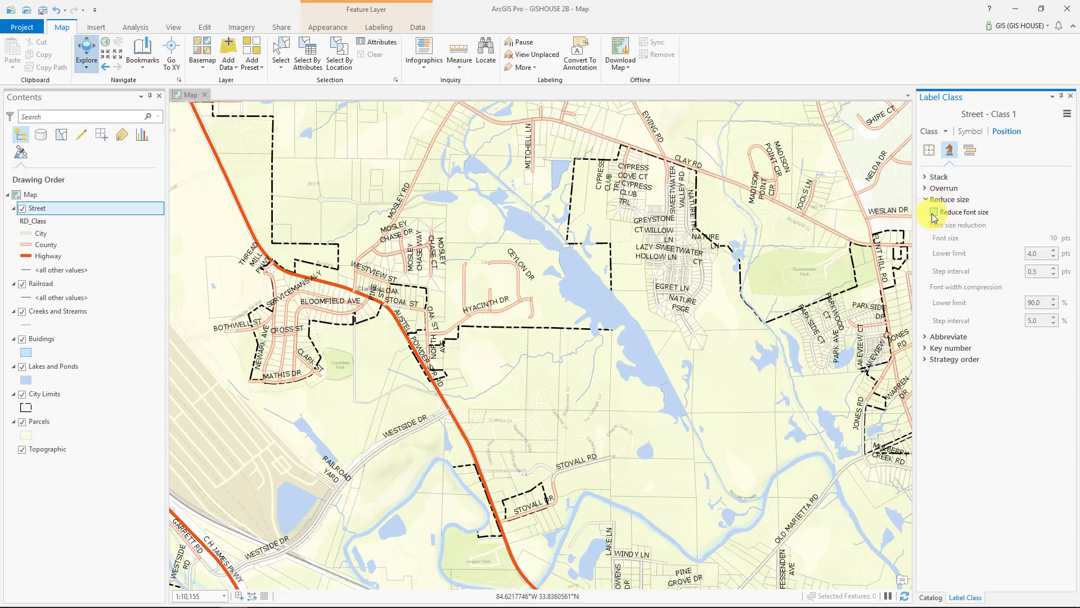
pyautogui.click(933, 214)
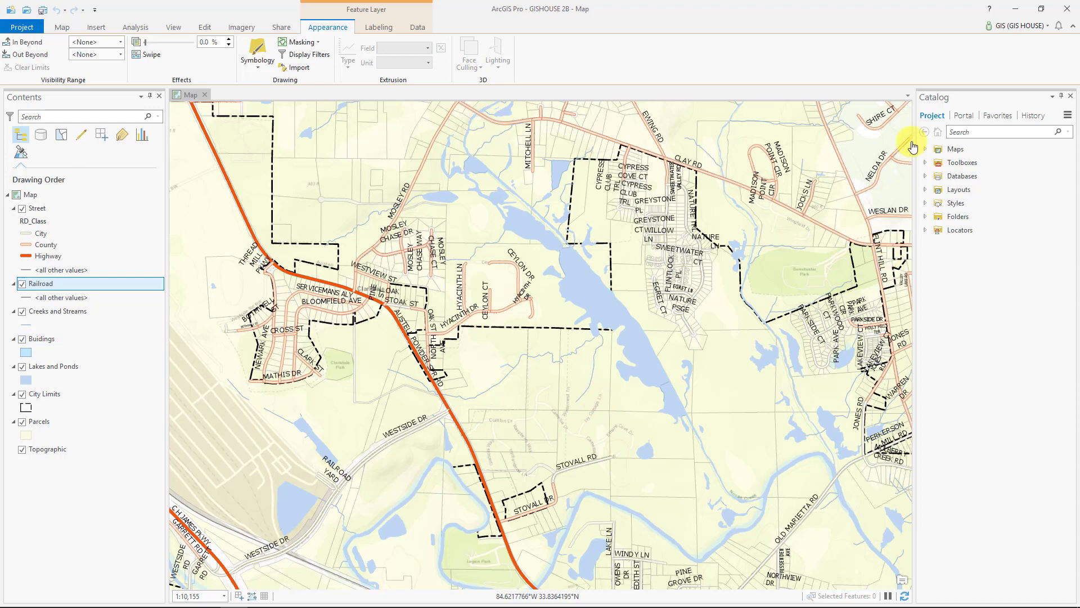
# Expand the project's maps in the catalog and open the 3D view named Scene
pyautogui.click(929, 117)
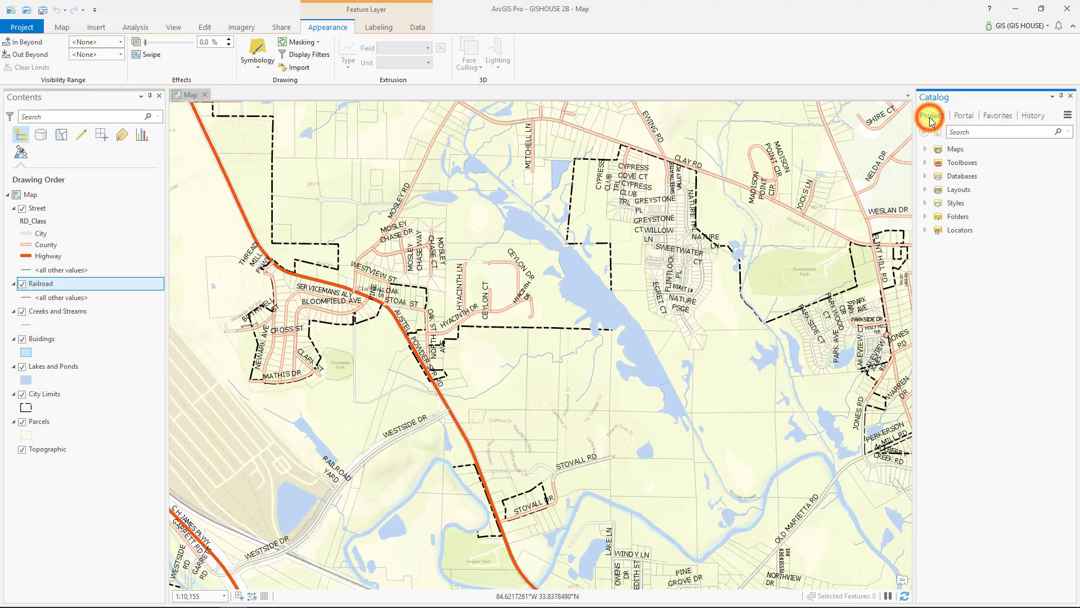
pyautogui.click(926, 149)
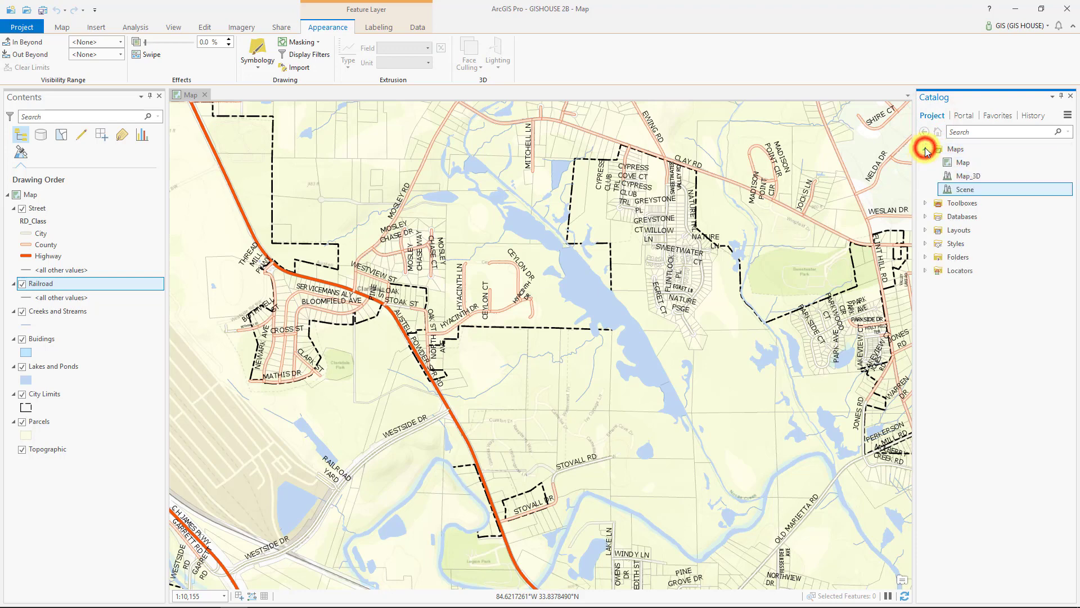
pyautogui.click(971, 163)
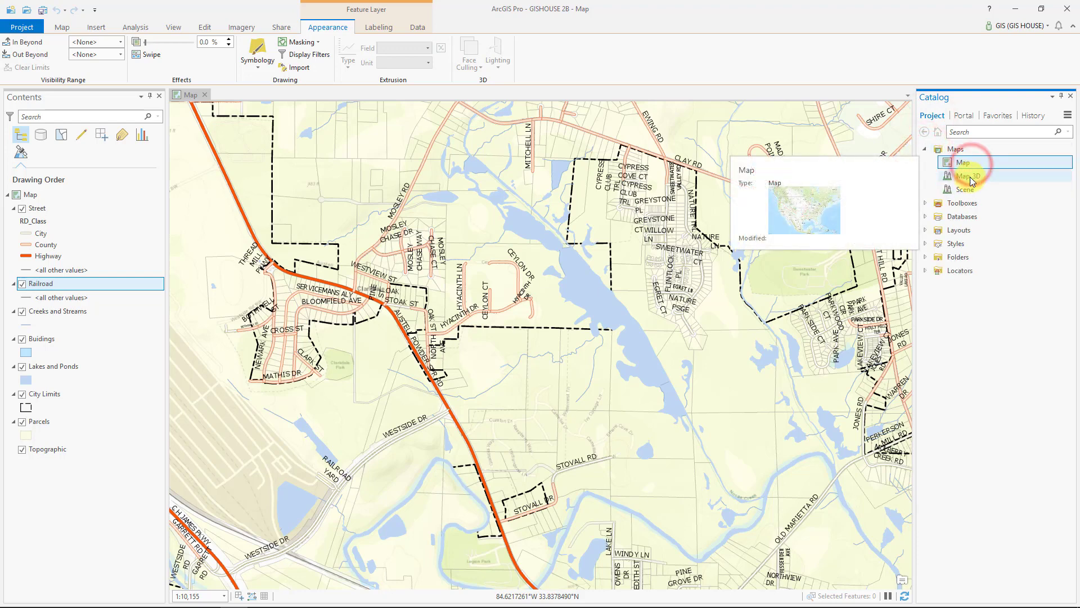
pyautogui.moveTo(973, 194)
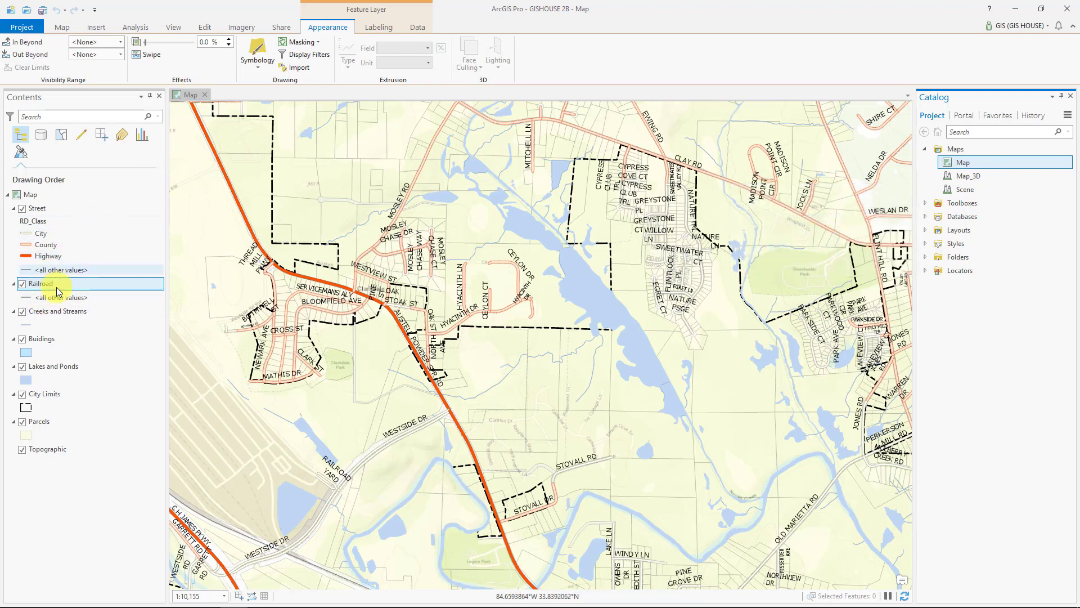
pyautogui.rightClick(964, 190)
pyautogui.click(991, 209)
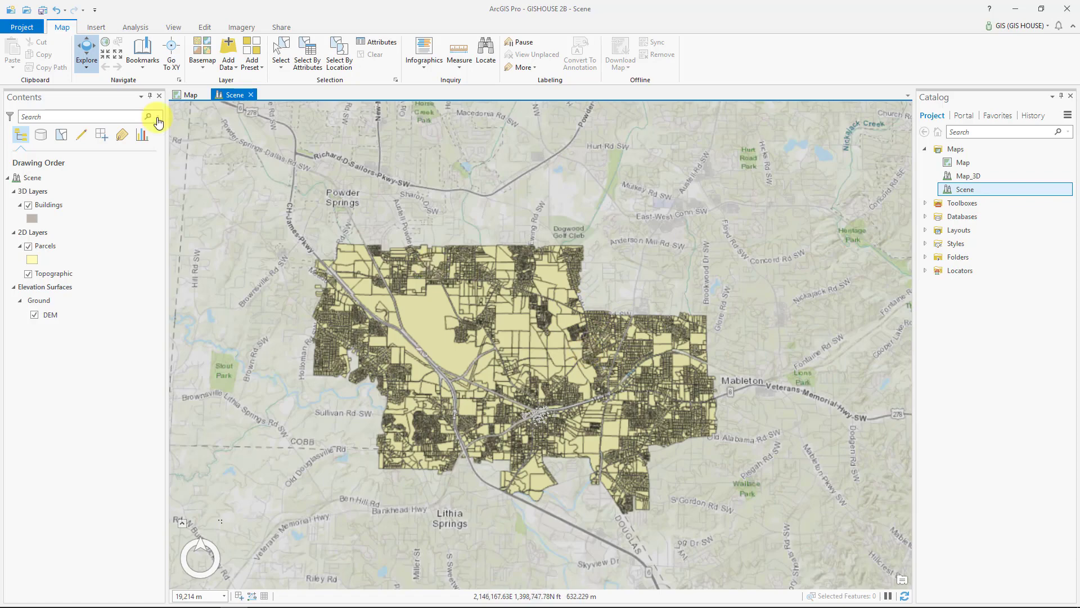
# Remove the existing Buildings layer from the scene's 3D layers
pyautogui.click(82, 46)
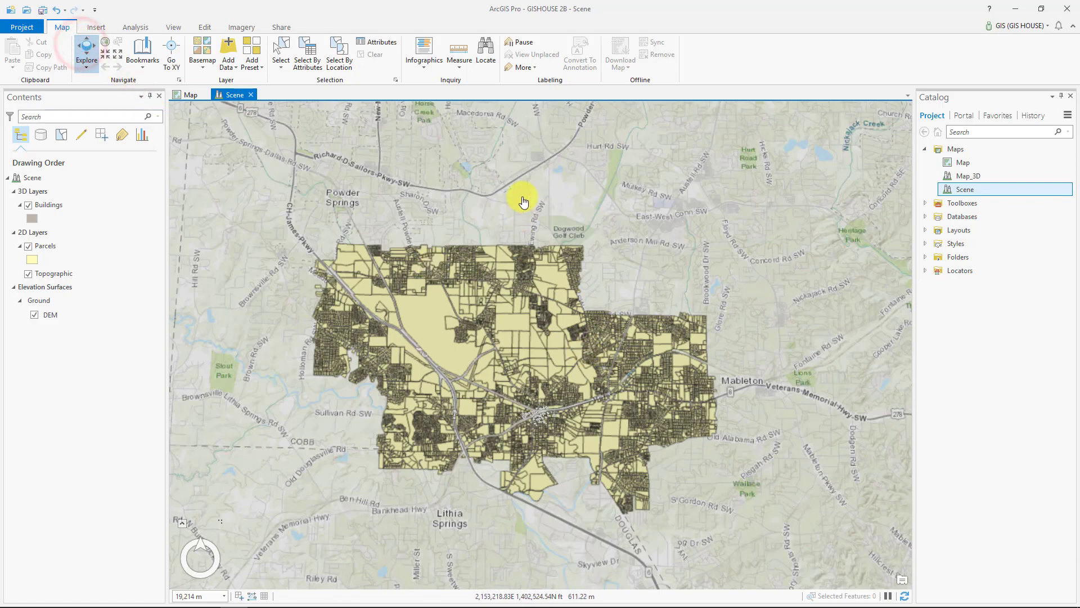
pyautogui.scroll(-2, 540, 311)
pyautogui.scroll(-2, 540, 312)
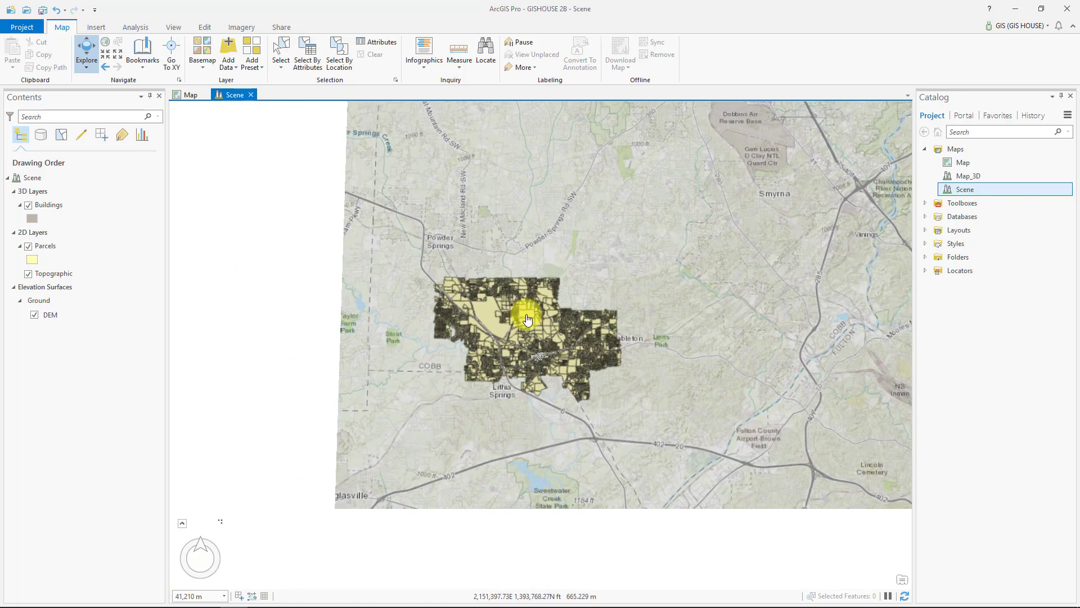
pyautogui.scroll(5, 527, 319)
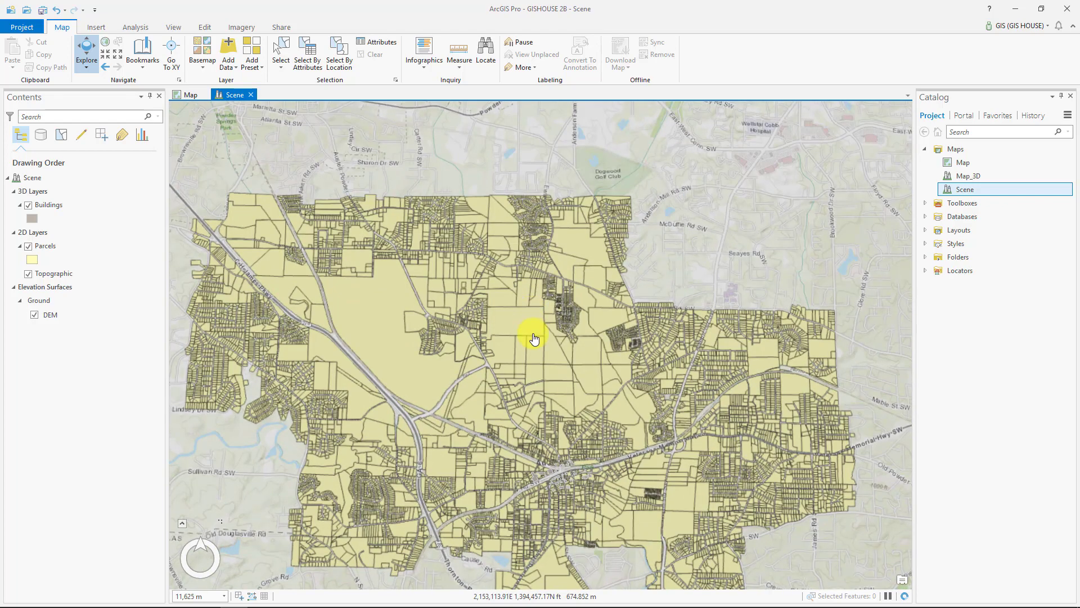
pyautogui.moveTo(545, 363); pyautogui.dragTo(613, 267)
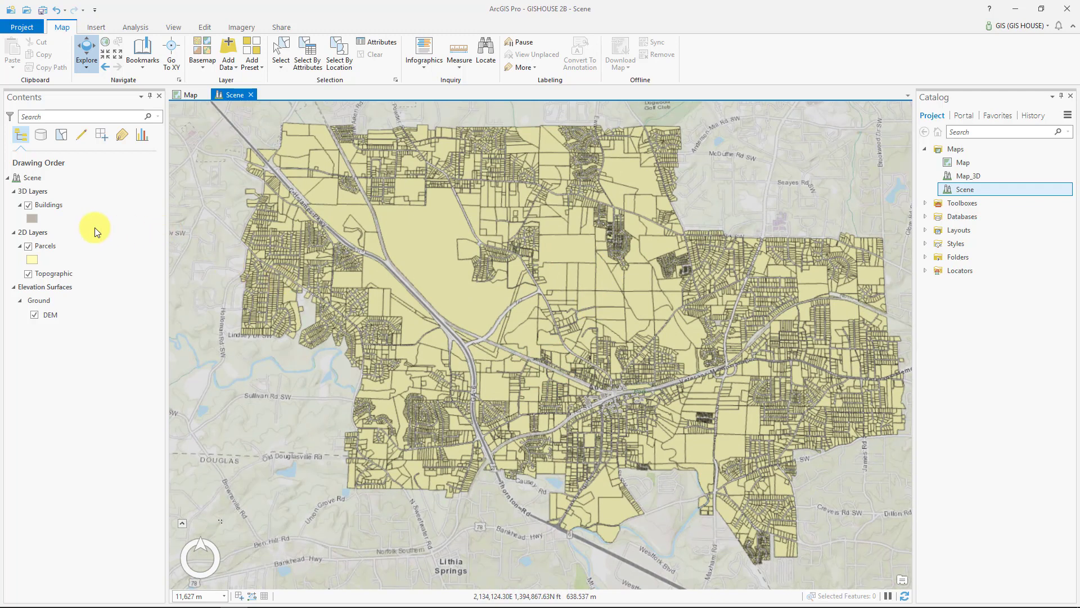
pyautogui.rightClick(49, 204)
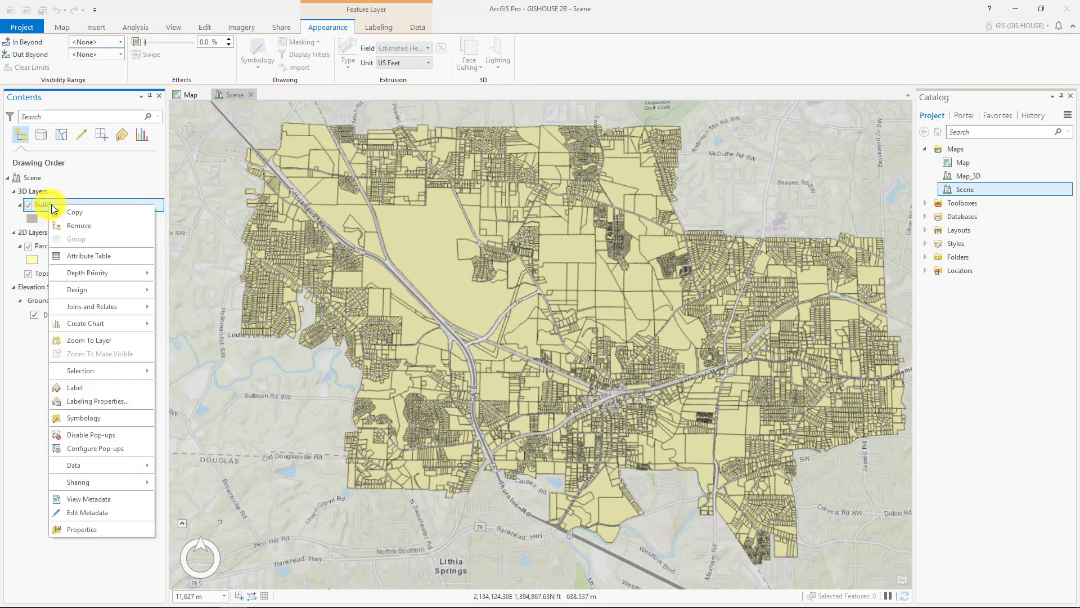
pyautogui.click(82, 226)
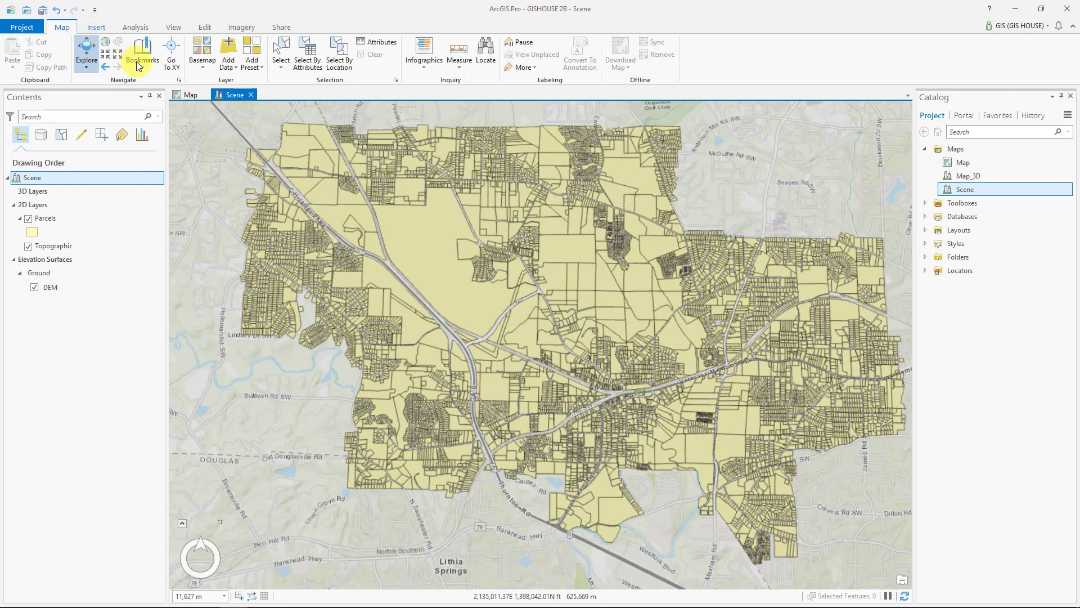
# Add the bldg_footprints feature class from the project geodatabase to the scene
pyautogui.click(231, 67)
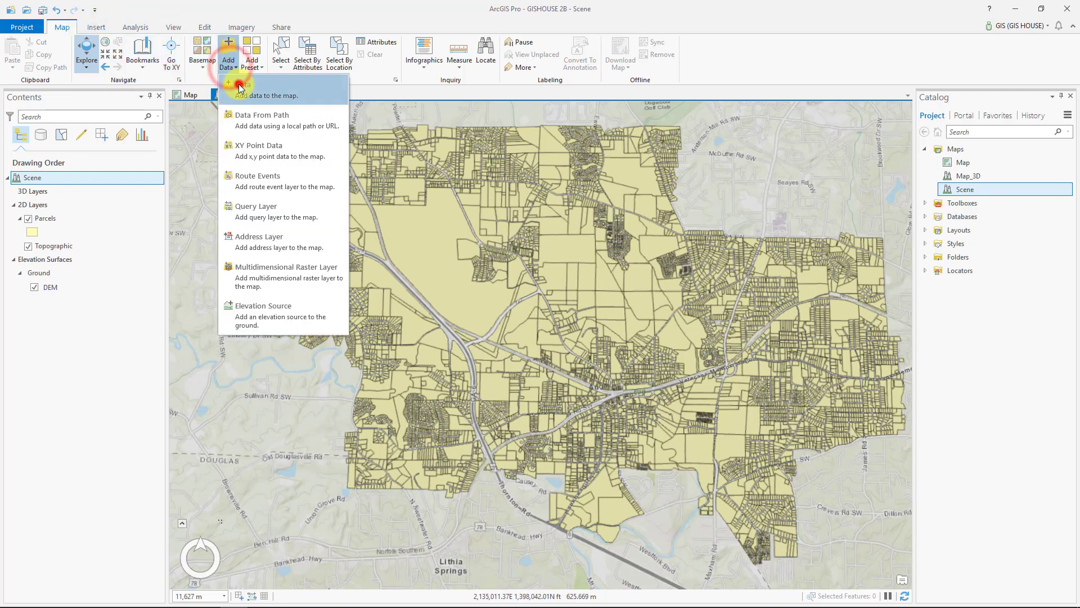
pyautogui.click(241, 88)
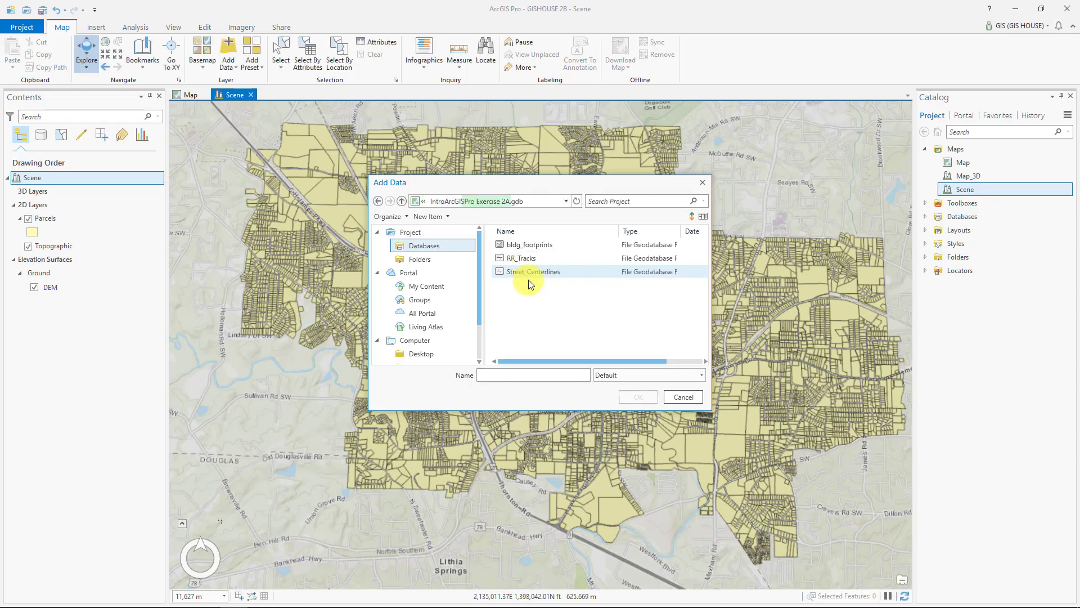
pyautogui.doubleClick(528, 245)
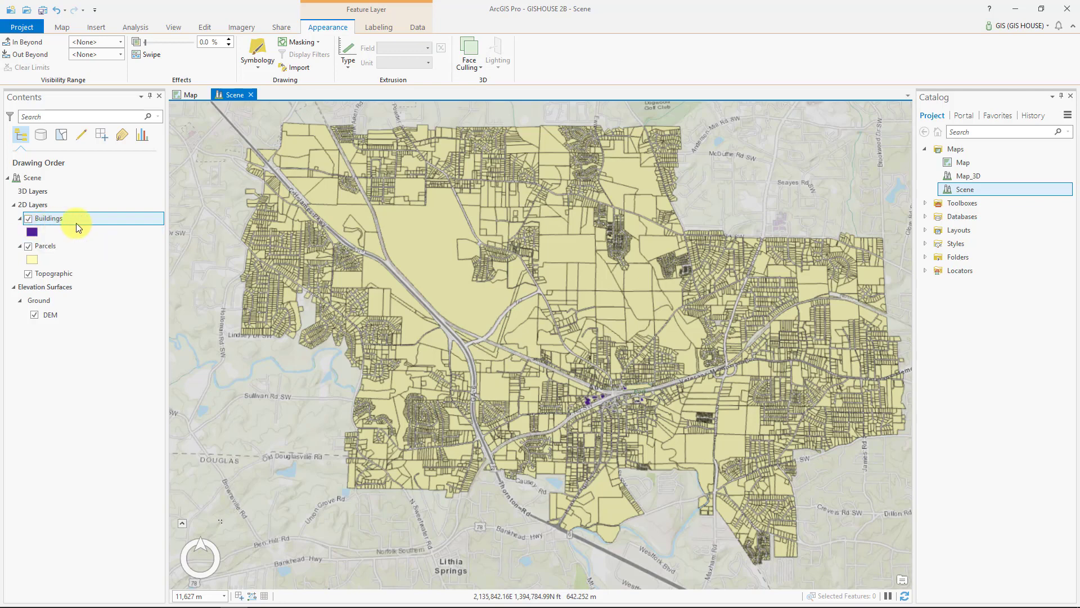
# Move the newly added Buildings layer from the 2D Layers group into the 3D Layers group
pyautogui.click(332, 33)
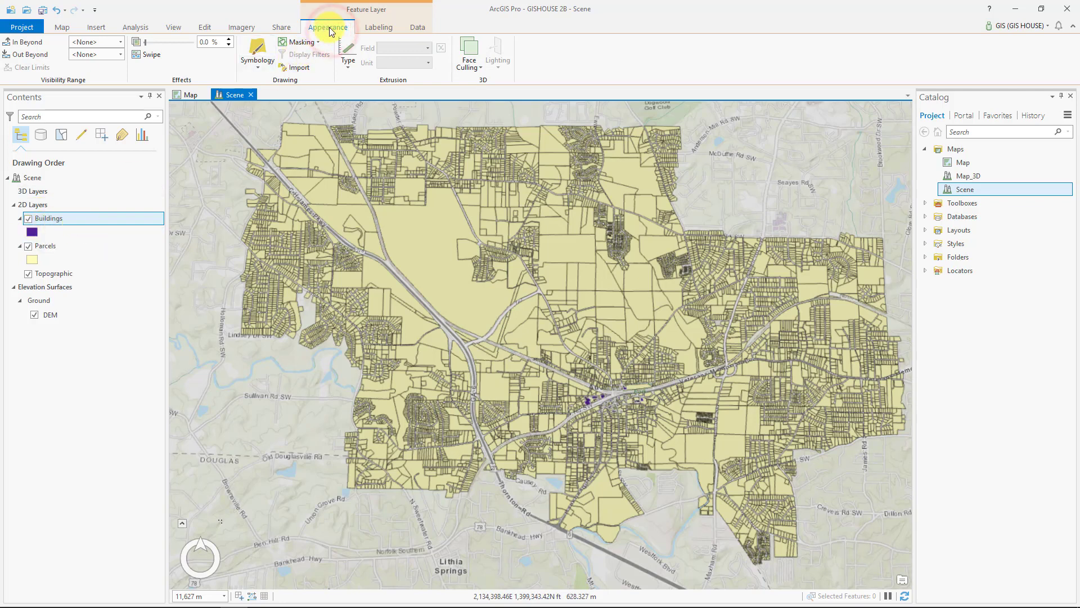
pyautogui.click(69, 26)
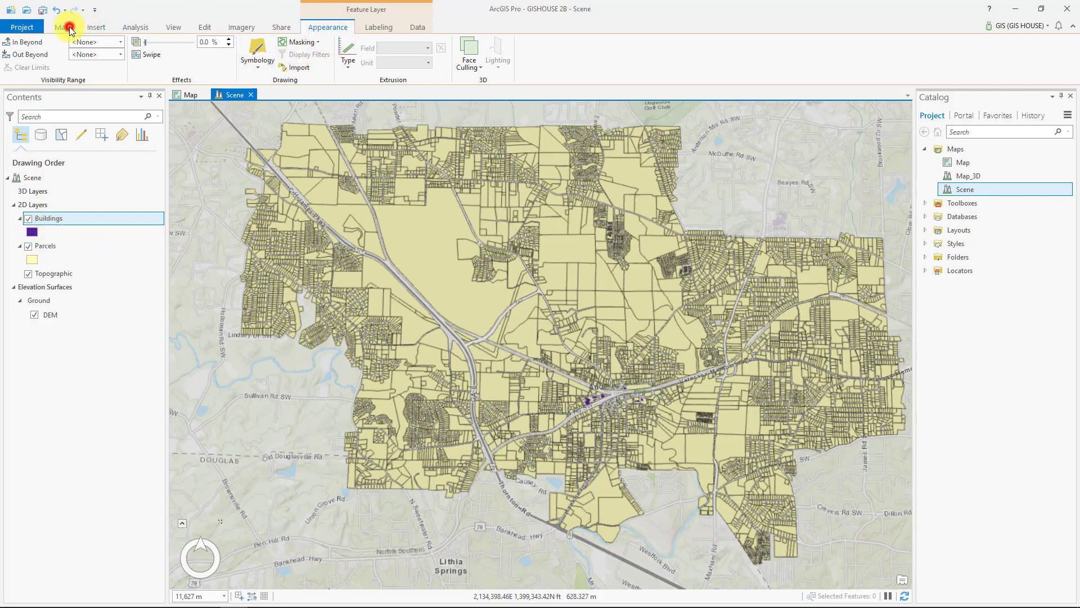
pyautogui.click(339, 26)
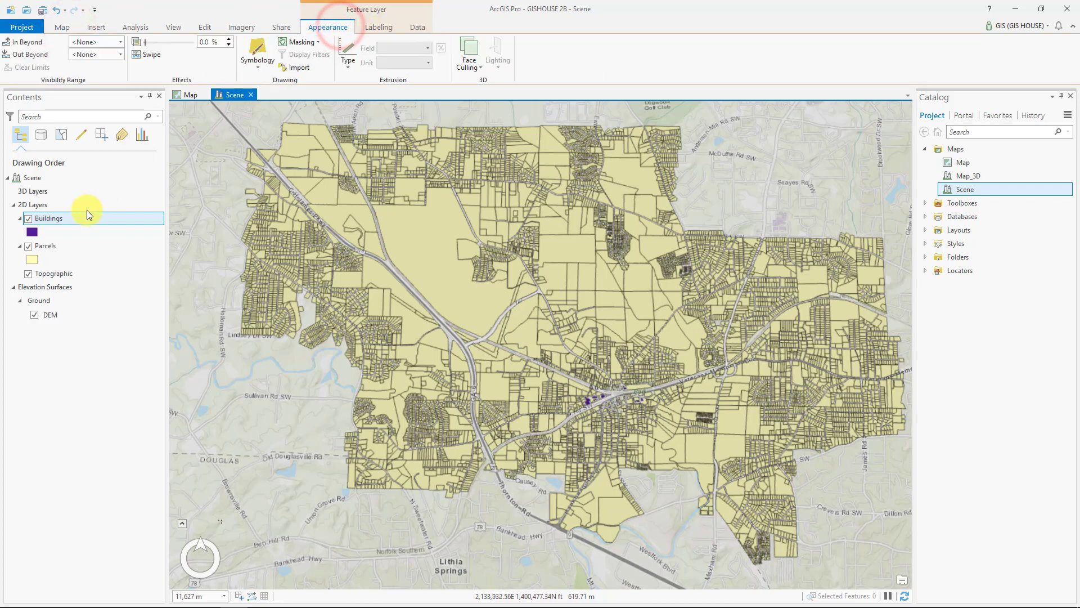
pyautogui.click(55, 217)
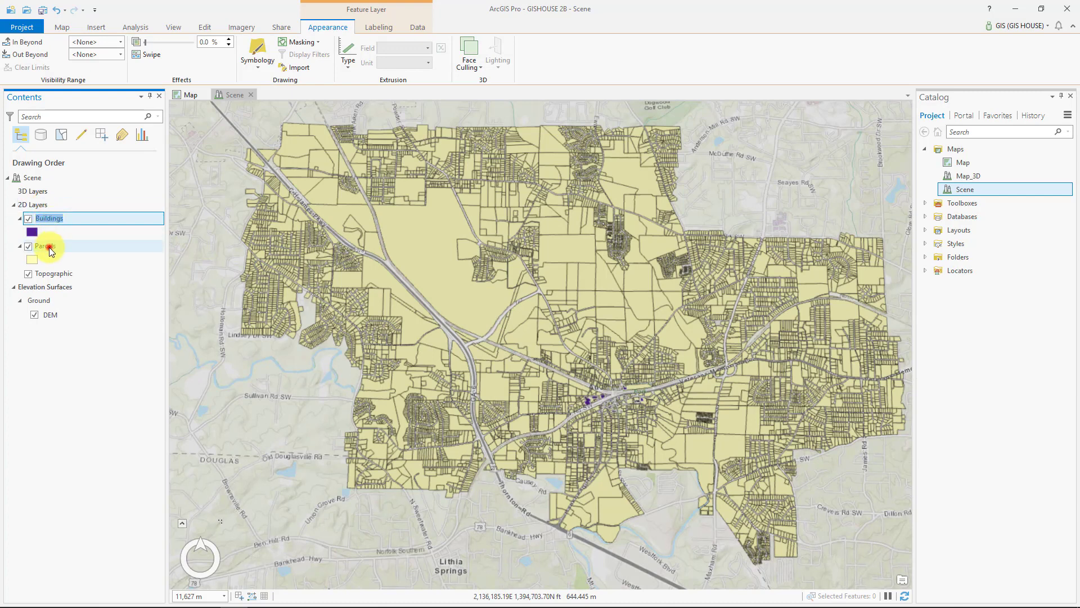
pyautogui.click(52, 225)
pyautogui.click(48, 218)
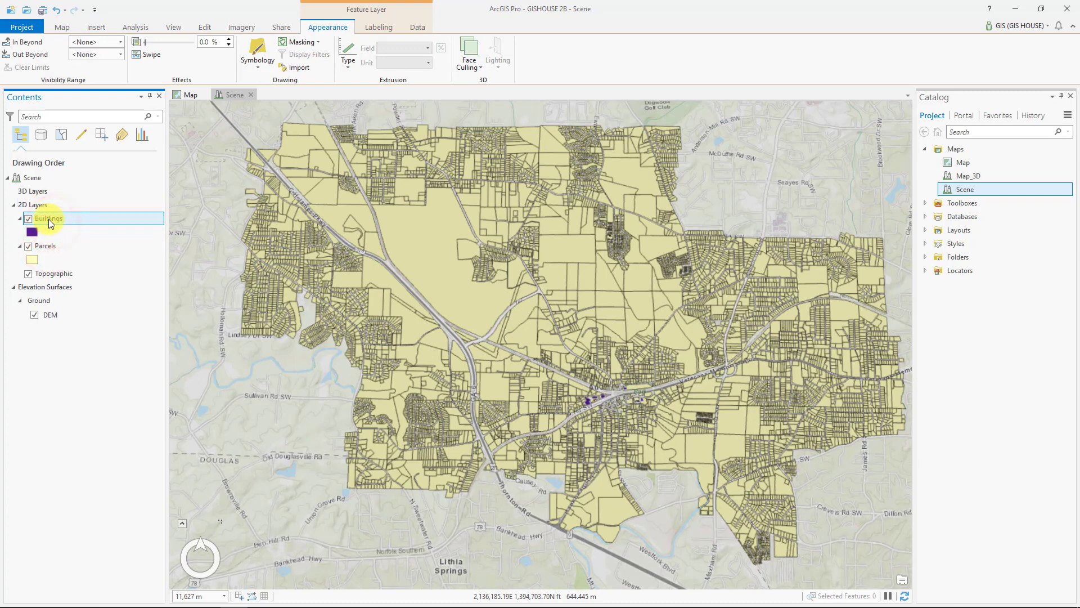
pyautogui.moveTo(50, 218); pyautogui.dragTo(39, 198)
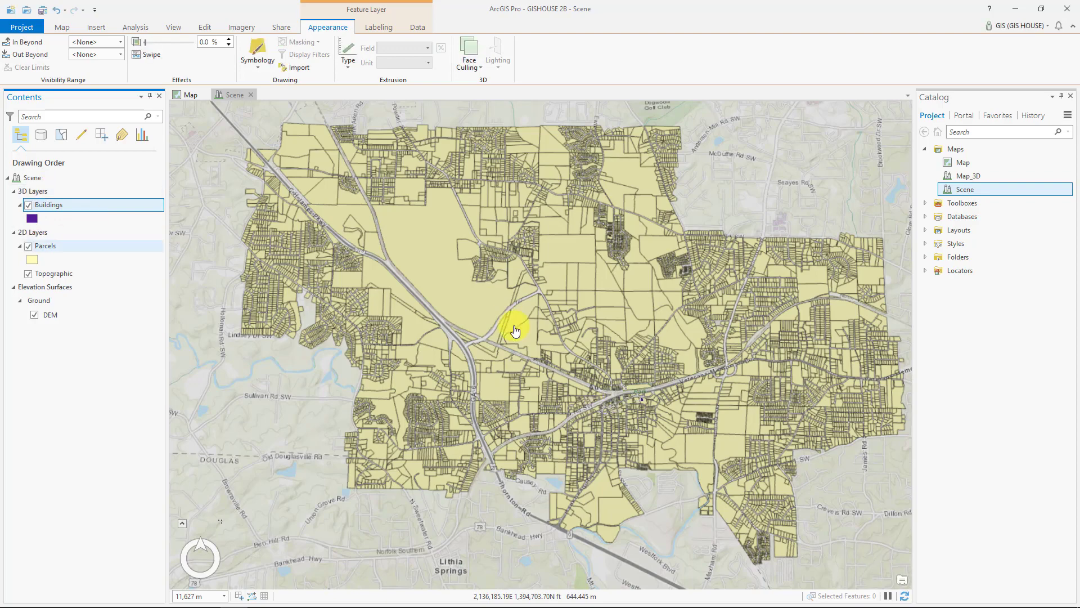
# Extrude the Buildings layer by Base Height using the Estimated Height field
pyautogui.scroll(2, 628, 376)
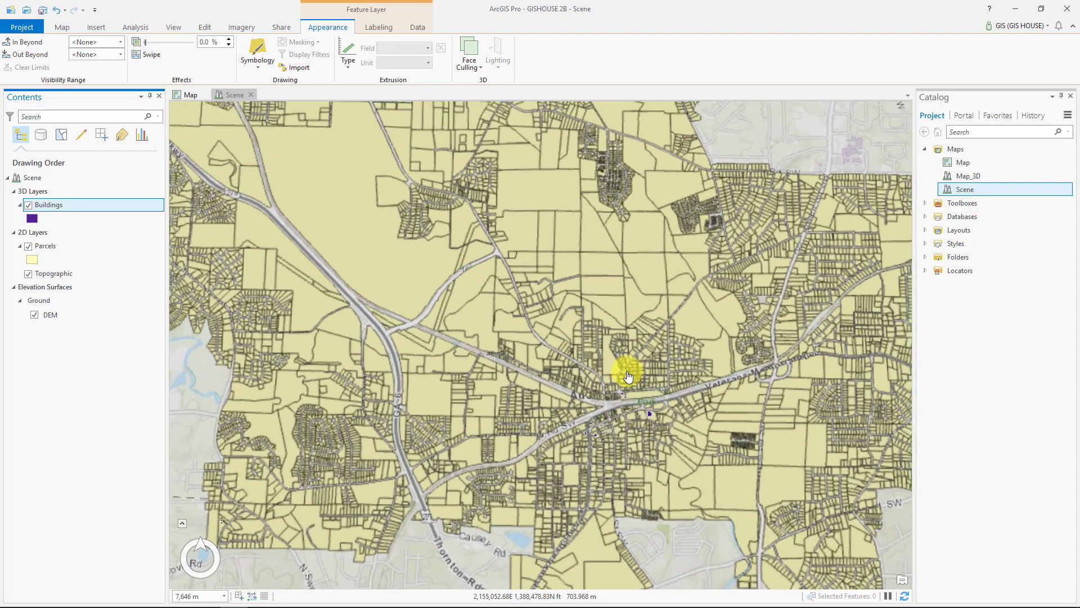
pyautogui.scroll(-3, 623, 370)
pyautogui.scroll(2, 623, 370)
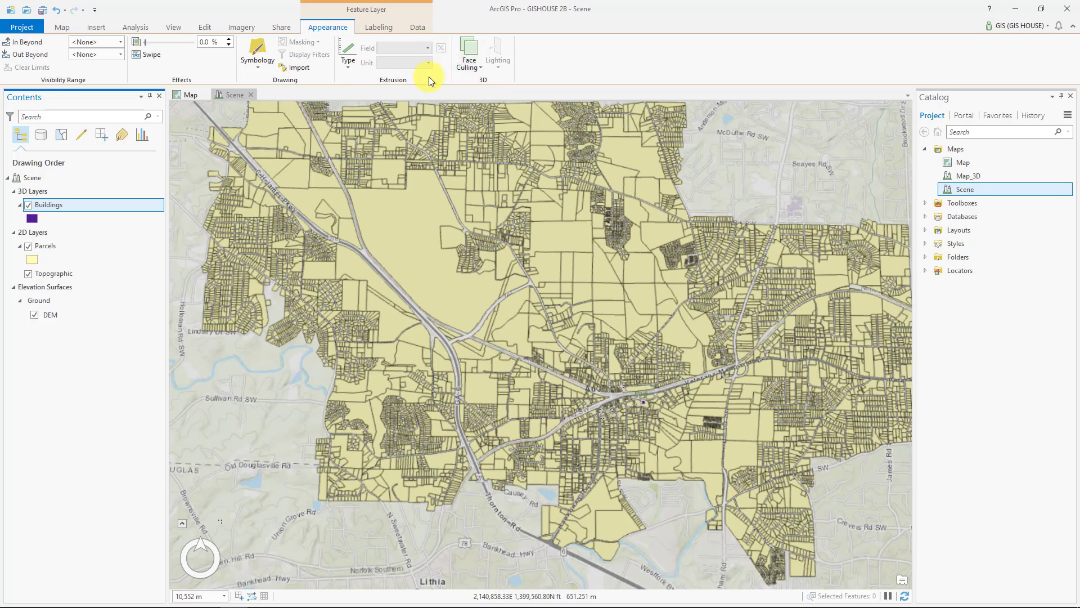
pyautogui.click(348, 62)
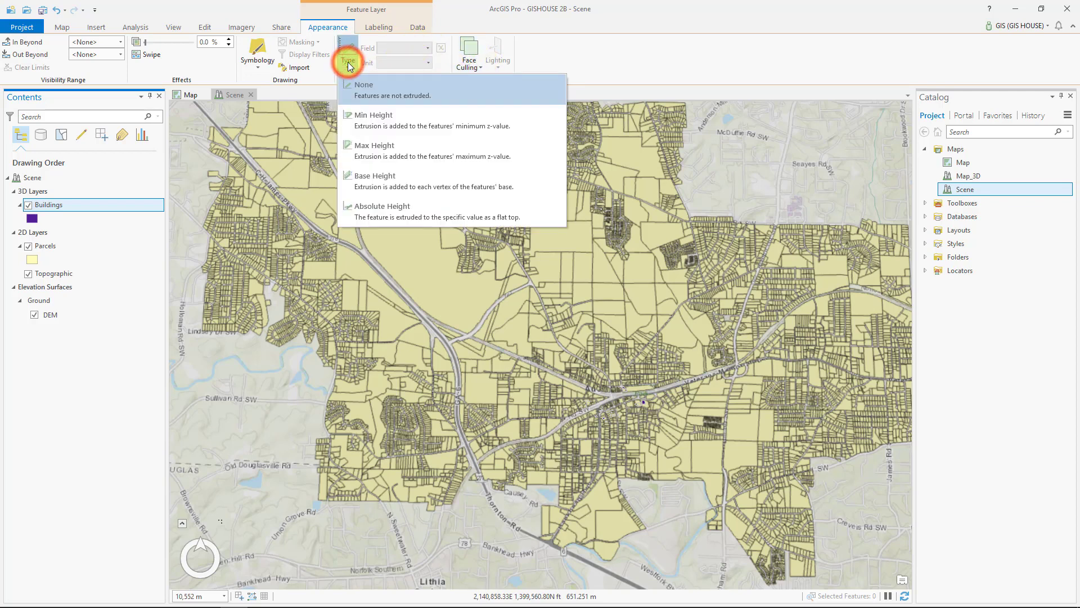
pyautogui.click(406, 186)
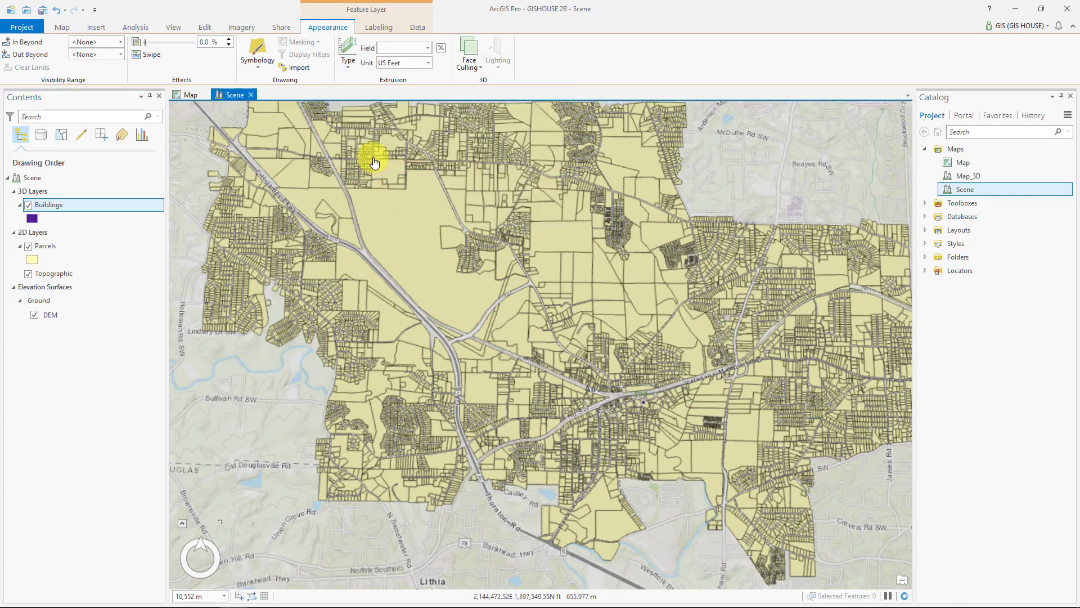
pyautogui.click(428, 47)
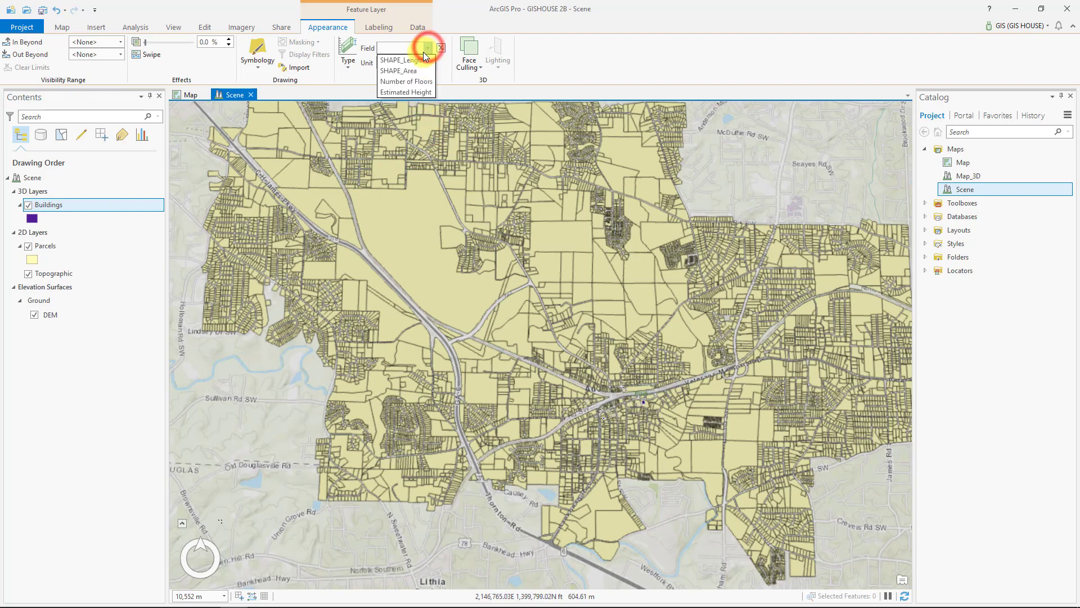
pyautogui.click(415, 95)
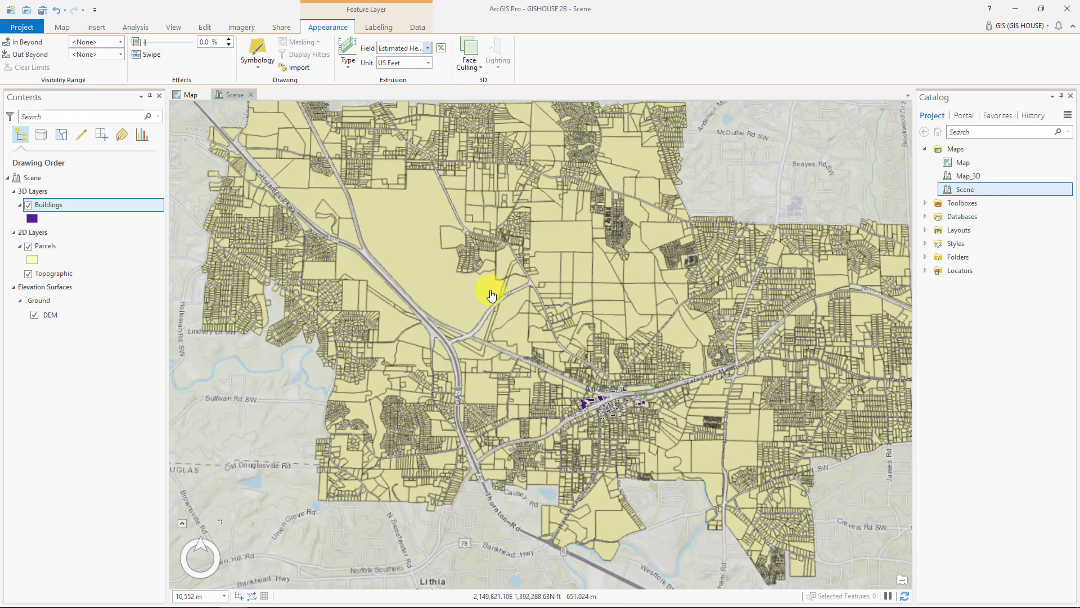
# Go to the scene's Buildings bookmark to view the extruded buildings in perspective
pyautogui.moveTo(550, 338); pyautogui.dragTo(550, 248)
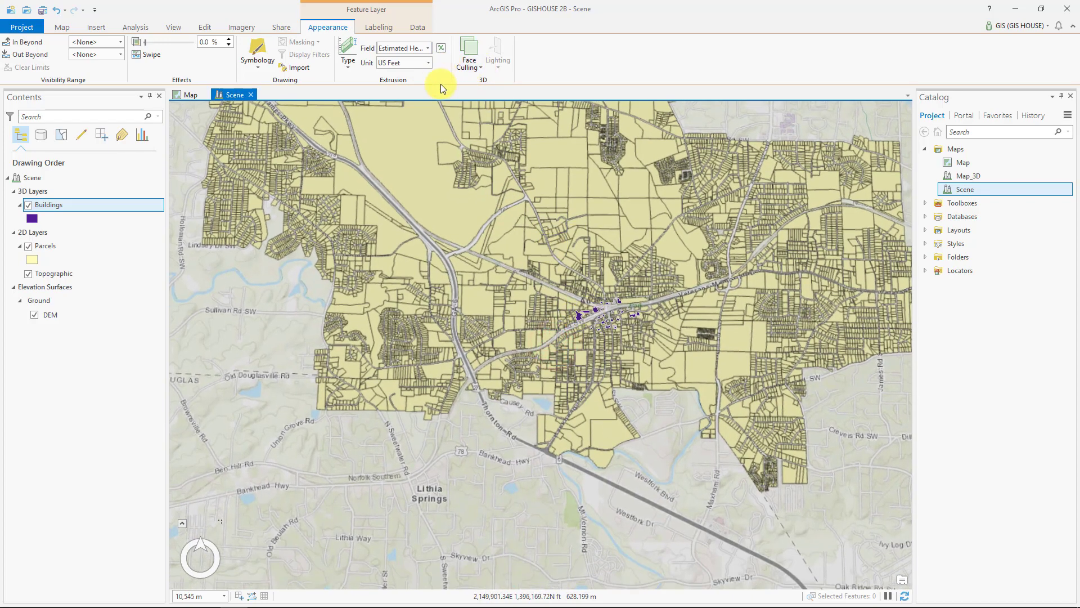
pyautogui.click(62, 27)
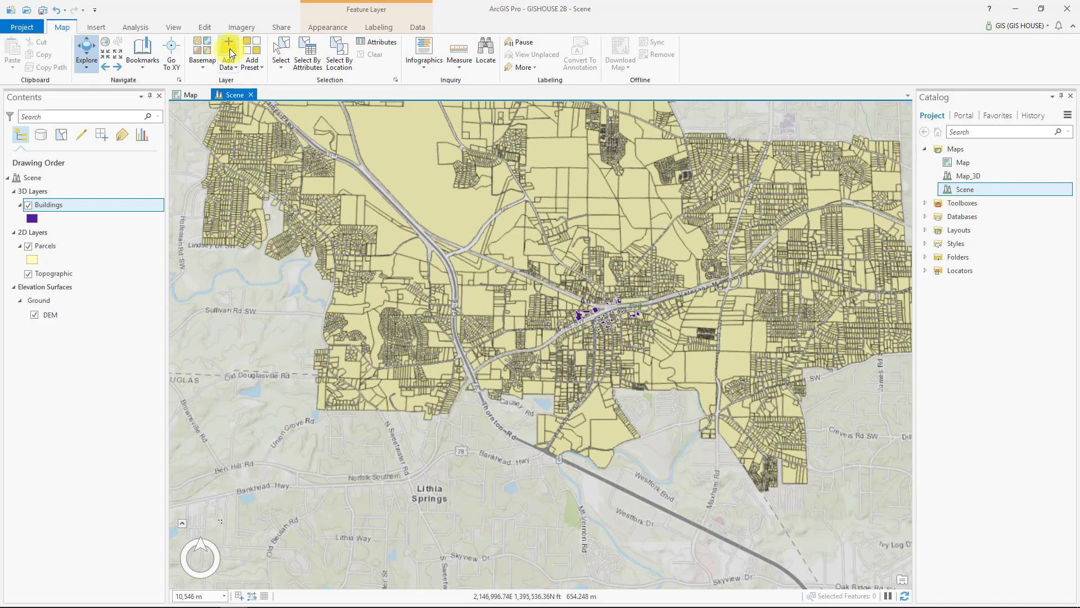
pyautogui.click(140, 60)
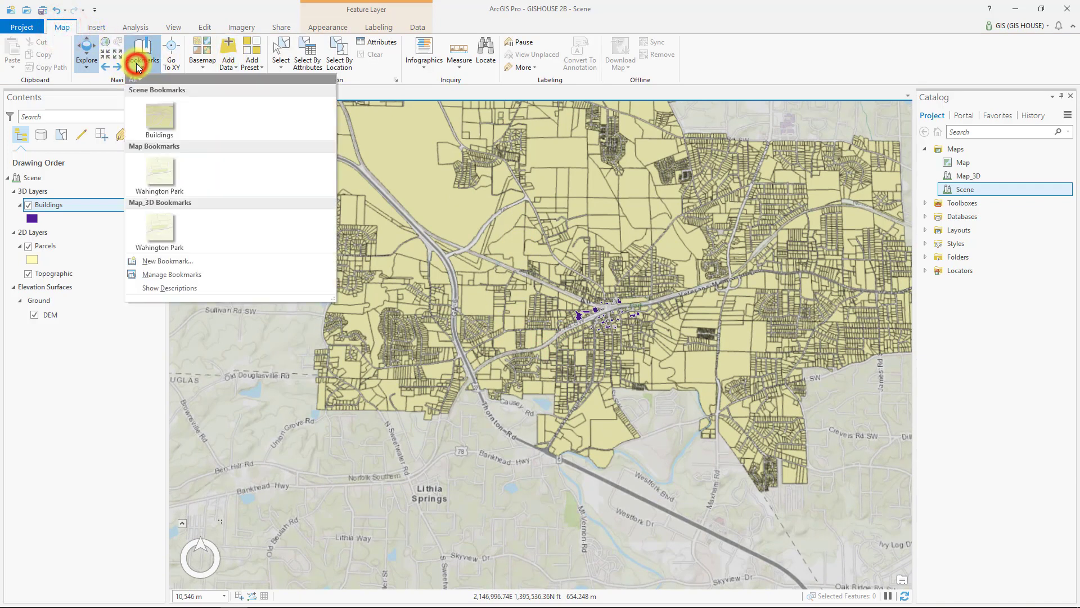
pyautogui.click(161, 116)
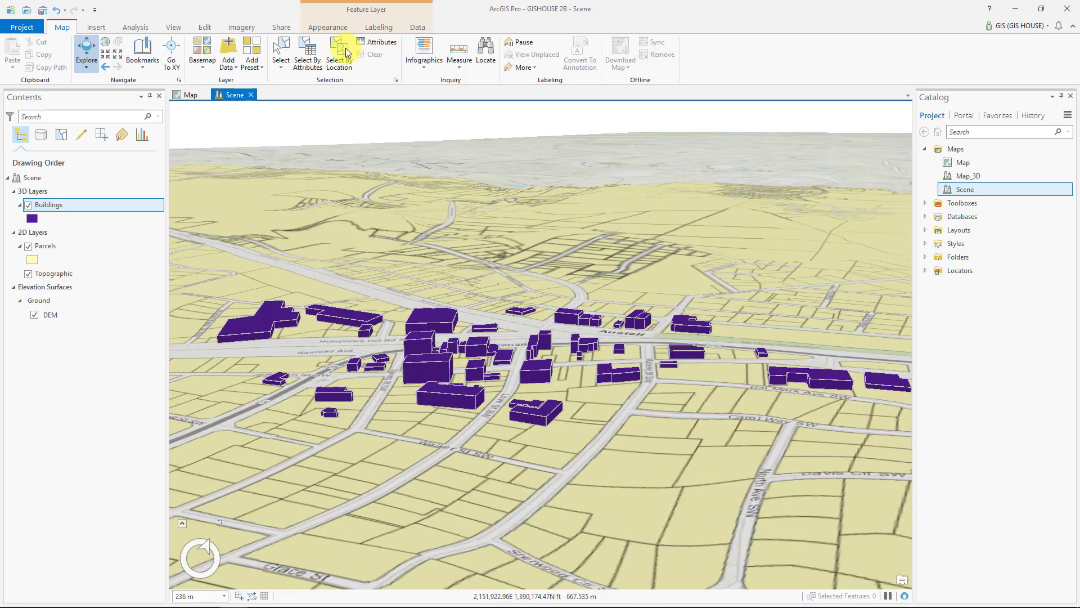
# Set the Buildings layer's extrusion type to None
pyautogui.doubleClick(331, 27)
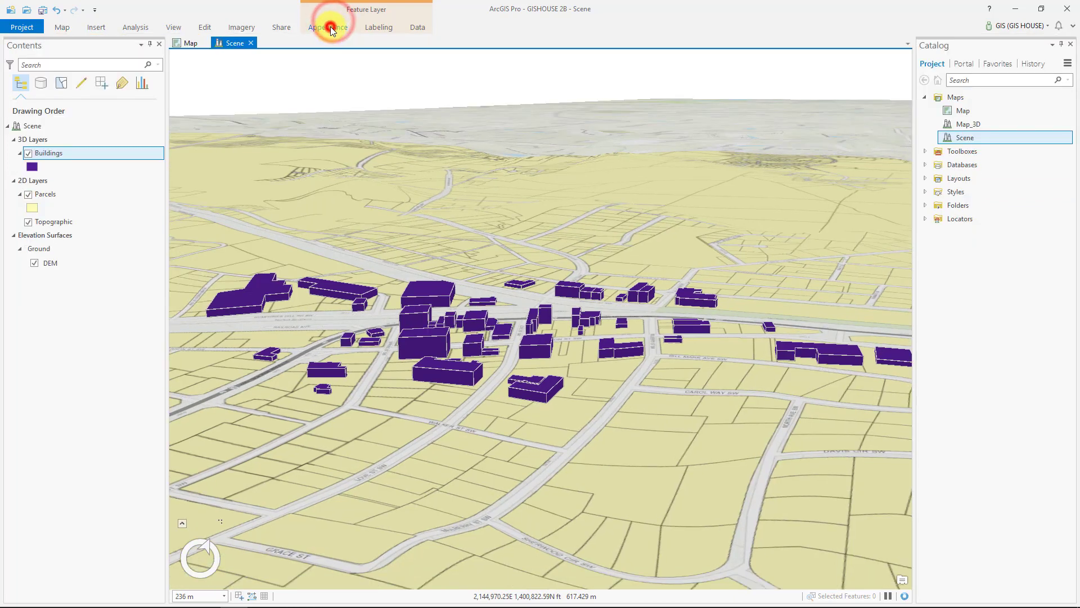
pyautogui.click(331, 27)
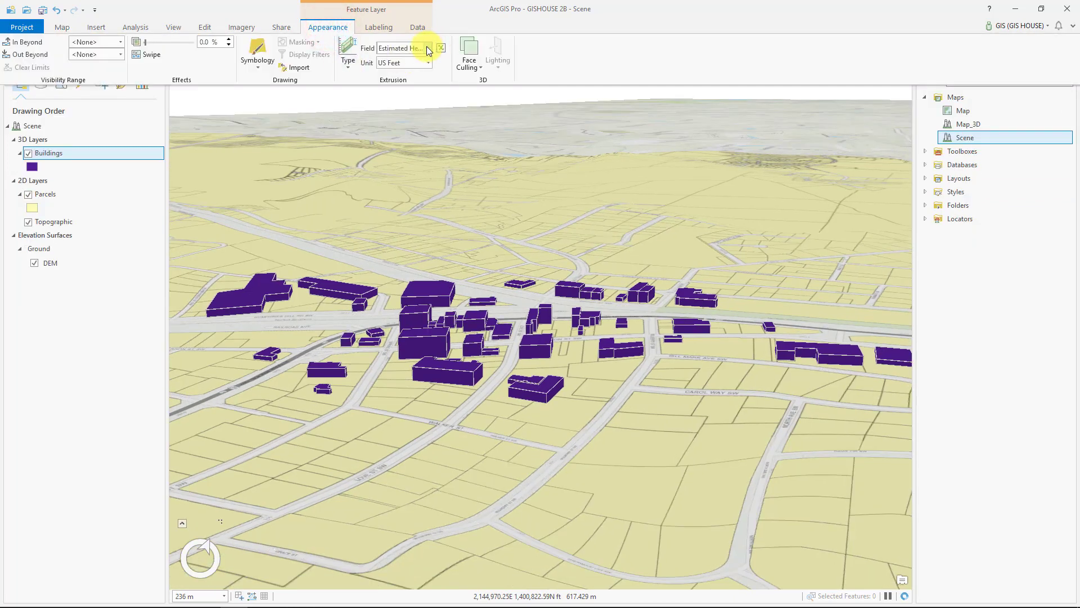
pyautogui.click(428, 48)
pyautogui.click(350, 52)
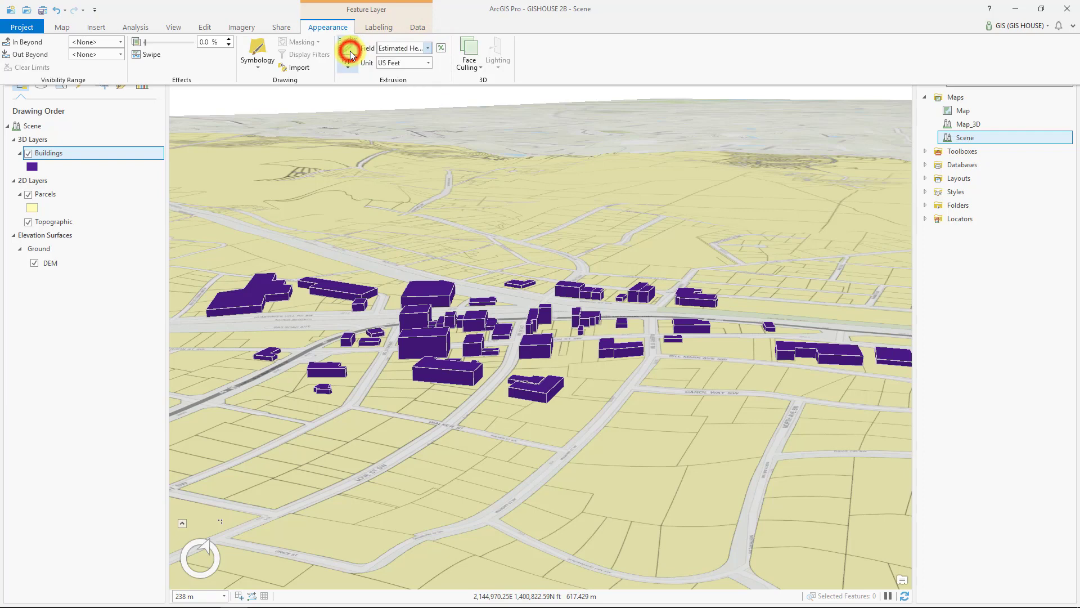
pyautogui.click(356, 83)
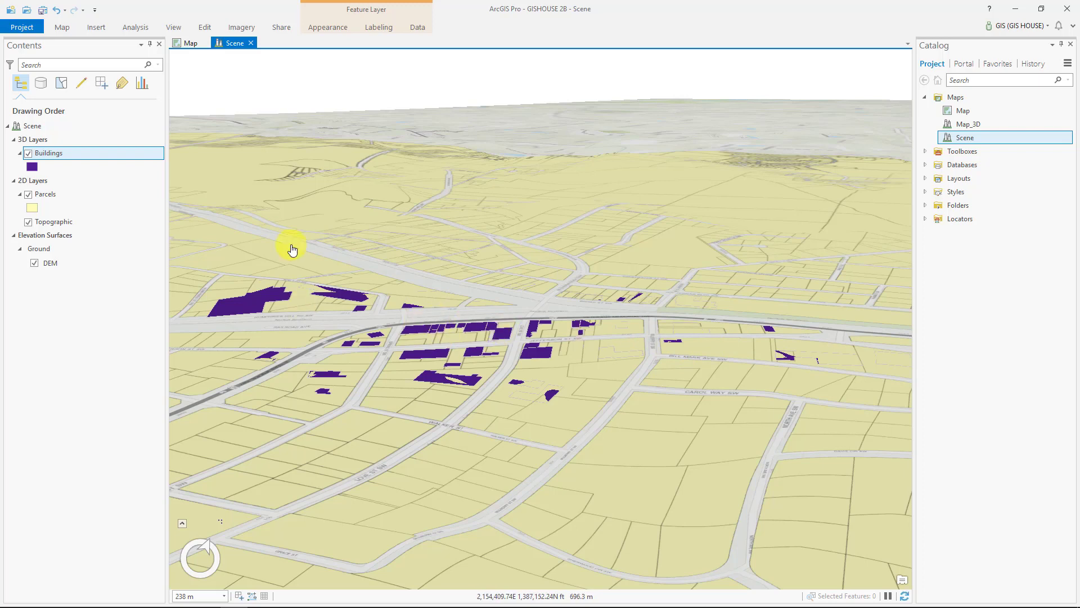
# Extrude the Buildings layer by Base Height again, using the Estimated Height field
pyautogui.click(322, 29)
pyautogui.click(347, 56)
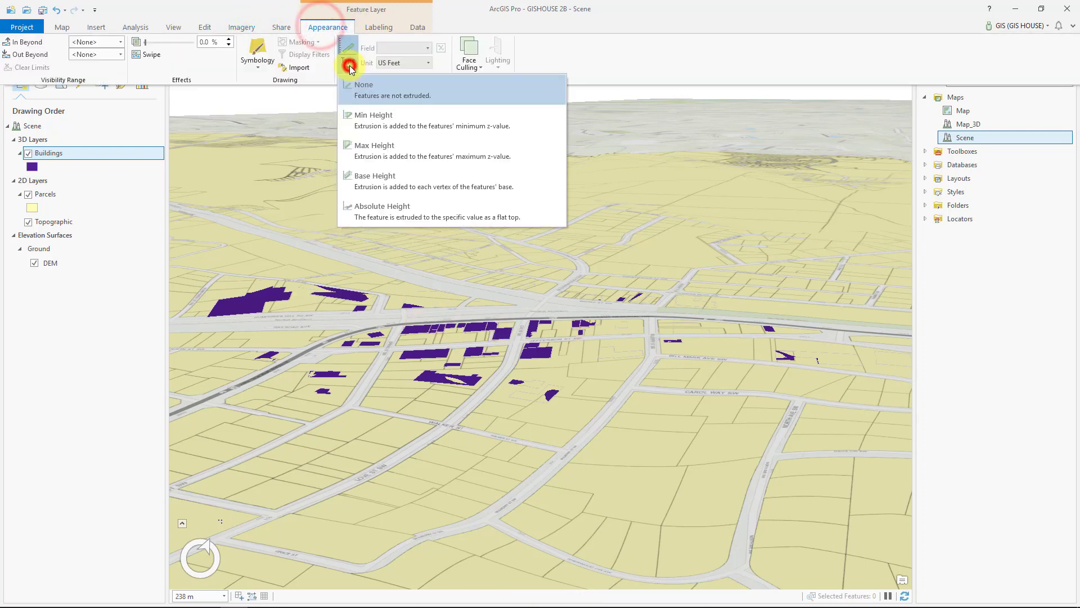
pyautogui.click(387, 183)
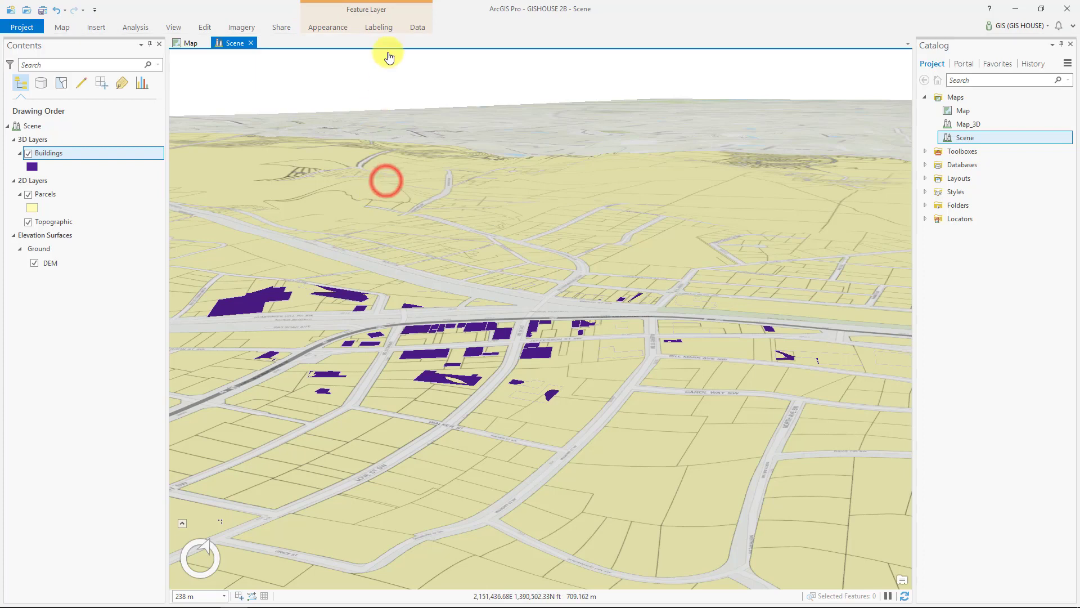
pyautogui.click(320, 28)
pyautogui.click(427, 48)
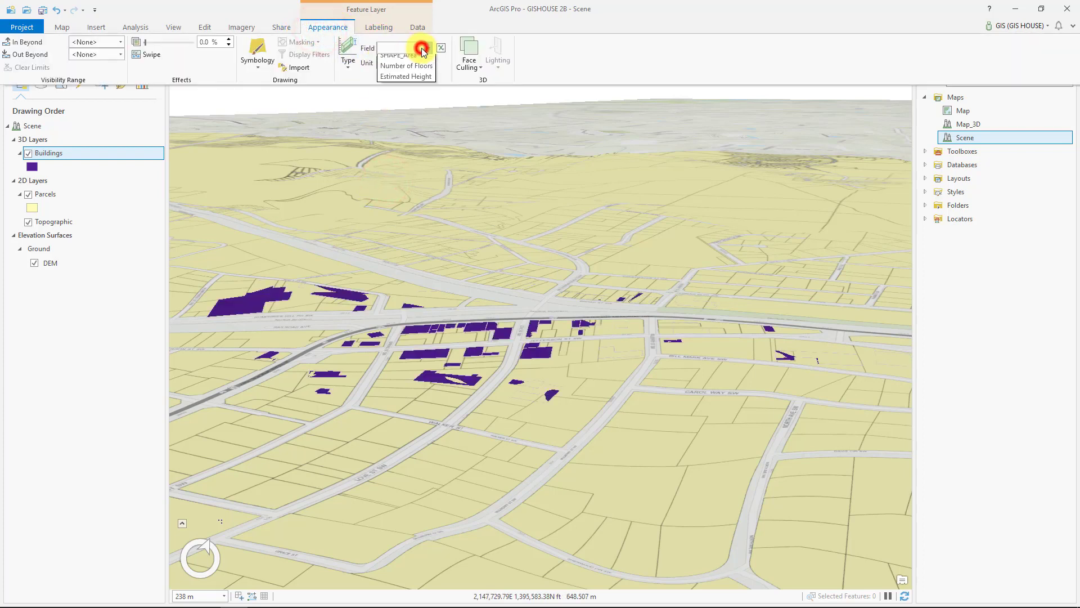
pyautogui.click(417, 90)
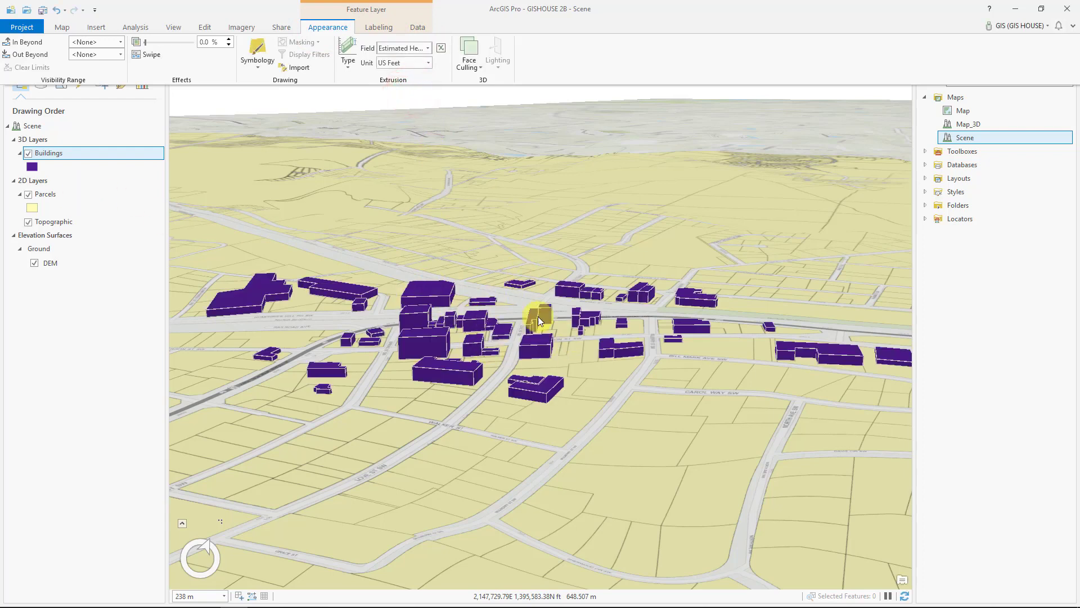
# Symbolize the Buildings layer with a single symbol using the Blue (Bright) polygon style
pyautogui.click(251, 67)
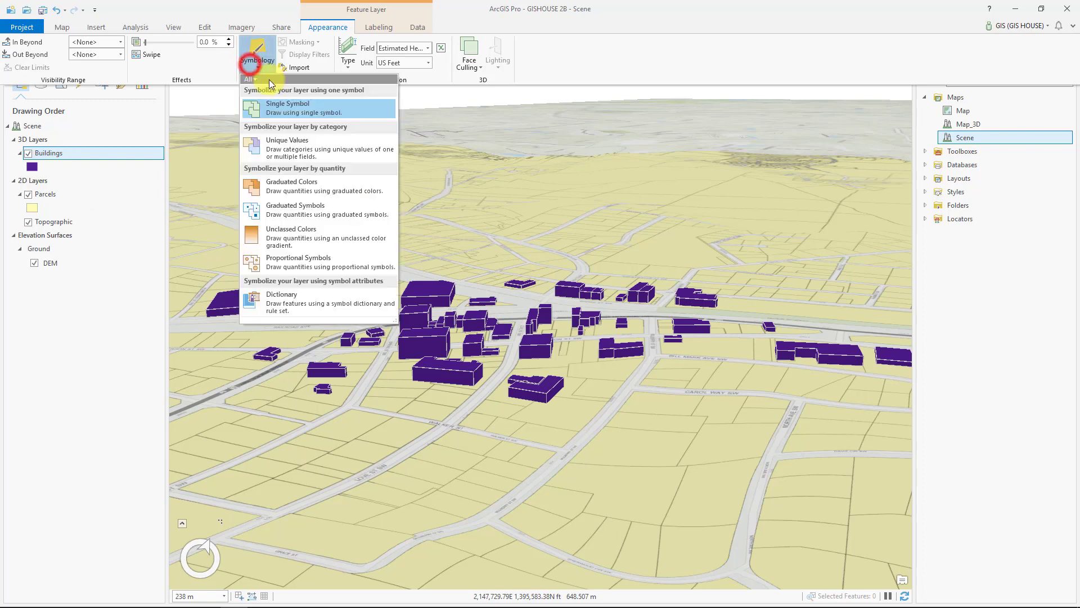
pyautogui.click(287, 106)
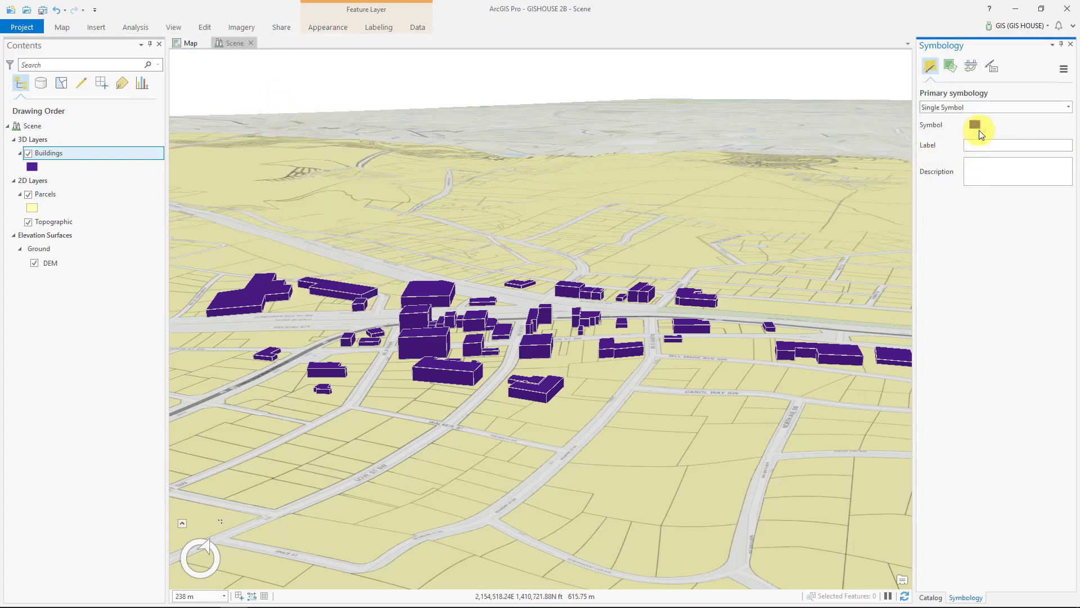
pyautogui.click(974, 125)
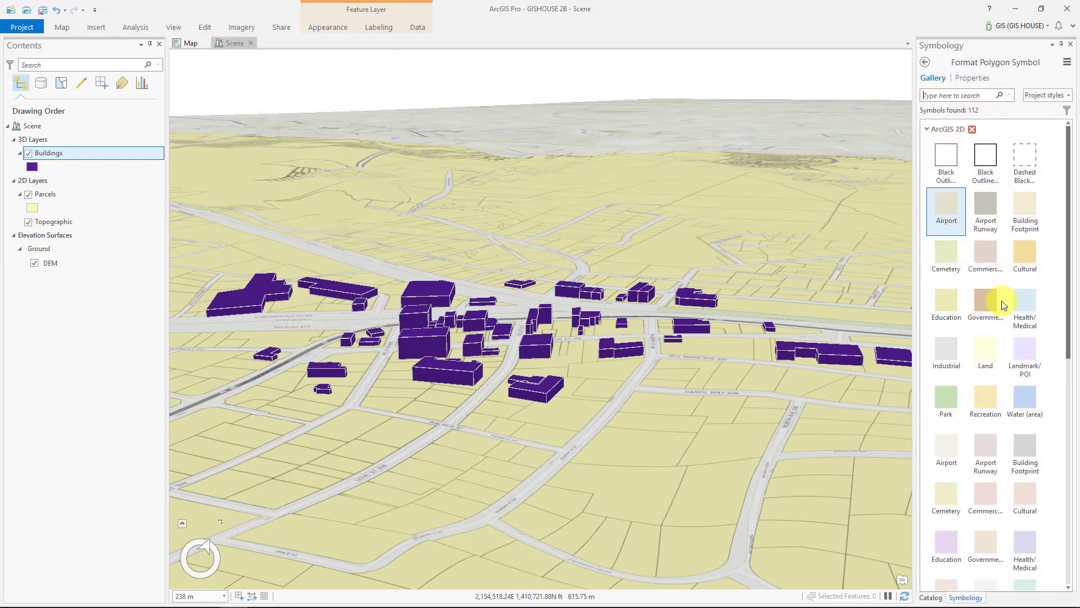
pyautogui.scroll(-5, 1014, 410)
pyautogui.scroll(-4, 1010, 437)
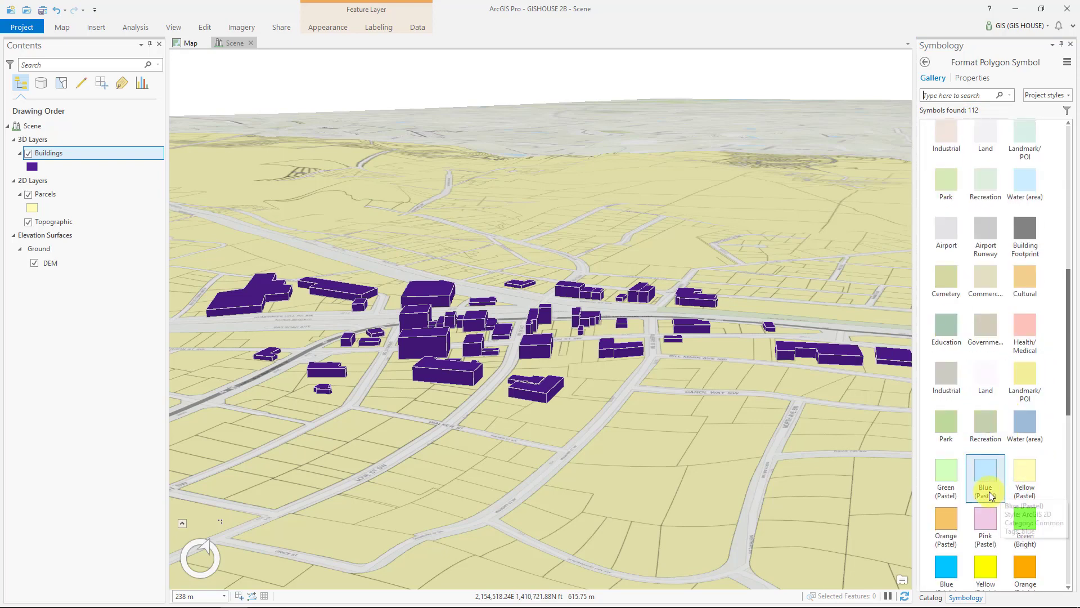
pyautogui.click(938, 570)
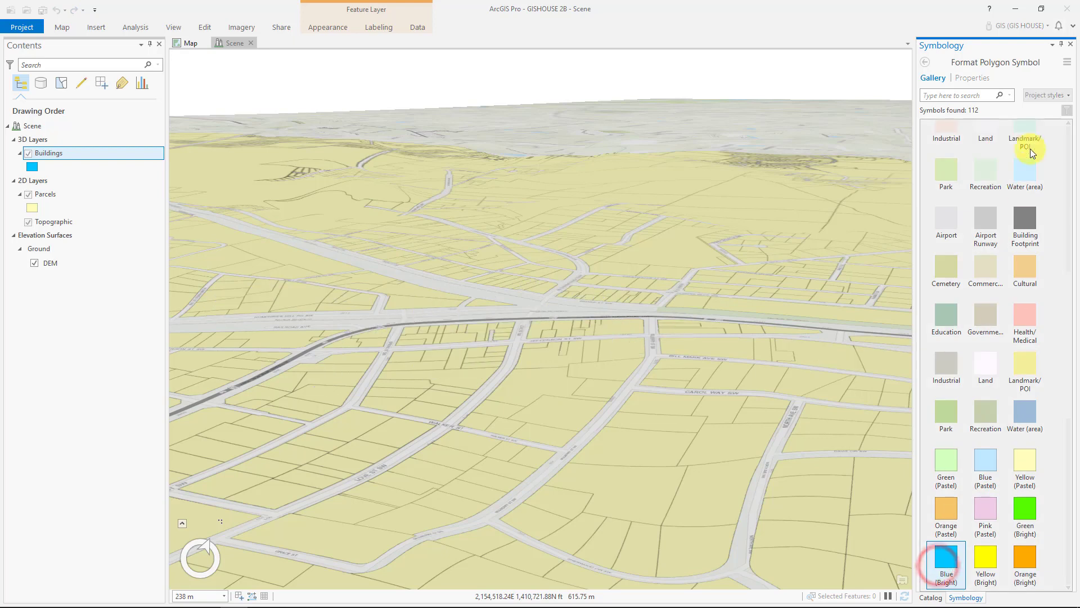
pyautogui.click(924, 62)
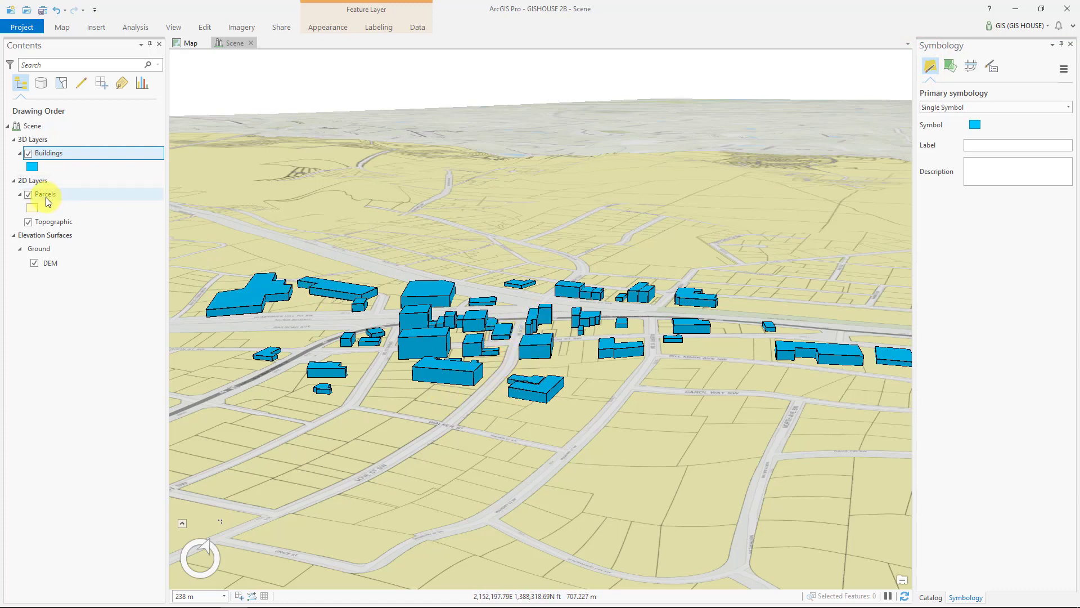
# Switch from the 3D scene to the 2D Map view
pyautogui.click(187, 45)
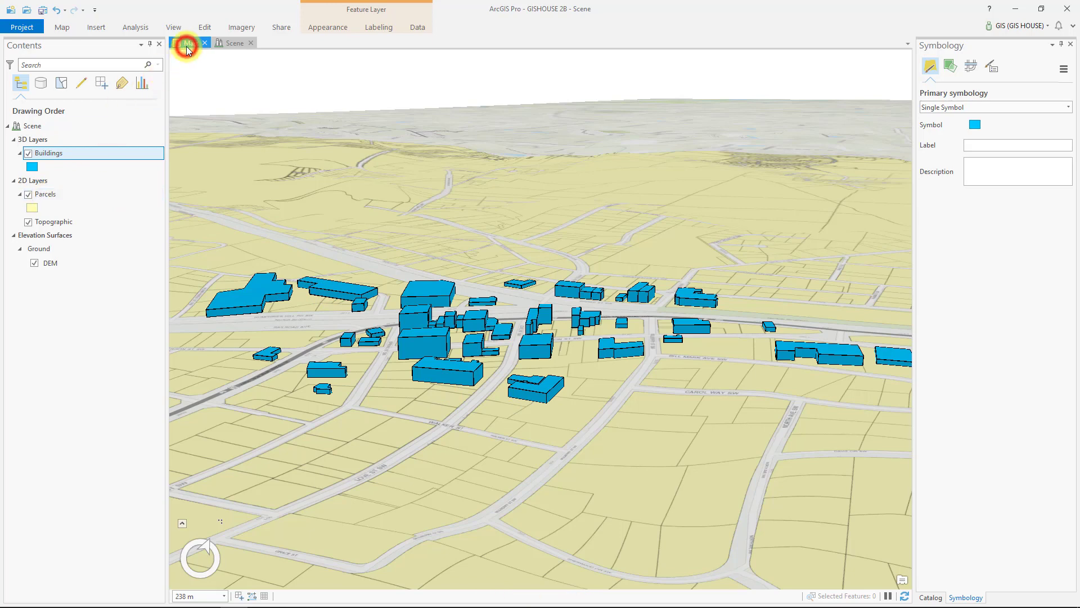
pyautogui.click(232, 43)
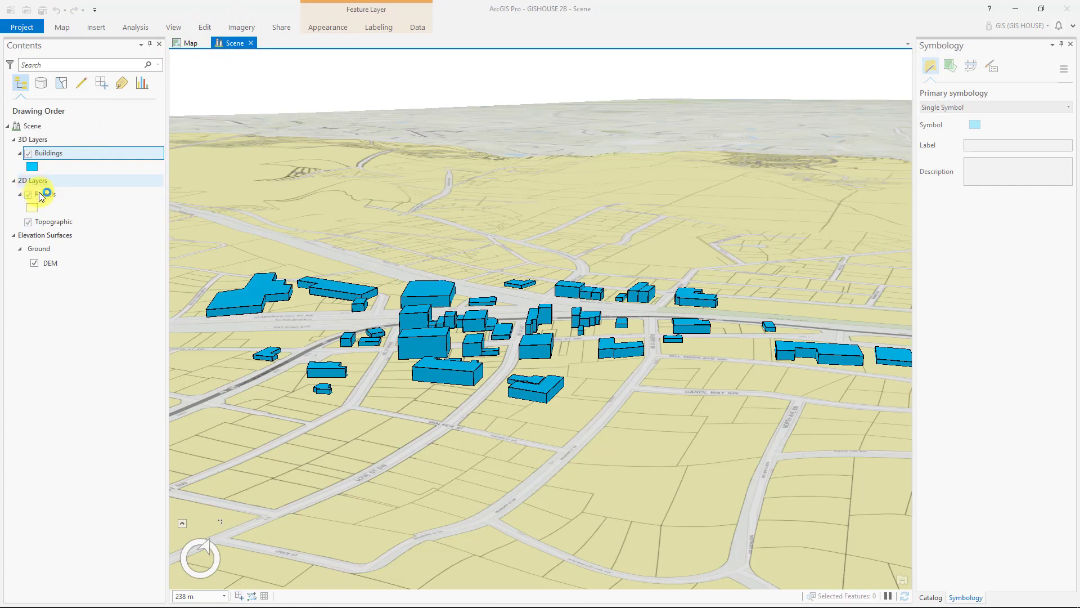
pyautogui.click(28, 194)
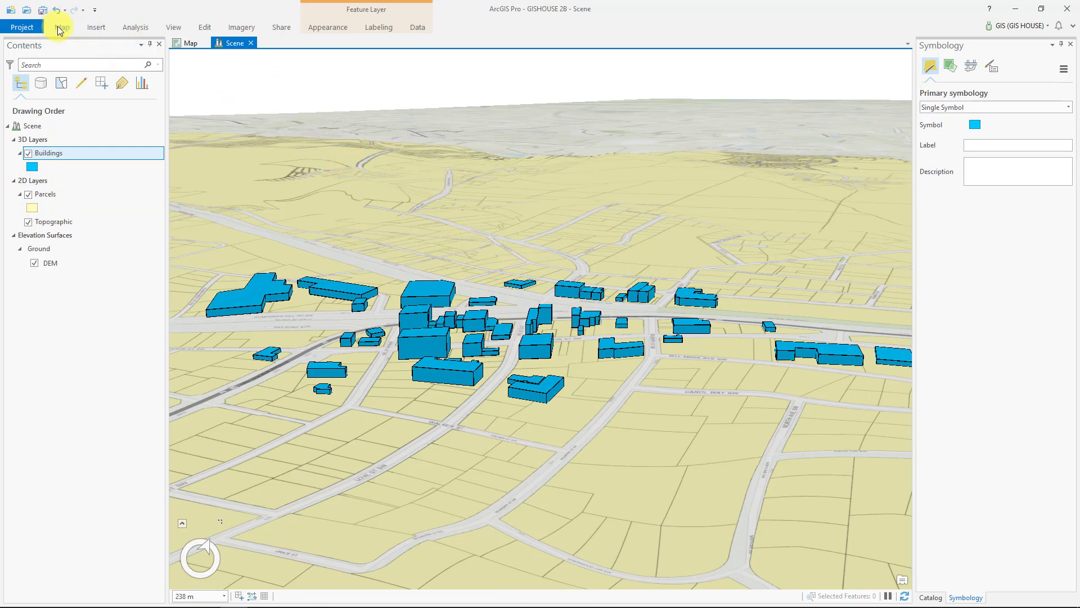
pyautogui.click(192, 44)
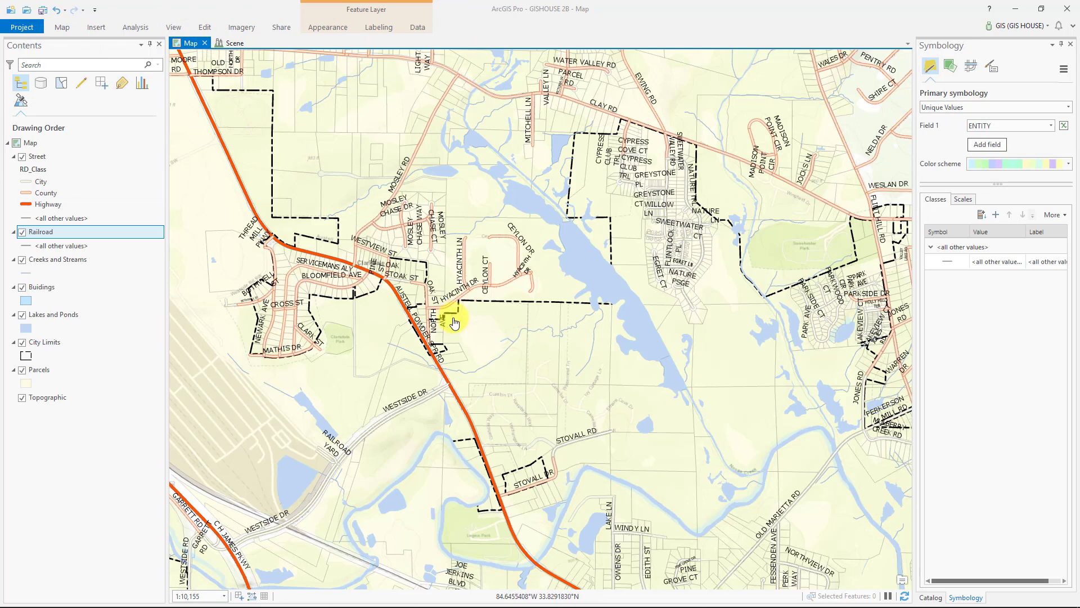
pyautogui.click(333, 33)
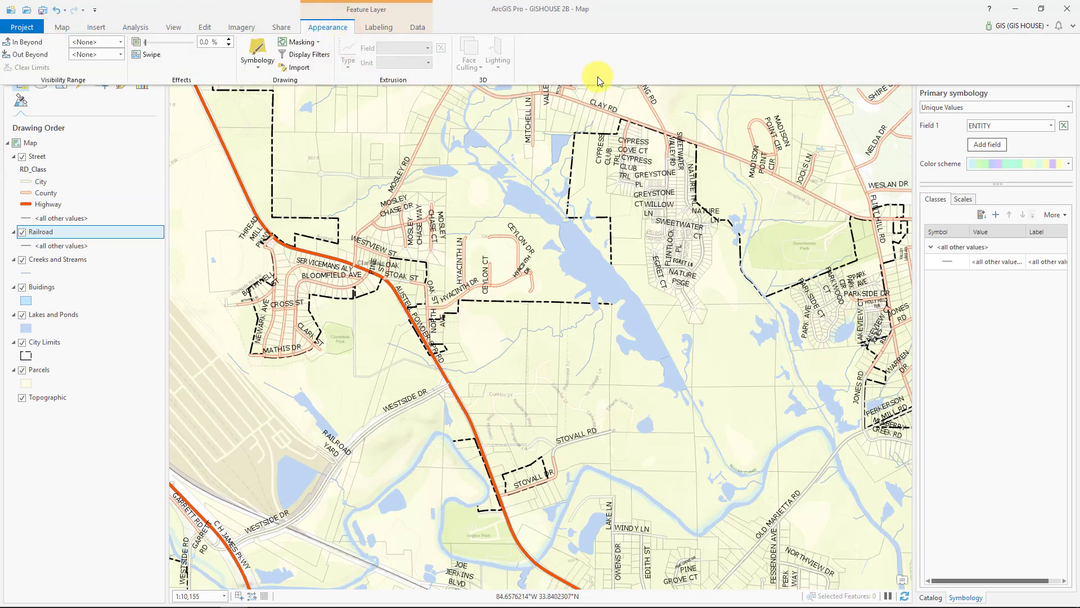
pyautogui.click(22, 25)
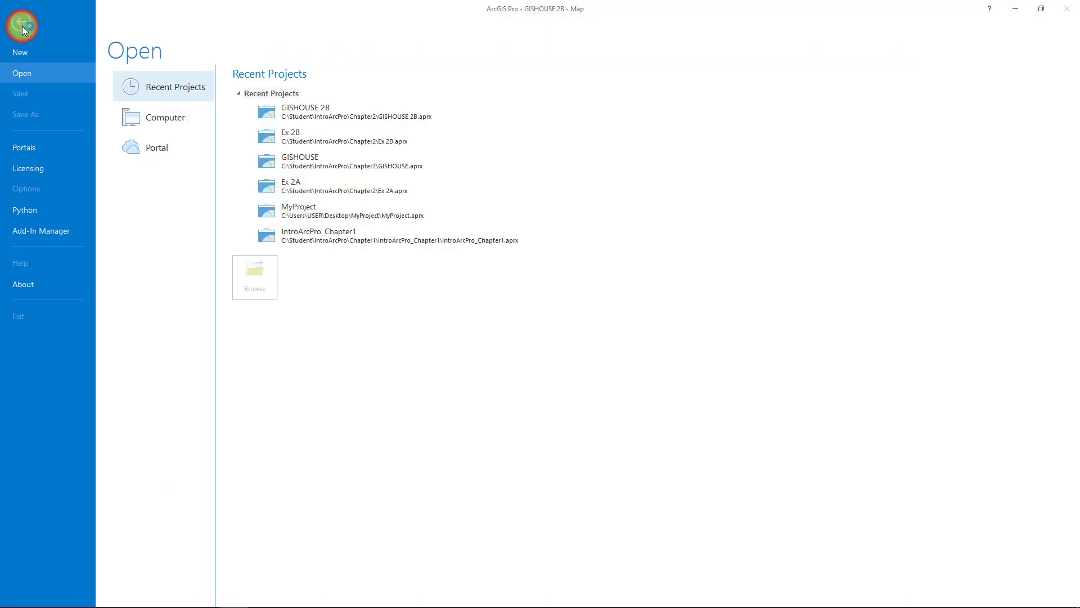
pyautogui.click(22, 26)
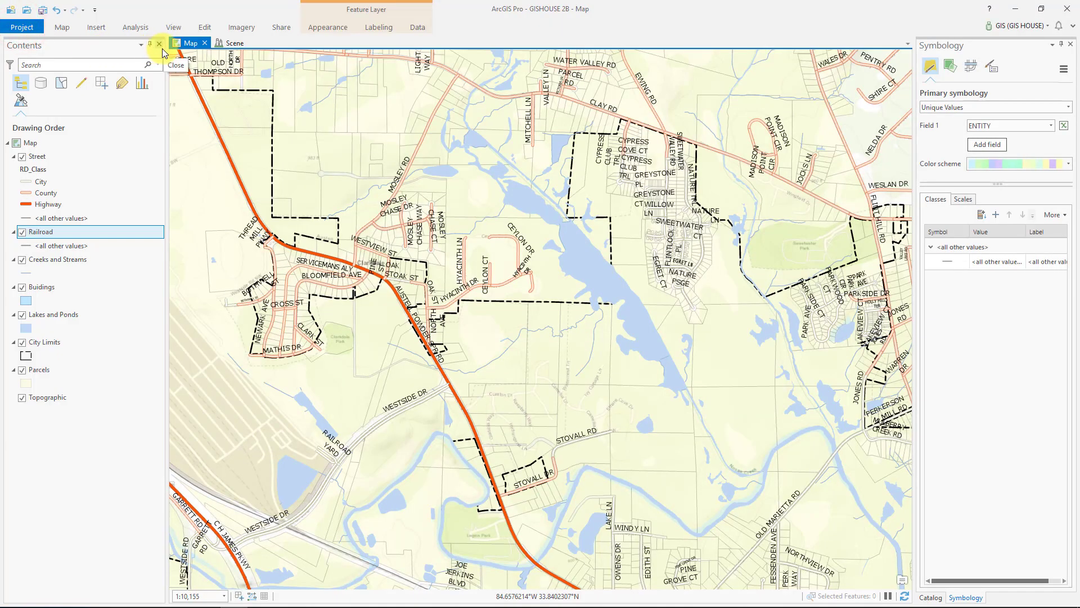
pyautogui.click(62, 28)
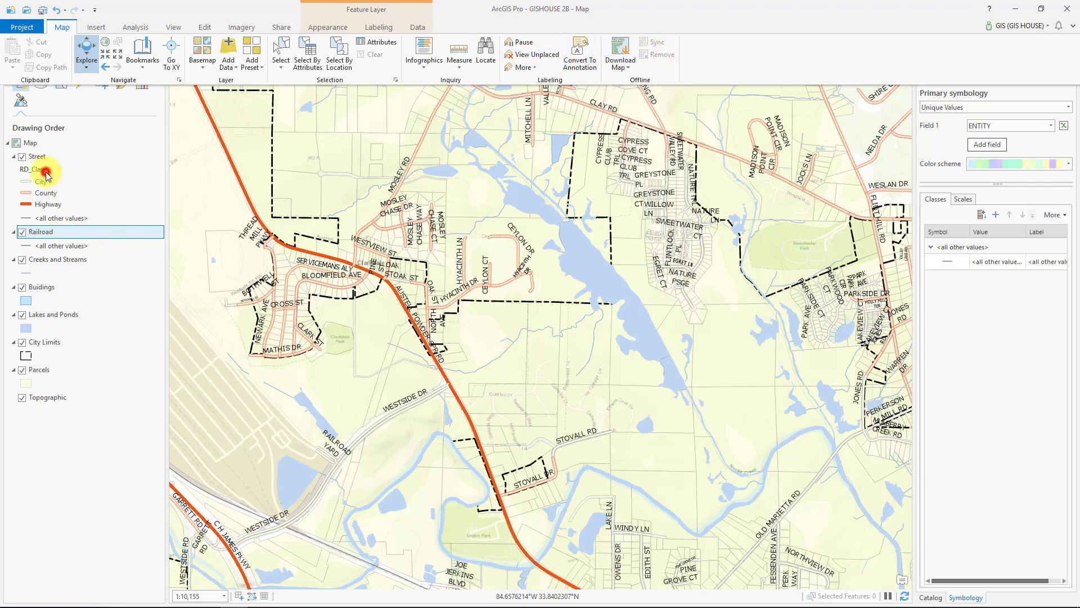
# Select the Street layer in the 2D map and show its appearance options
pyautogui.click(46, 174)
pyautogui.click(40, 158)
pyautogui.click(330, 28)
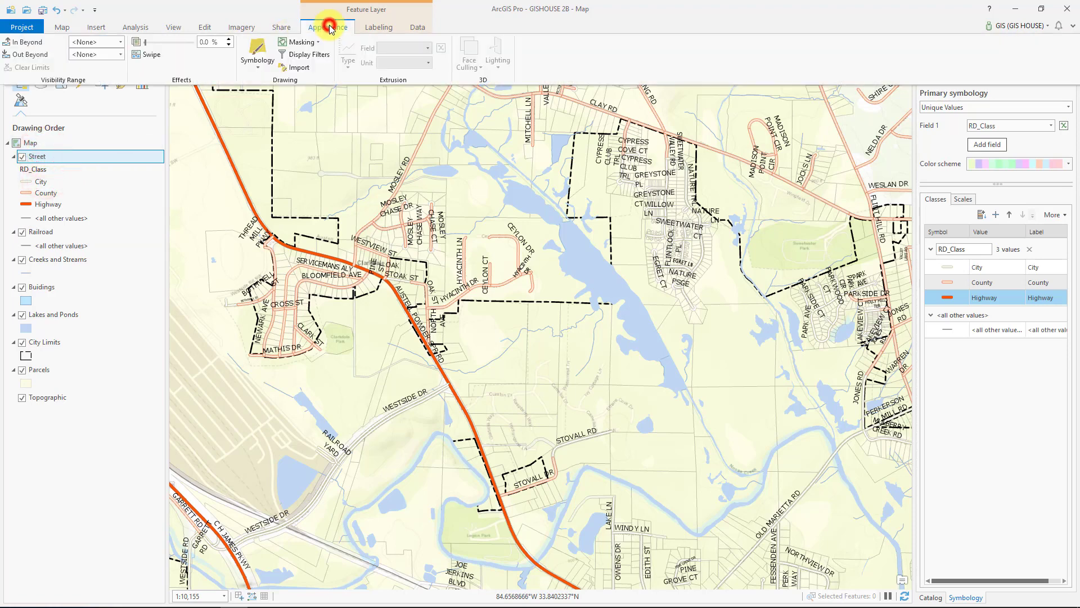